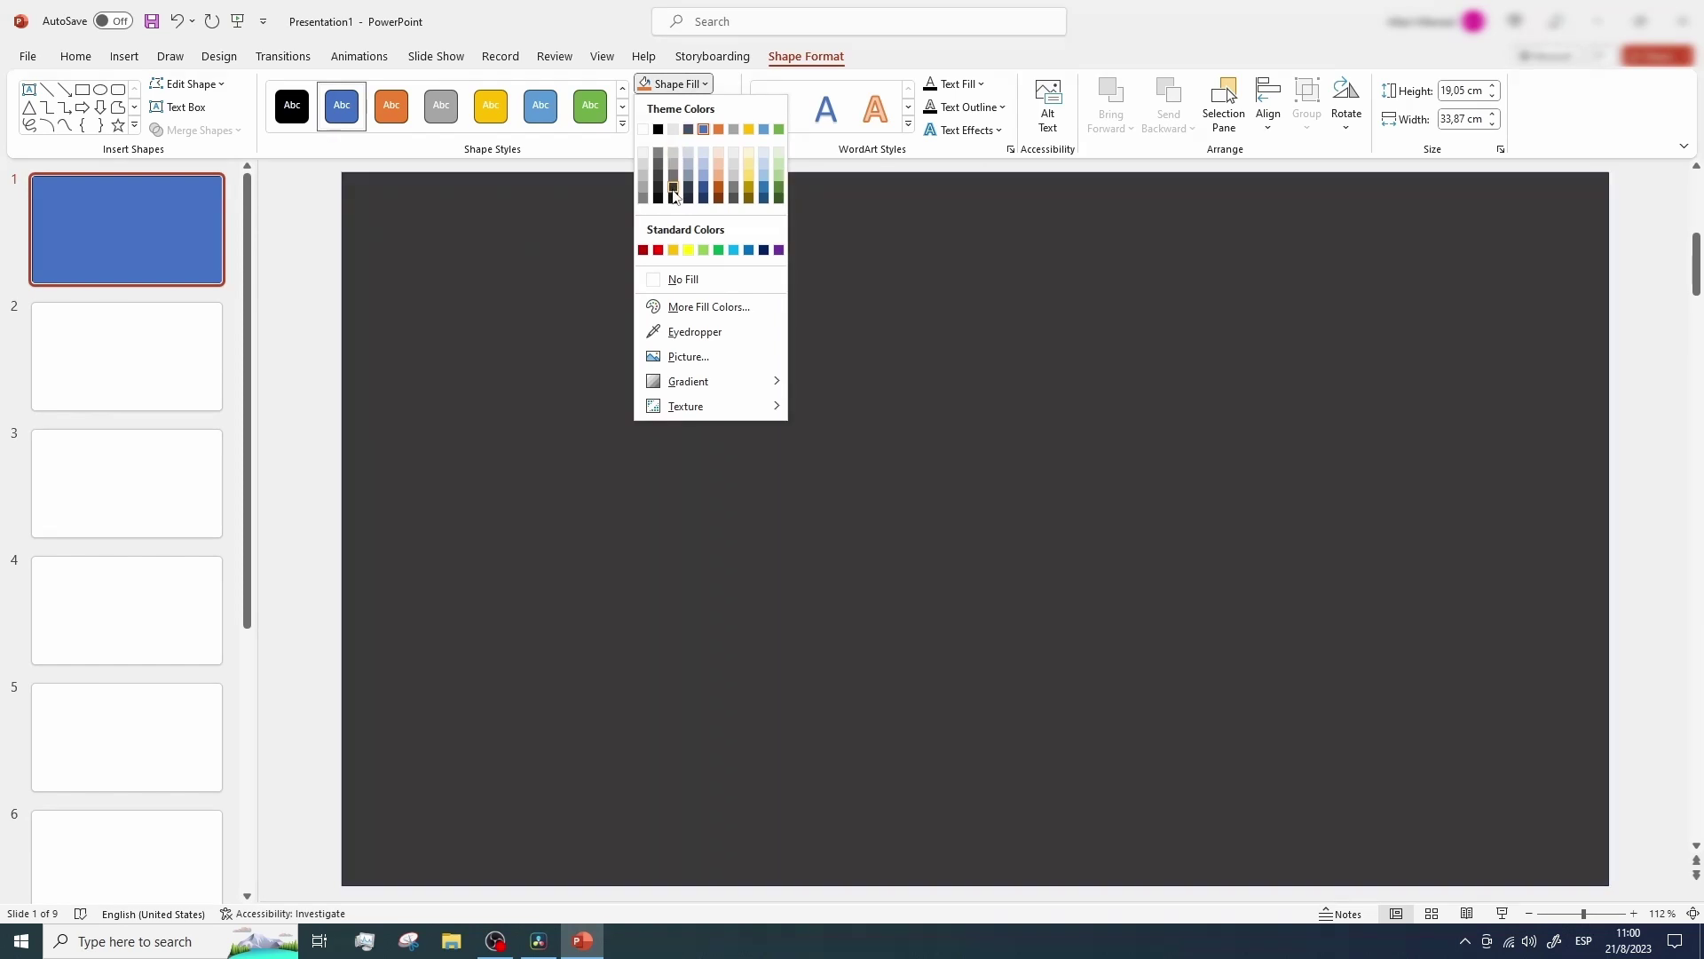
Fill the rectangle covering slide 1 with a dark grey theme colour
left_click(672, 189)
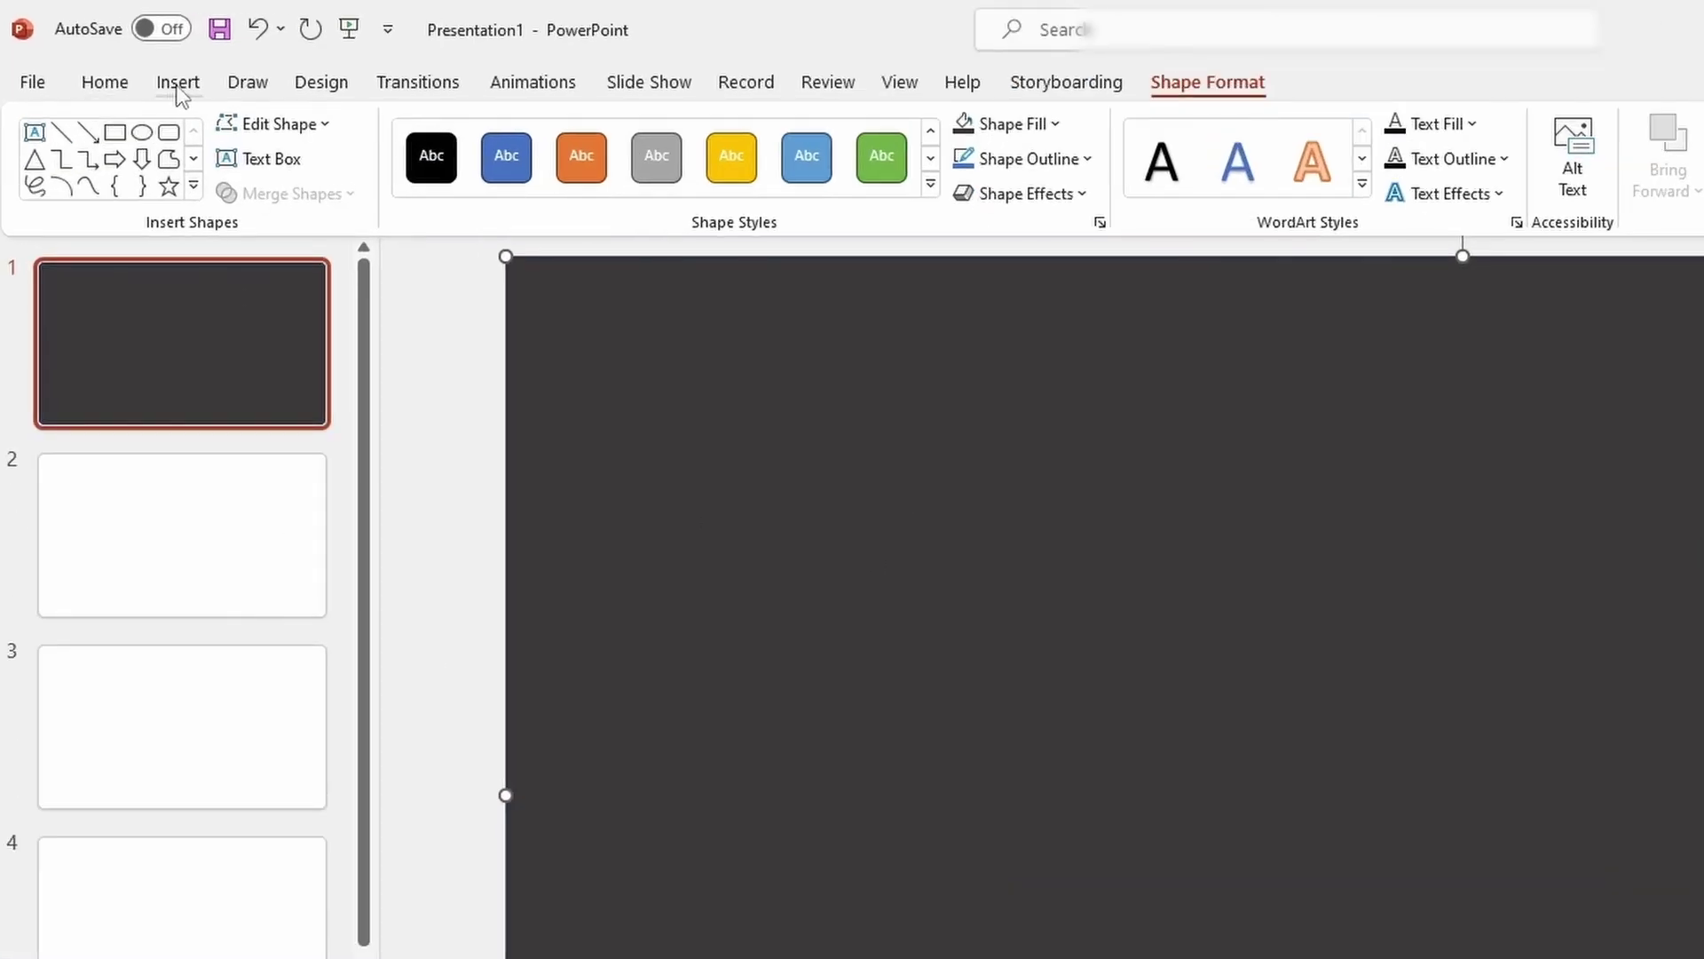
Insert the solid stock icon of three linked cubes on slide 1
left_click(177, 87)
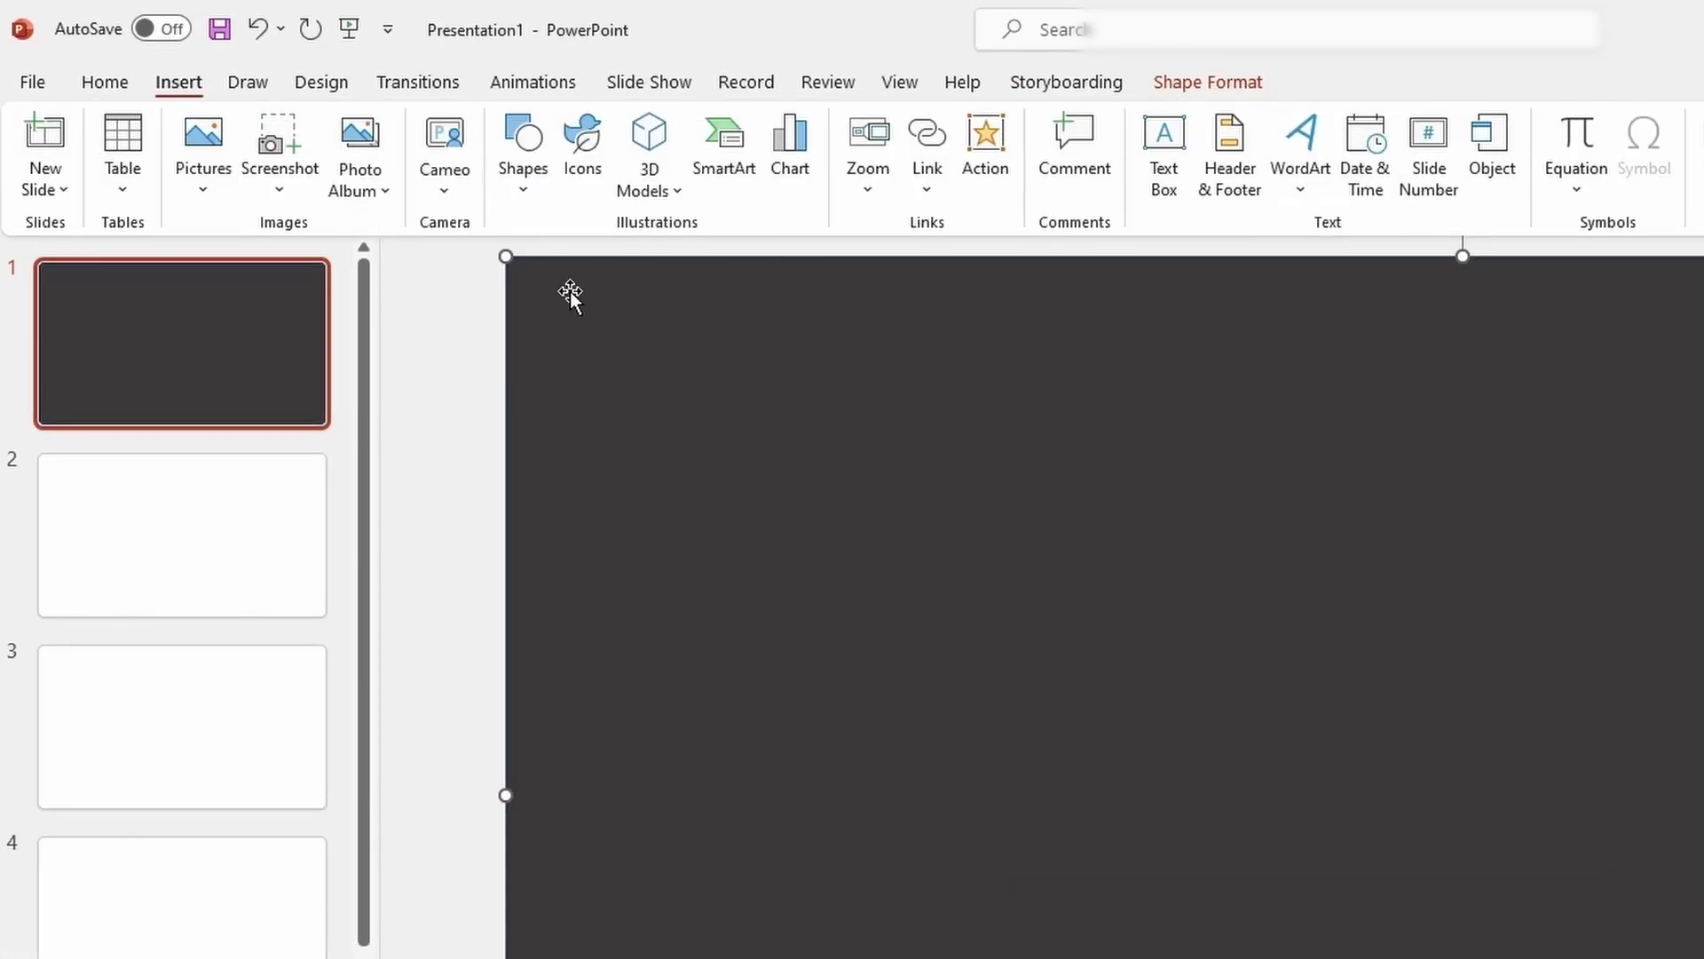
left_click(590, 183)
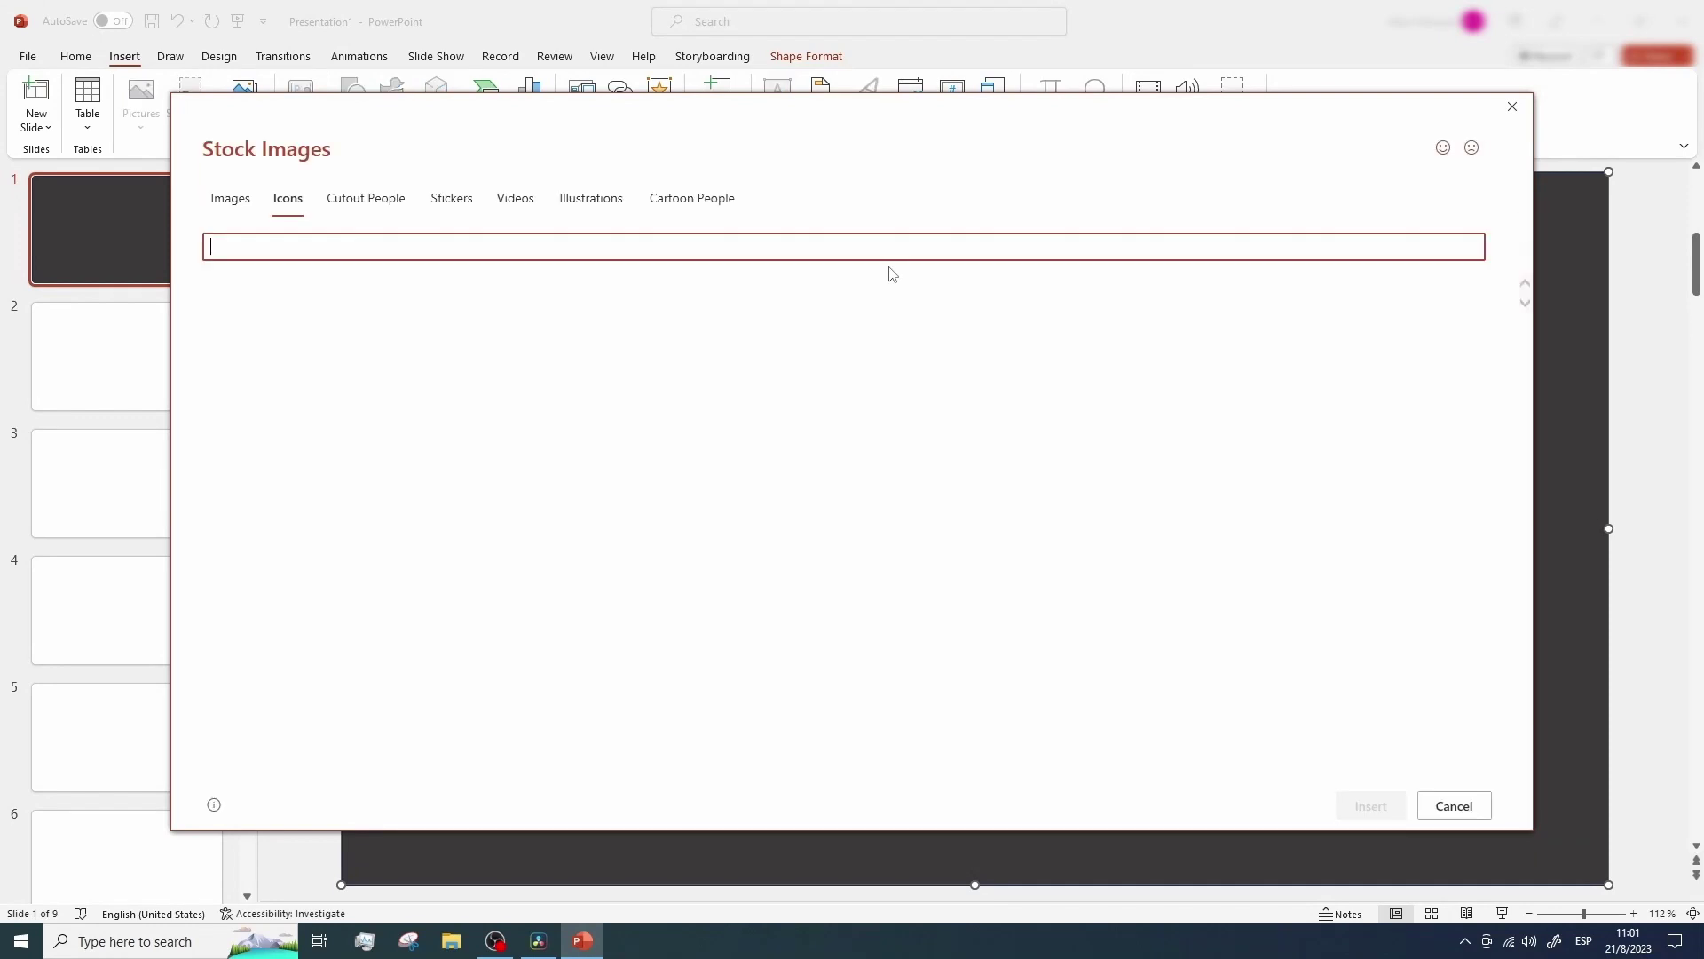
scroll(952, 497, "down", 5)
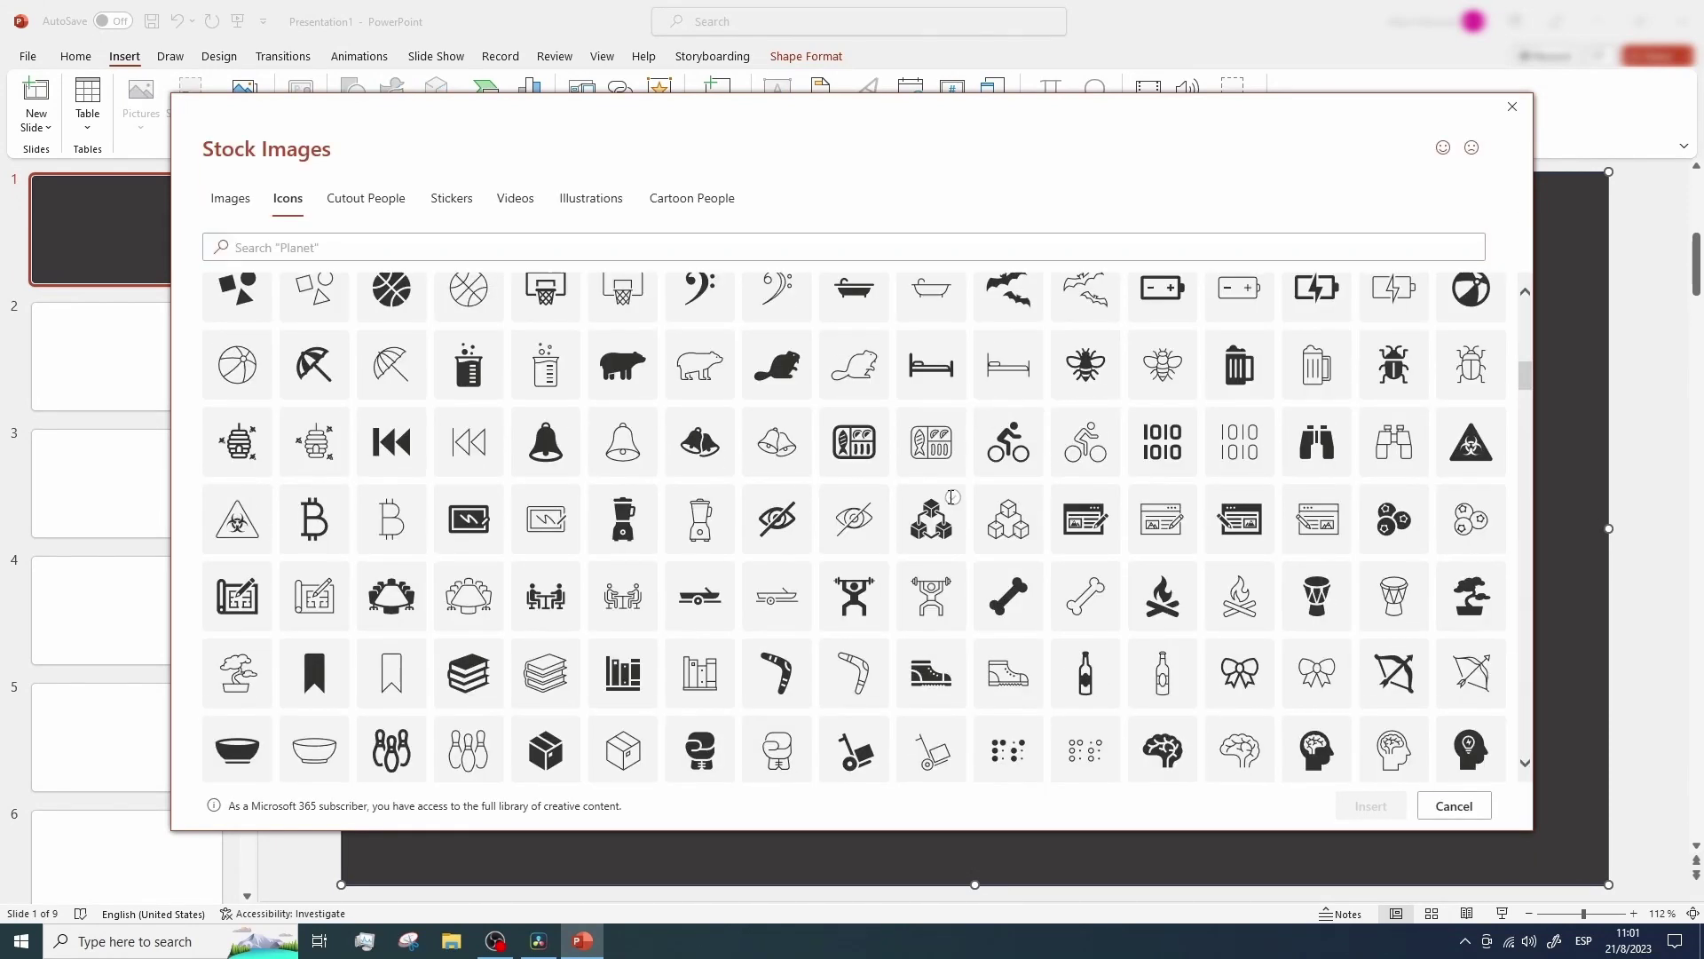
left_click(951, 497)
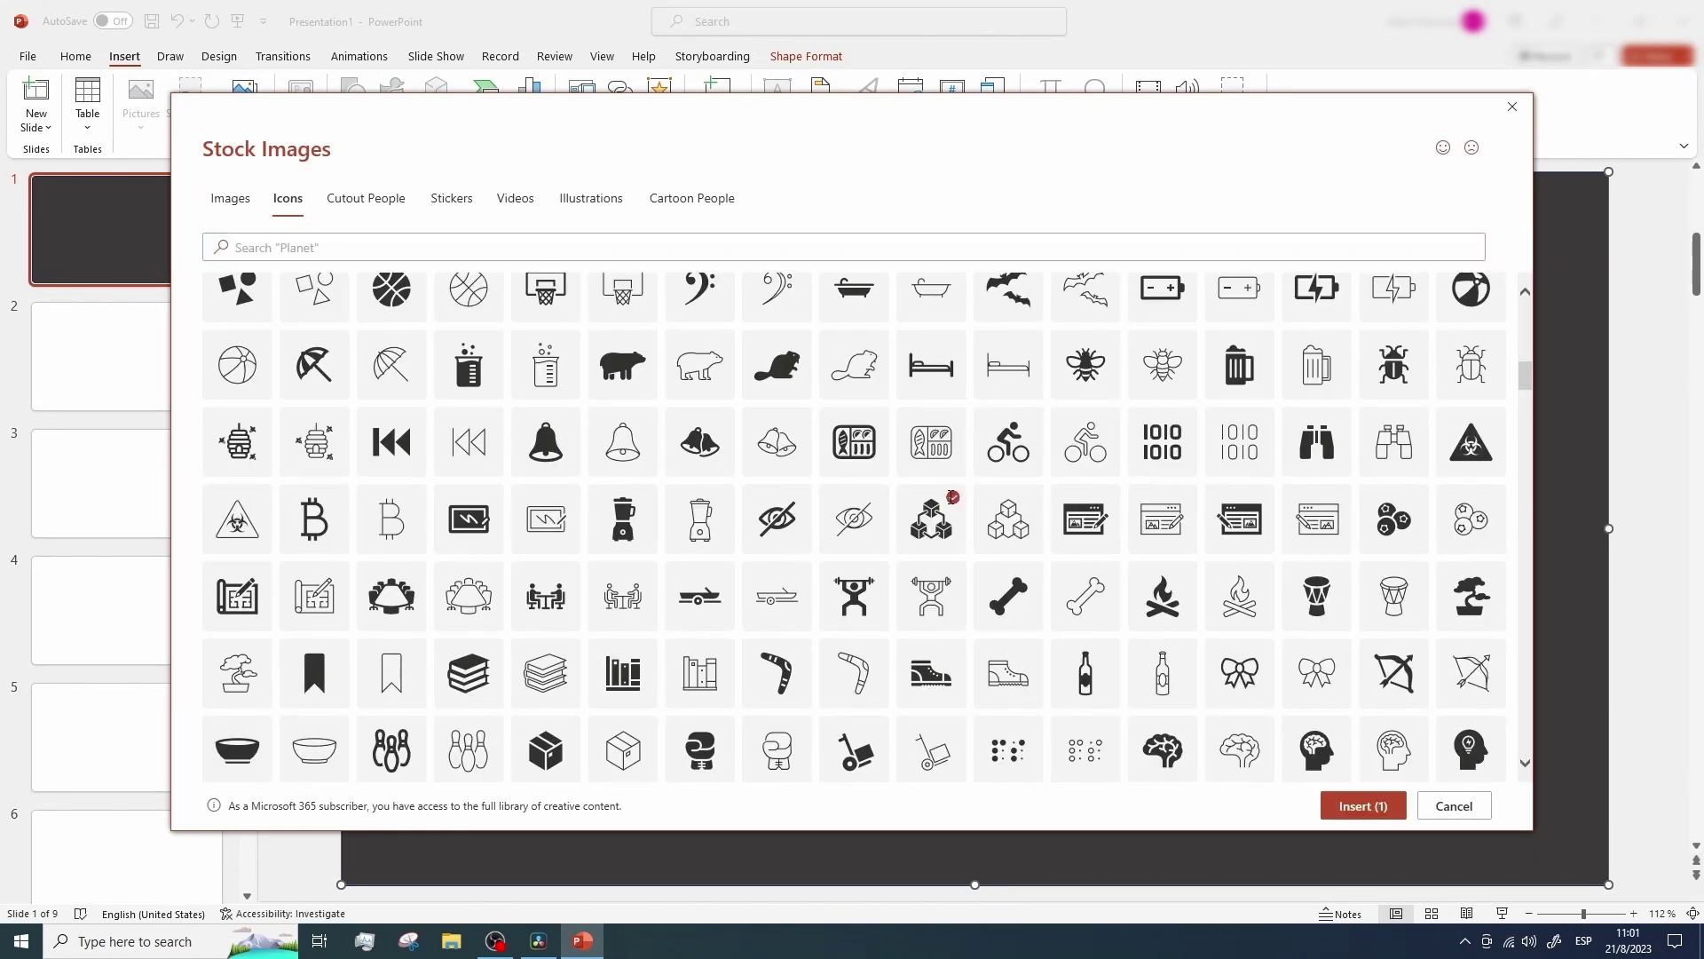
left_click(1368, 806)
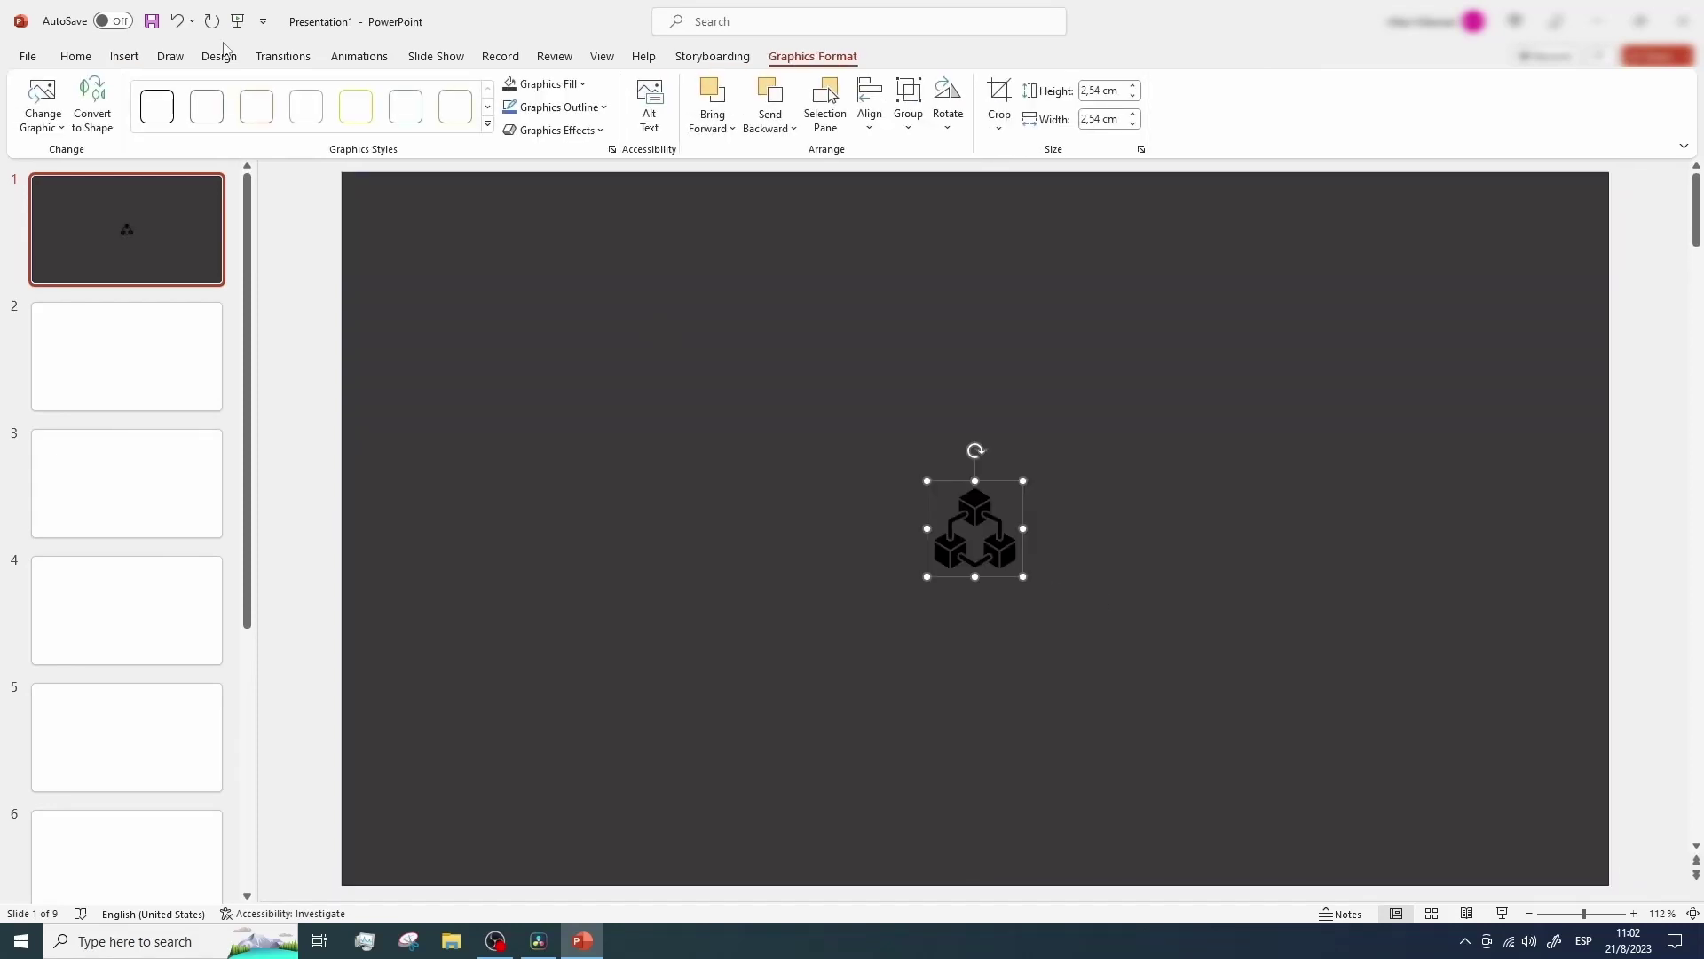
Add a centred text box reading "MAIN TITLE" and place it directly below the cubes icon
left_click(75, 55)
left_click(894, 90)
left_click_drag(841, 601, 1351, 686)
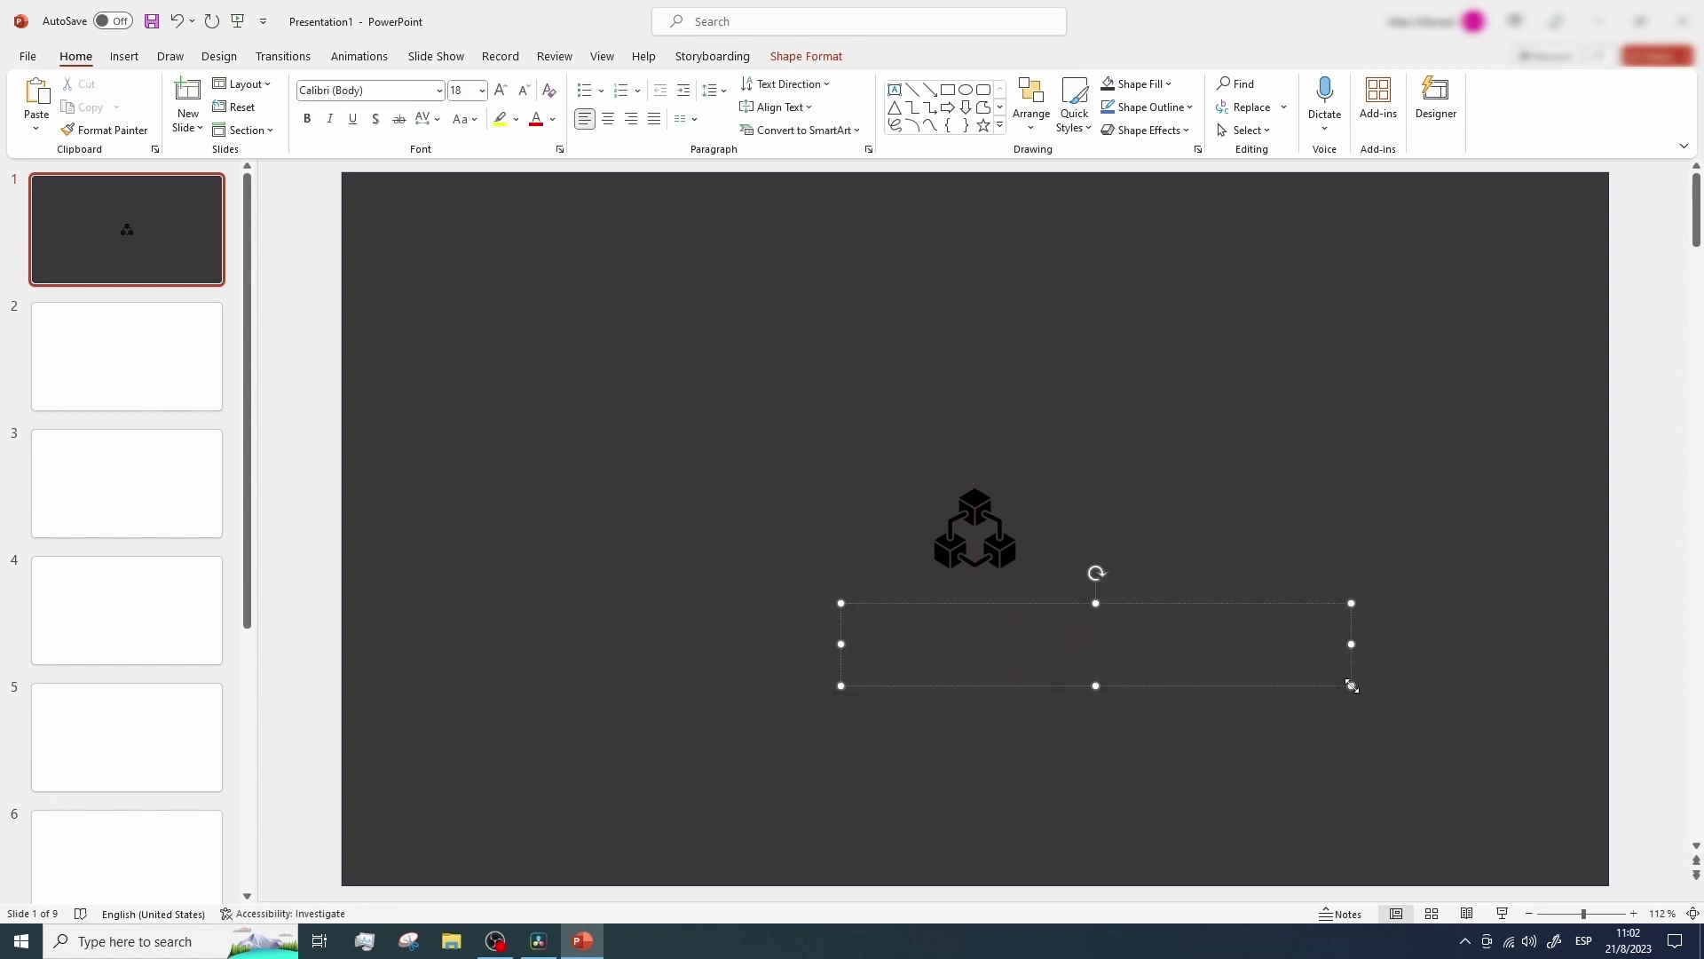
type("MAIN TITLE")
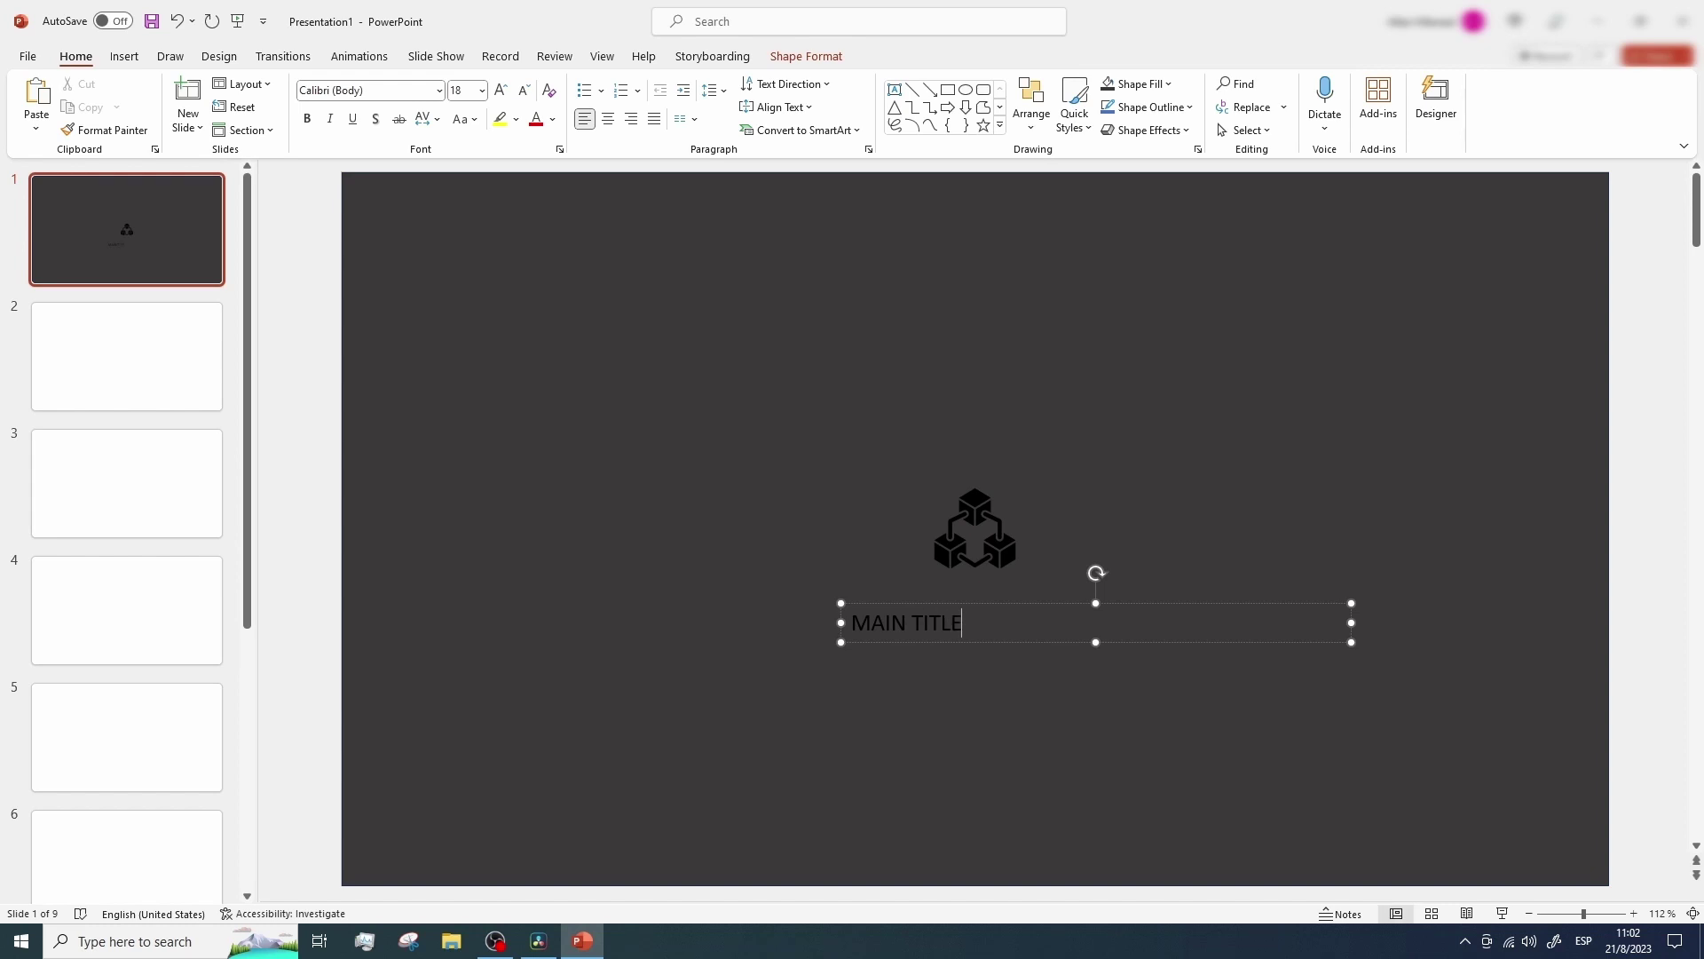
left_click_drag(1351, 624, 1005, 610)
left_click(981, 509)
left_click(1170, 605)
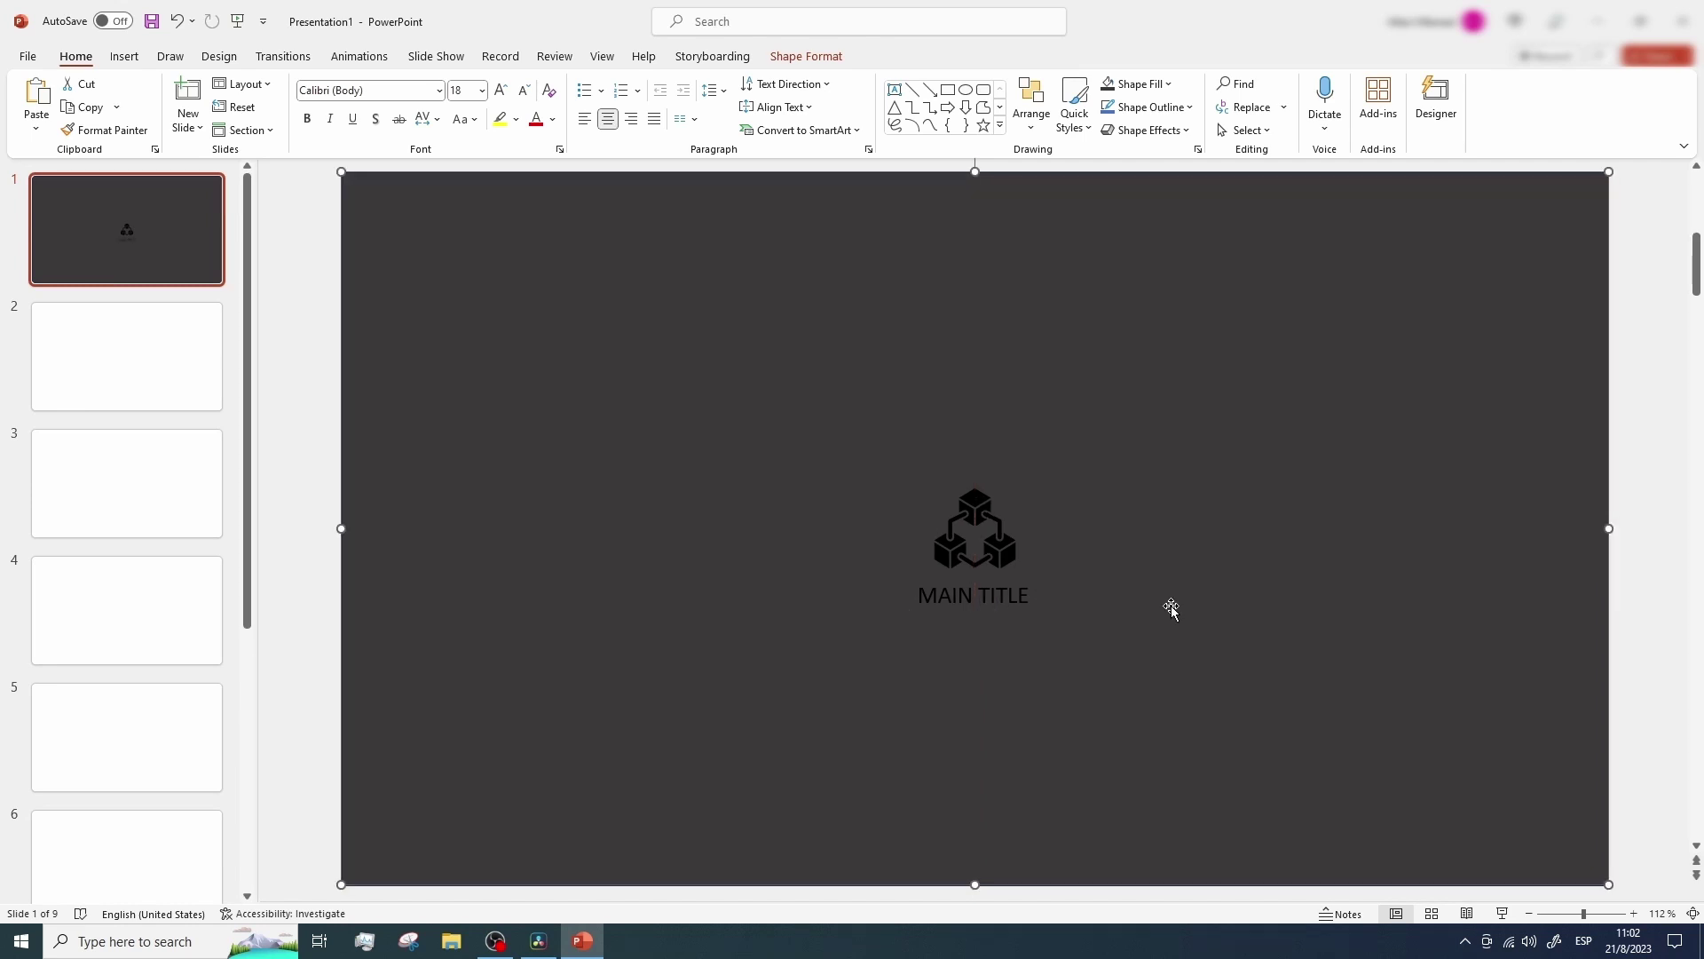
Fill the cubes icon with the orange theme colour
left_click(972, 524)
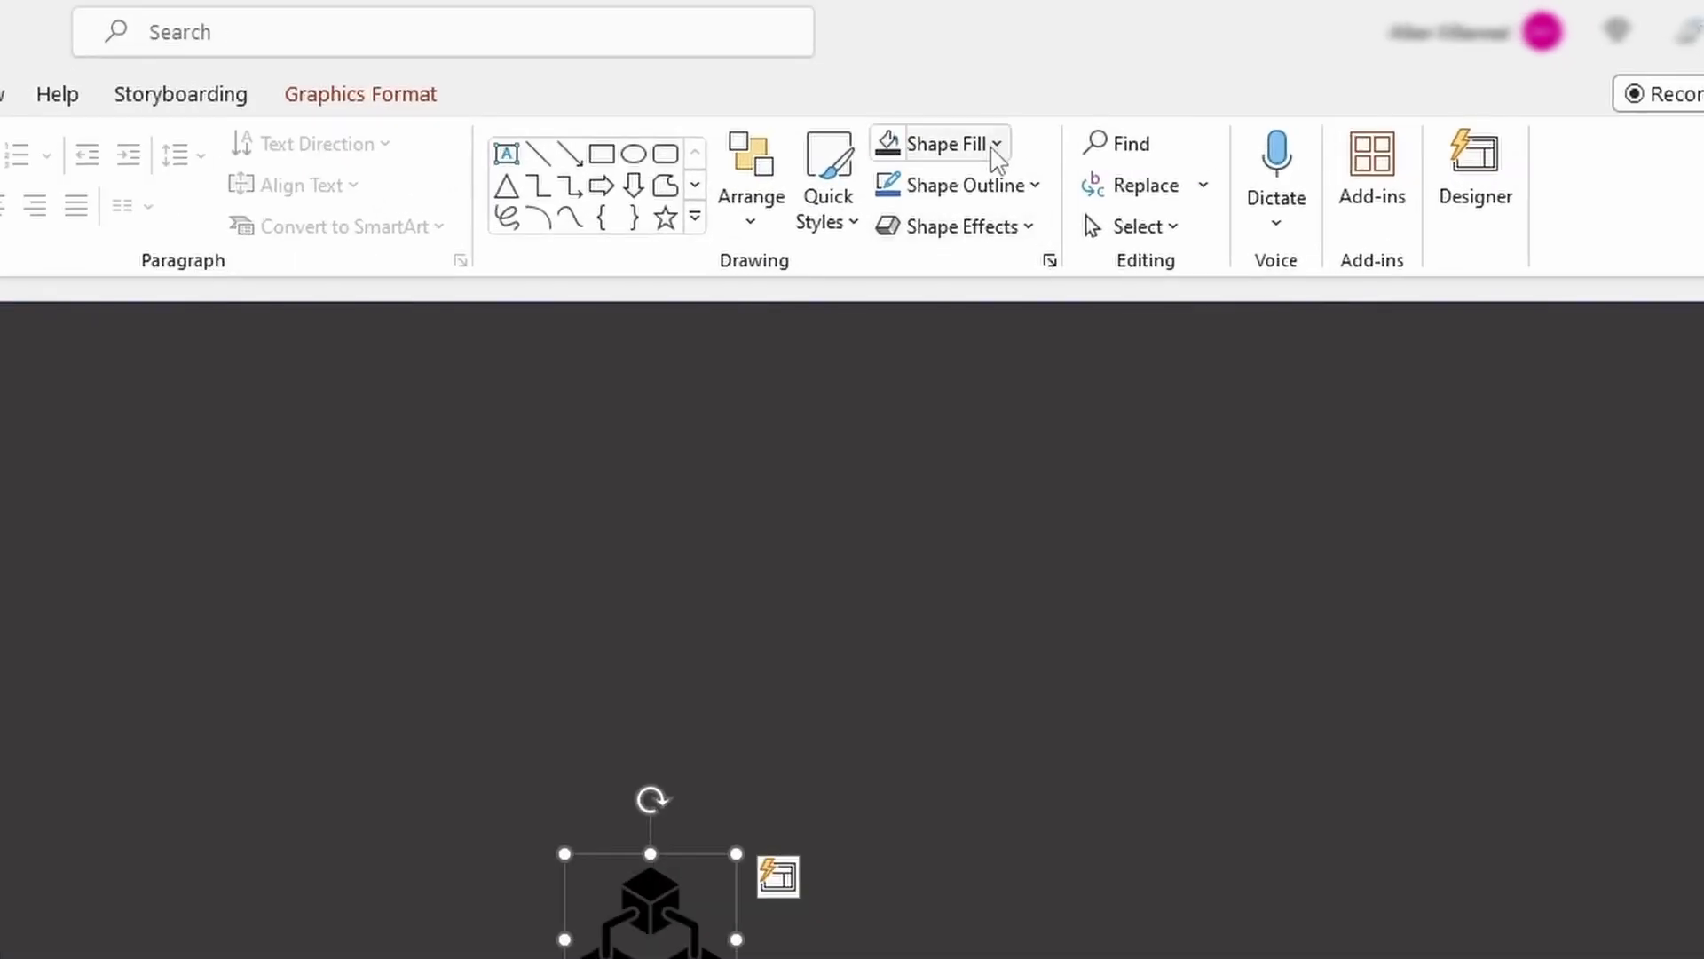
left_click(1166, 84)
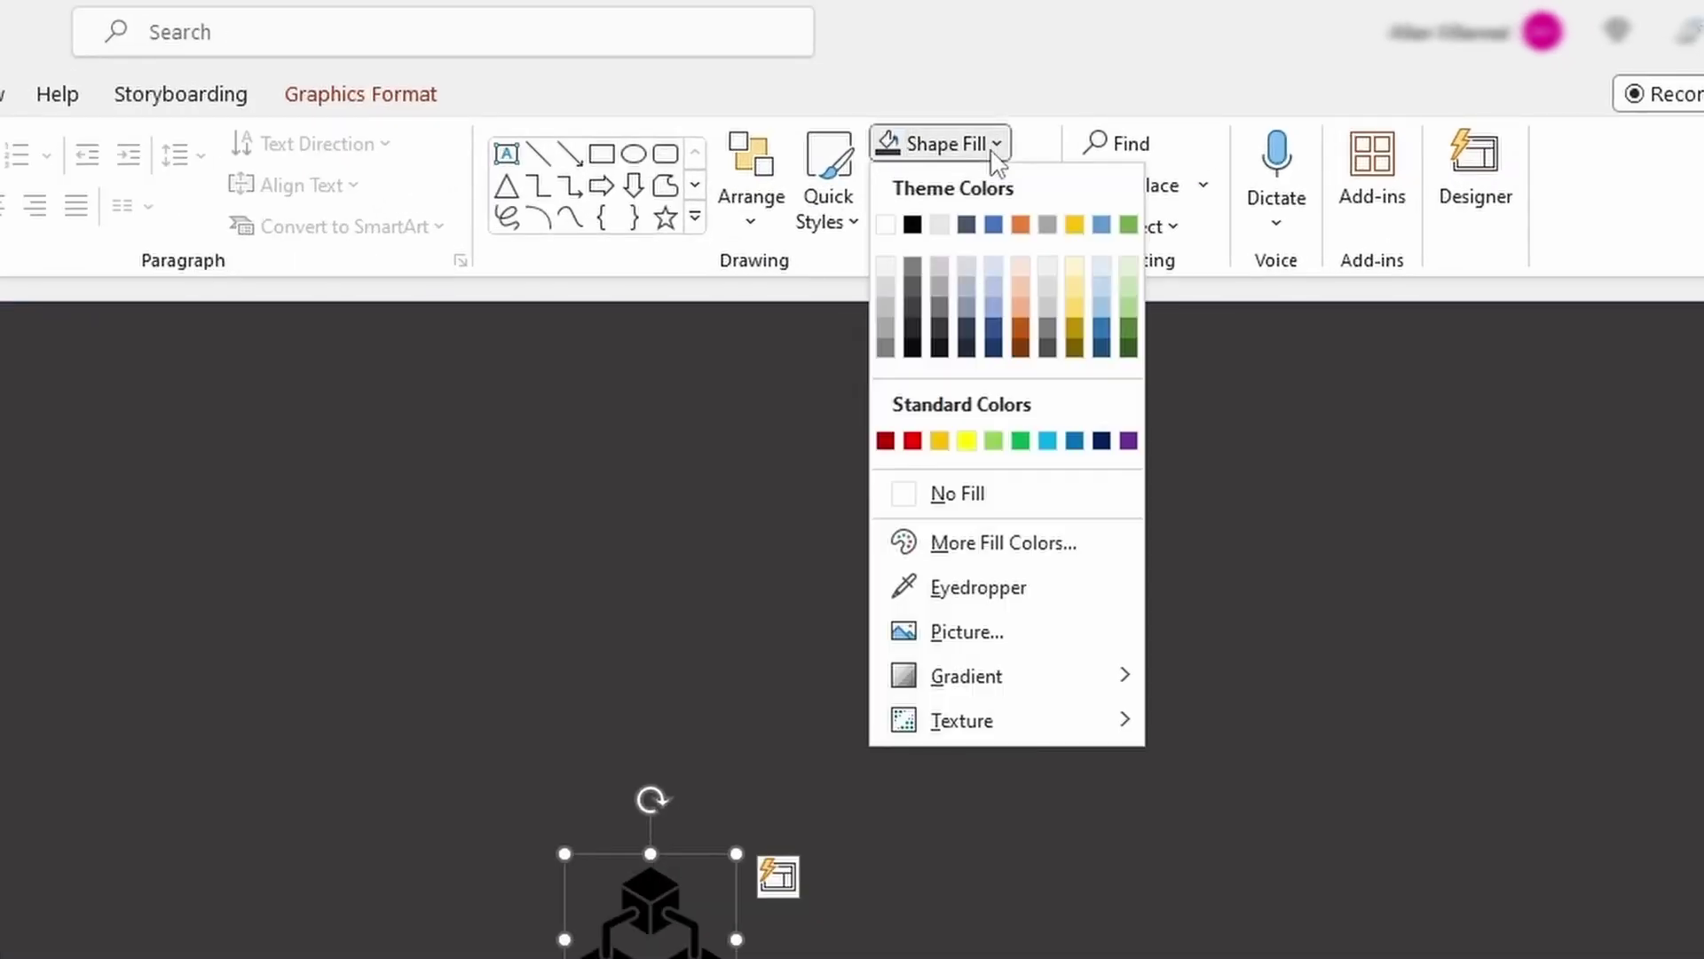
left_click(1021, 226)
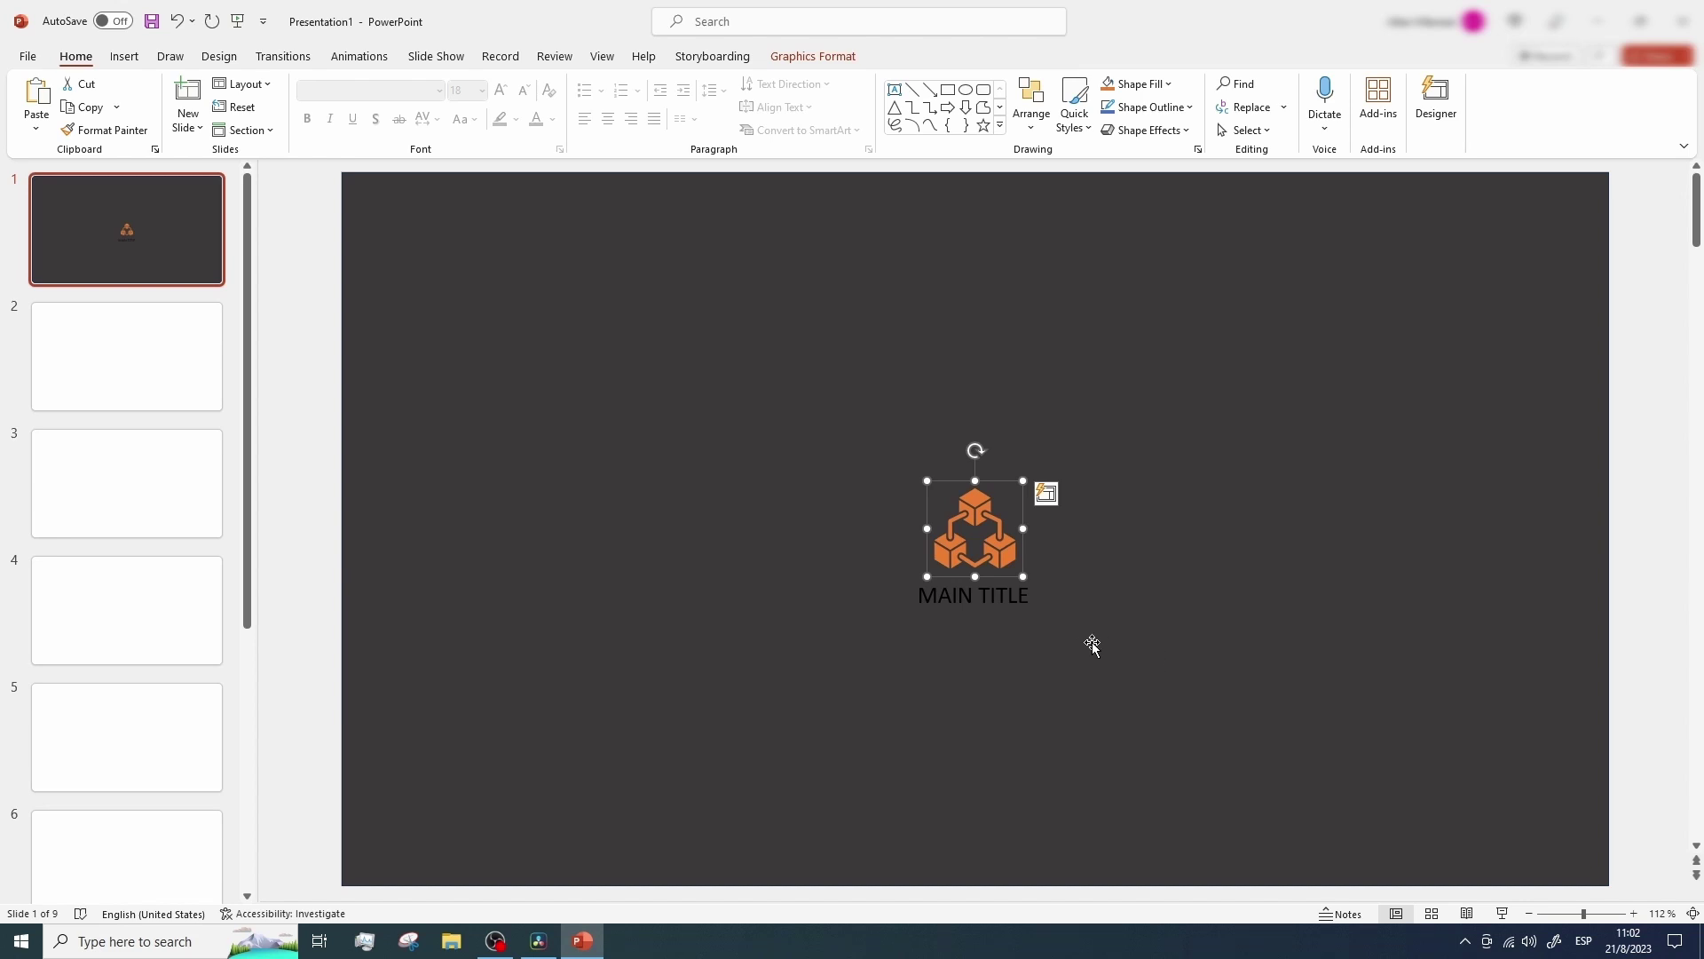
Format the "MAIN TITLE" text in white with the Abadi font
left_click(1003, 614)
left_click(1004, 613)
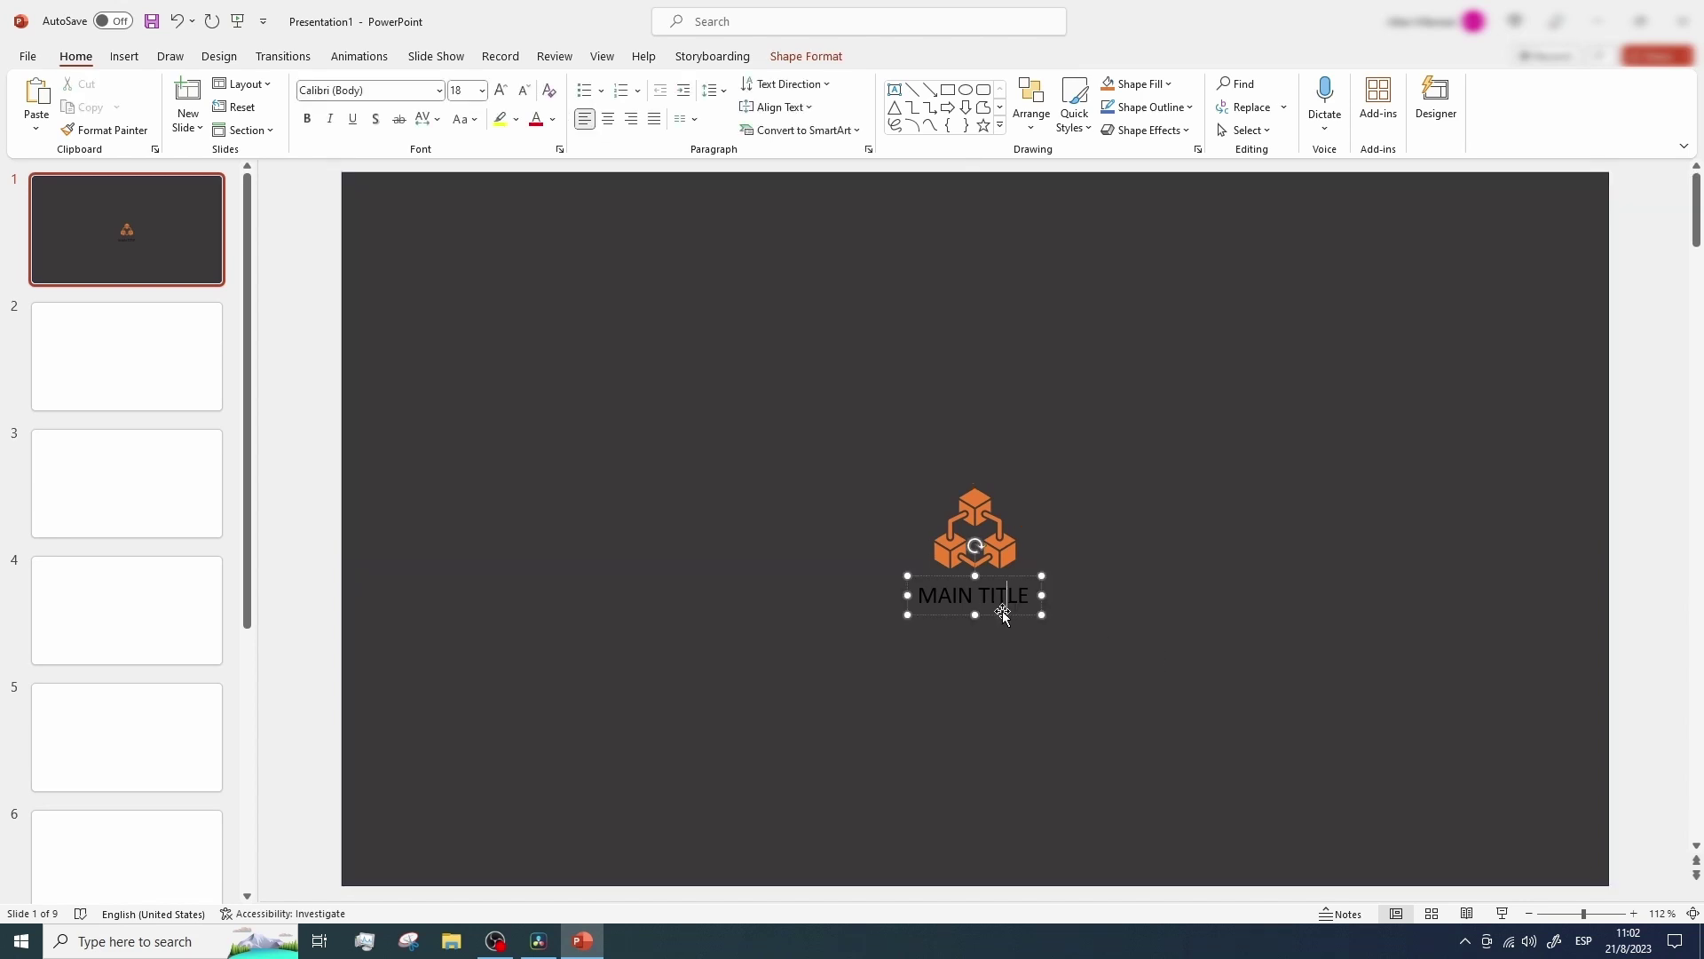
left_click(552, 119)
left_click(534, 189)
left_click(387, 90)
type("Abadi")
key("Return")
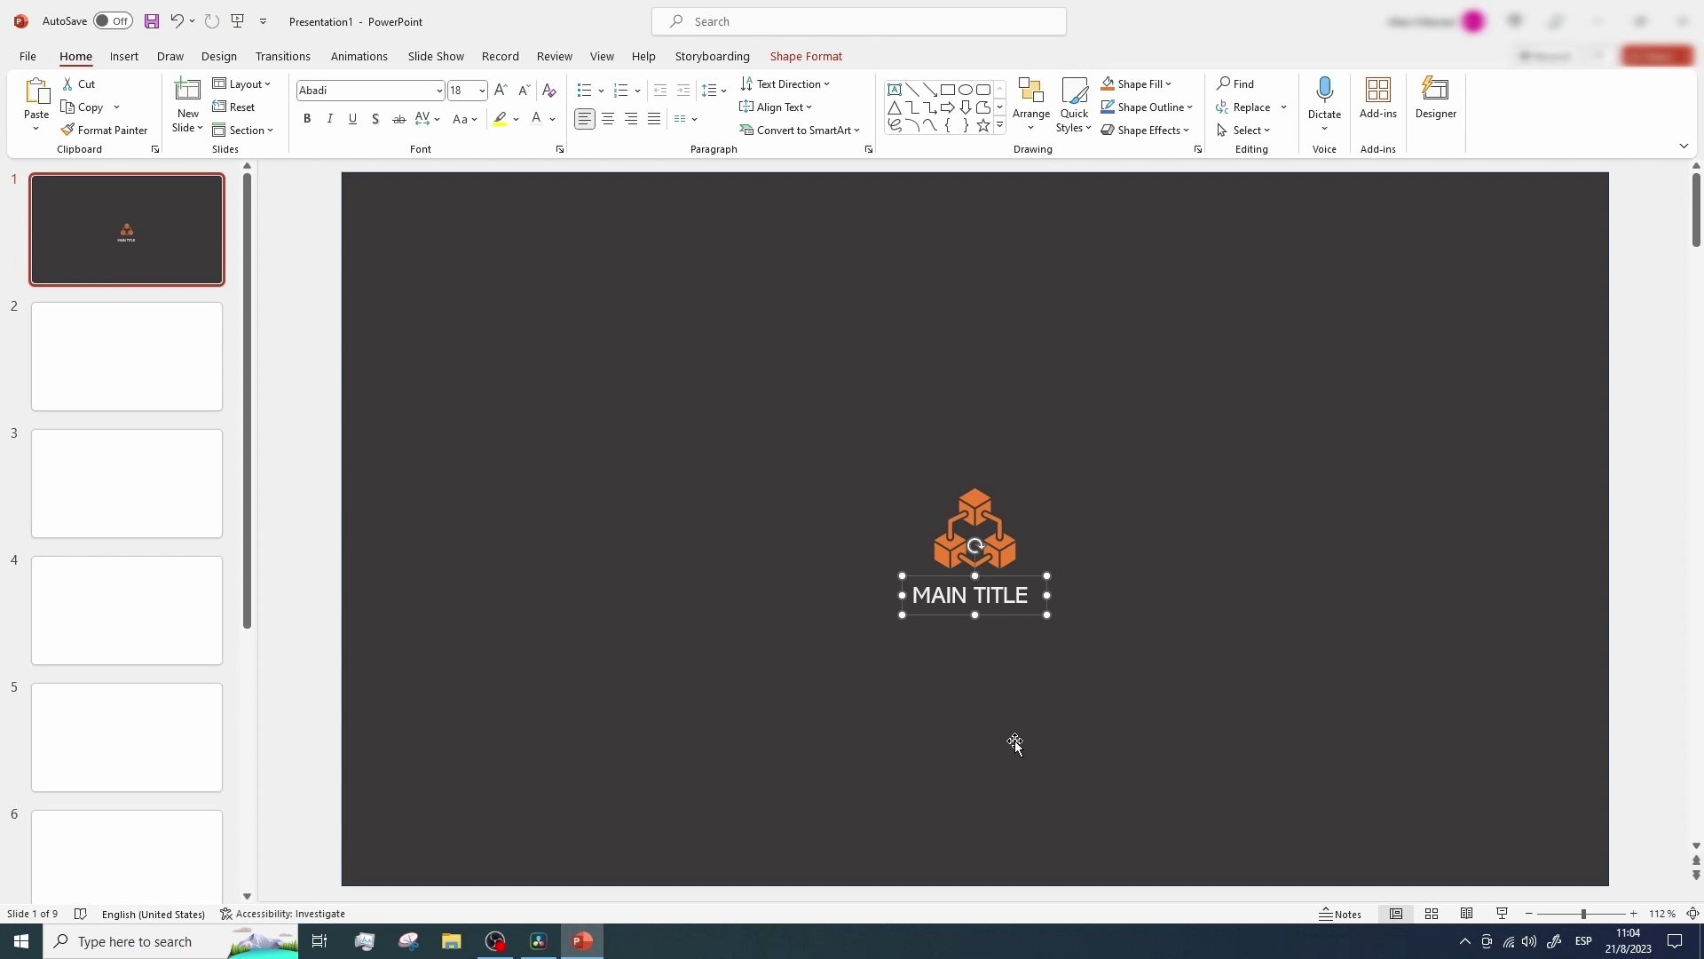
Copy the dark grey background rectangle from slide 1 onto slides 2 through 9
left_click(519, 528)
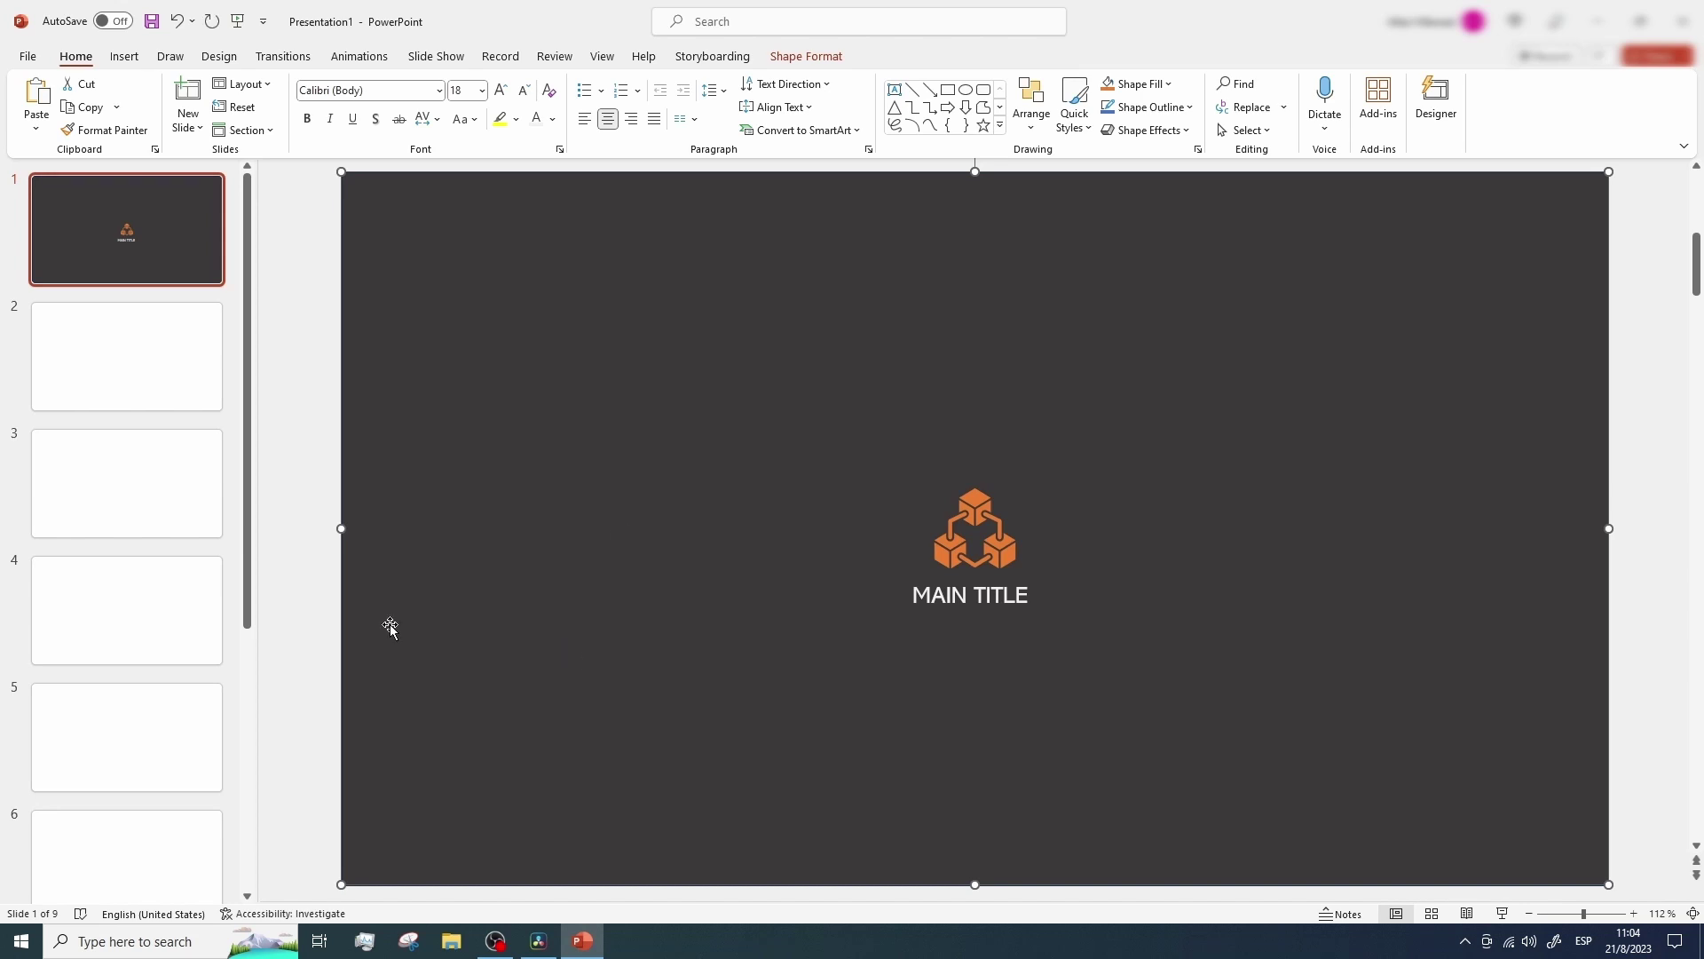
left_click(160, 365)
key("ctrl+v")
left_click(157, 490)
key("ctrl+v")
left_click(153, 621)
key("ctrl+v")
left_click(141, 737)
key("ctrl+v")
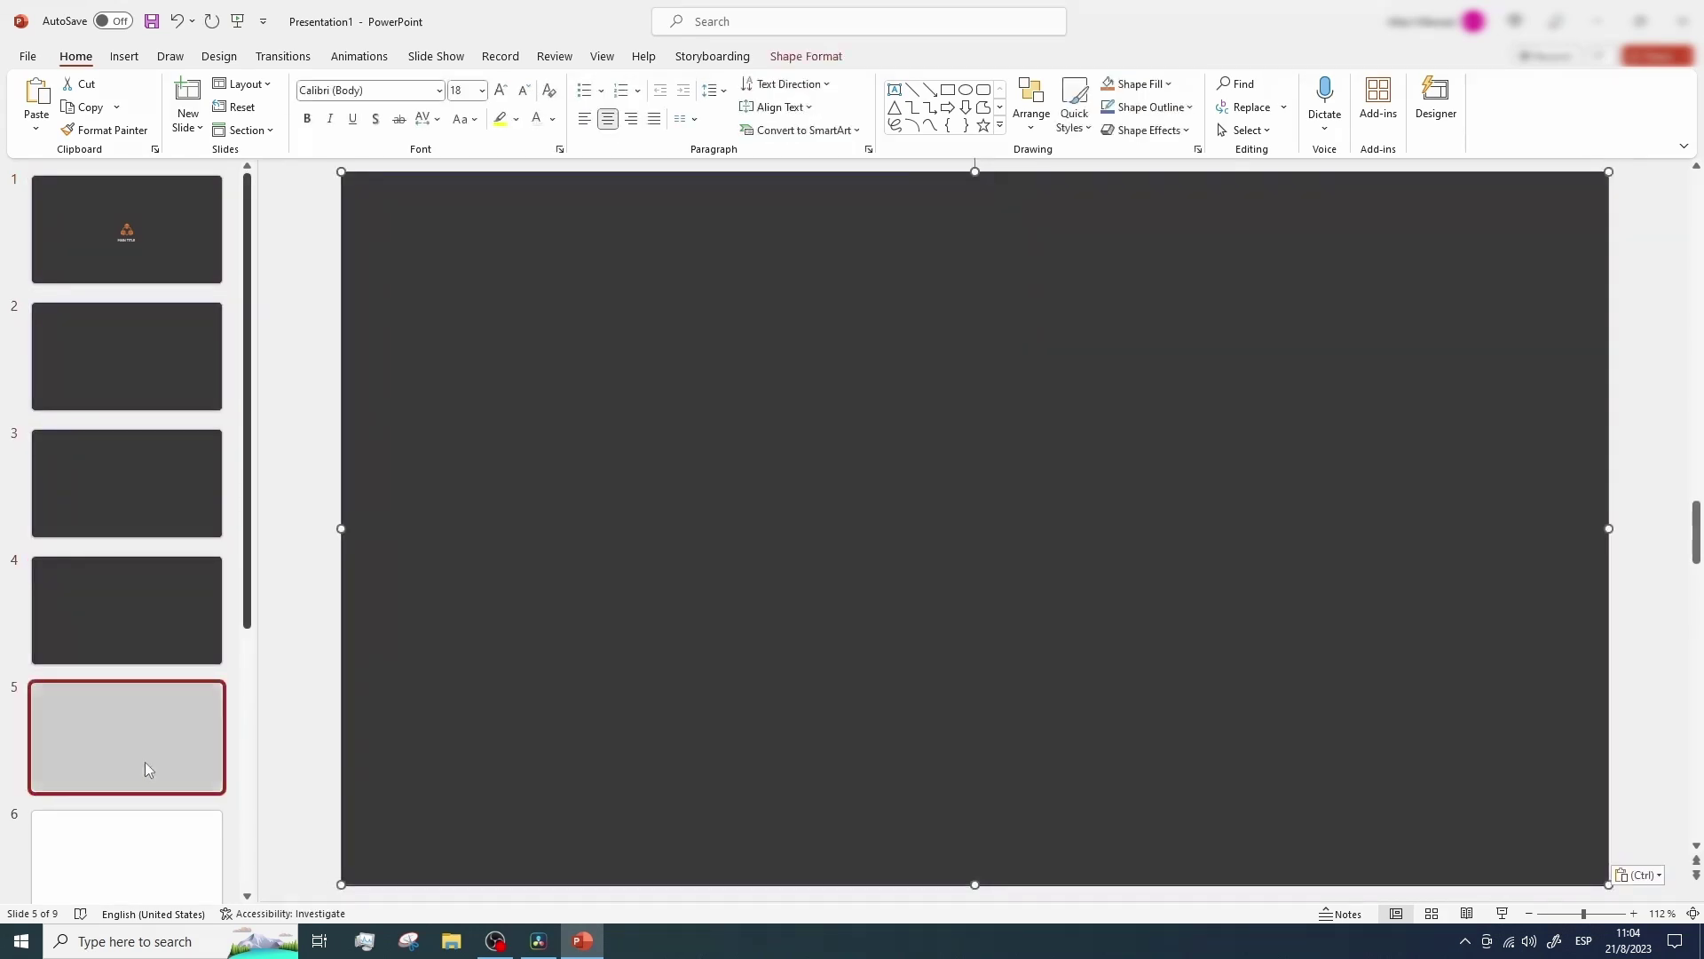
scroll(142, 763, "down", 5)
left_click(97, 815)
key("ctrl+v")
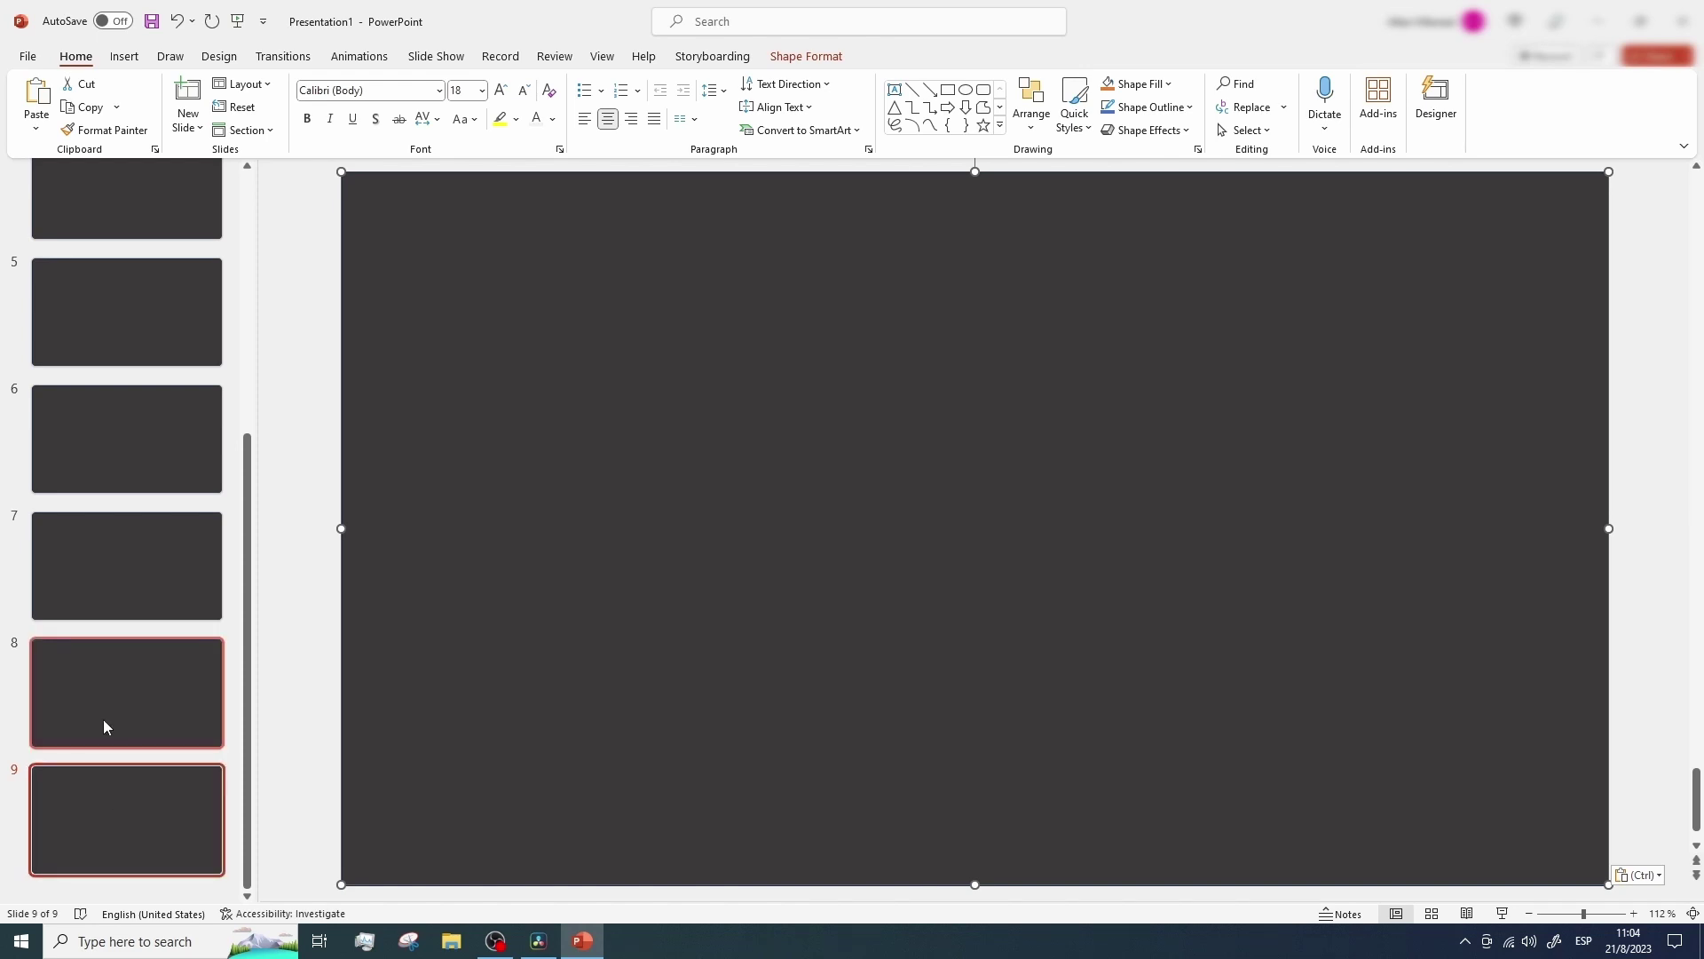
scroll(103, 721, "up", 5)
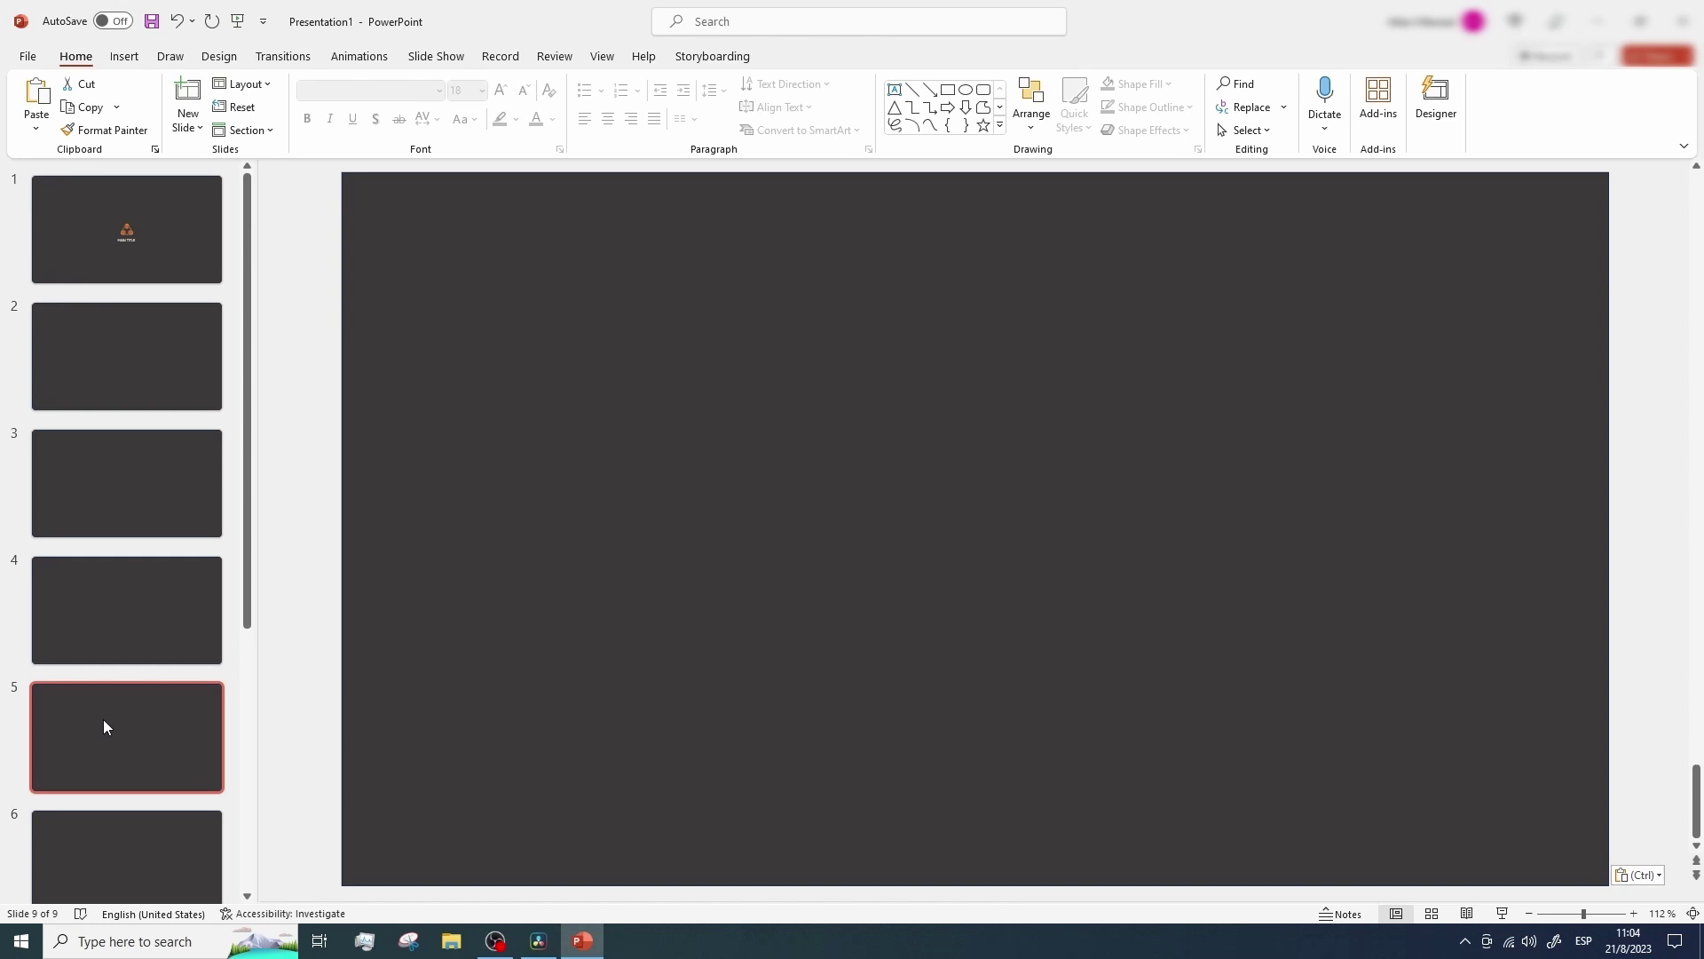
Draw a rectangle about 9.8 by 5.9 cm on slide 9 and one about 8.3 by 5.6 cm on slide 8
left_click(543, 726)
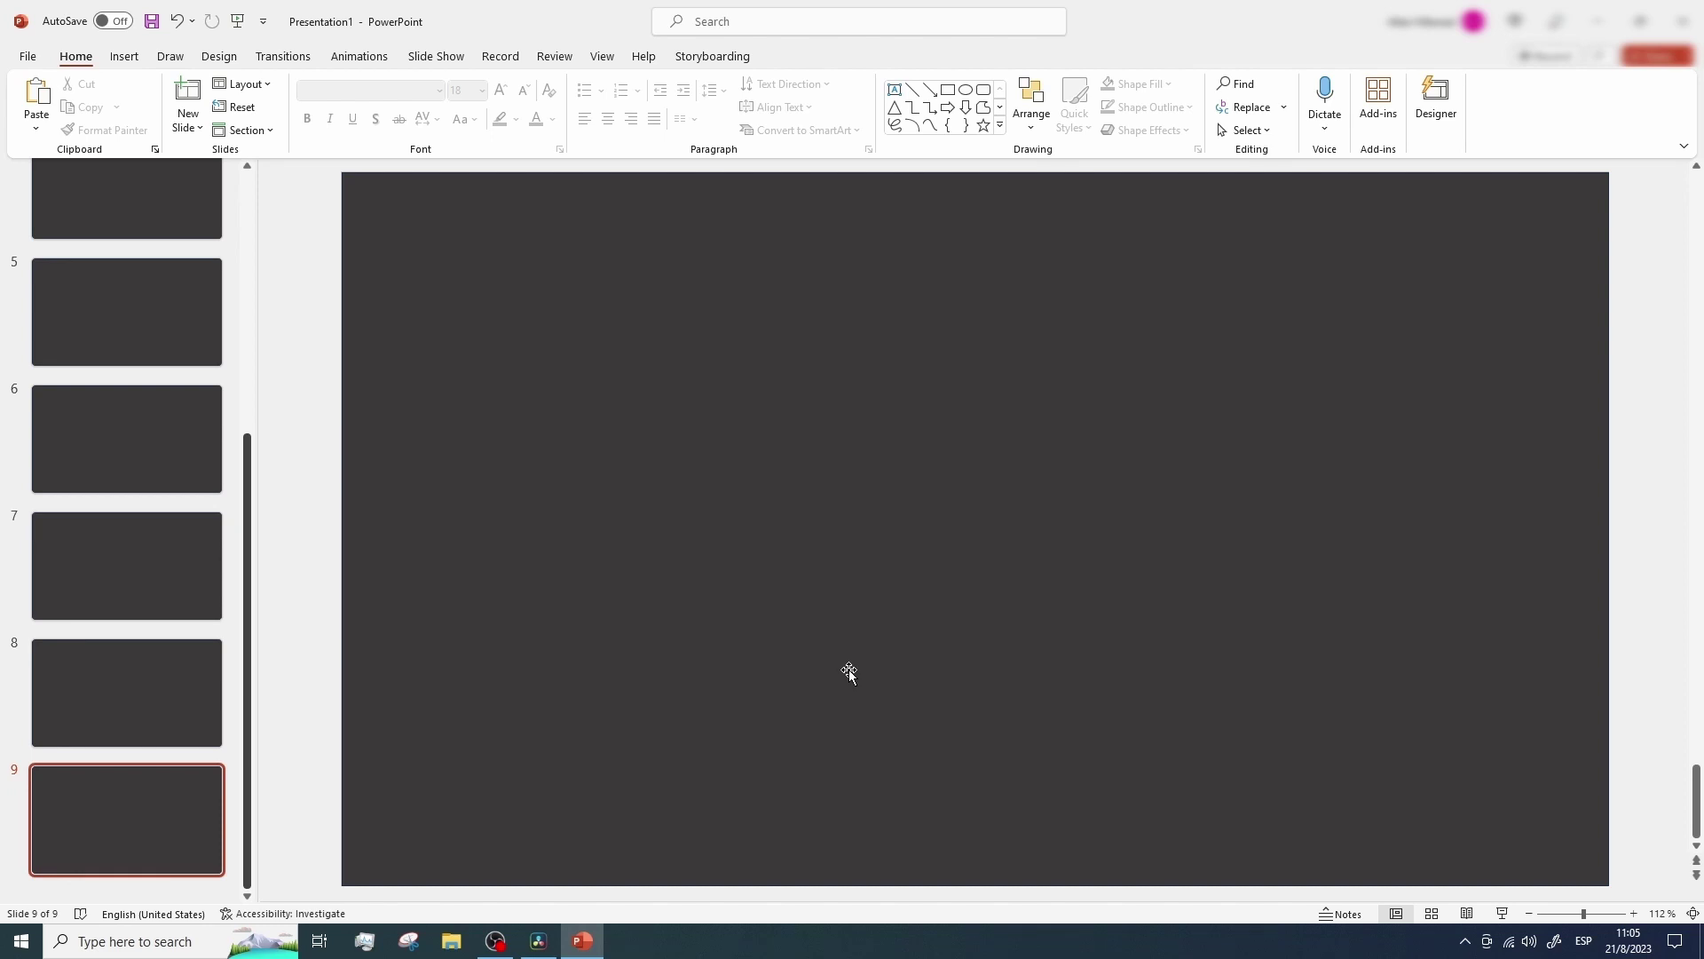
left_click(900, 562)
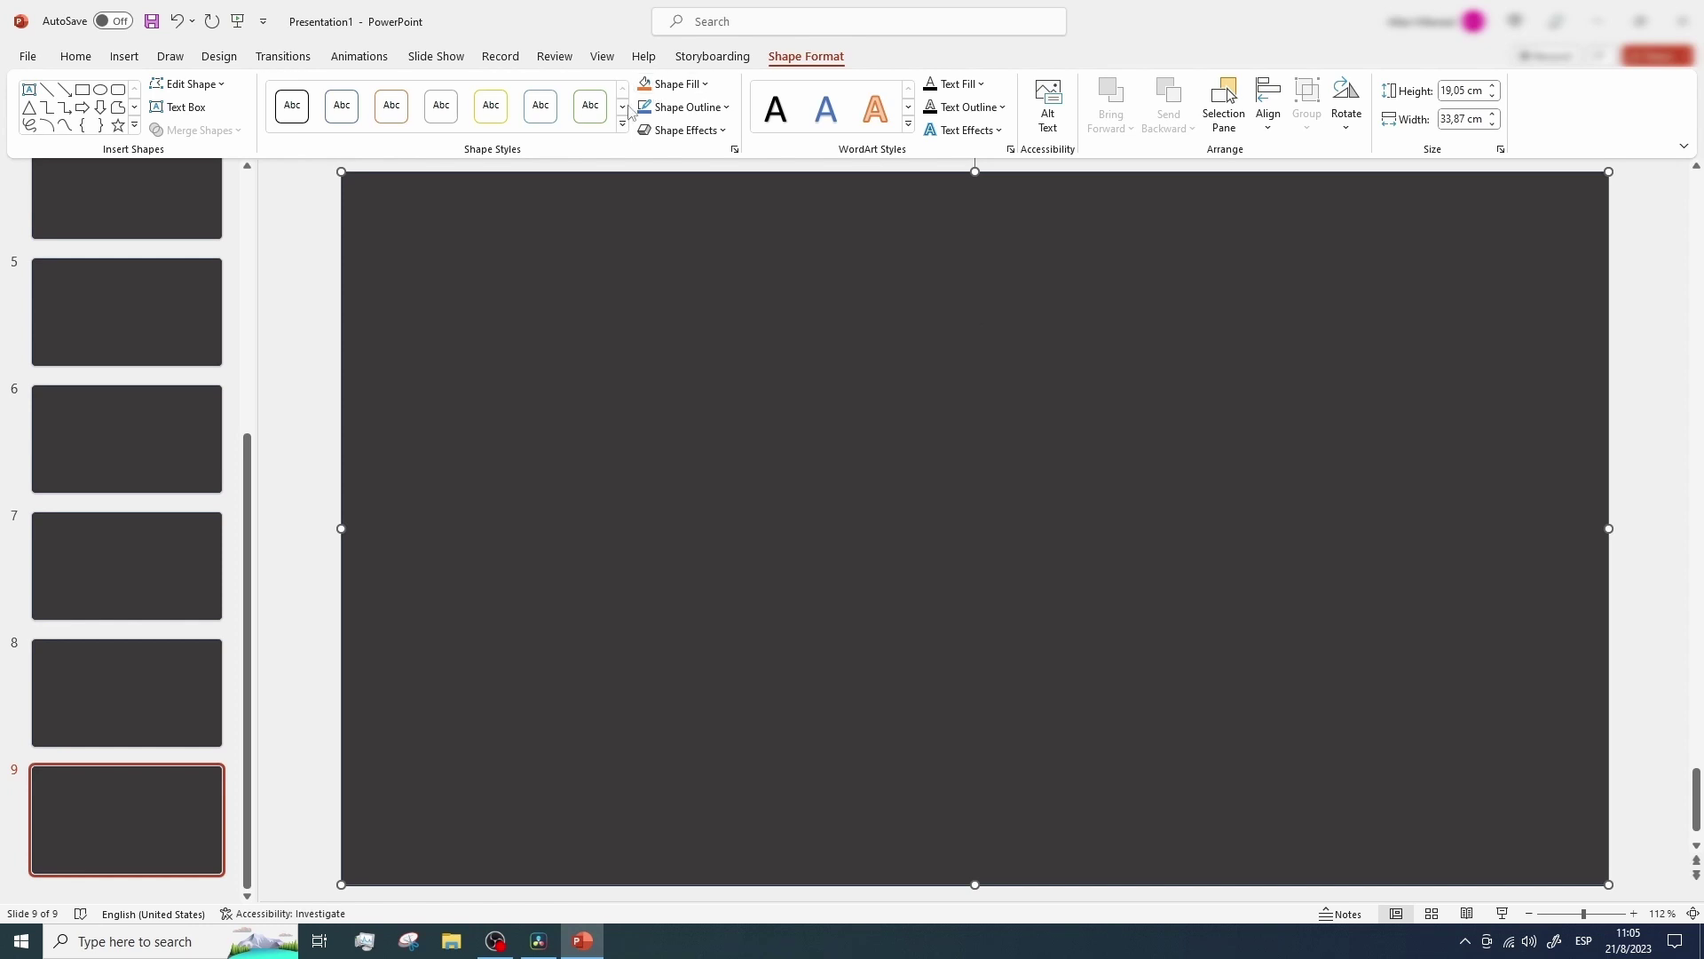
left_click(76, 61)
left_click(948, 90)
mouse_move(1040, 405)
left_mouse_down()
mouse_move(1286, 517)
mouse_move(1404, 628)
left_mouse_up()
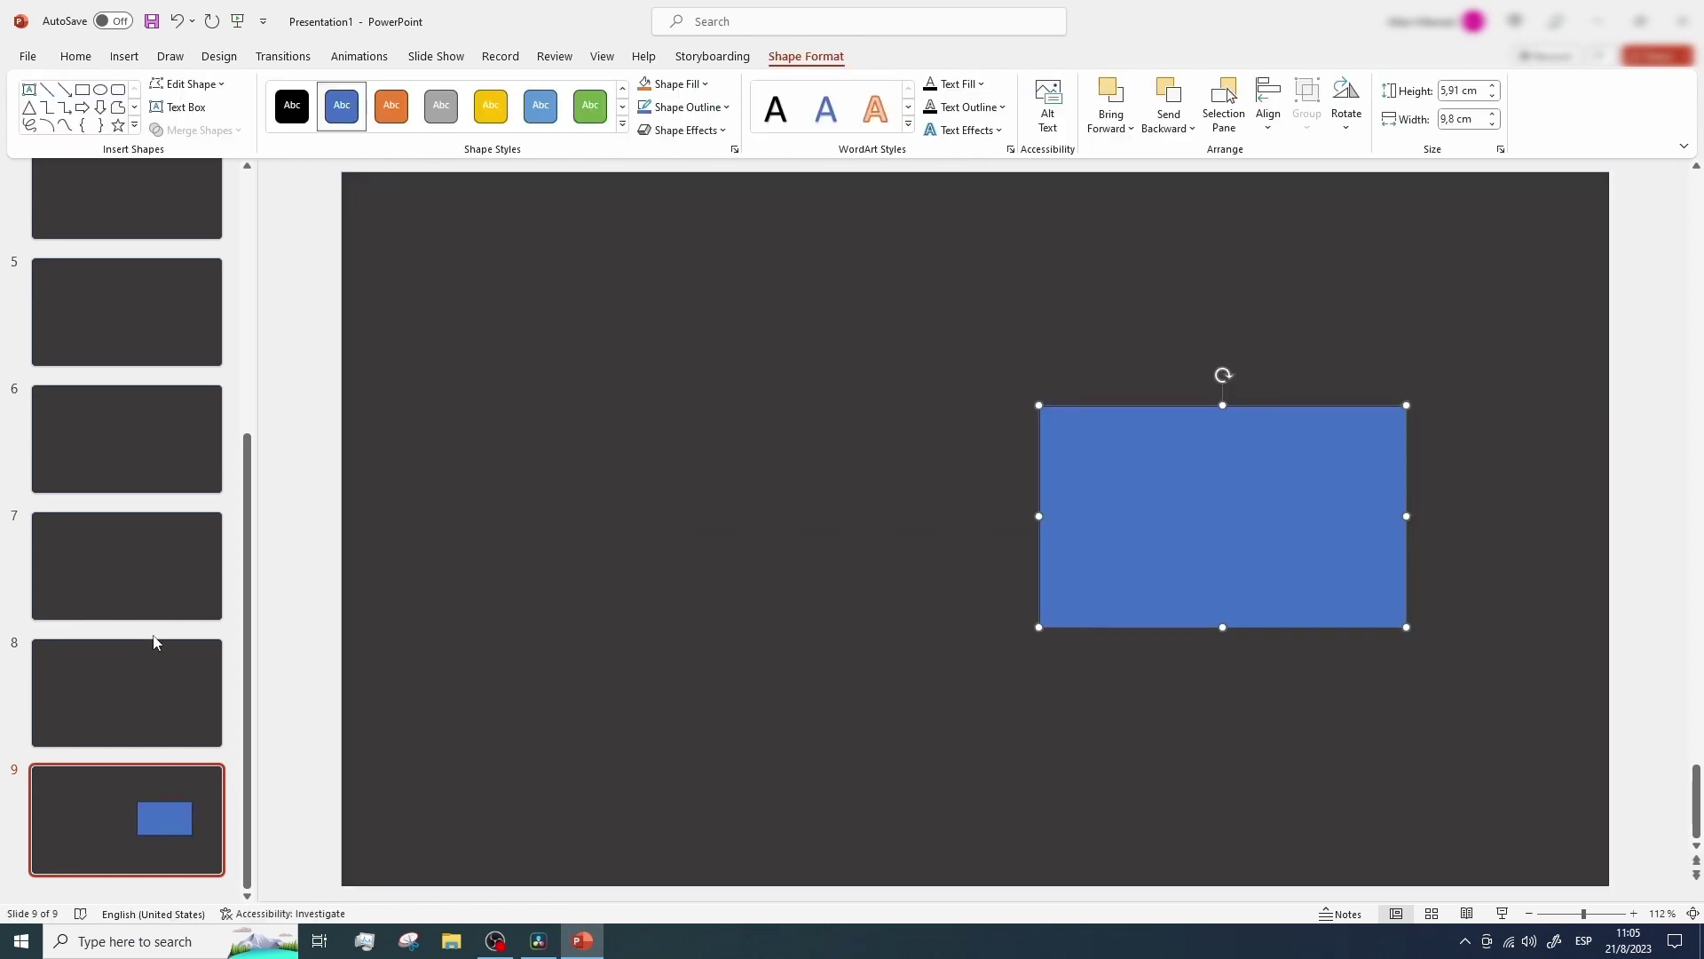
left_click(137, 669)
left_click(947, 90)
mouse_move(1136, 457)
left_mouse_down()
mouse_move(1407, 567)
mouse_move(1446, 667)
left_mouse_up()
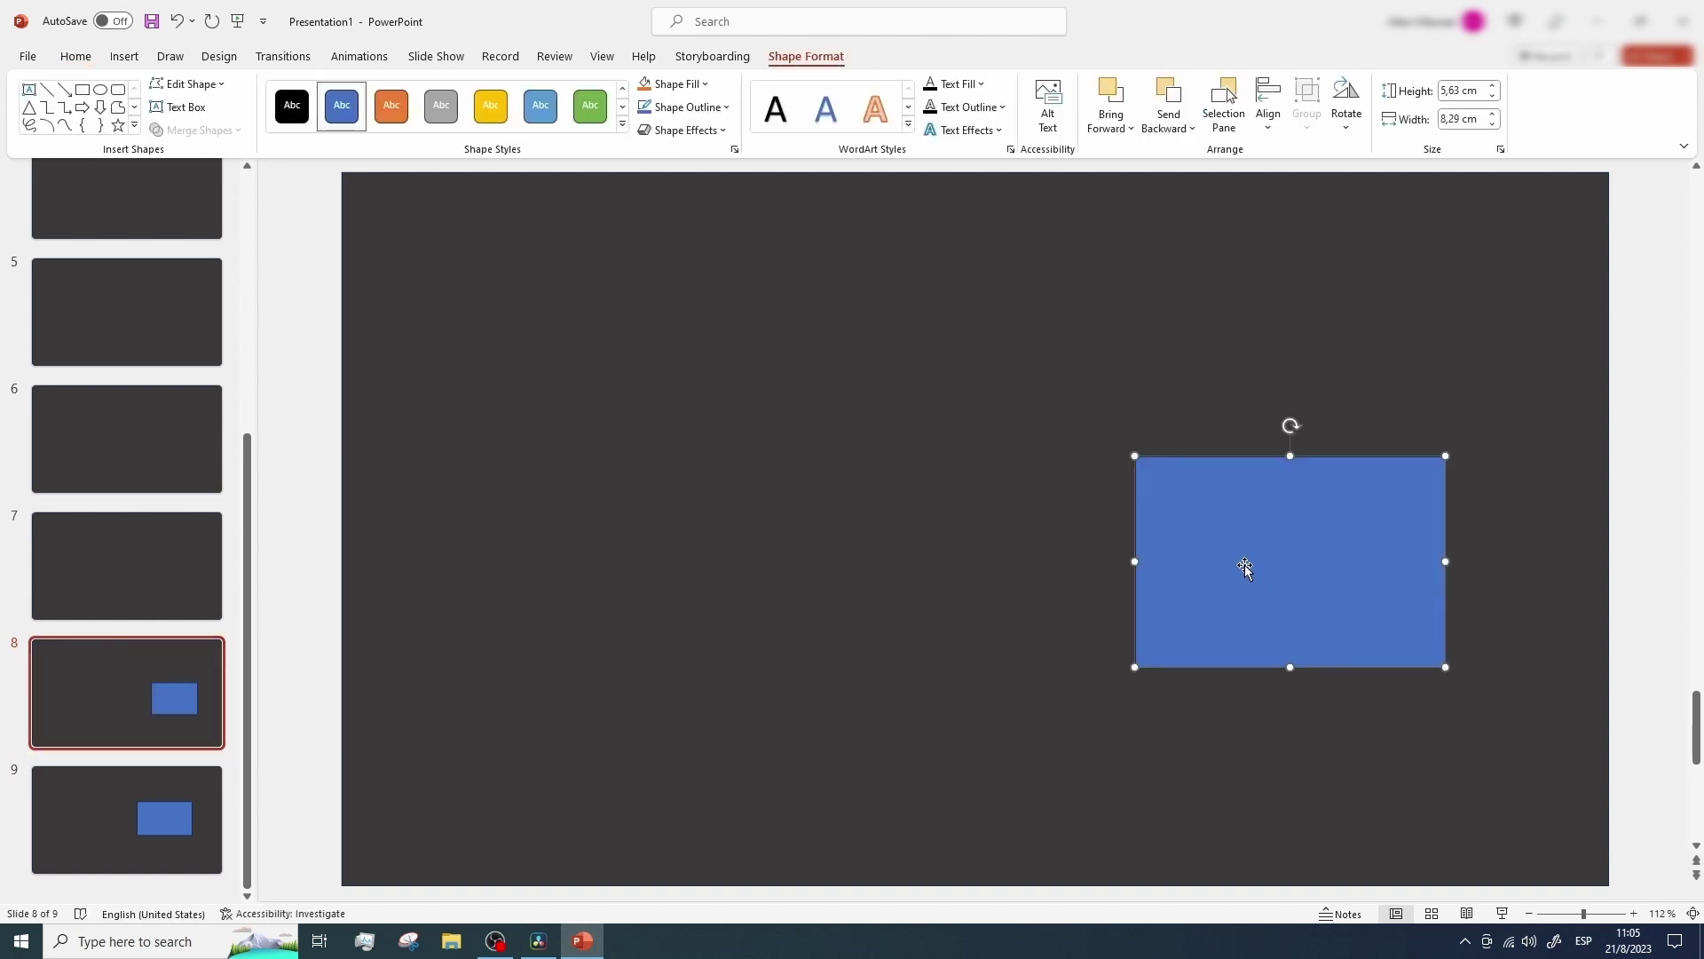
left_click(82, 807)
left_click(1154, 520)
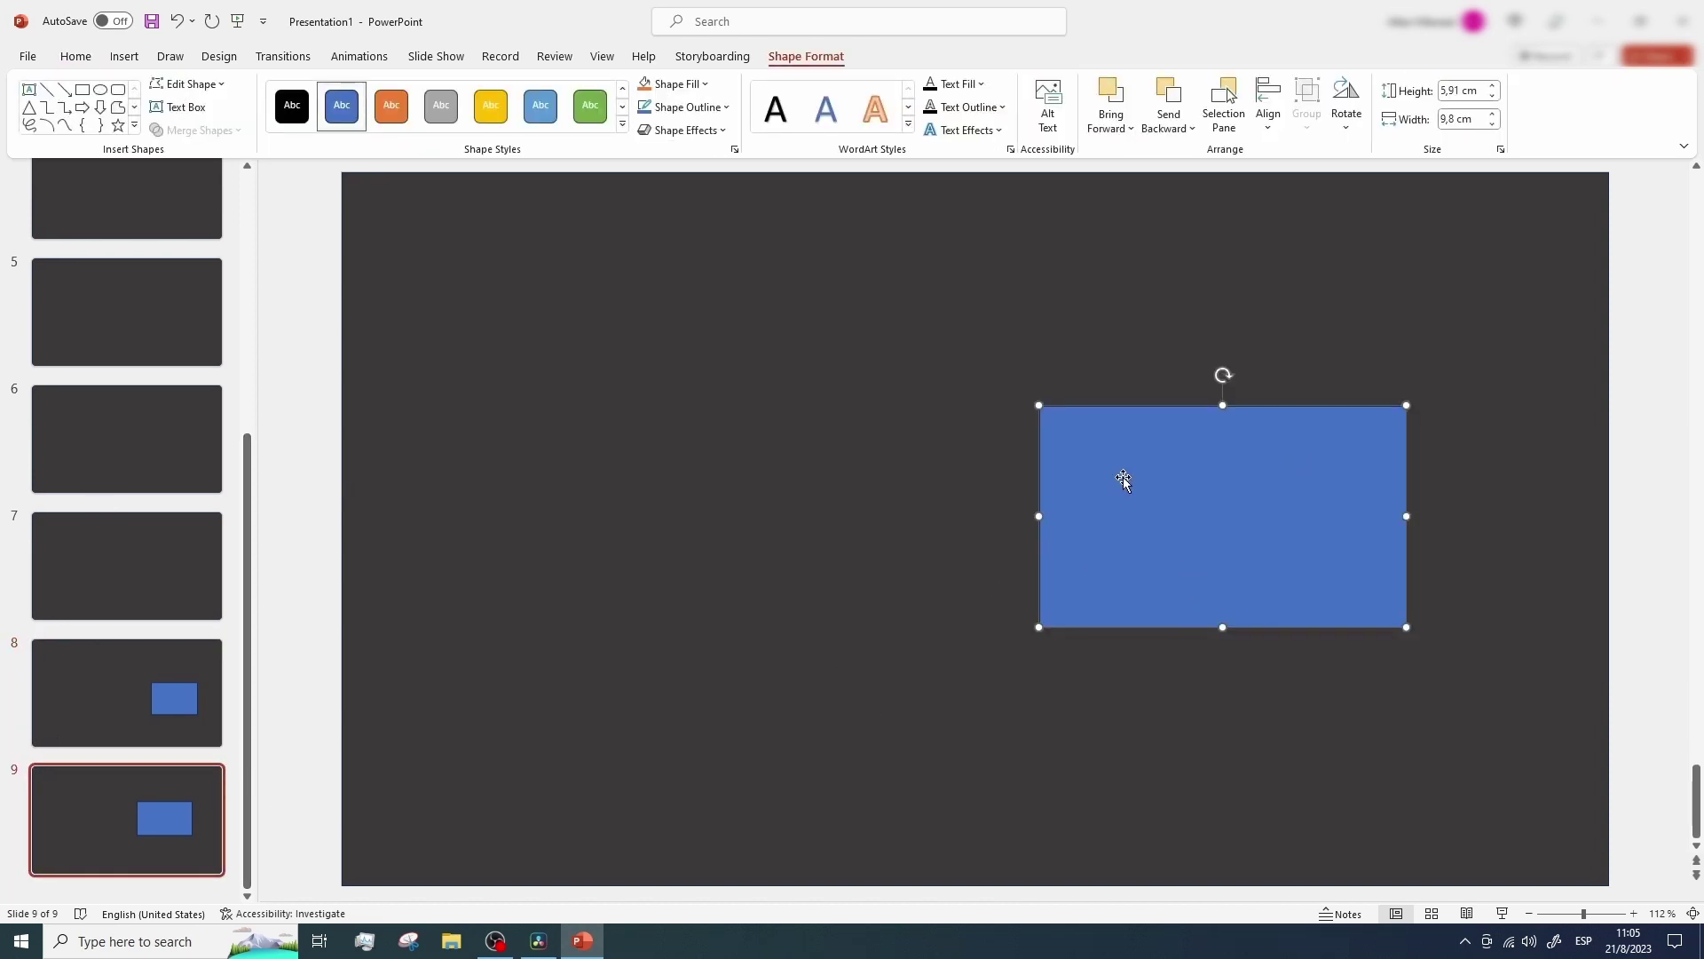
left_click(169, 712)
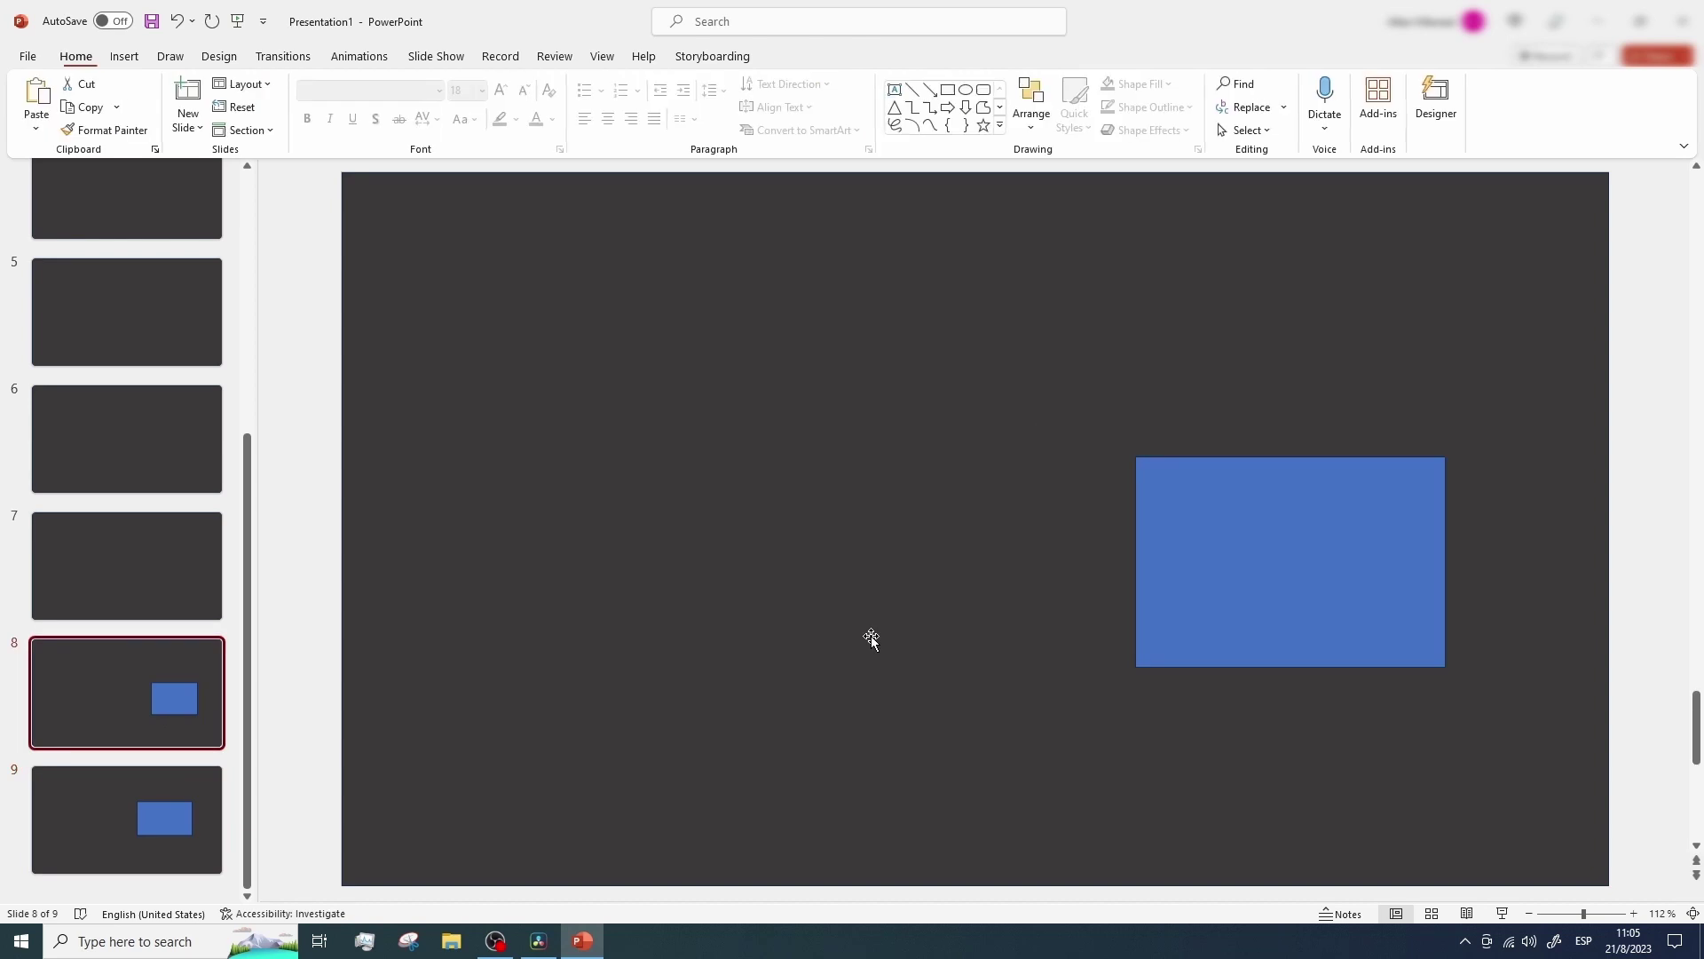
left_click(120, 831)
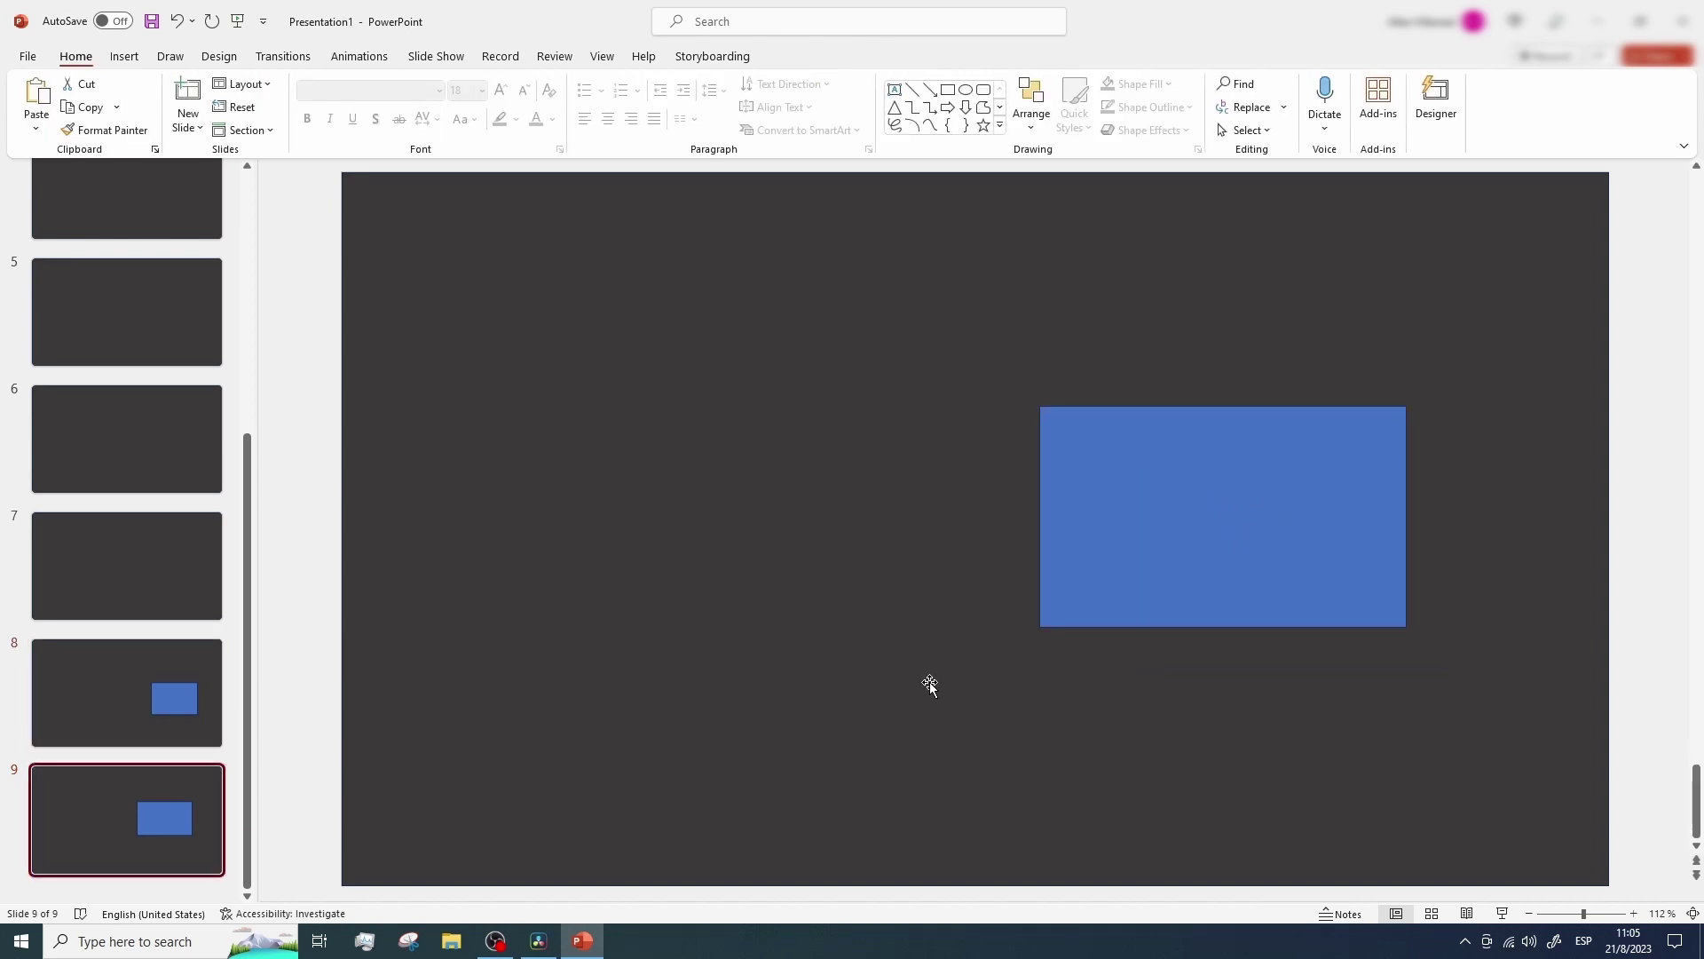
Delete the blue rectangles from slides 8 and 9
left_click(181, 696)
left_click(1266, 501)
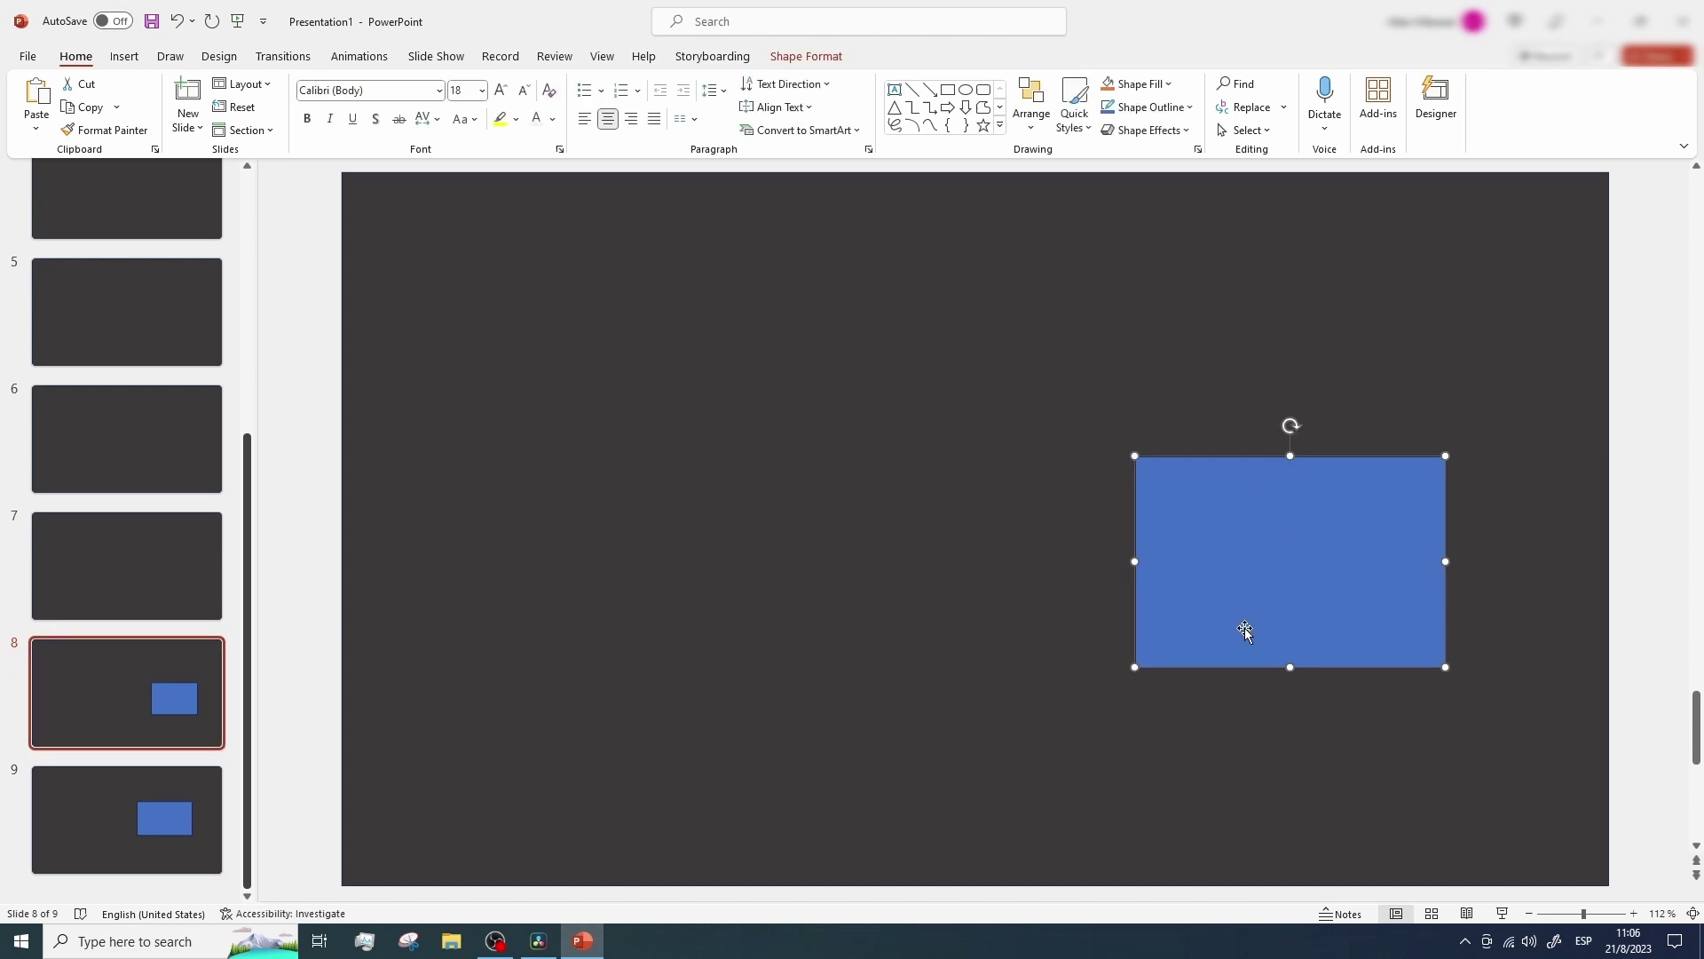
key("Delete")
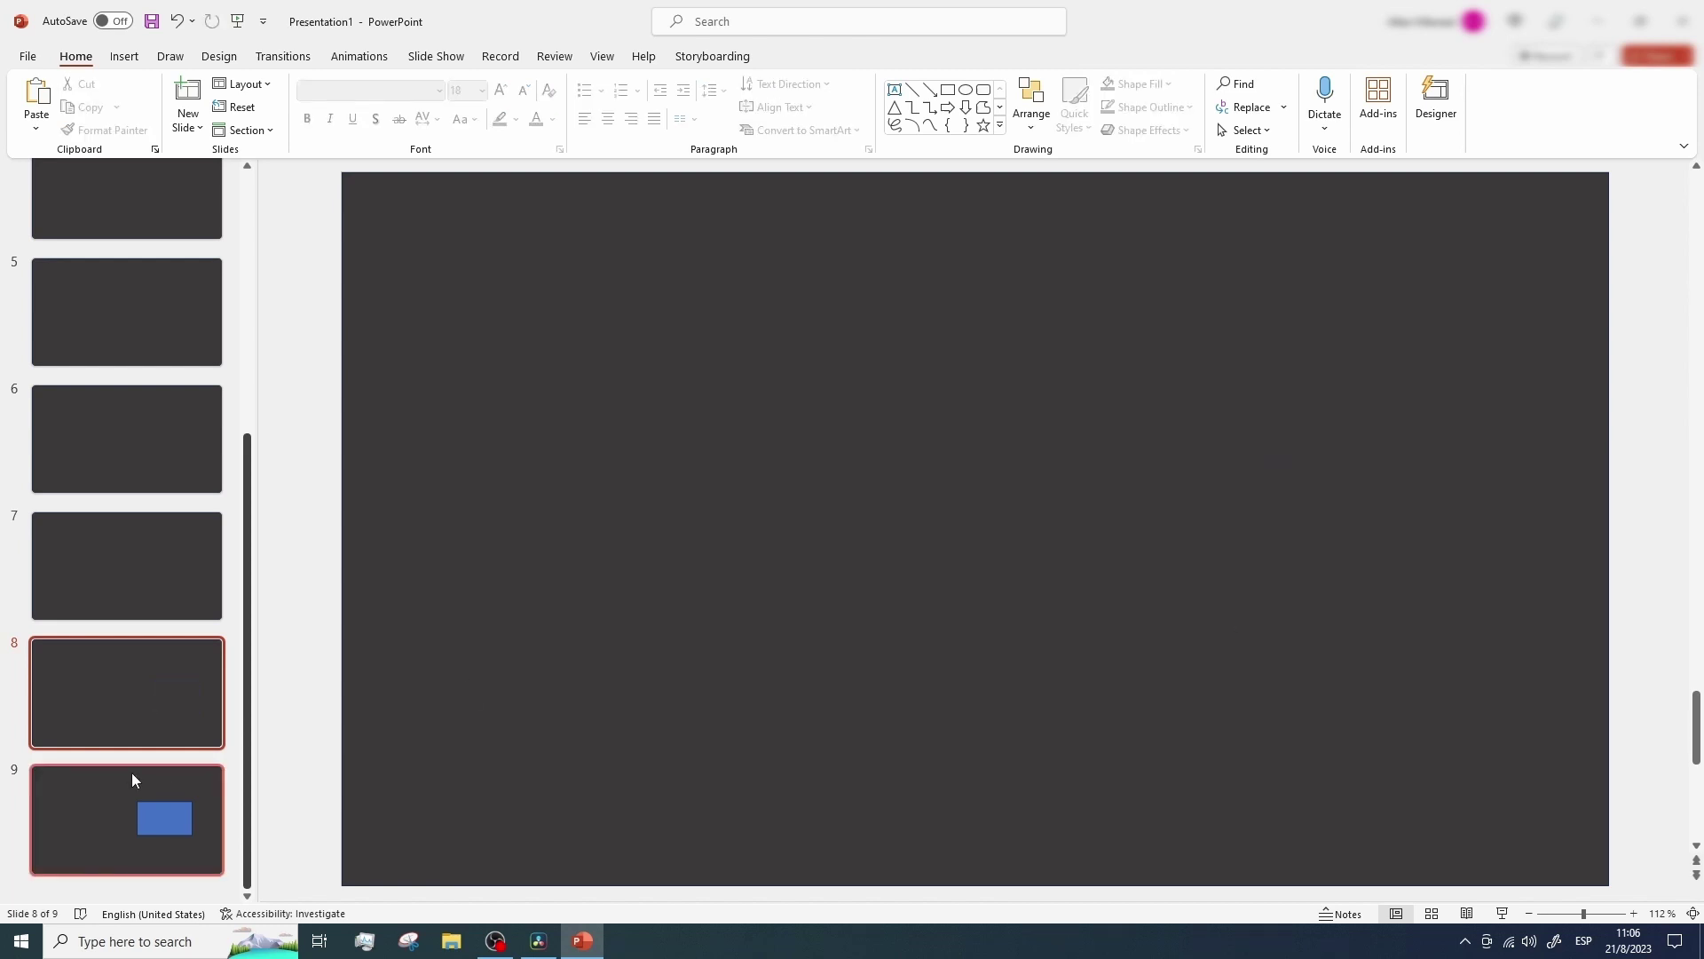
left_click(158, 813)
left_click(1103, 581)
key("Delete")
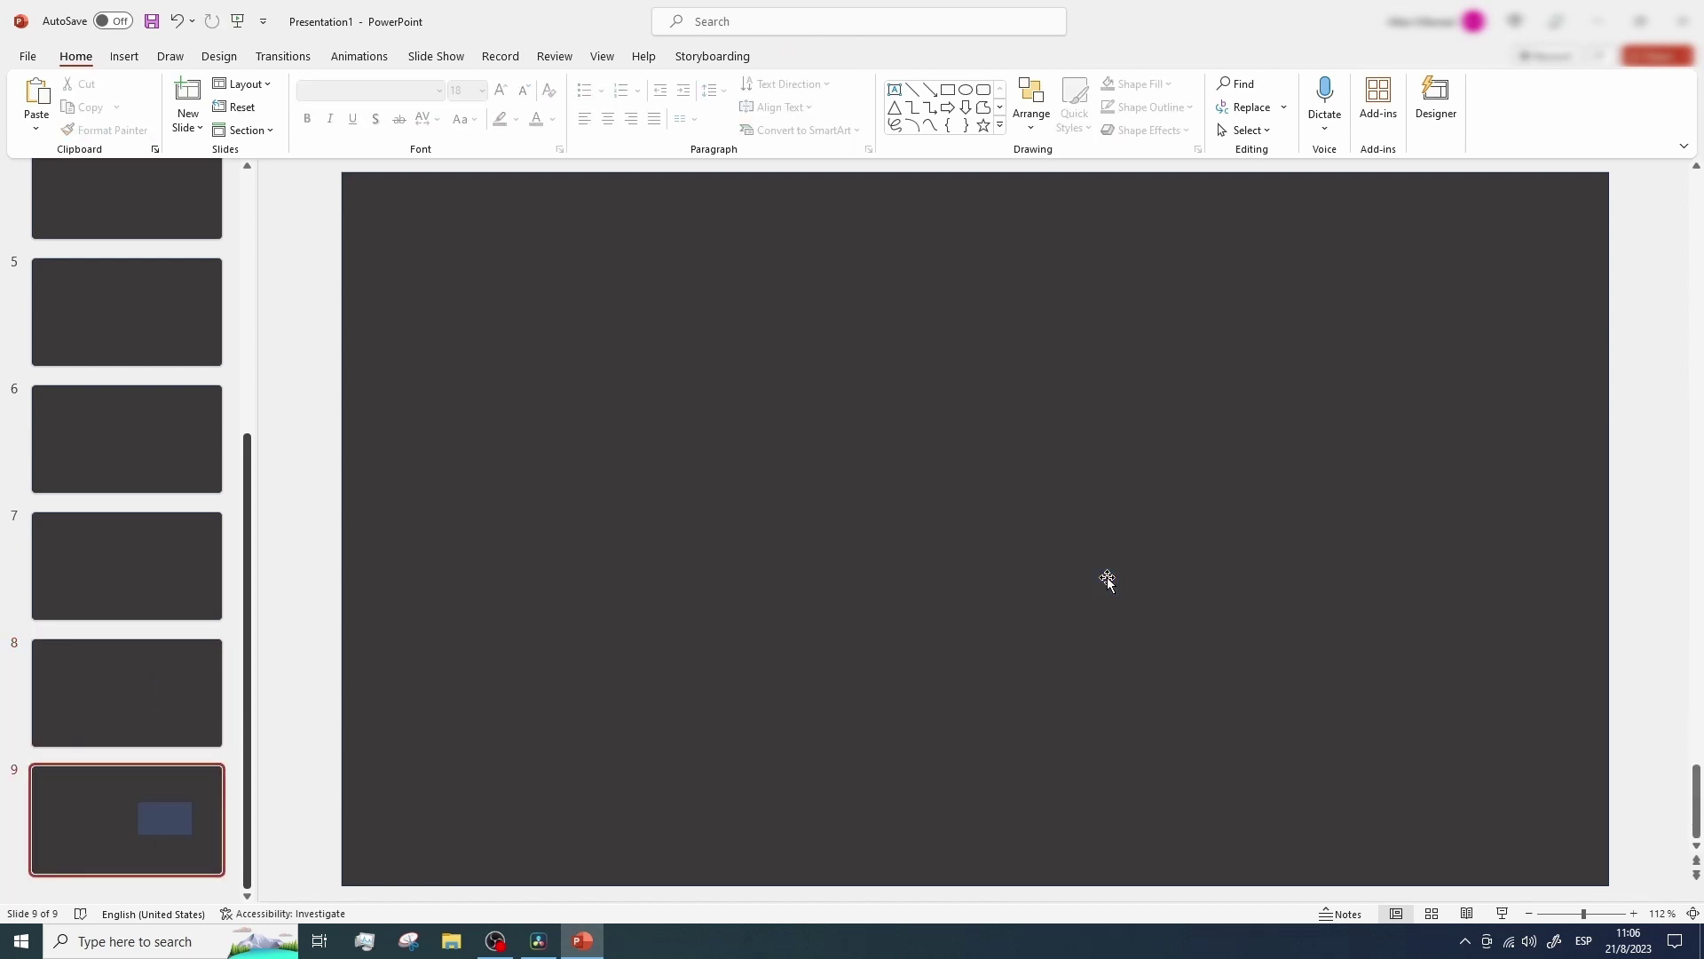
Give slide 1 the Morph transition and apply it to all slides
scroll(130, 763, "up", 5)
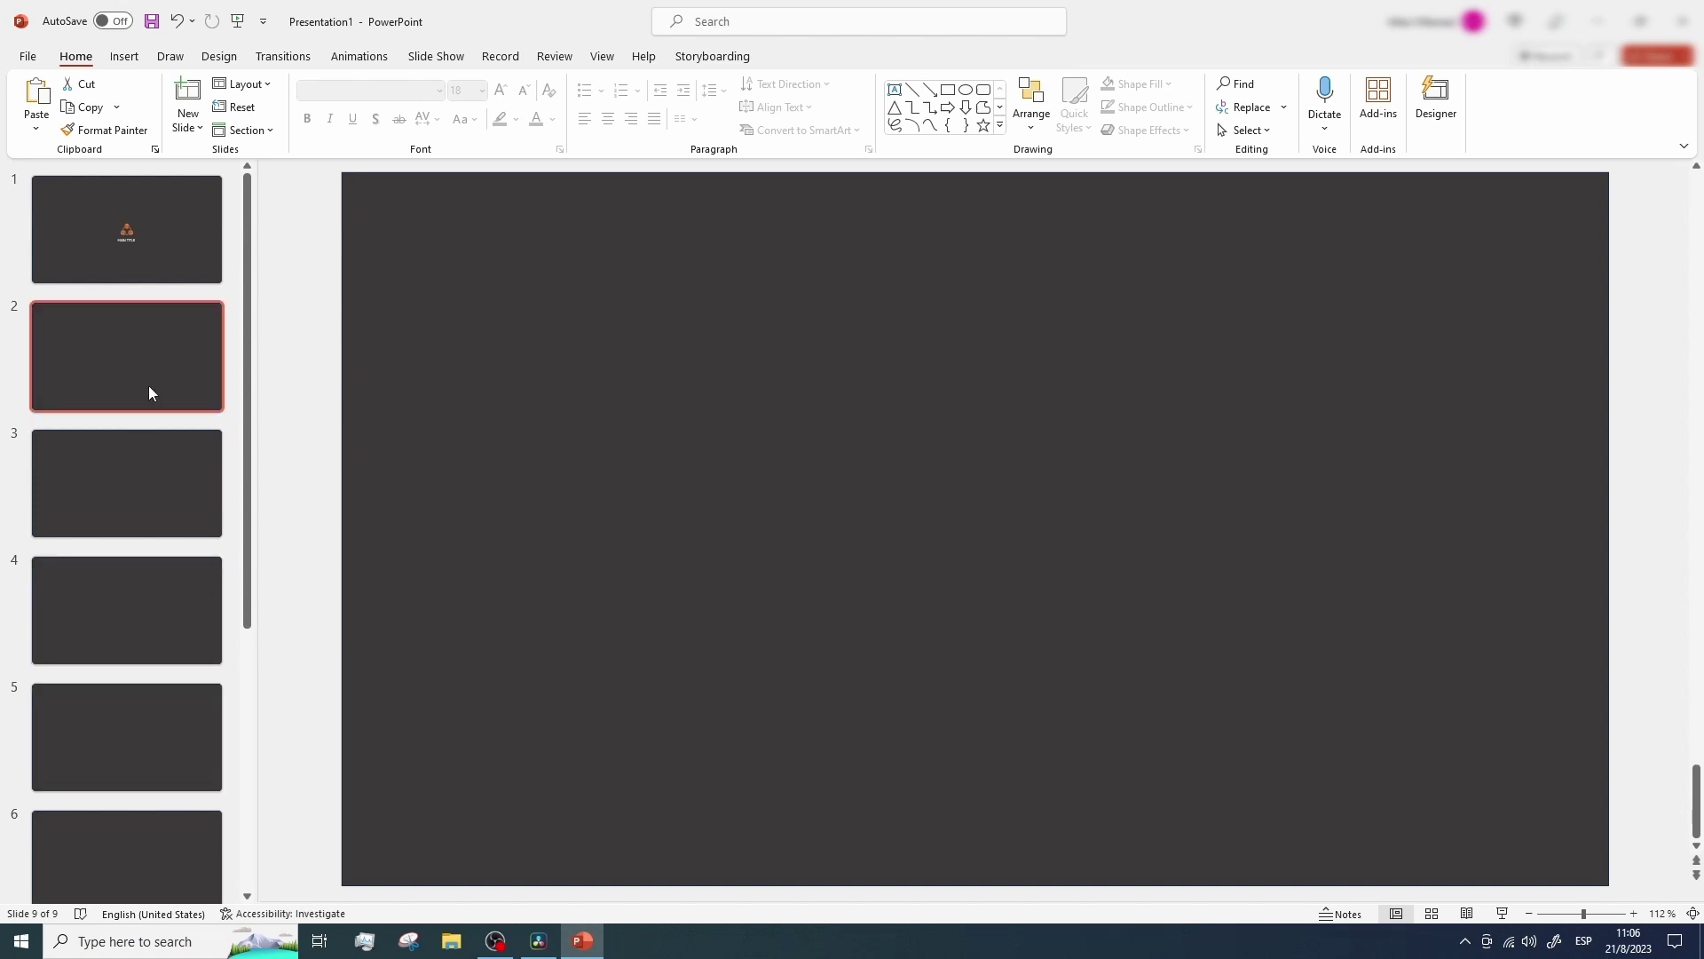
left_click(155, 240)
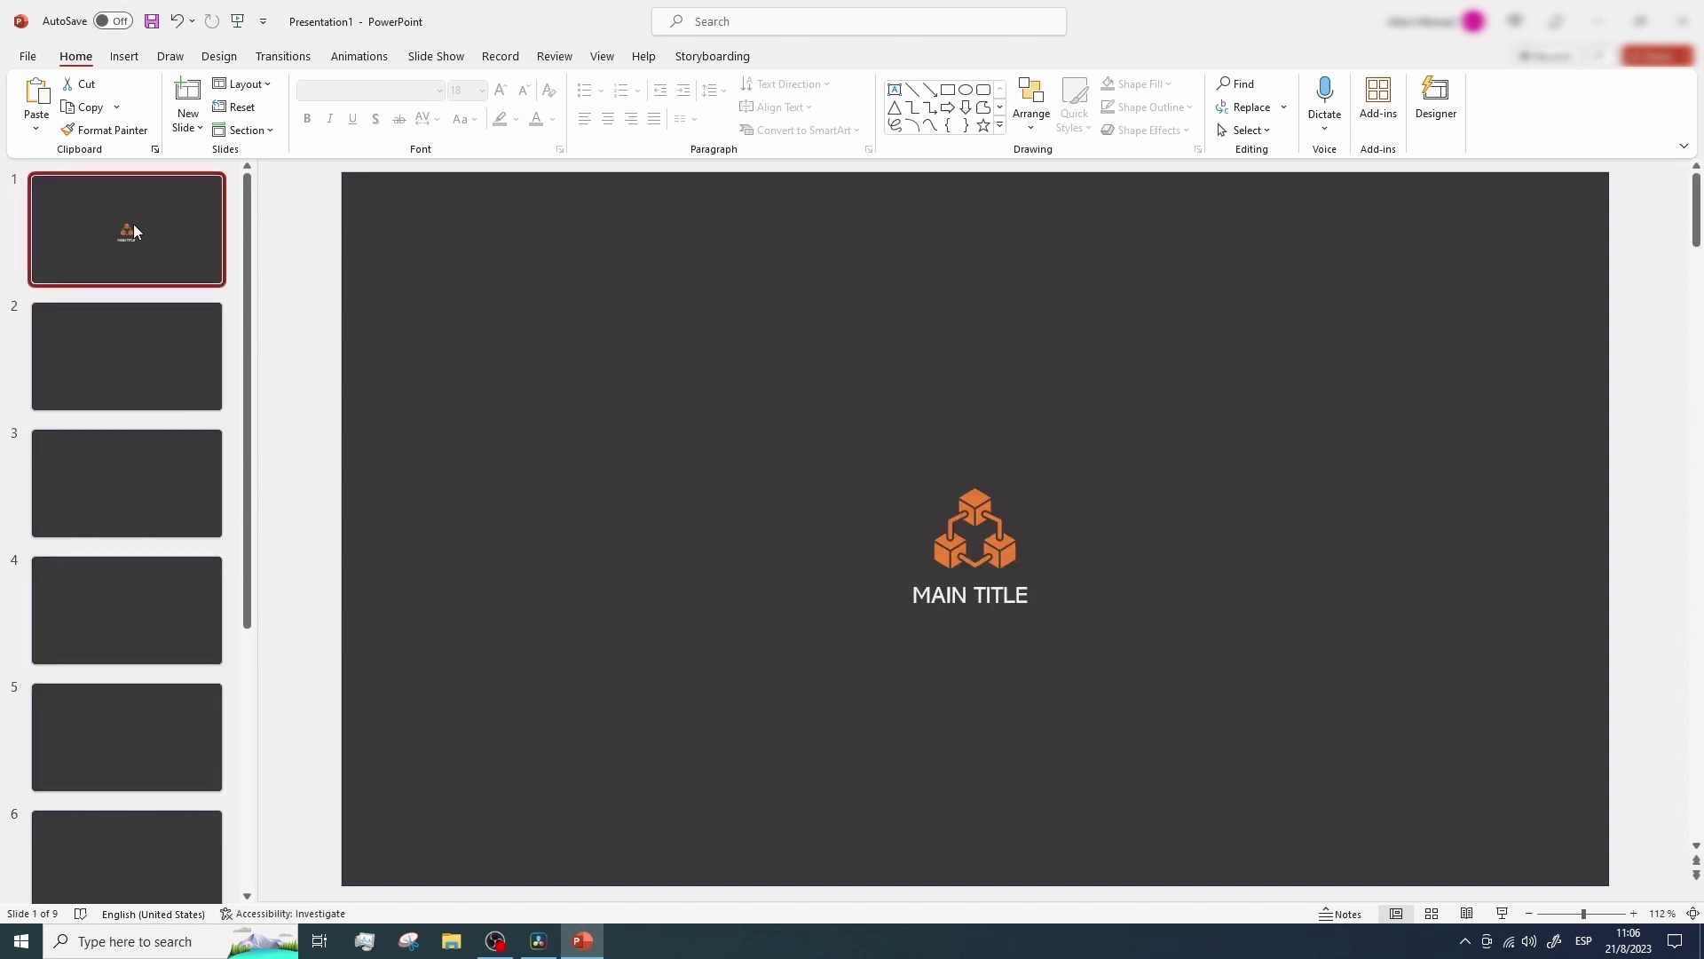
left_click(282, 56)
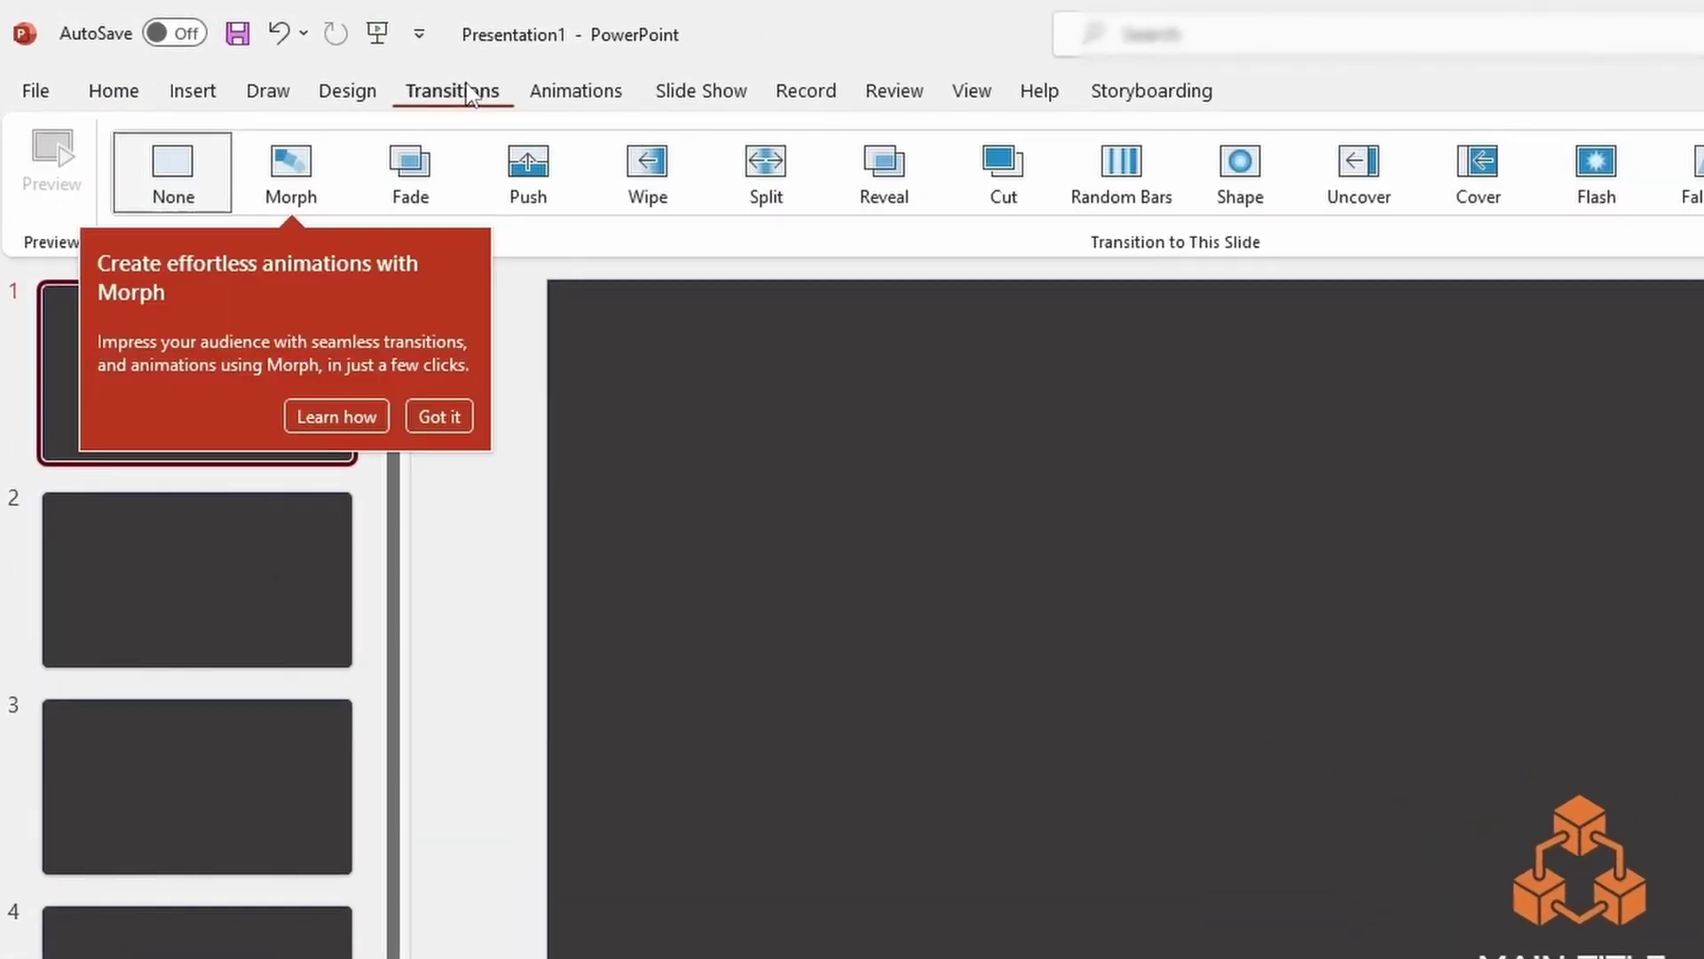
left_click(305, 189)
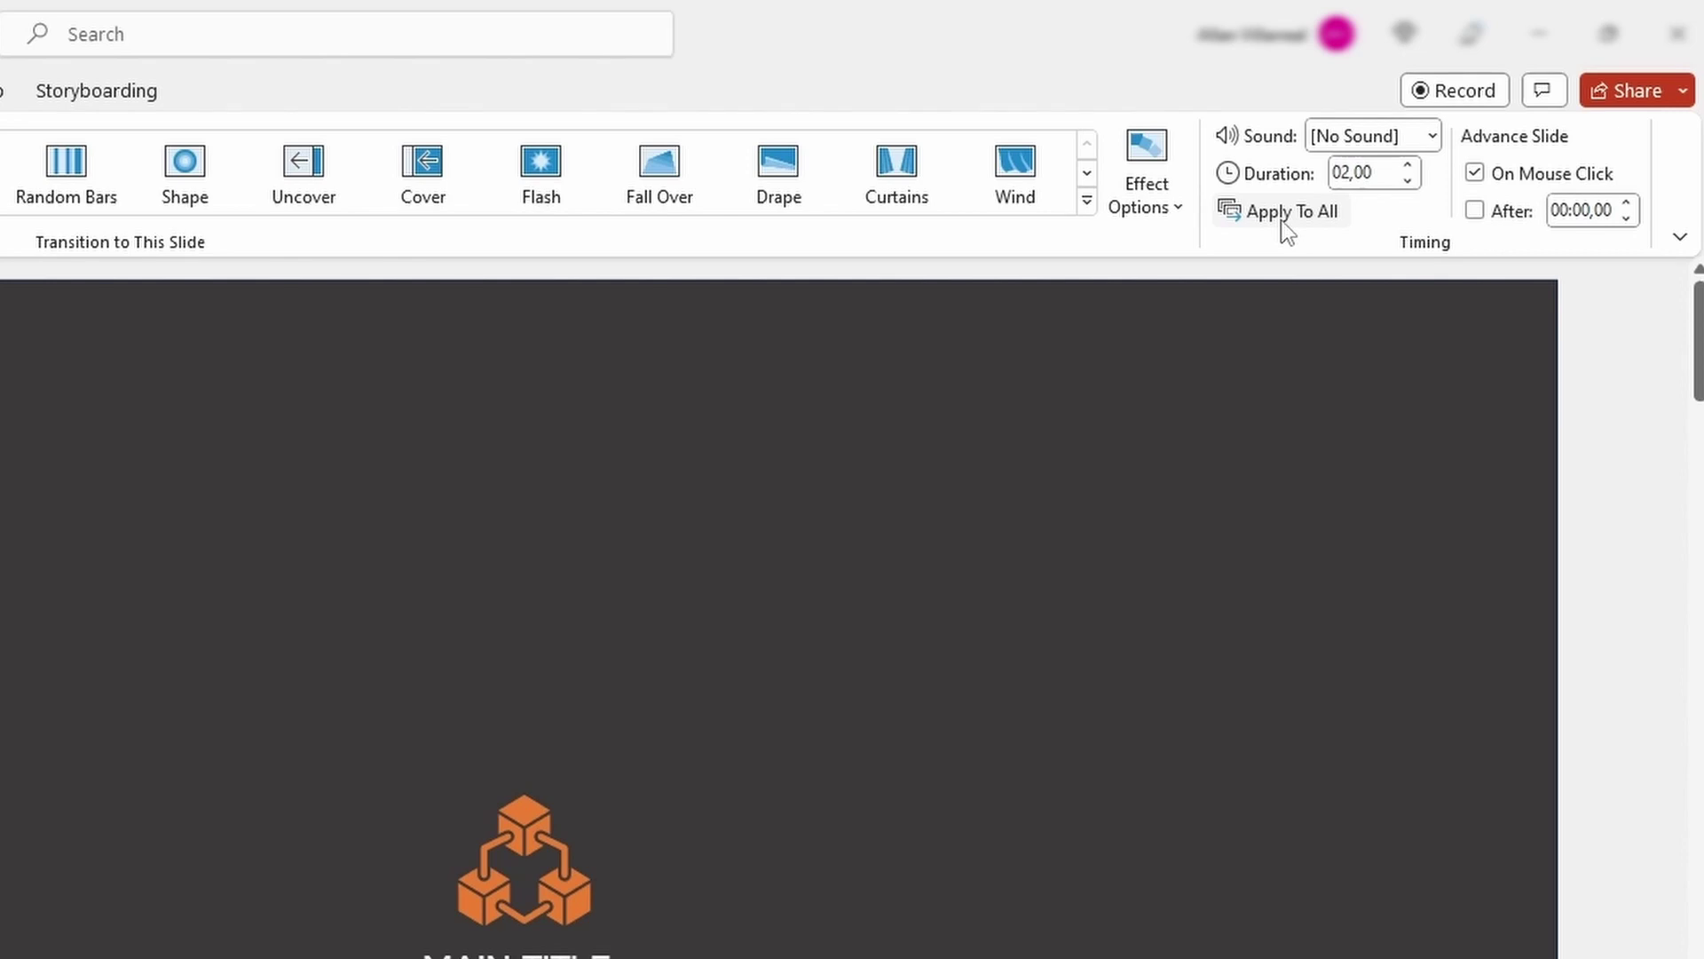
left_click(1289, 211)
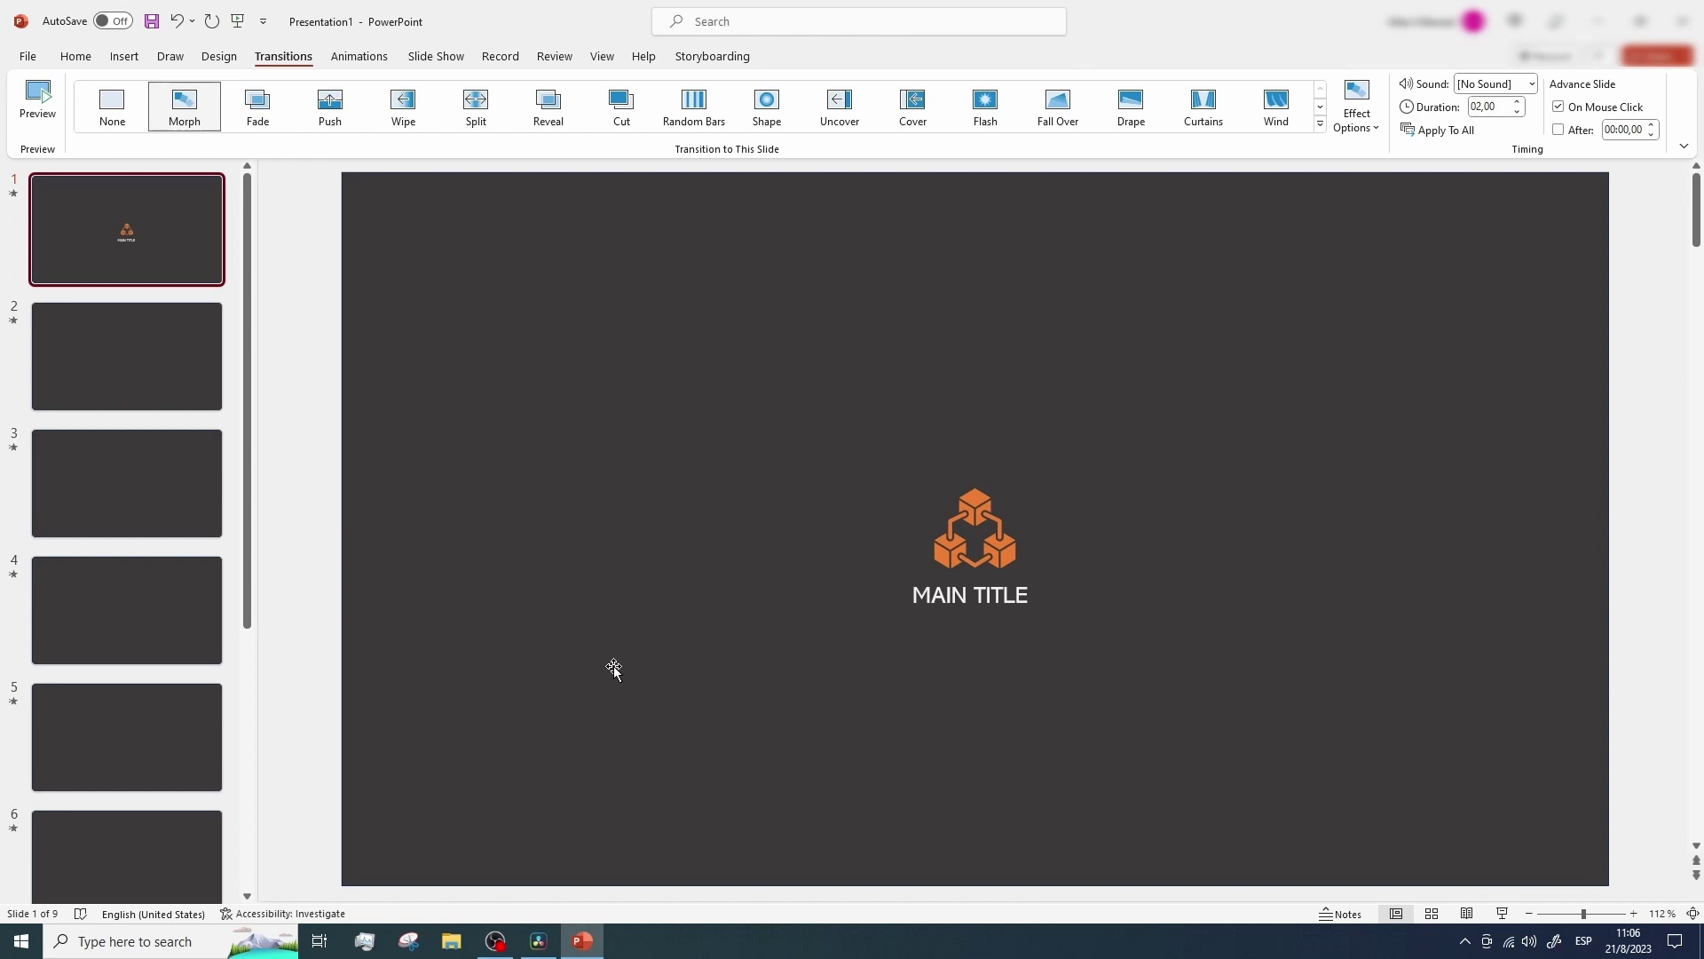
Shift the dark grey background rectangle on slide 2 left to expose a white vertical strip along the slide's right side
left_click(121, 321)
left_click(947, 498)
left_click_drag(1067, 517, 956, 532)
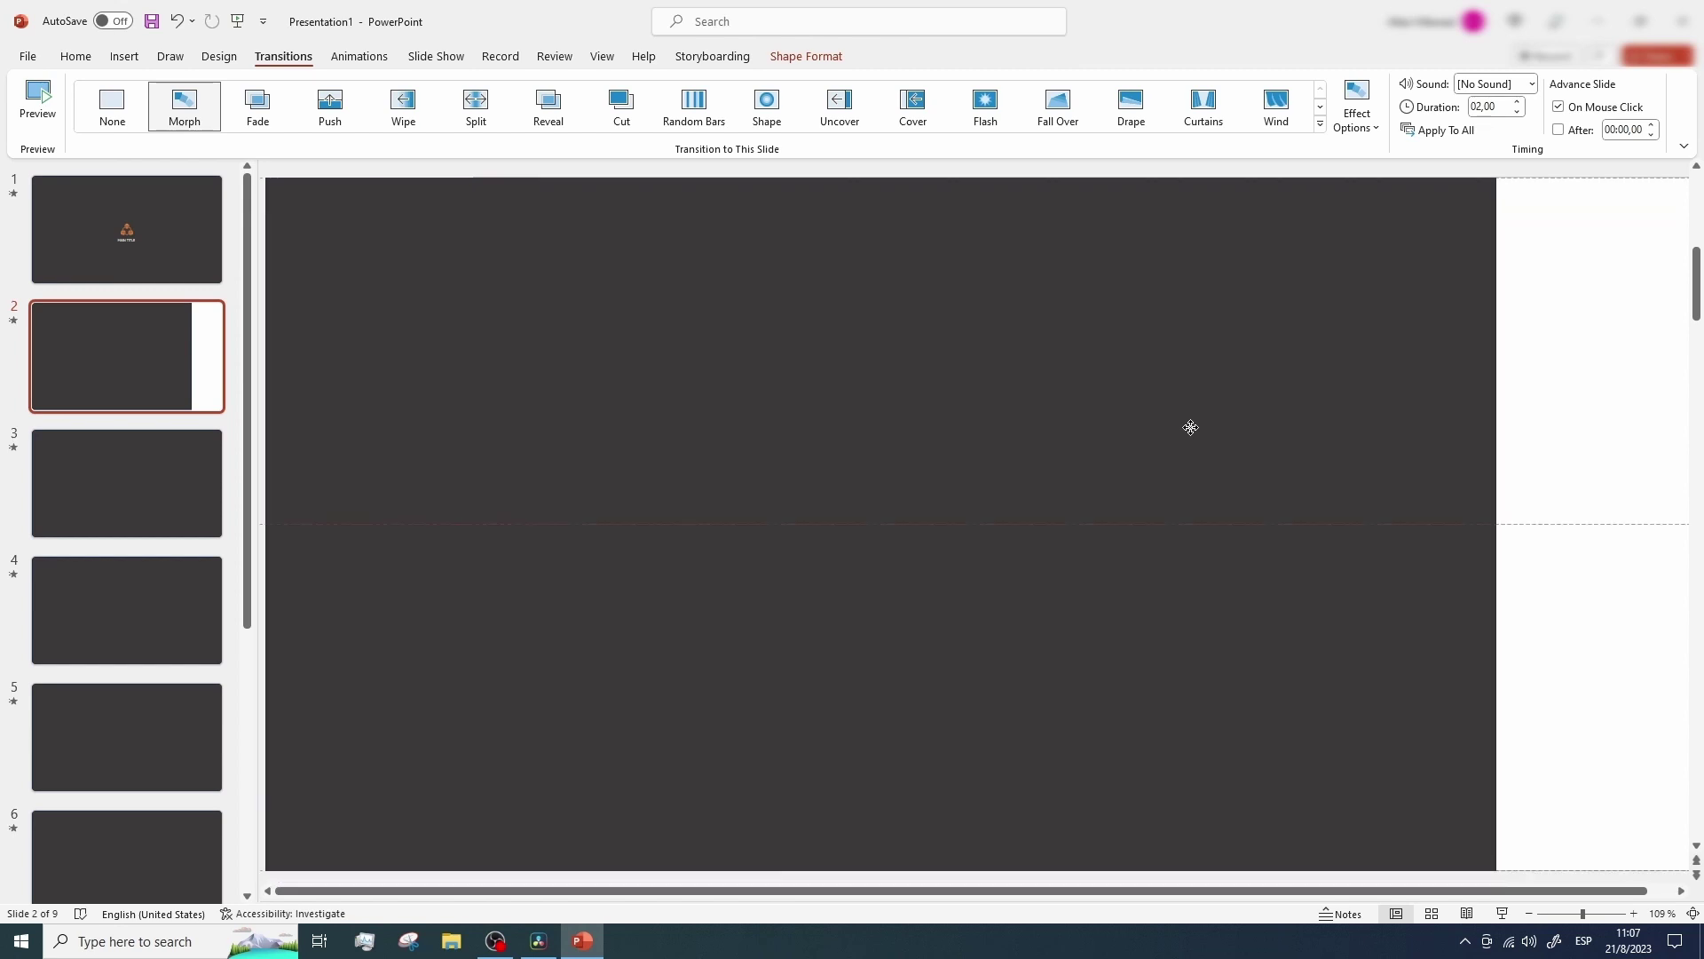
left_click(1527, 915)
left_click(1528, 914)
left_click(1527, 913)
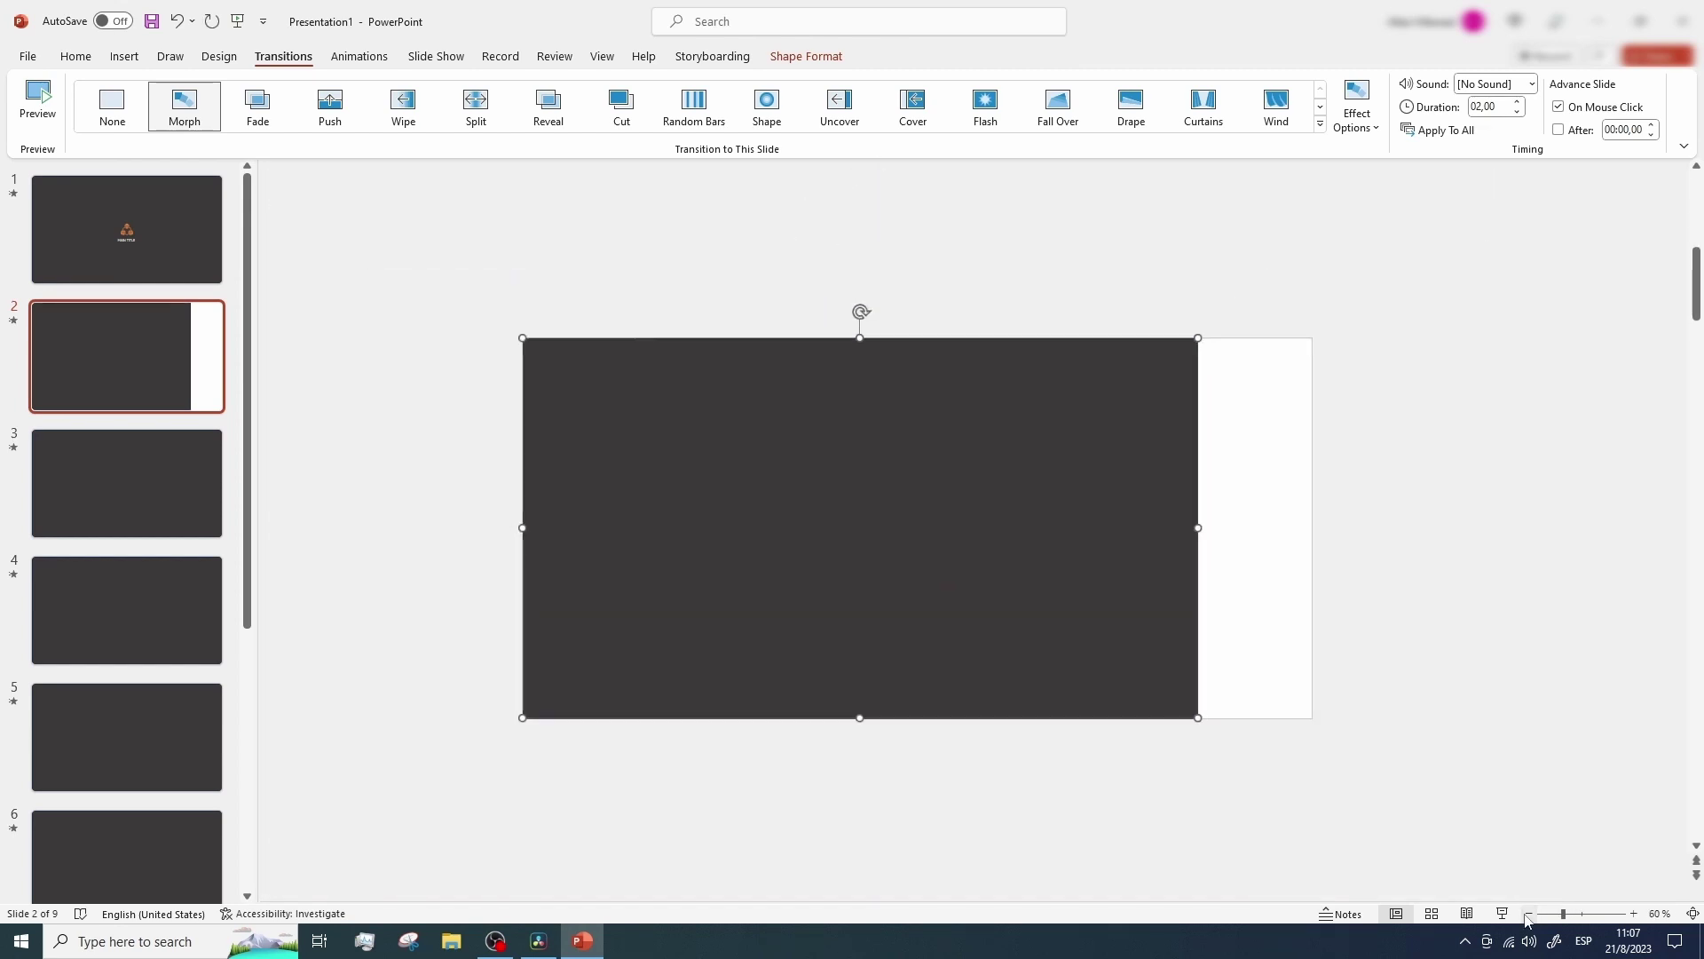
left_click_drag(1039, 557, 1021, 552)
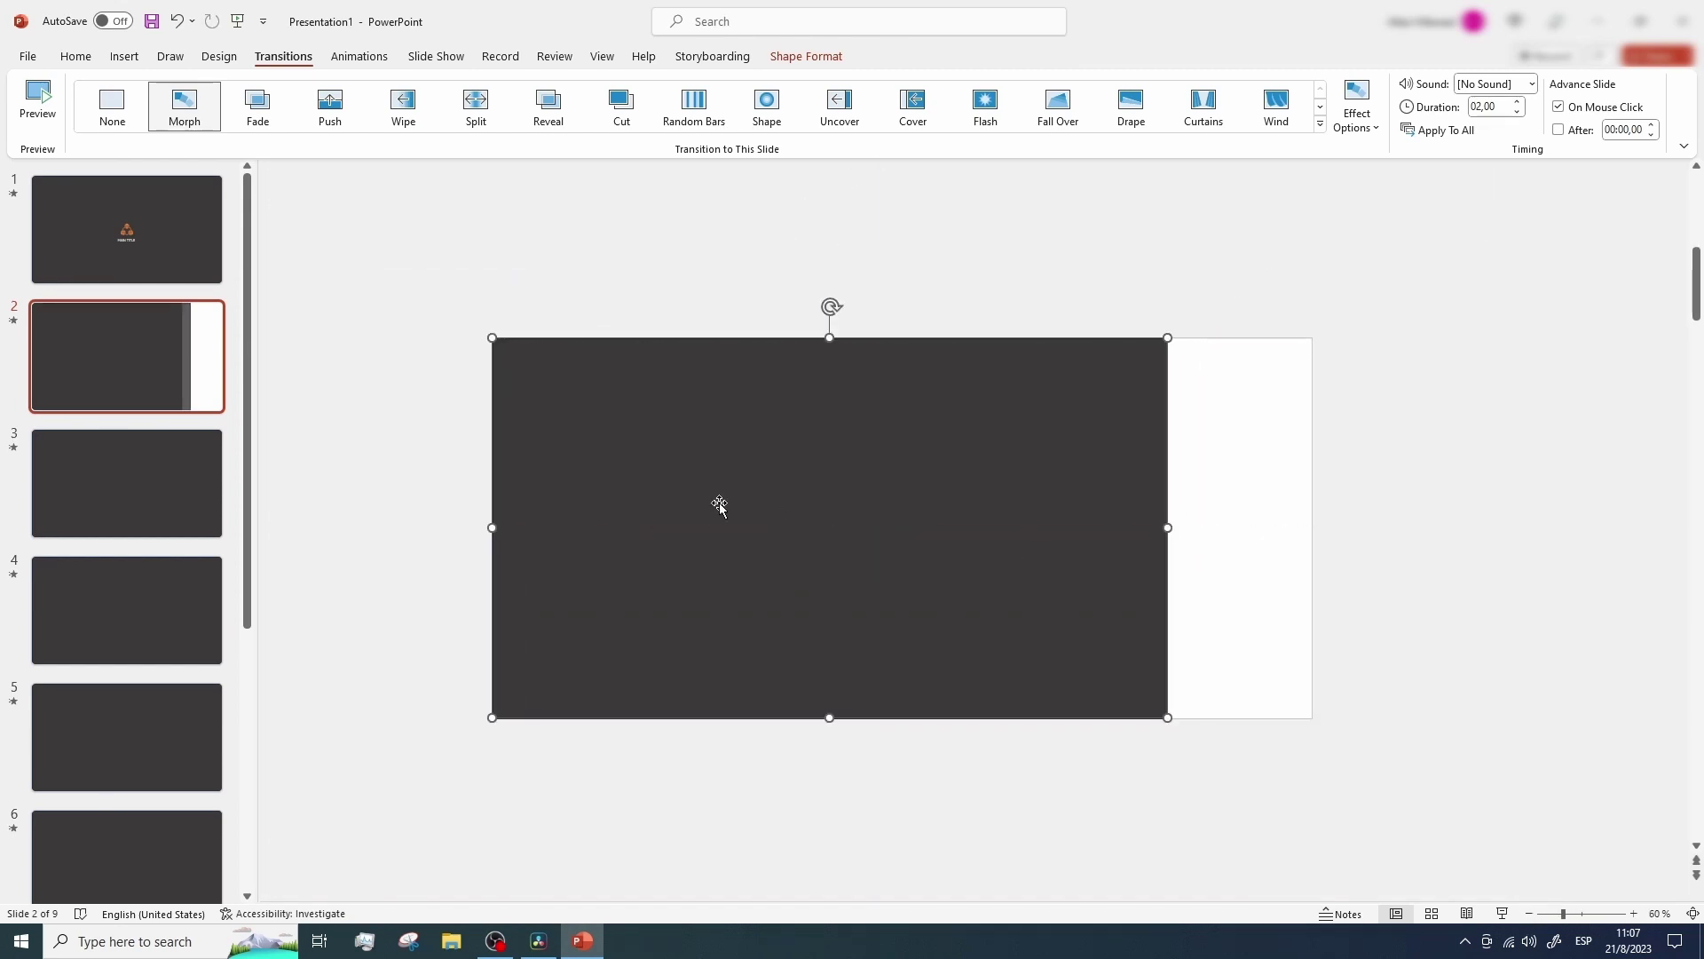
Rotate slide 3's dark rectangle slightly clockwise, then shift it left and enlarge it downward so a slanted white area remains on the right
key("Page_Down")
left_click(1064, 515)
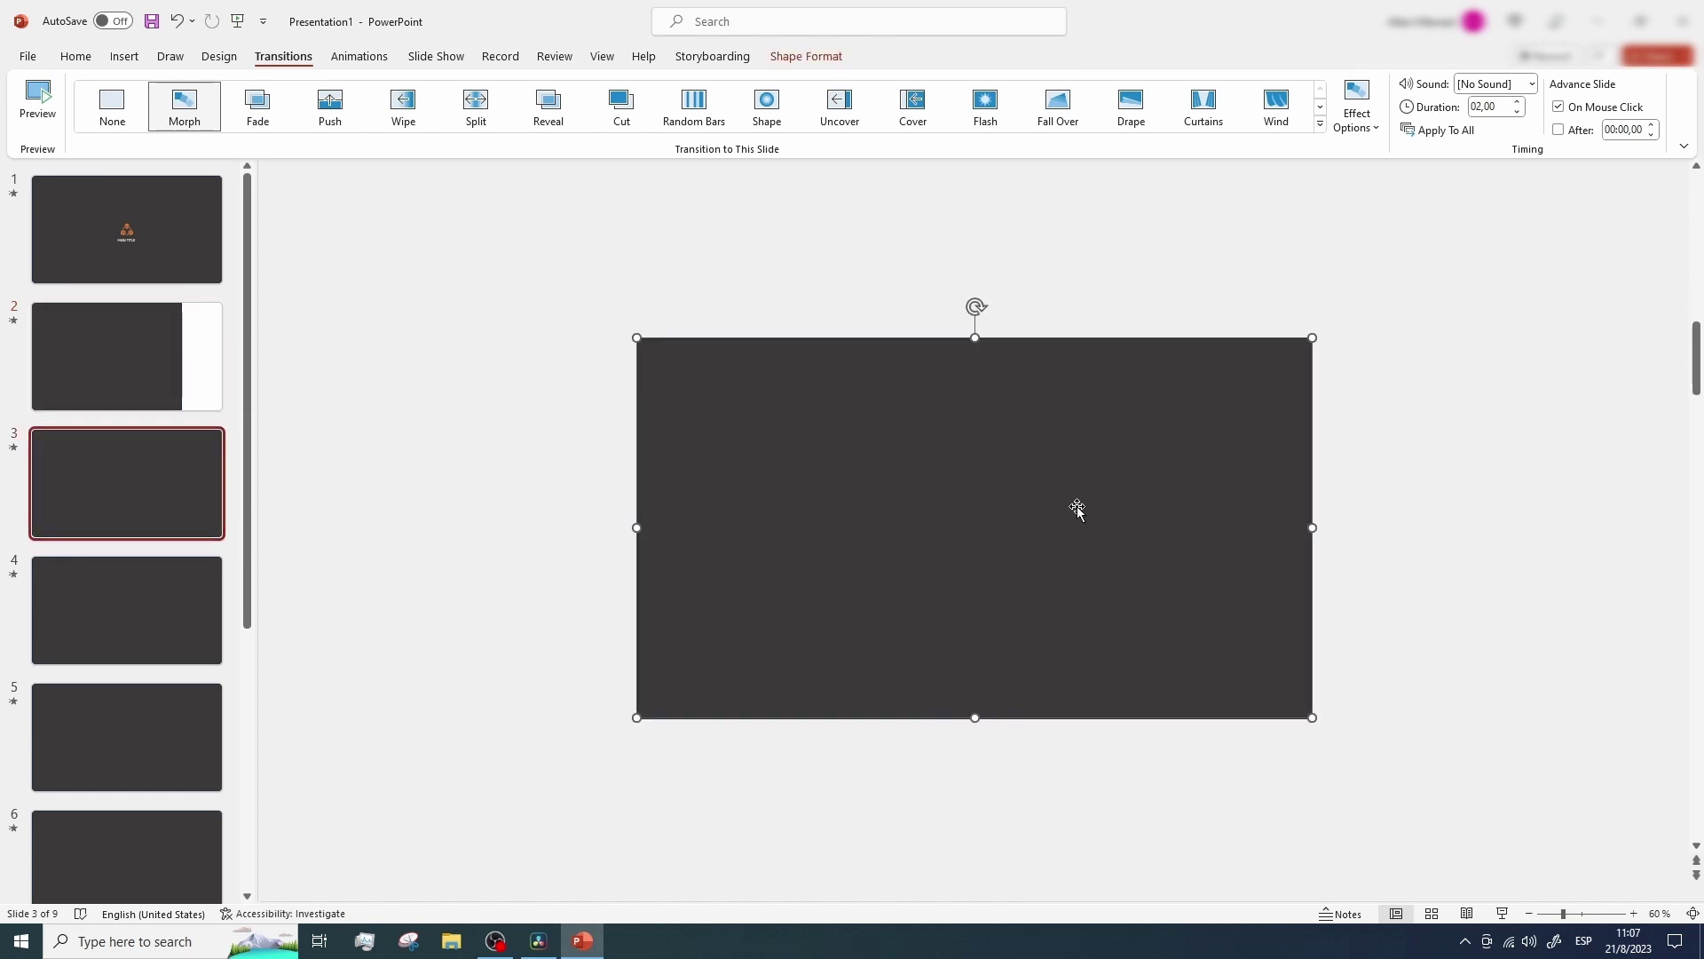
left_click_drag(975, 305, 1013, 318)
left_click_drag(1140, 480, 978, 425)
left_click_drag(776, 654, 746, 761)
Rotate slide 4's dark rectangle slightly counterclockwise and extend it to cover the slide's left part, leaving an oppositely slanted white area on the right
key("Page_Down")
left_click(888, 533)
left_click_drag(974, 310, 933, 306)
left_click_drag(464, 472, 521, 346)
Shift the dark rectangle on slide 5 left and tilt the one on slide 6 clockwise, exposing white on the right side of both
key("Page_Down")
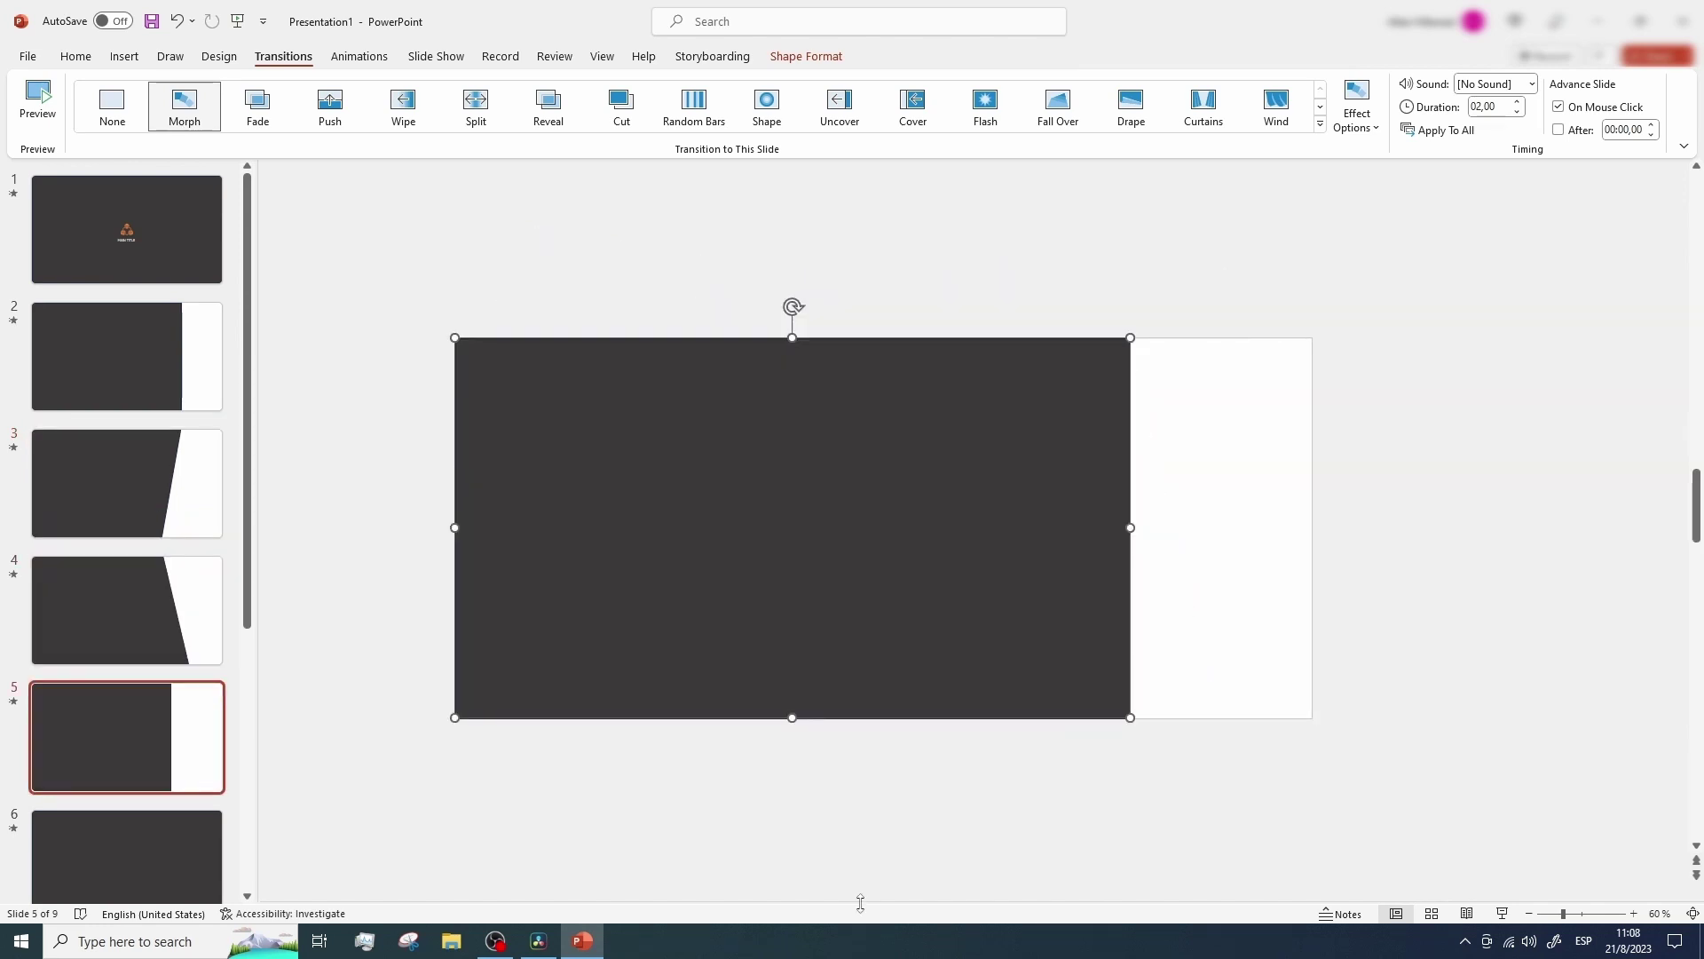
key("Page_Down")
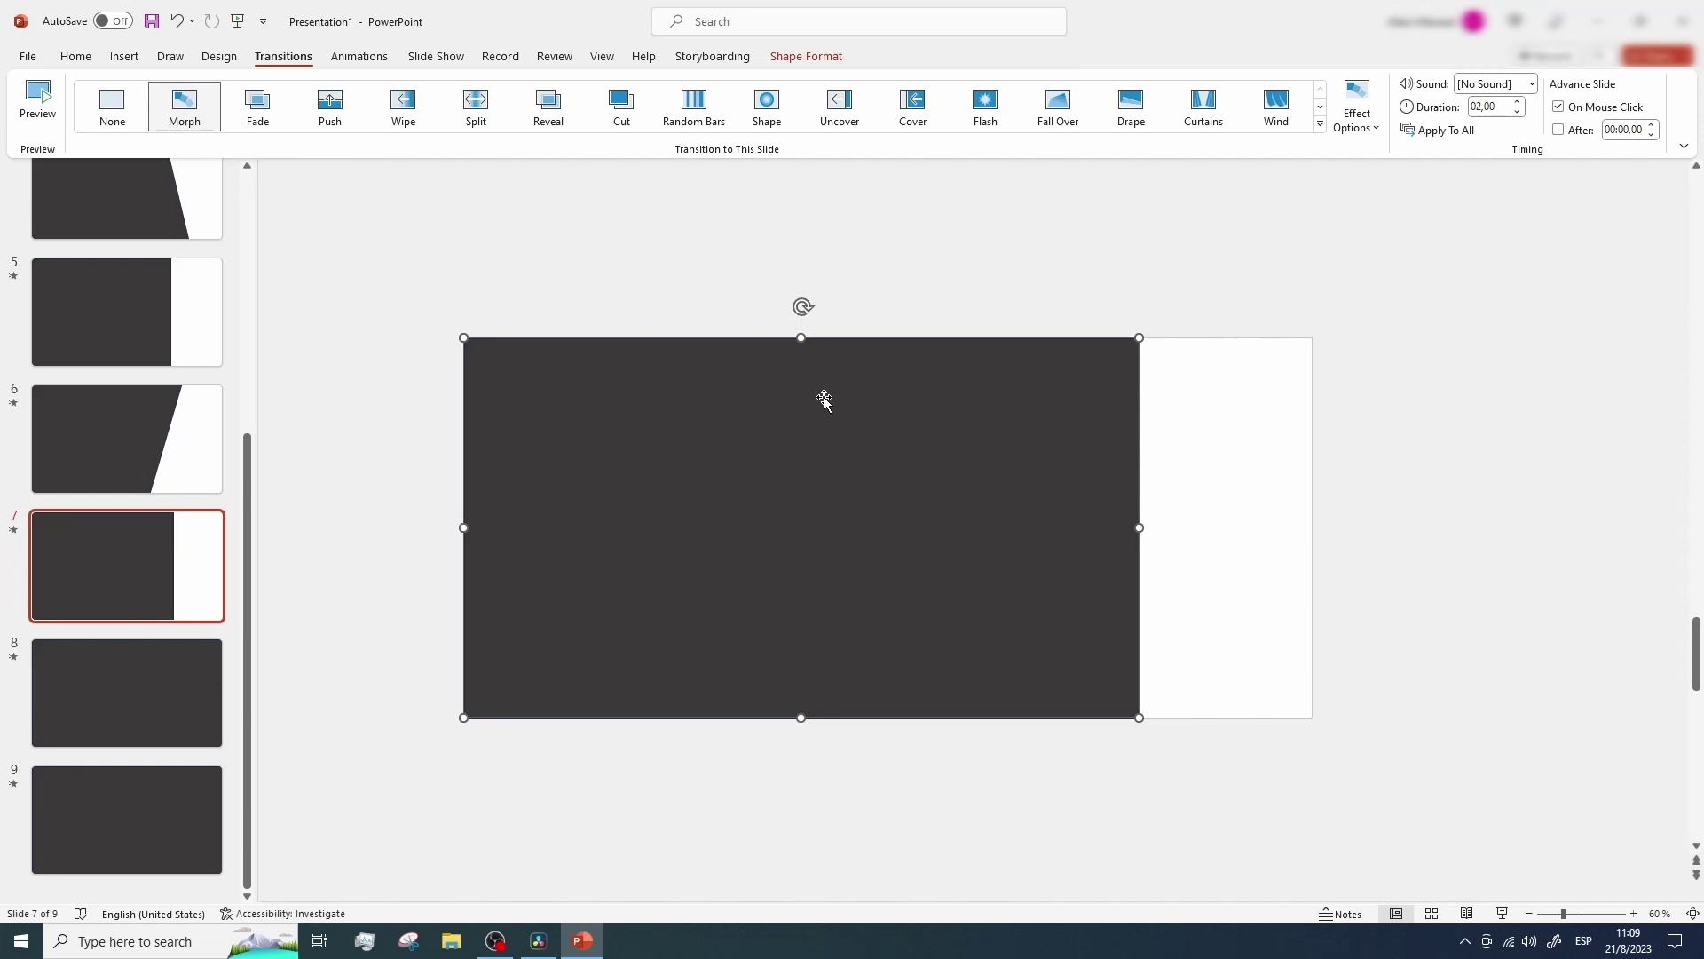
Rotate slide 7's dark rectangle counterclockwise and enlarge it from opposite corners, then shift slide 8's rectangle left to expose a white strip
left_click_drag(802, 304, 729, 317)
left_click_drag(1183, 599, 1120, 765)
left_click_drag(420, 395, 346, 297)
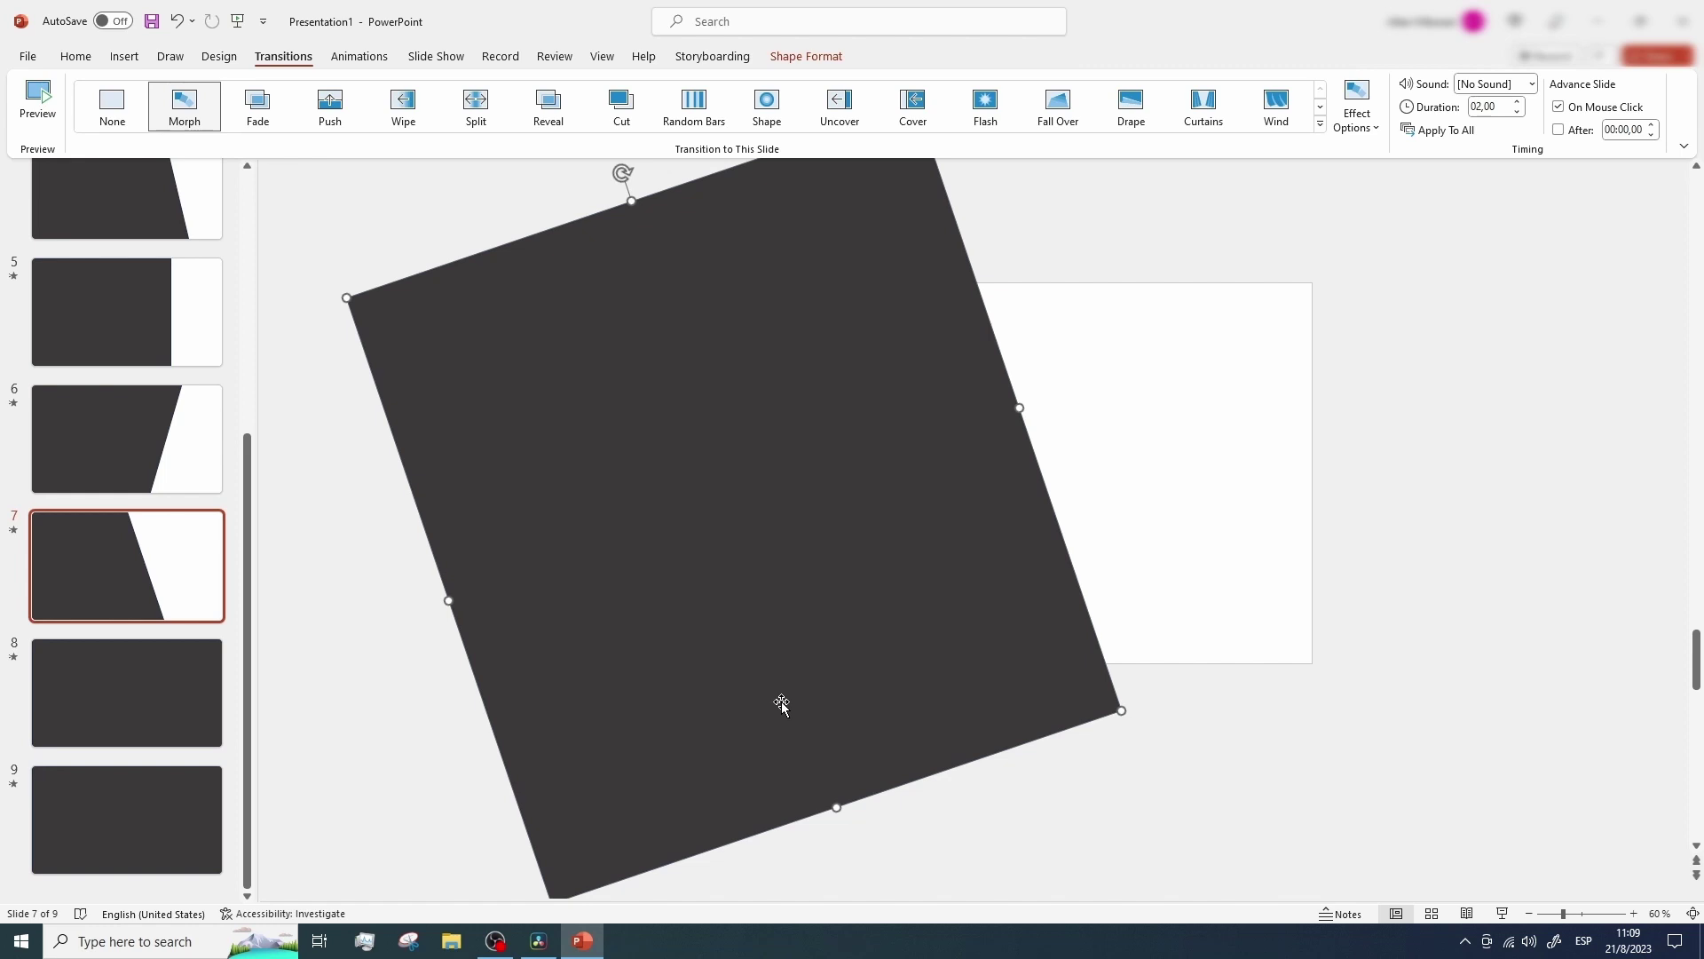
scroll(930, 824, "down", 2)
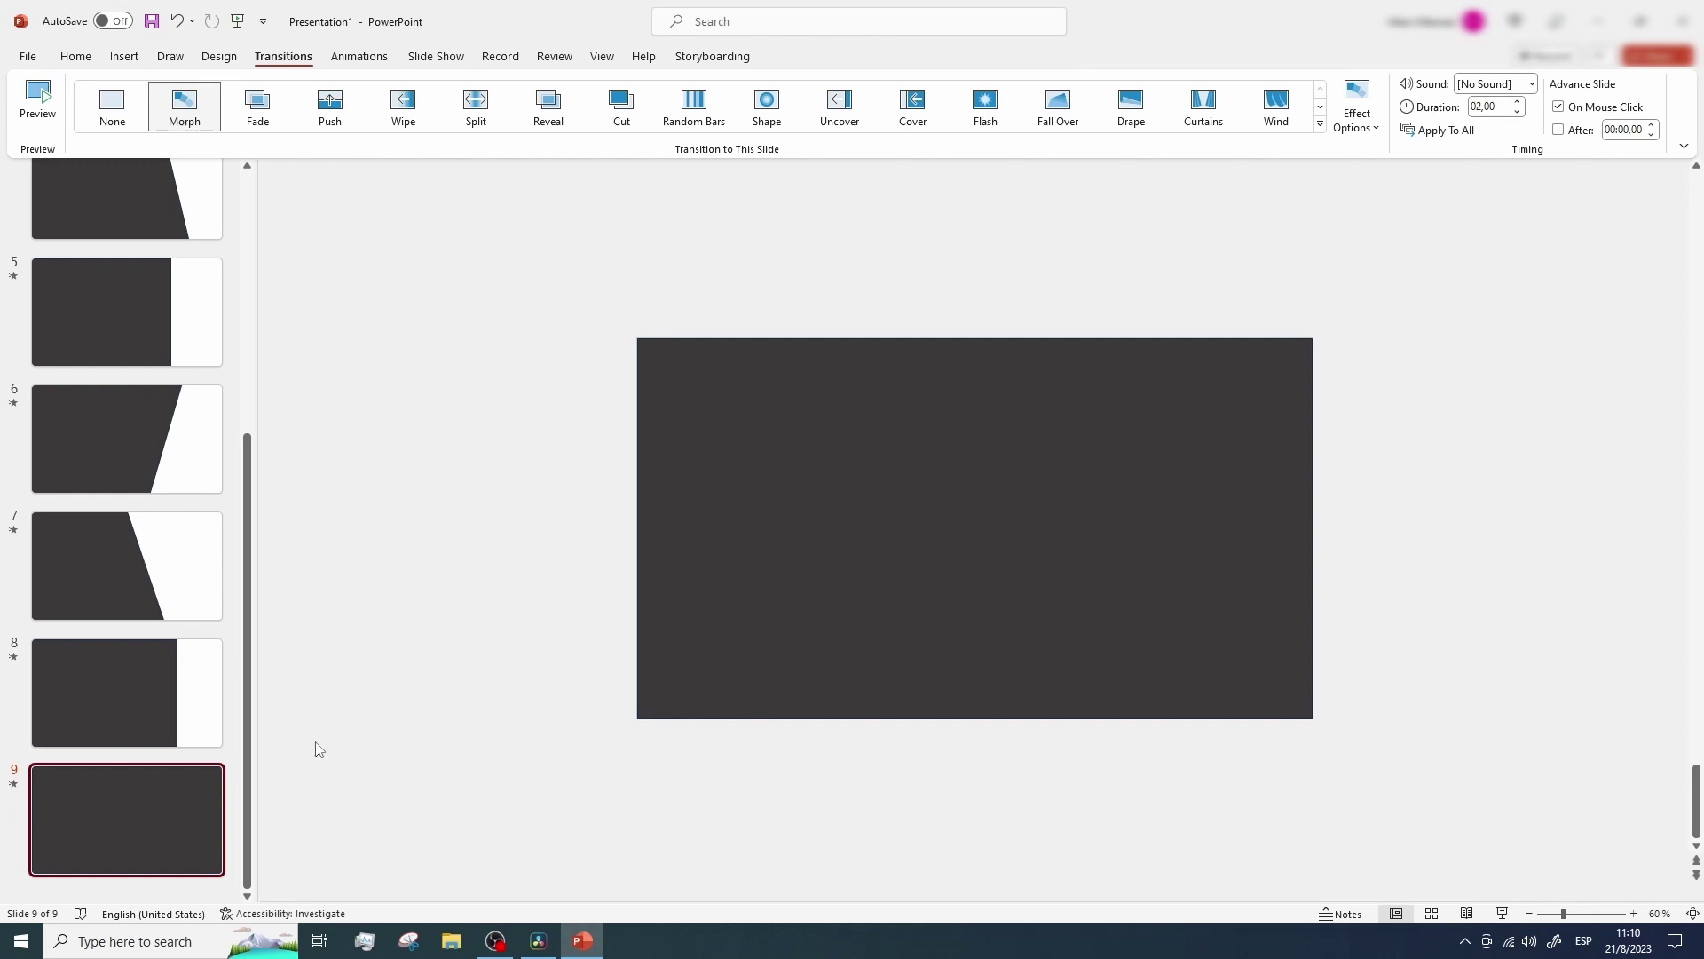
Play the slide show from slide 1 and examine the Morph transitions between the reshaped backgrounds
scroll(178, 621, "up", 5)
left_click(117, 199)
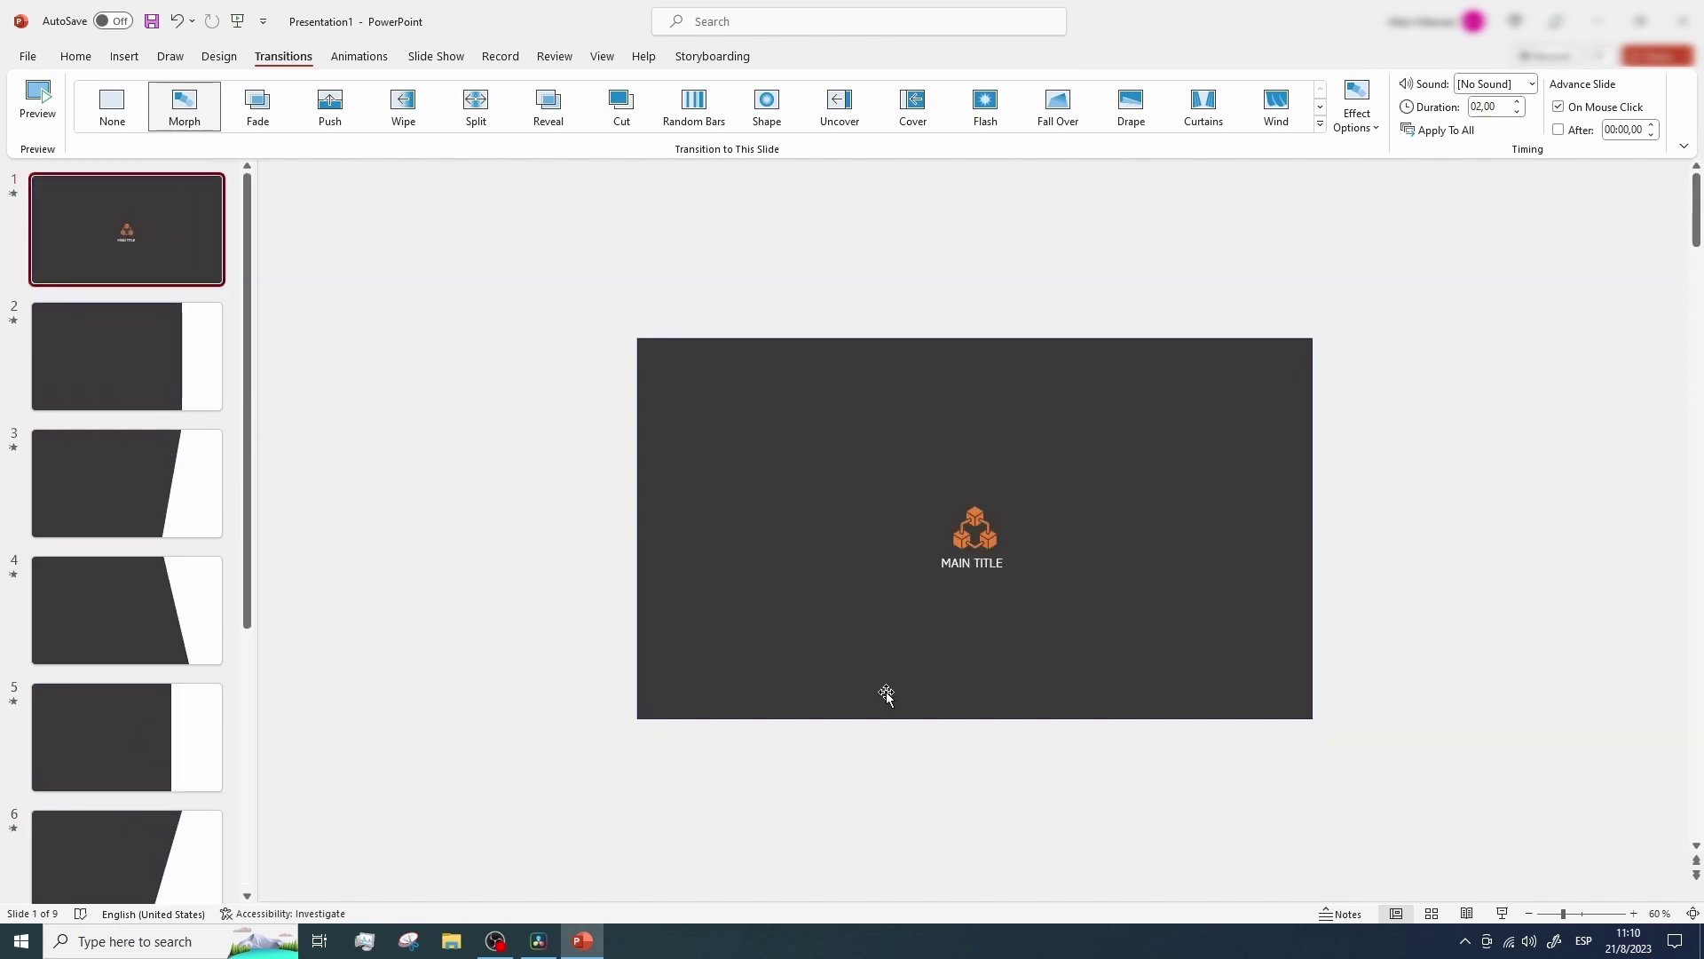
left_click(1503, 913)
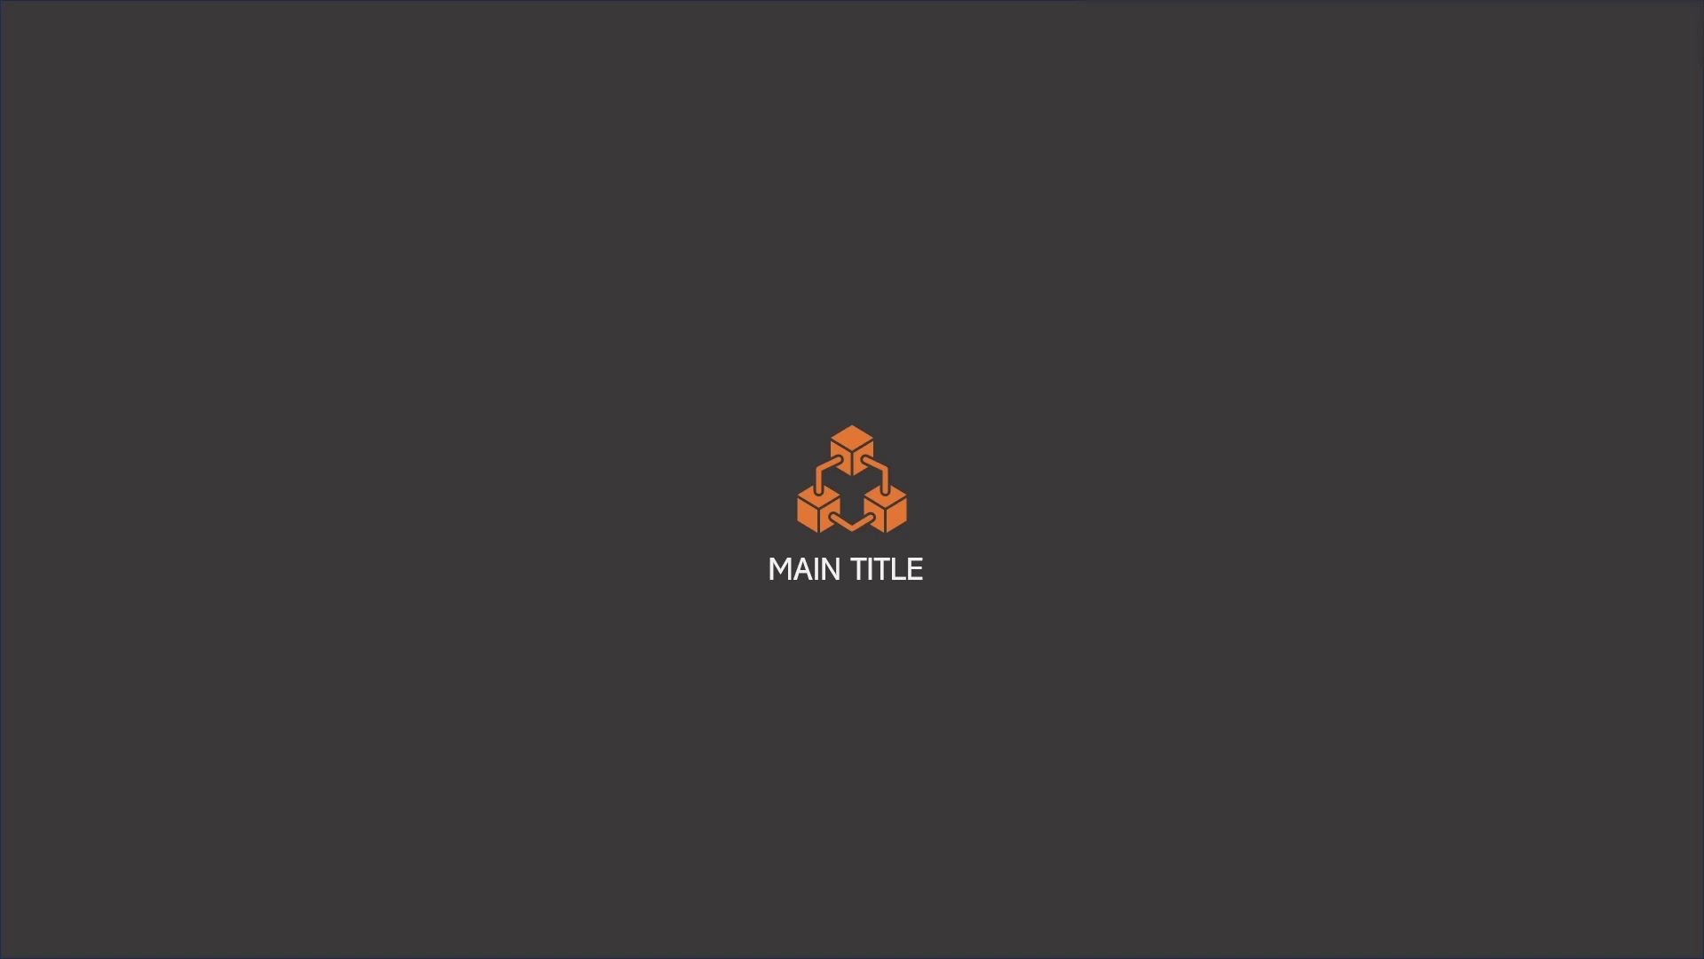
key("Right")
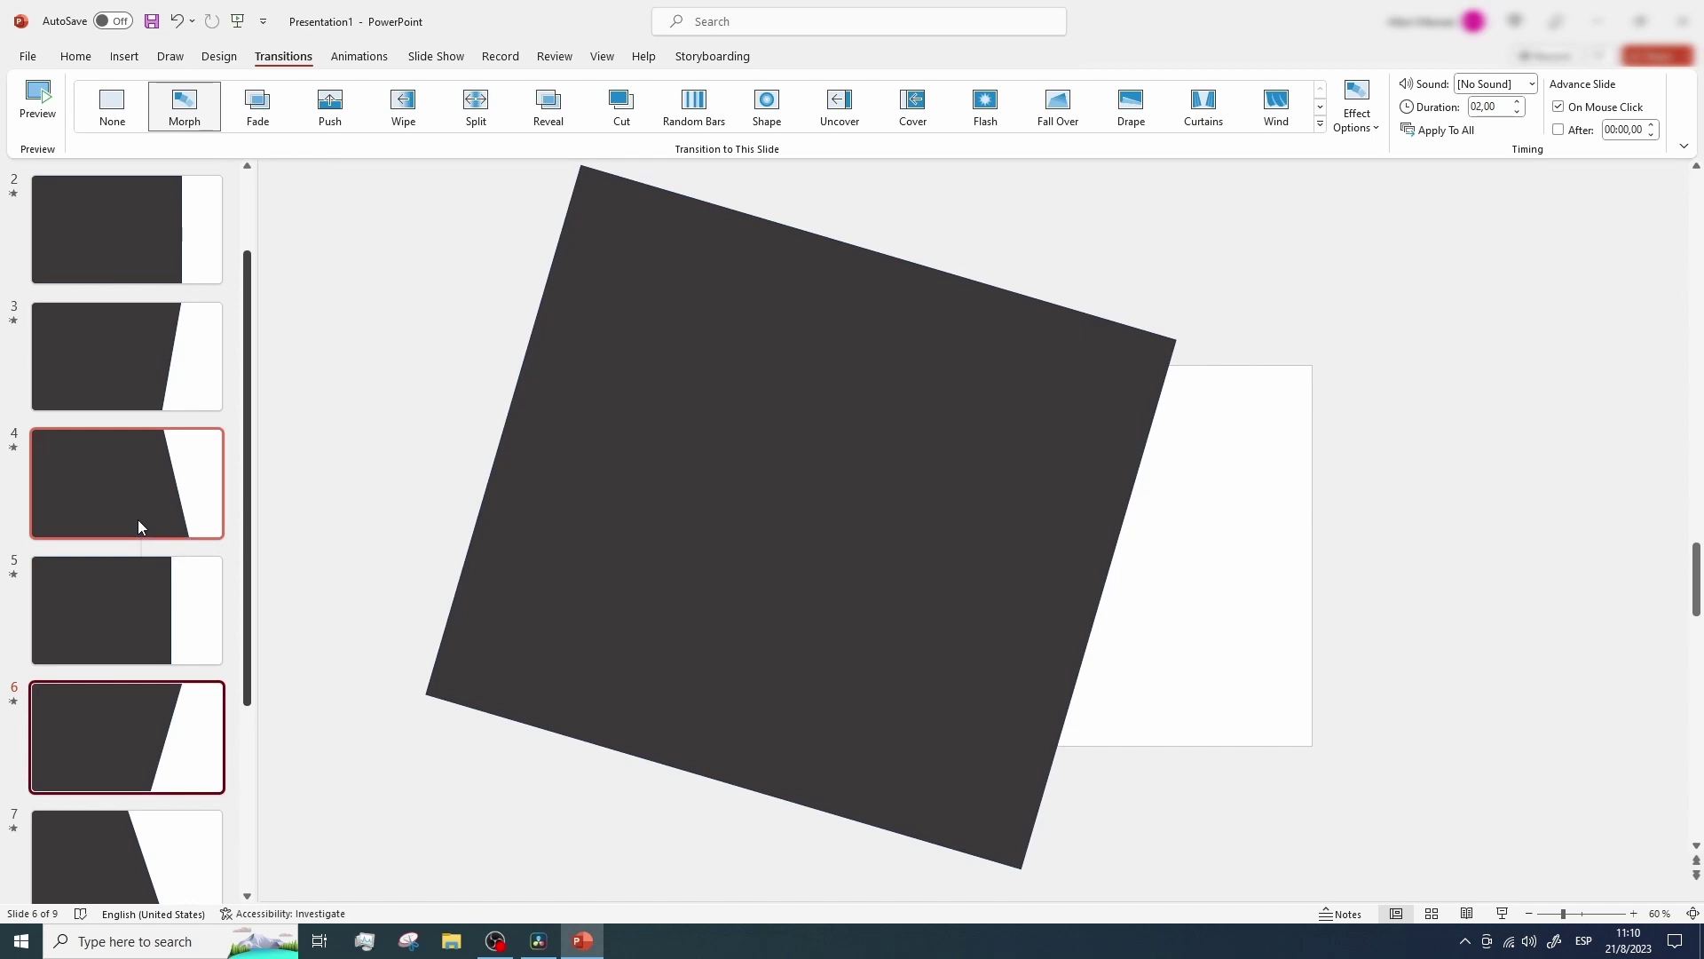
Copy the orange cube icon and the MAIN TITLE text from slide 1 onto slide 2
scroll(82, 450, "up", 1)
scroll(81, 450, "up", 1)
left_click(94, 216)
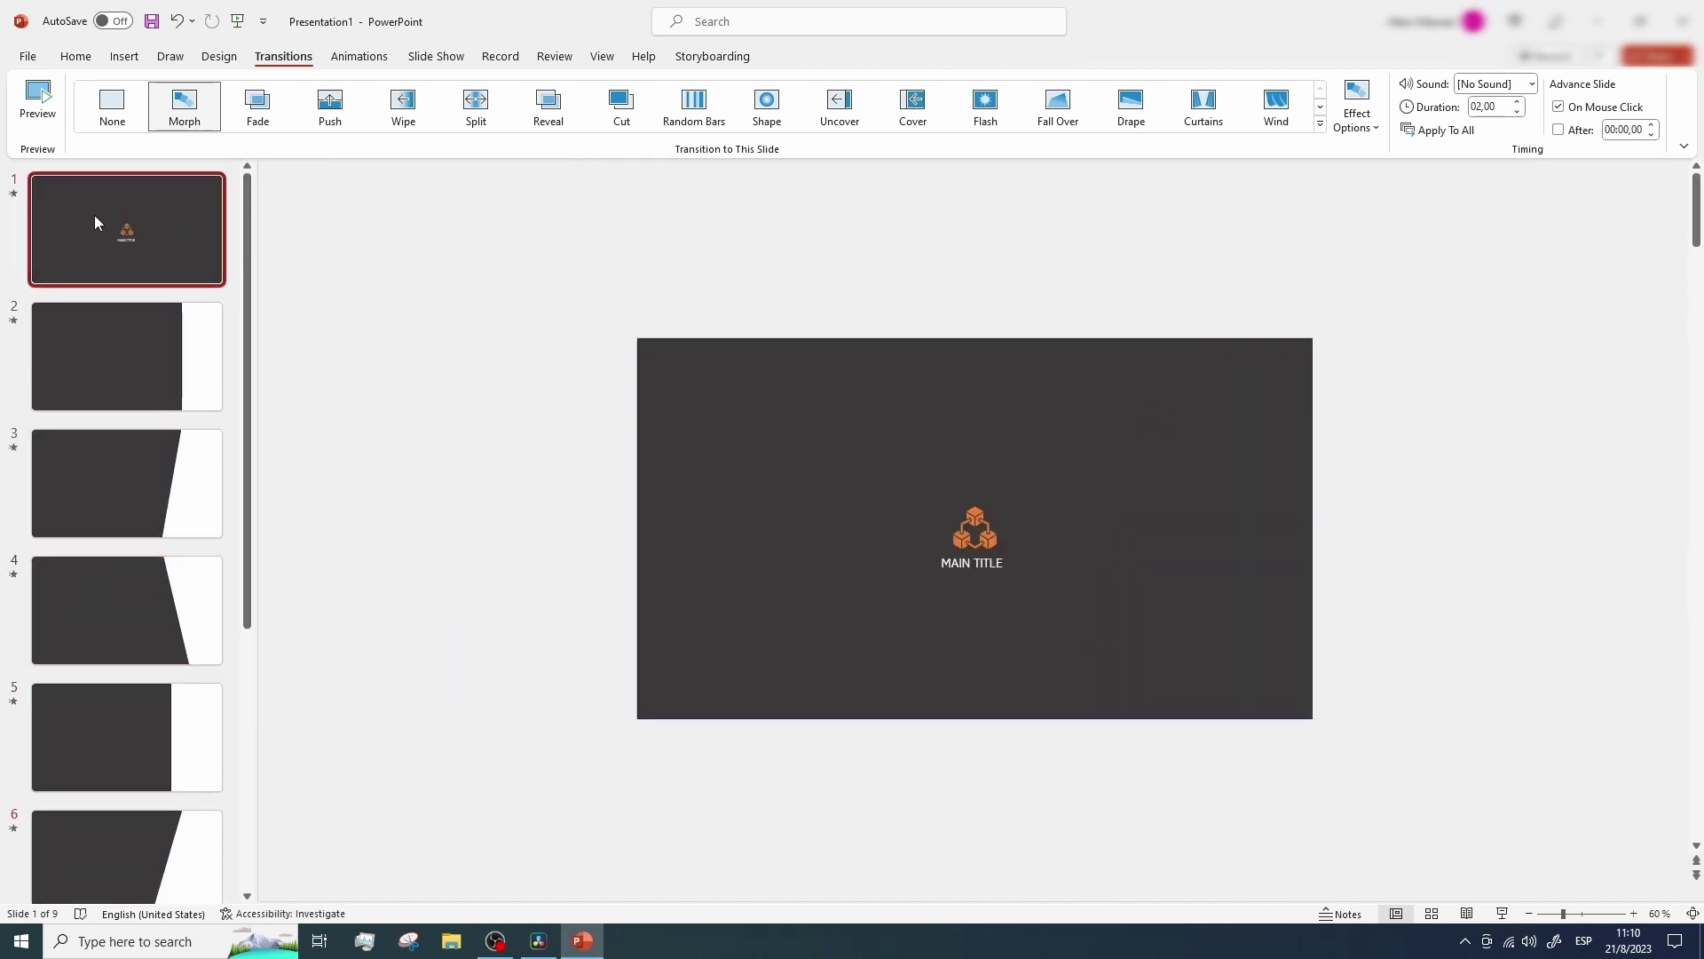
left_click(984, 533)
left_click(982, 568, "shift")
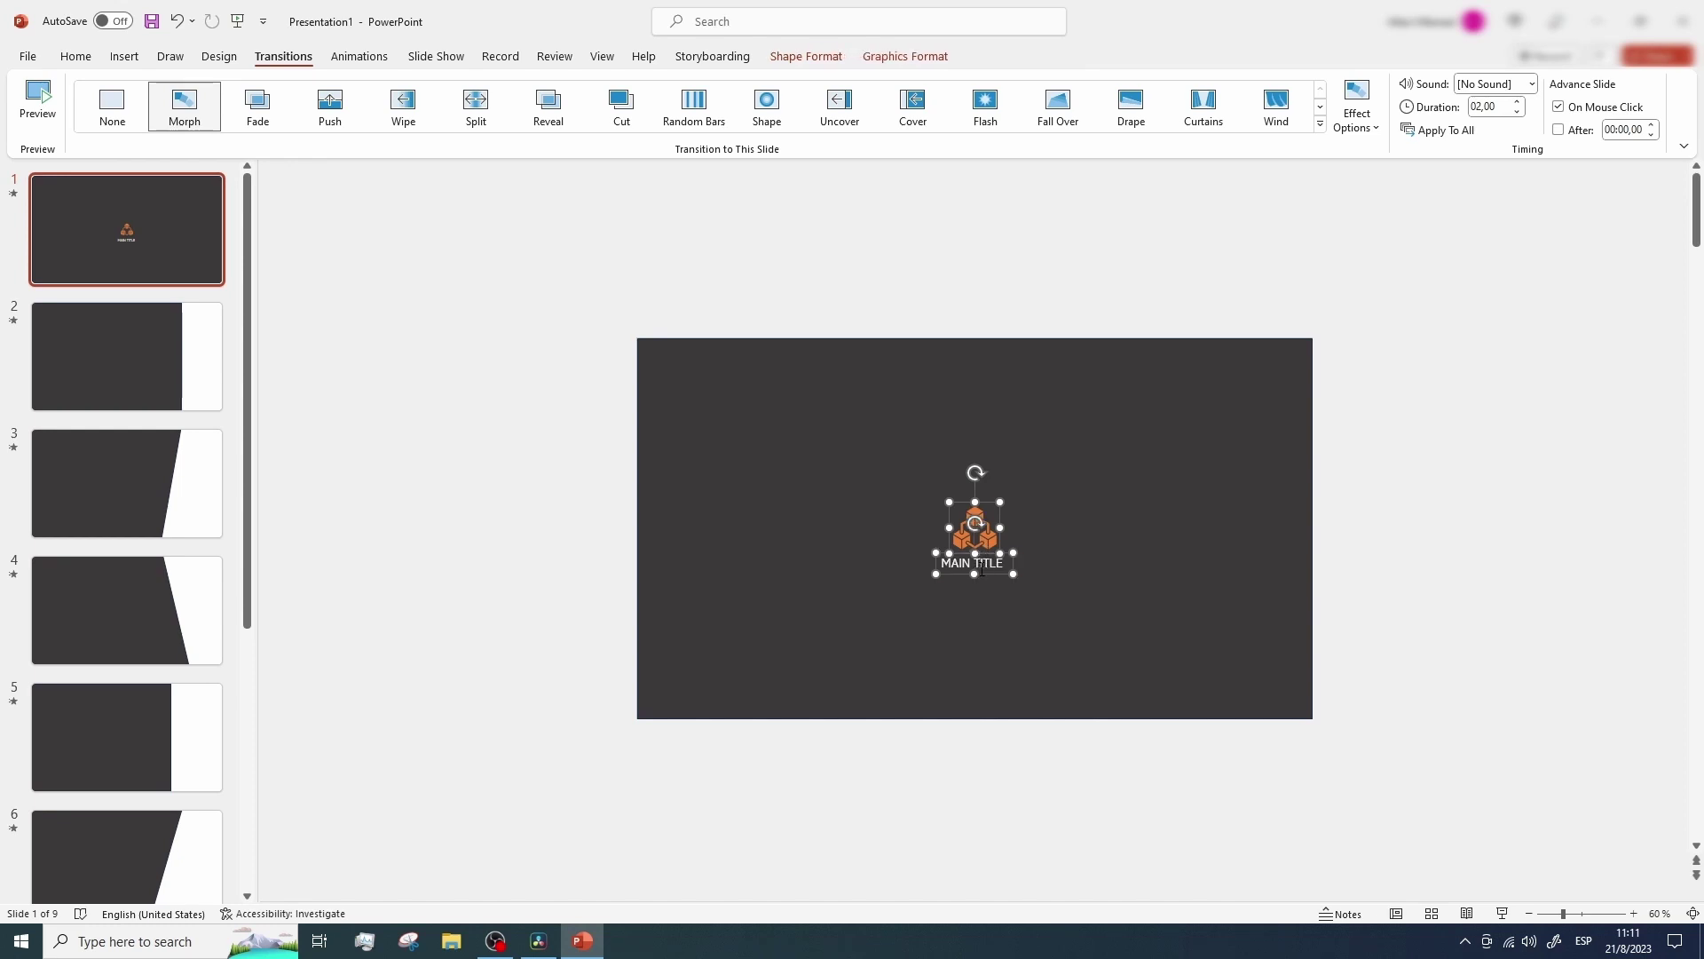
left_click(167, 355)
key("ctrl+v")
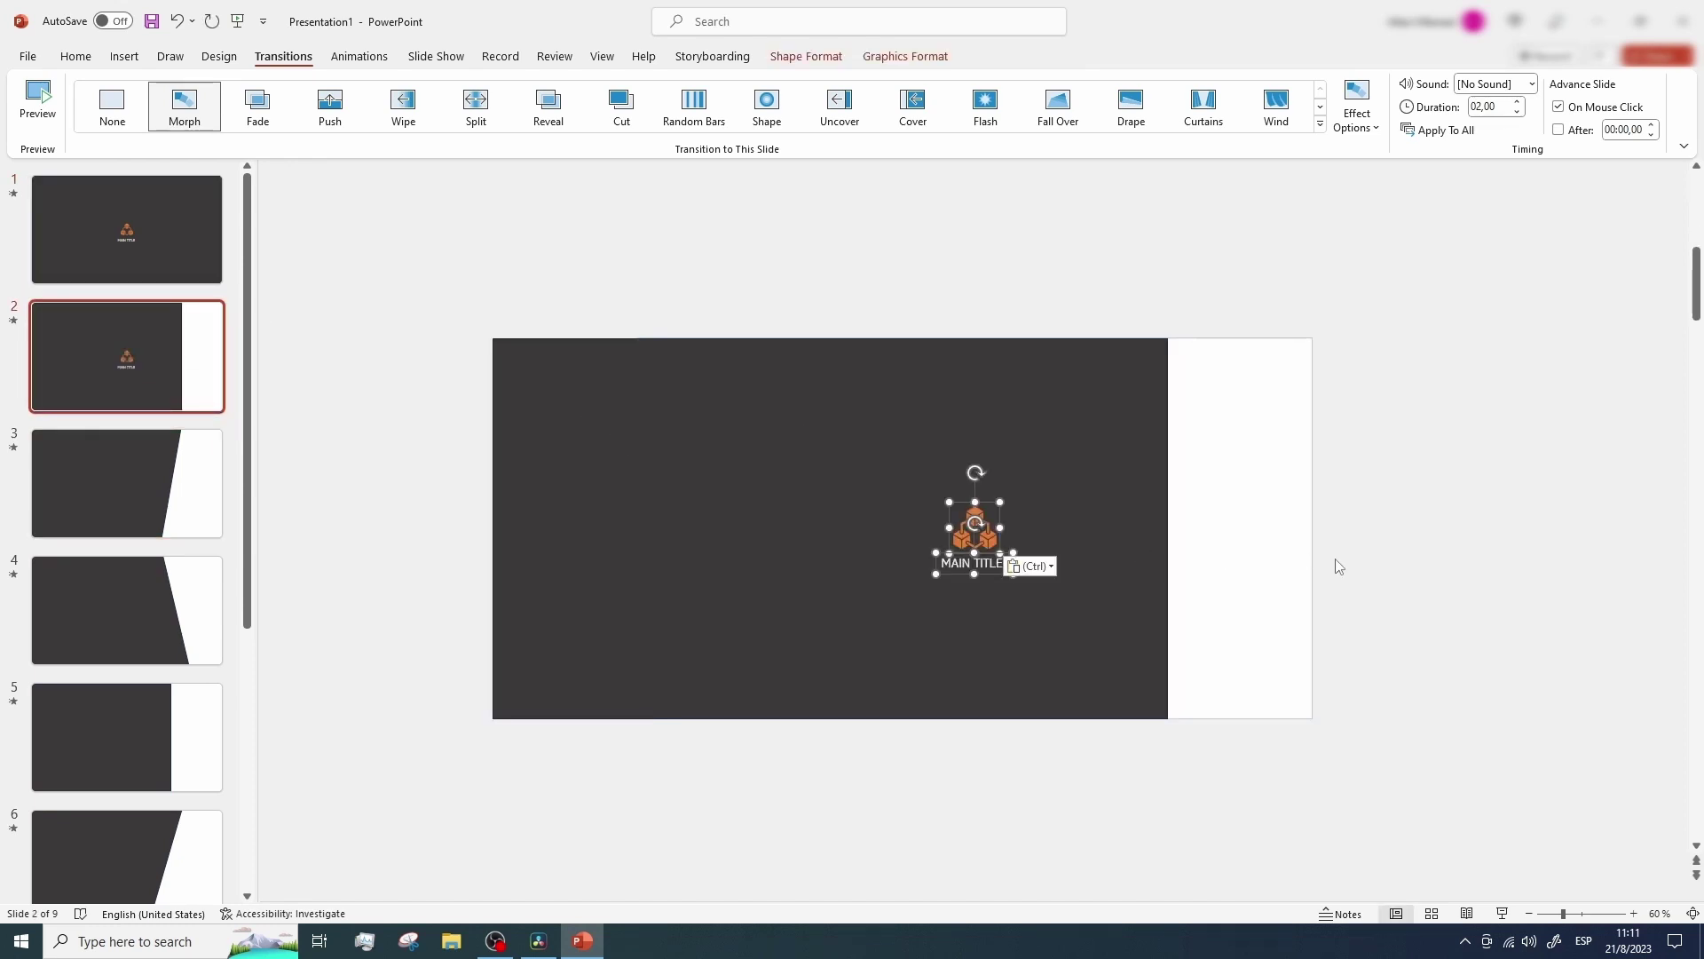
Move slide 2's MAIN TITLE text to the slide's upper-left corner and the orange icon into the middle of the white strip
left_click(984, 577)
left_click_drag(984, 568, 726, 409)
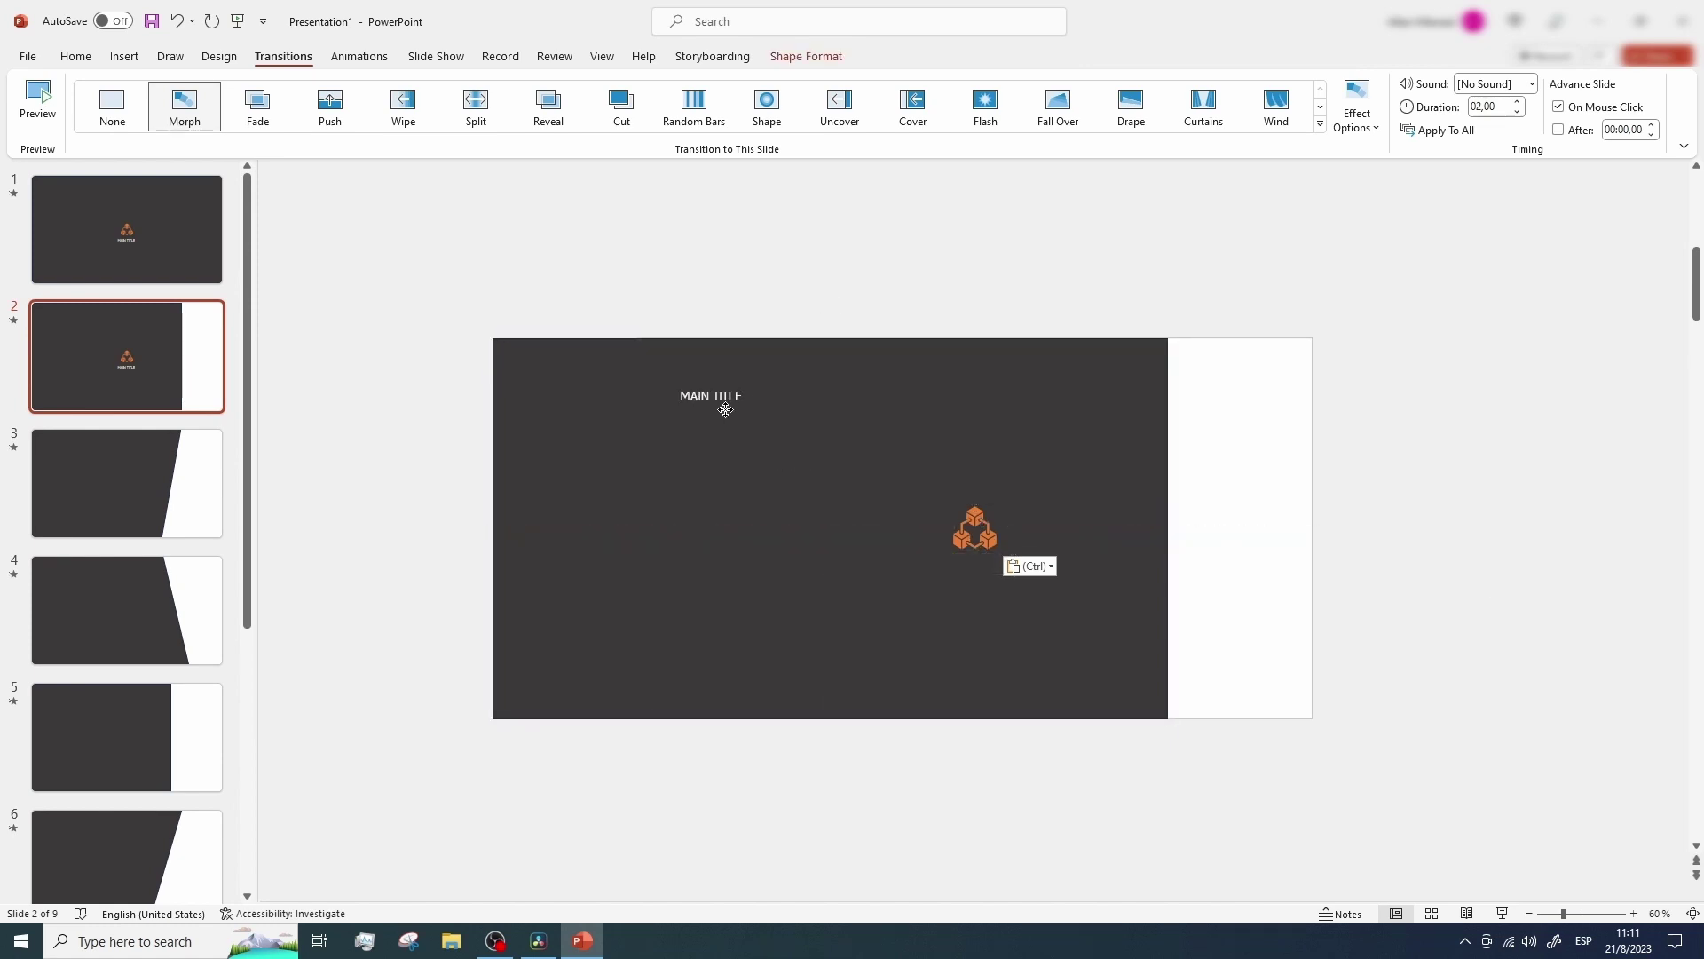
left_click(975, 528)
left_click_drag(978, 530, 1242, 533)
left_click(1470, 612)
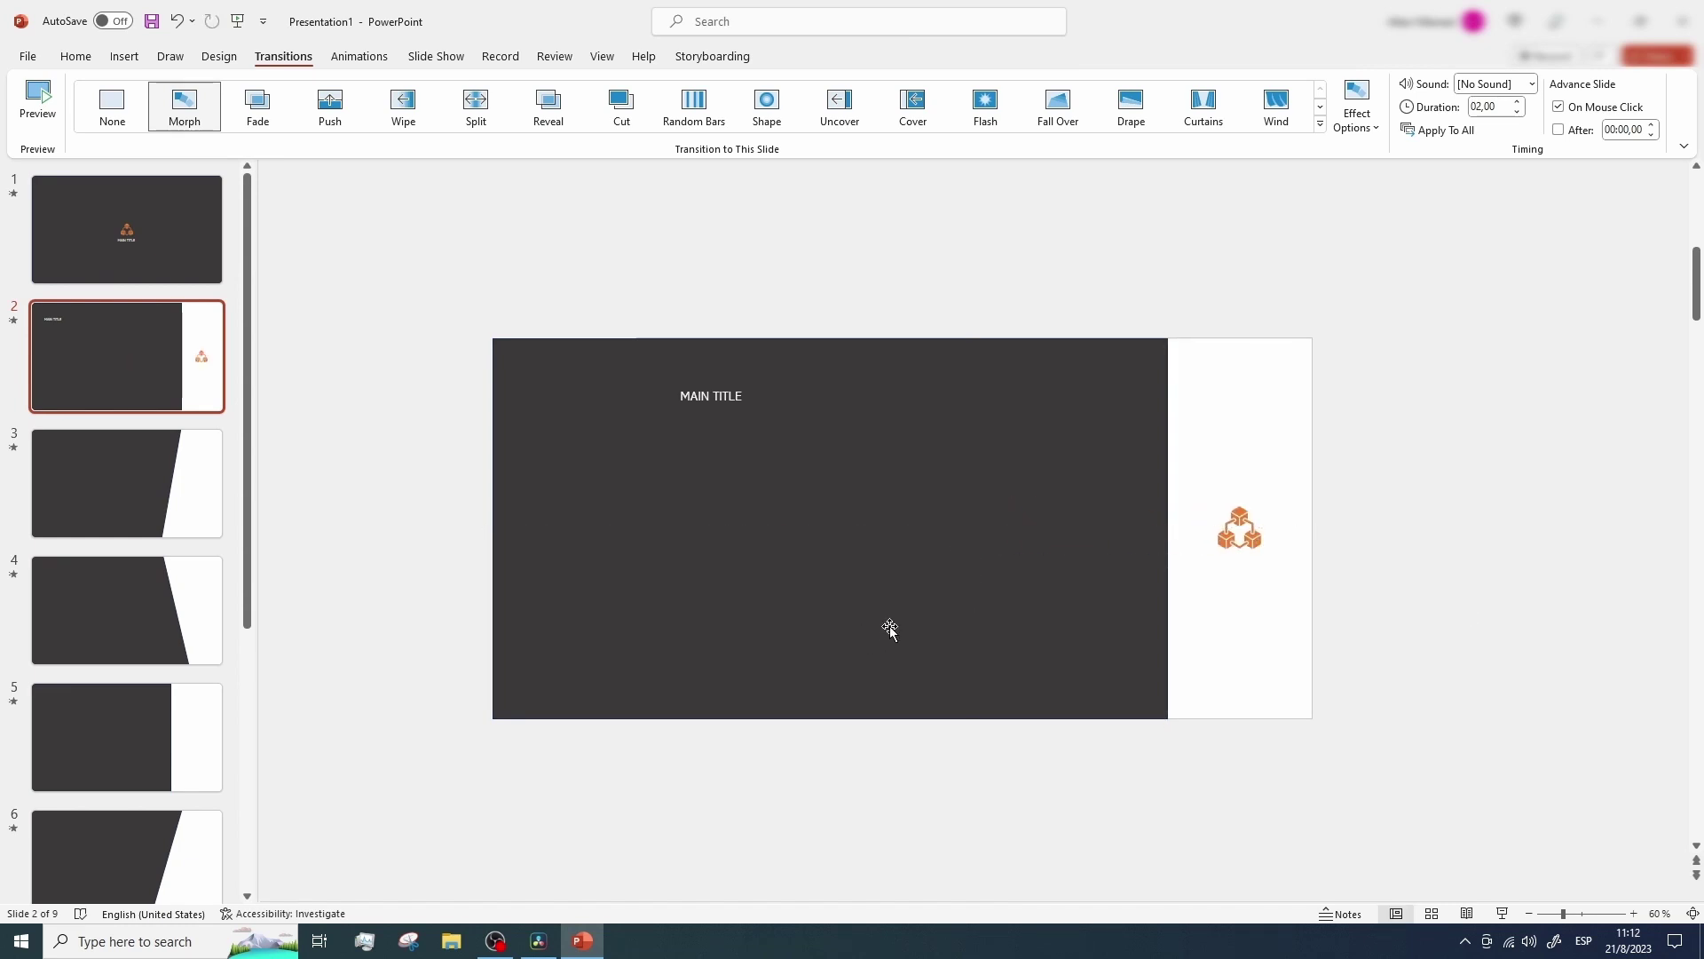
Display the selection list of slide 2's objects with the MAIN TITLE text box selected
left_click(717, 399)
left_click(76, 56)
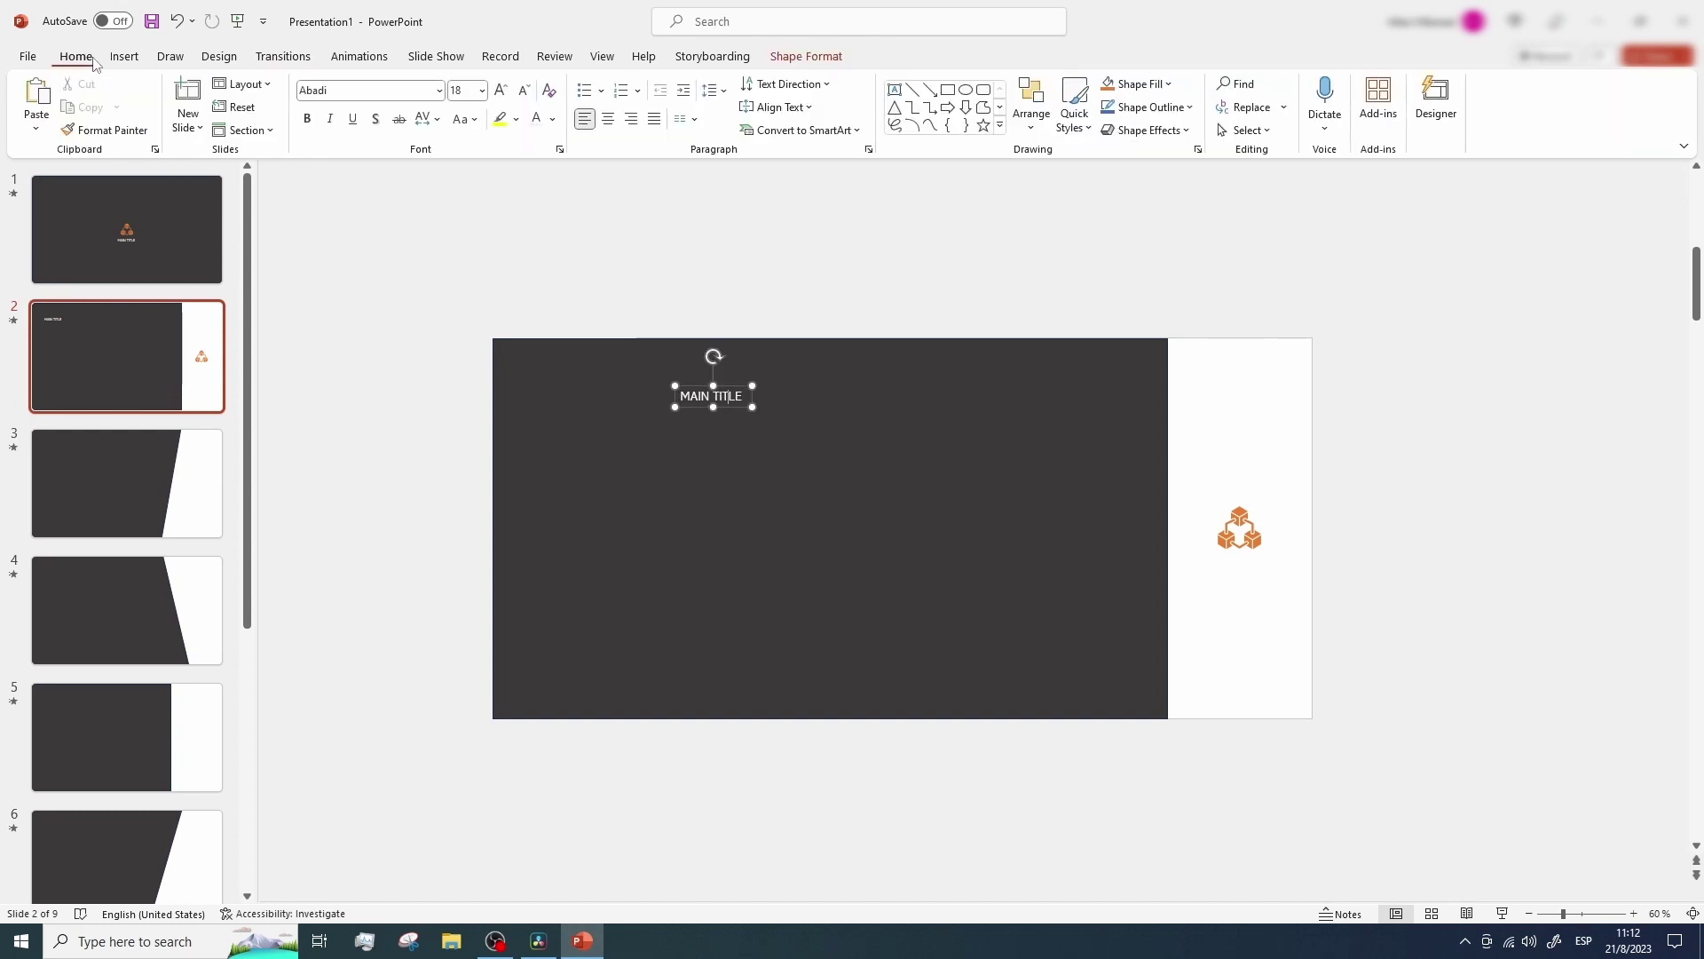
left_click(1245, 131)
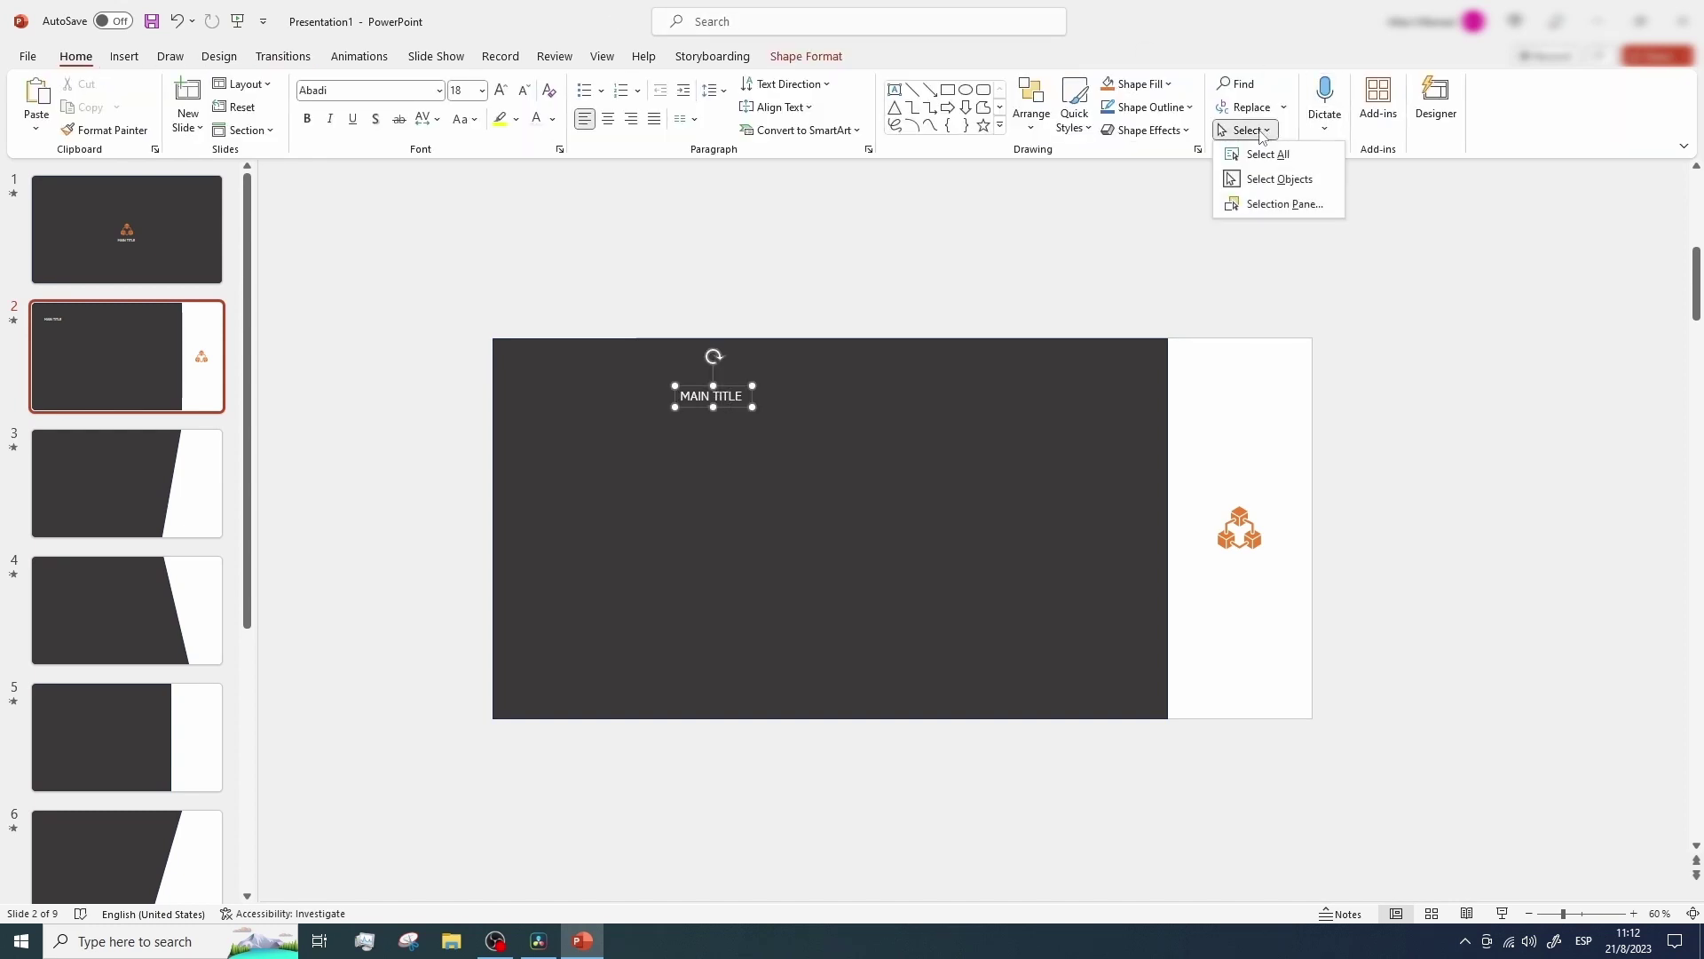
left_click(1262, 202)
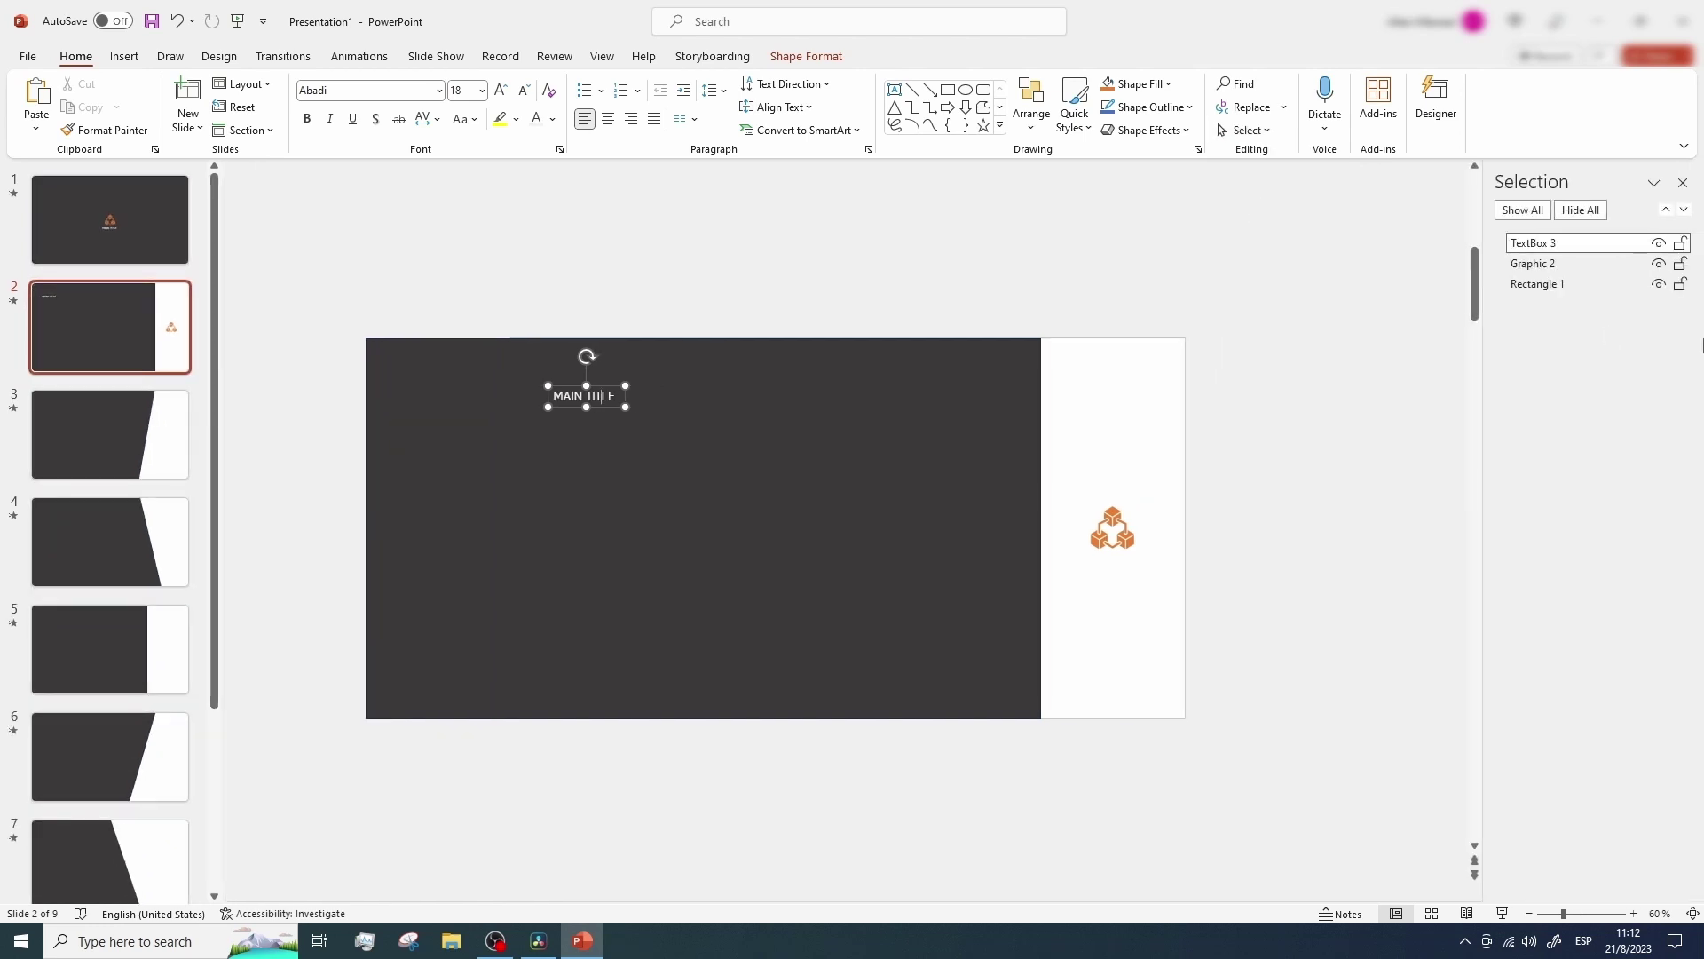
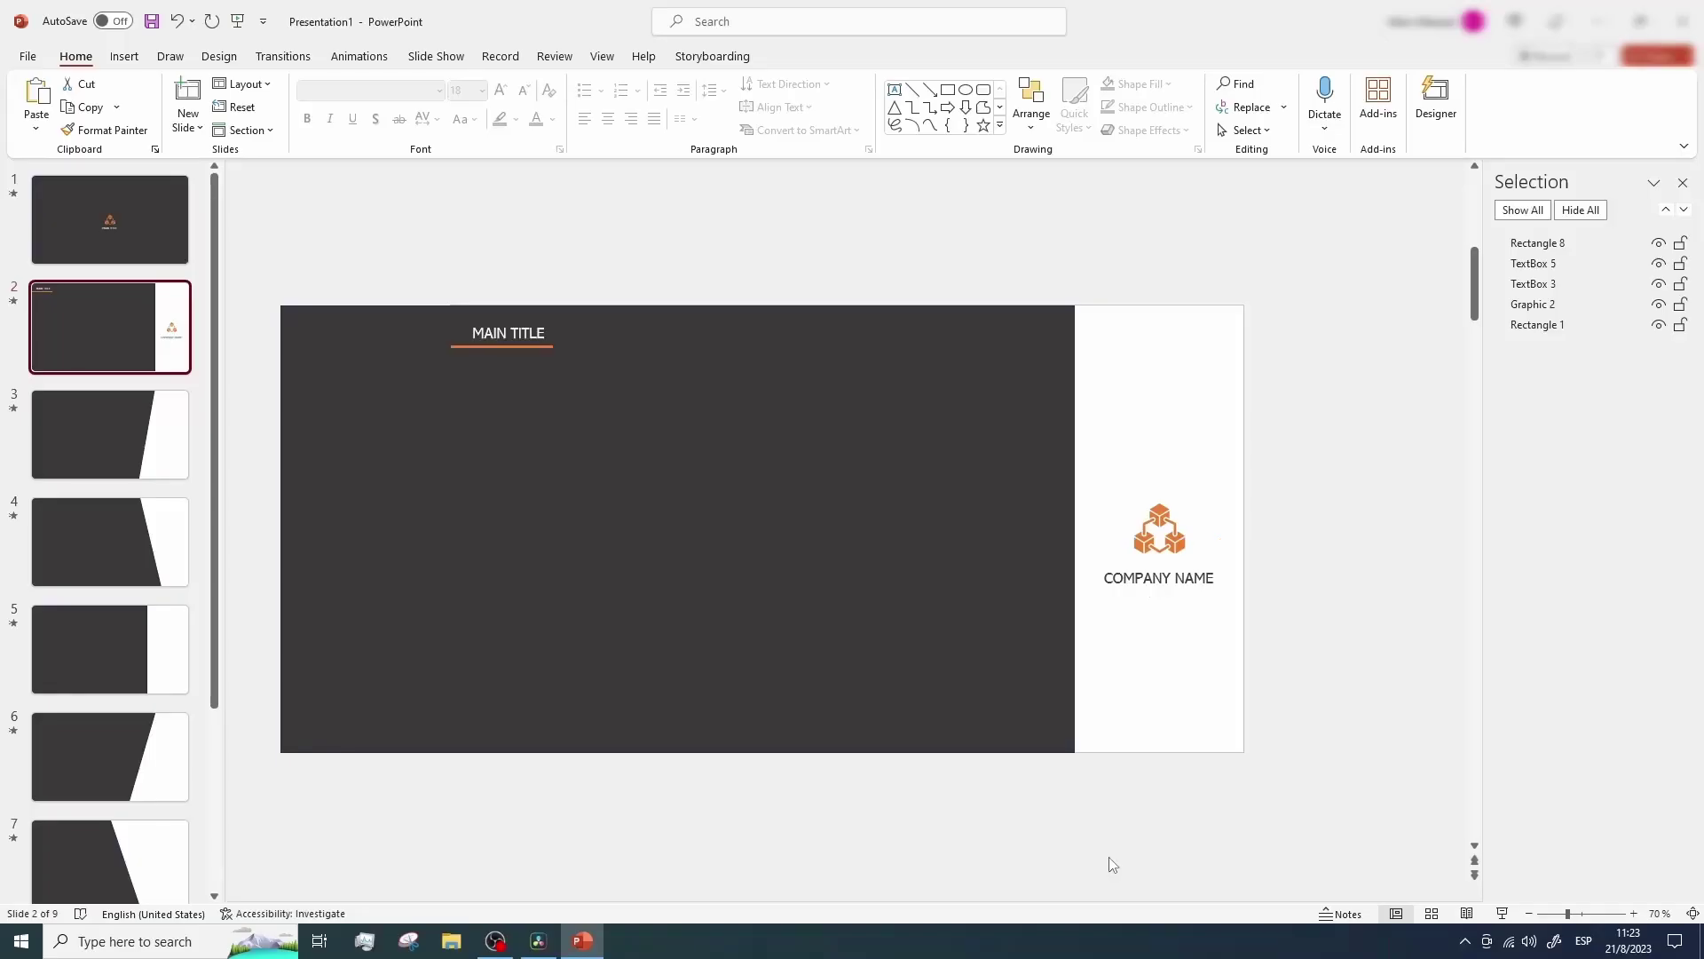
Copy the MAIN TITLE text, its orange underline, the icon and the COMPANY NAME text from slide 2 onto slide 3
left_click(506, 338)
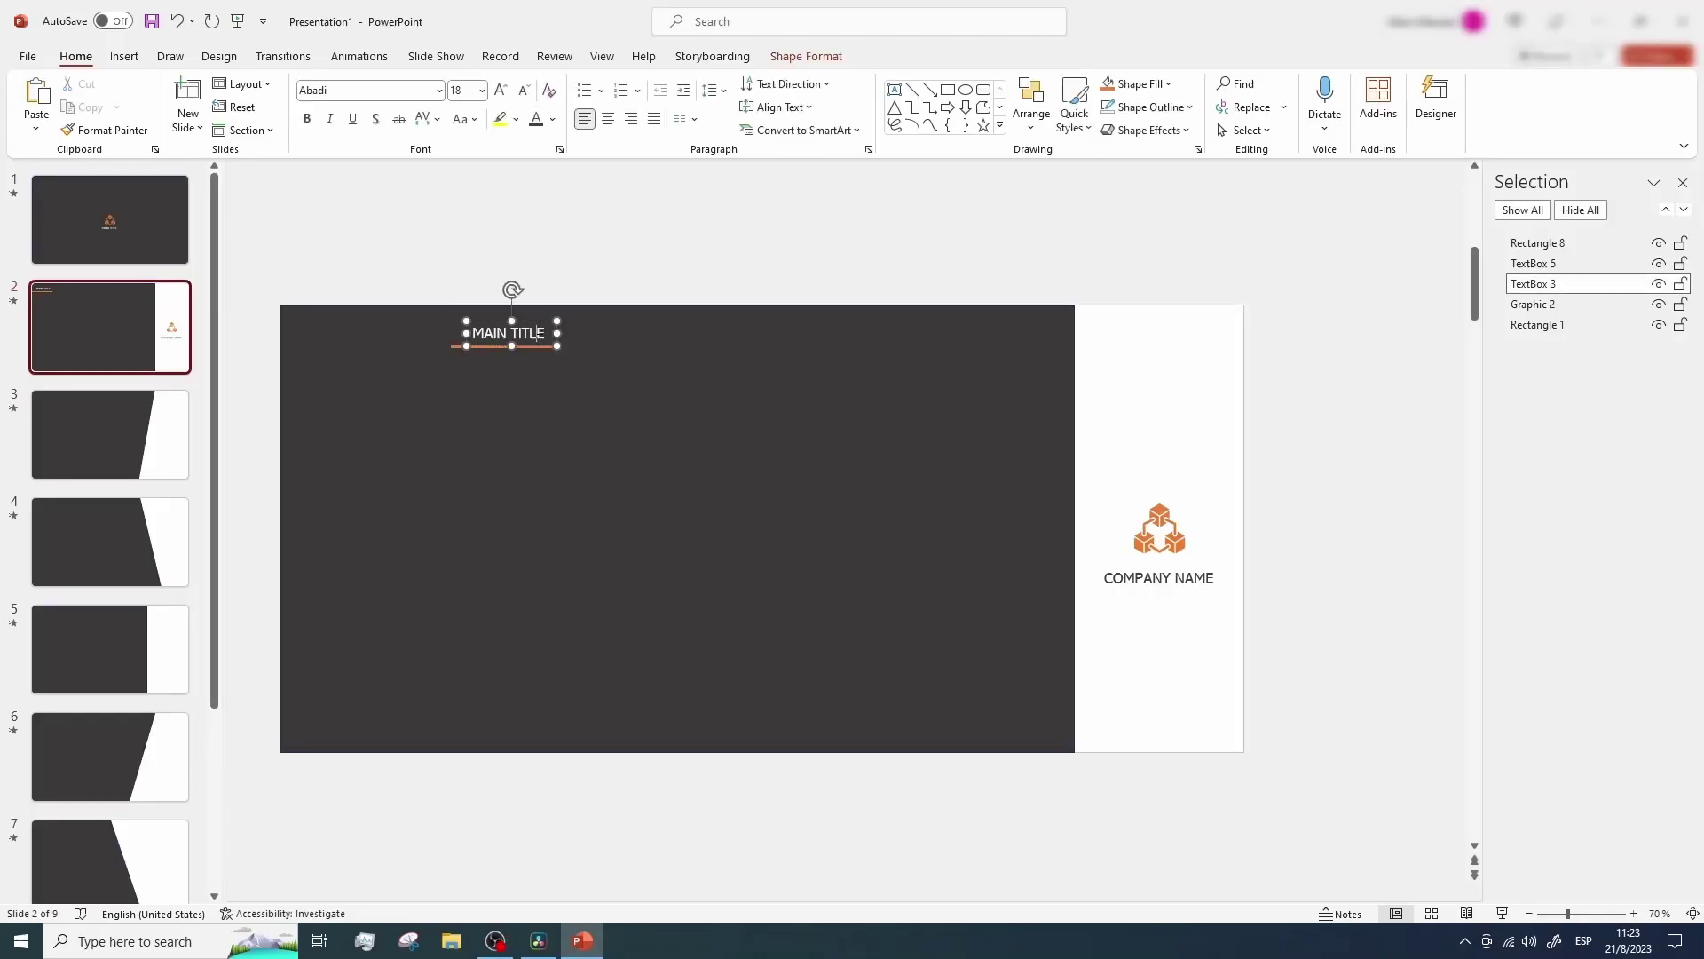
left_click(453, 346, "shift")
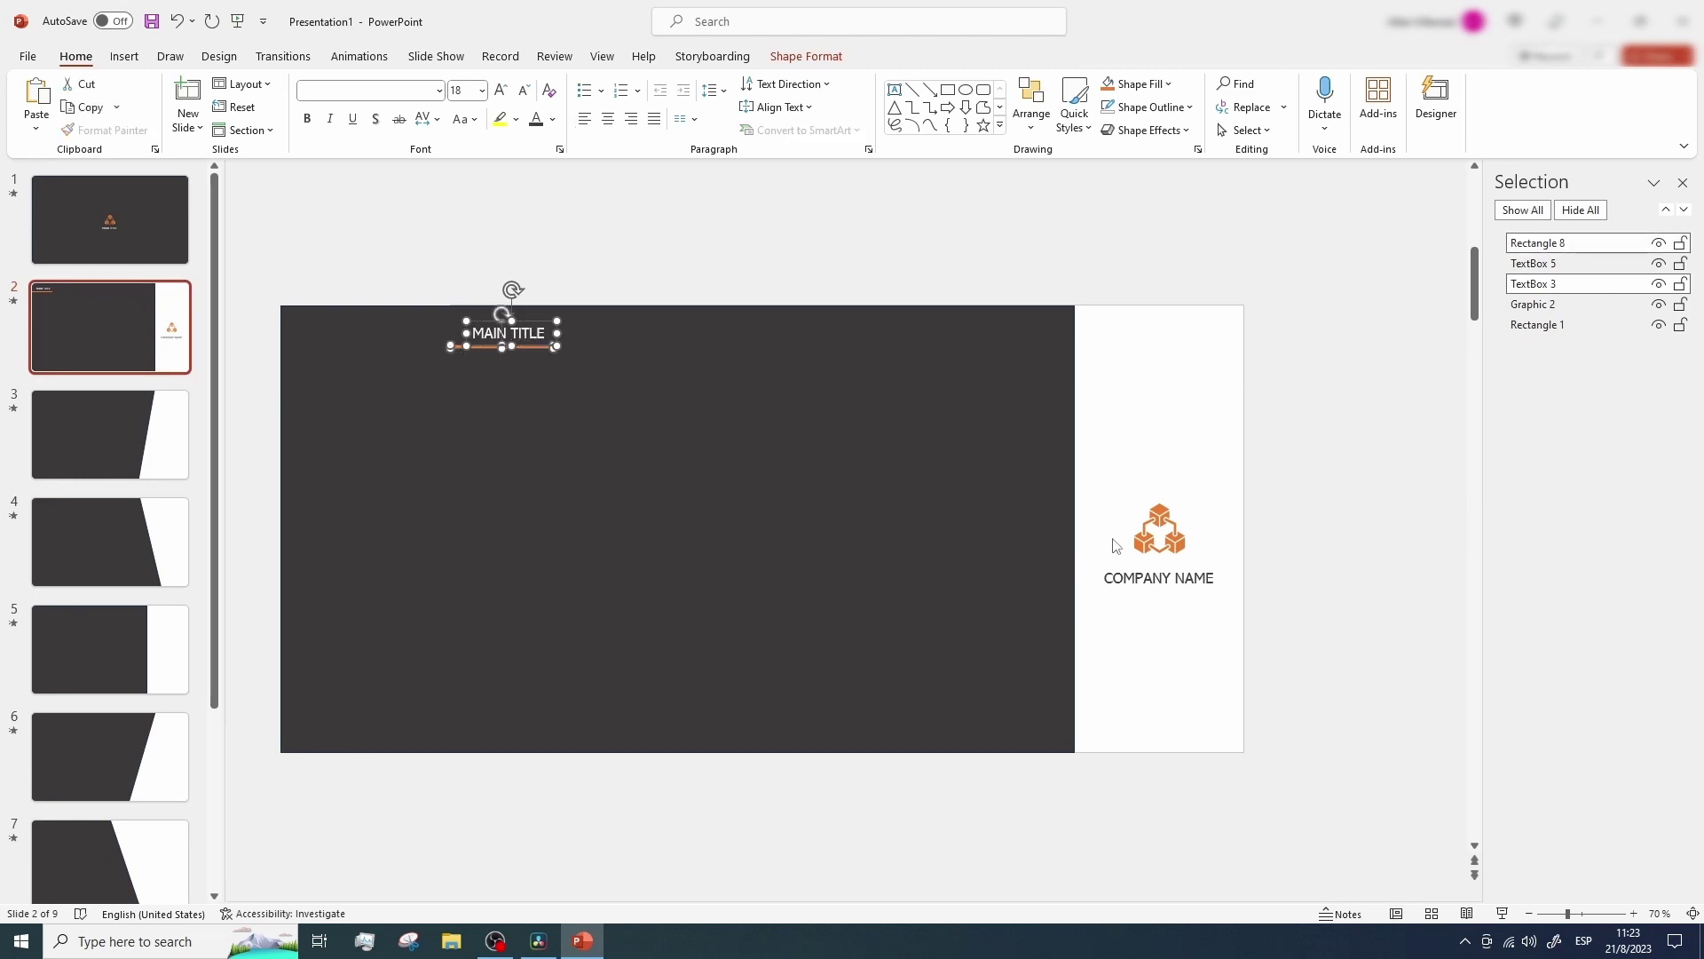
left_click(1147, 525, "shift")
left_click(1140, 587, "shift")
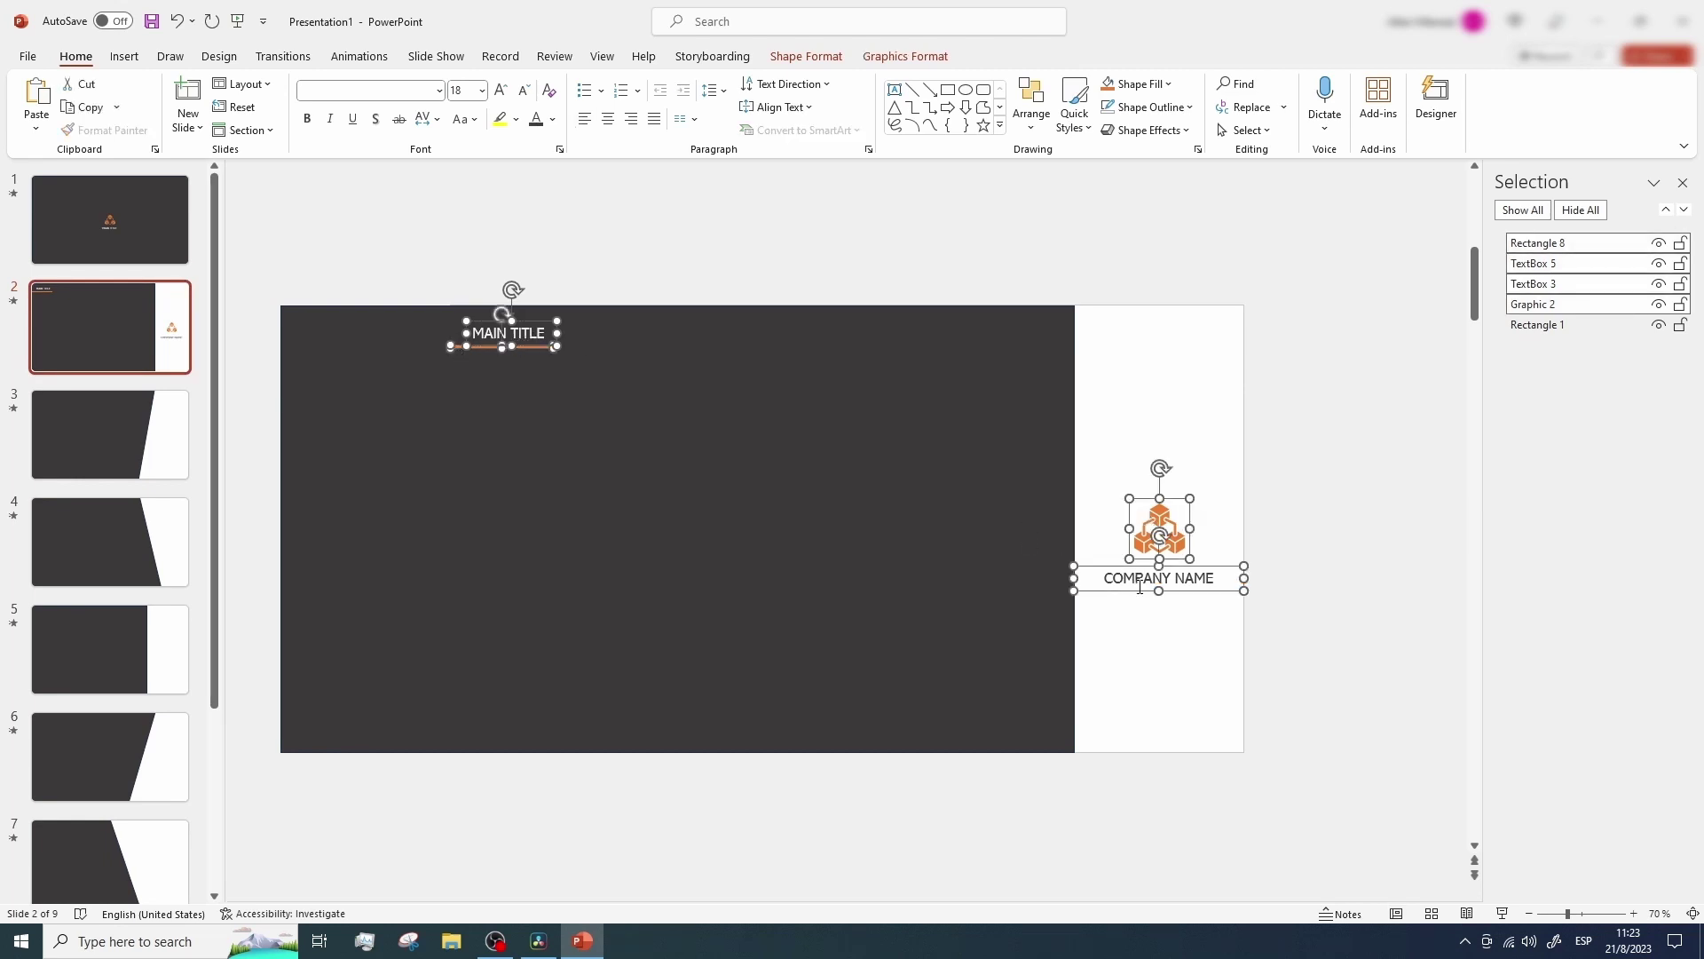
left_click(88, 338)
left_click(108, 450)
key("ctrl+v")
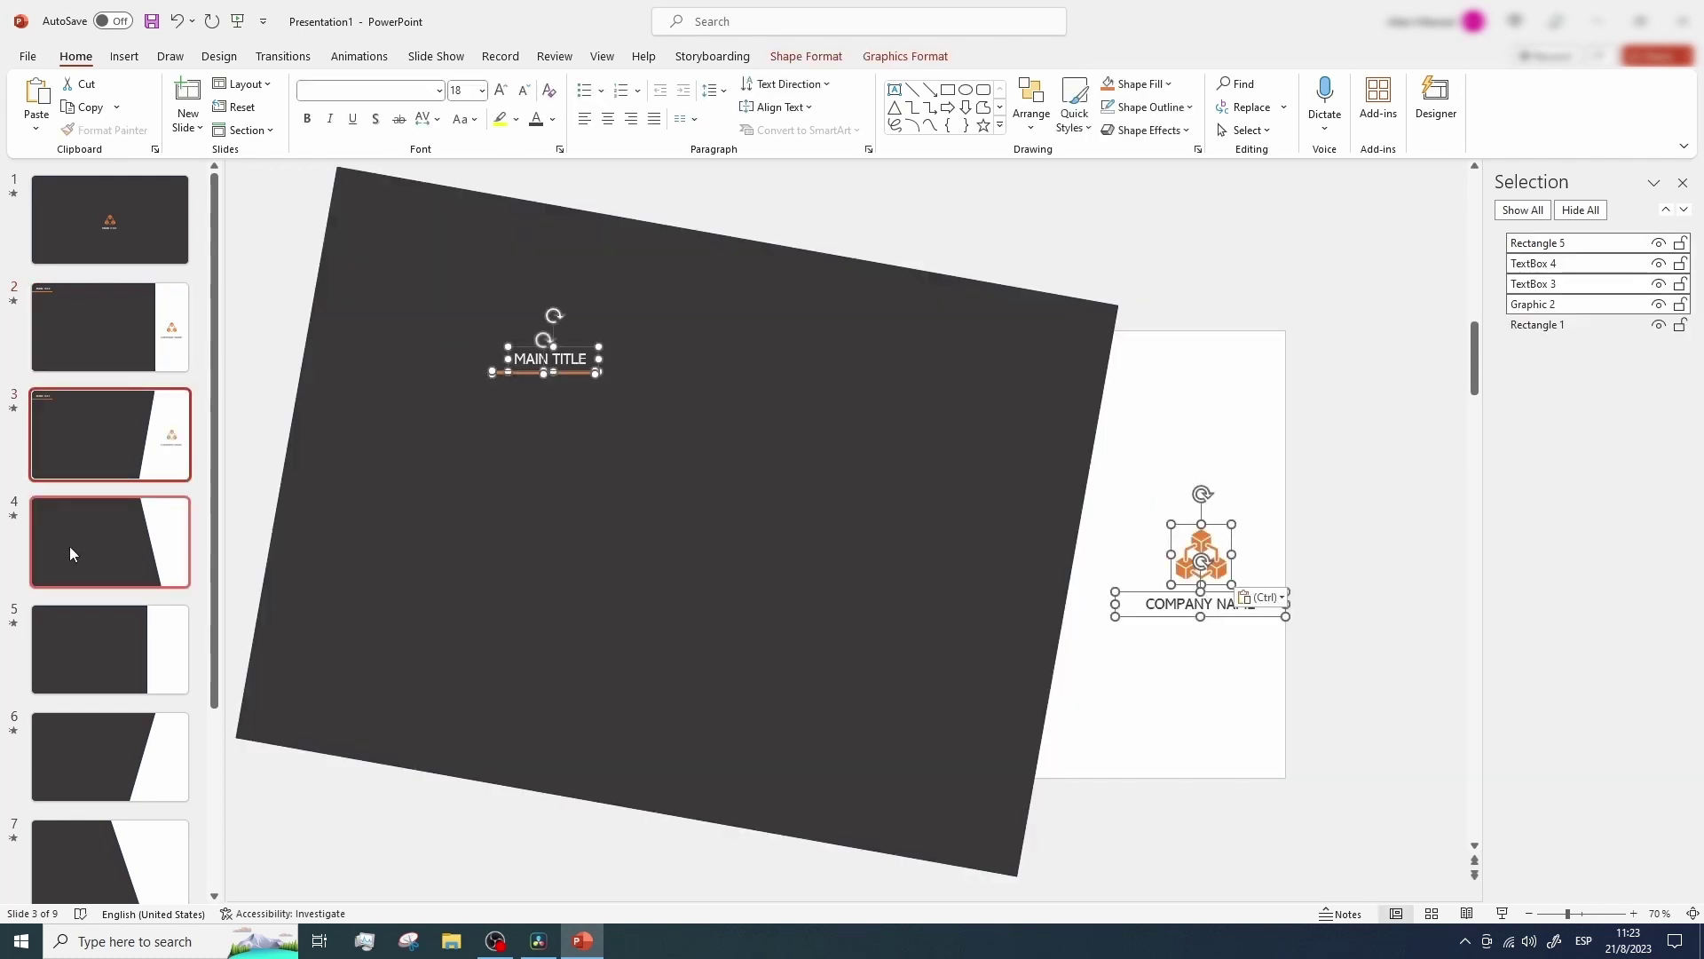
Paste the copied title, orange underline, icon and COMPANY NAME text onto slides 4 through 9
left_click(70, 546)
key("ctrl+v")
left_click(76, 651)
key("ctrl+v")
left_click(81, 754)
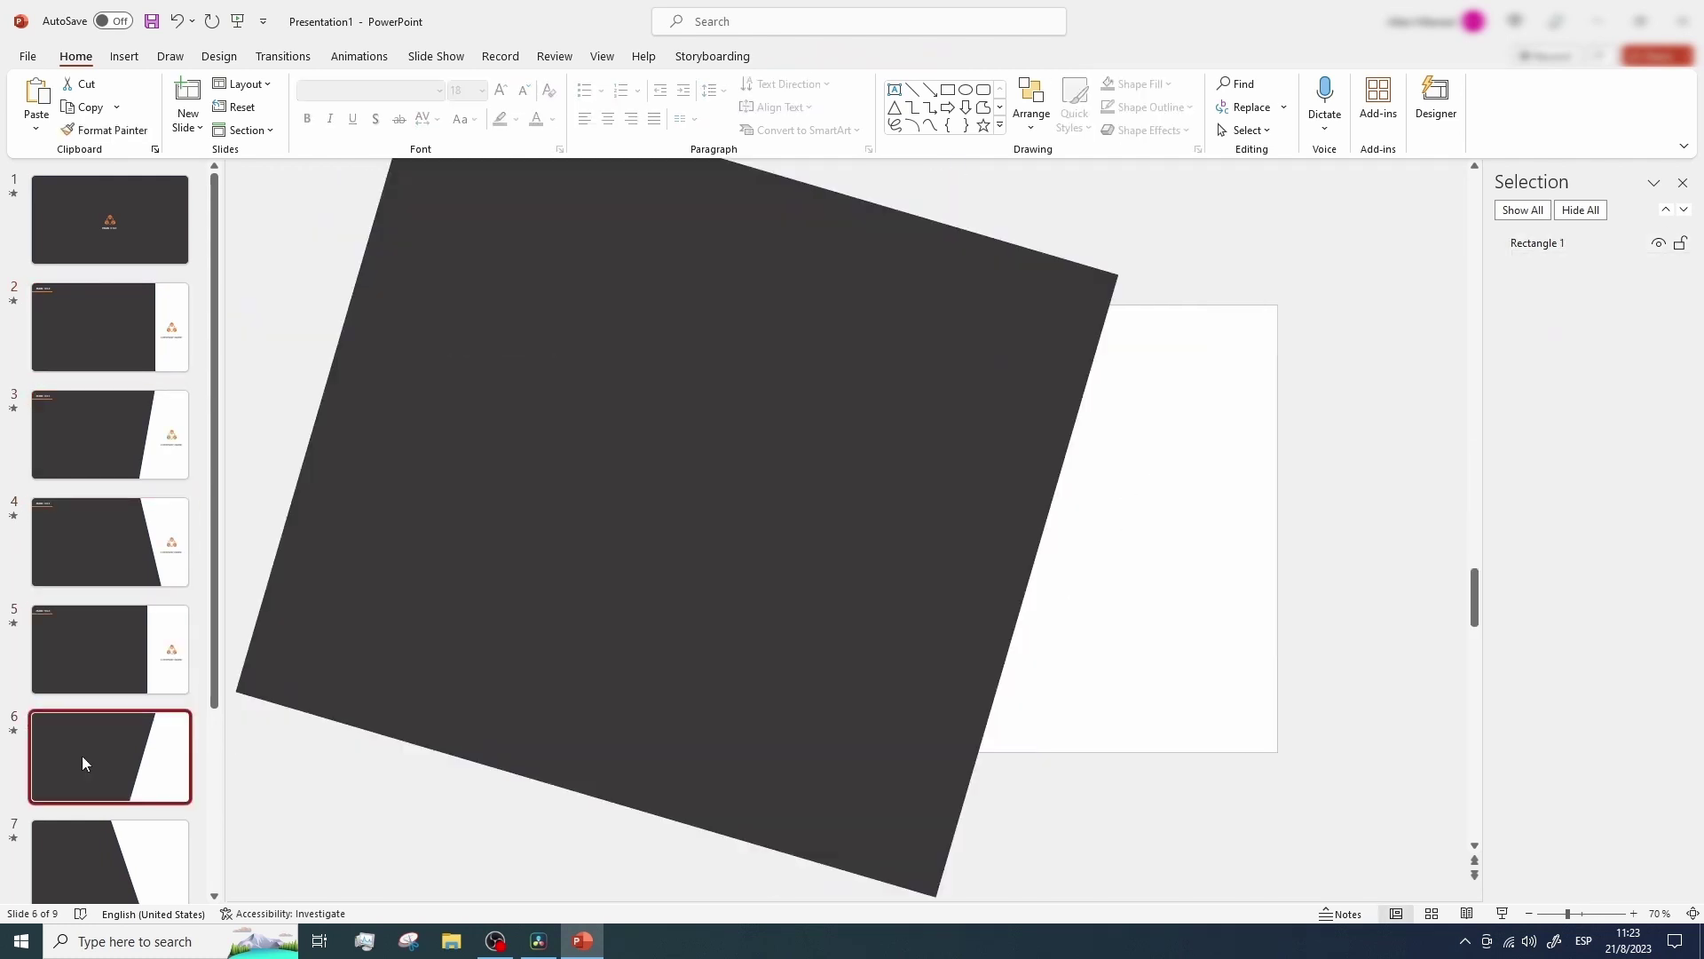
key("ctrl+v")
left_click(91, 876)
key("ctrl+v")
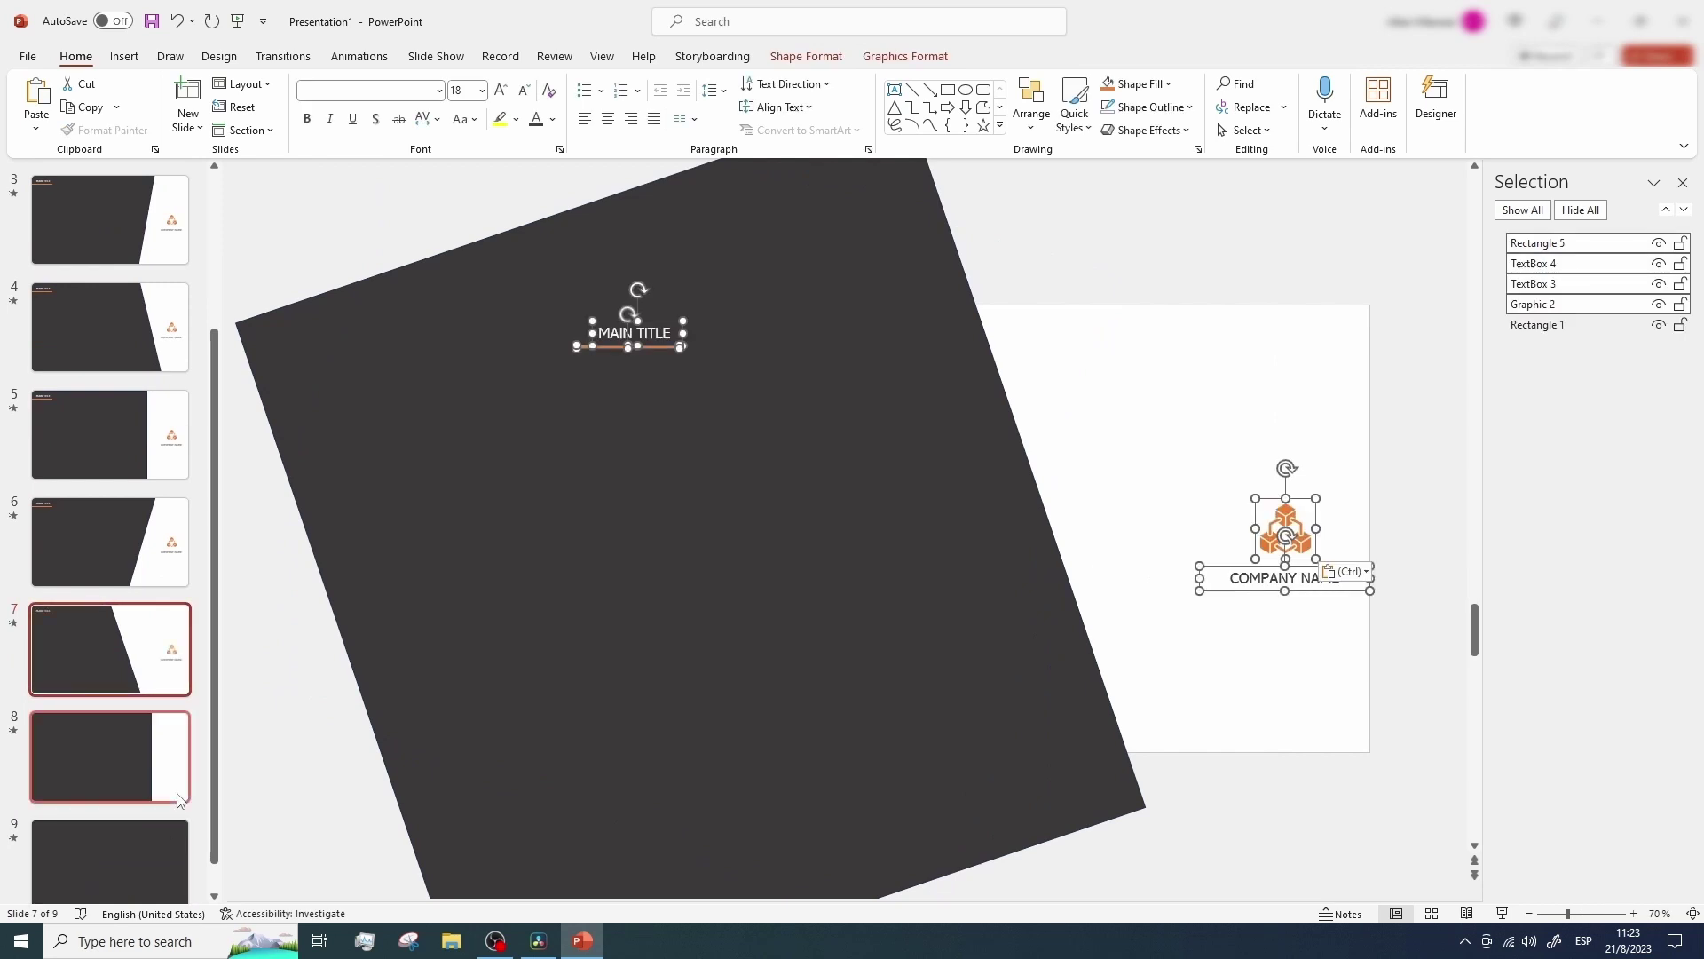
left_click(130, 770)
key("ctrl+v")
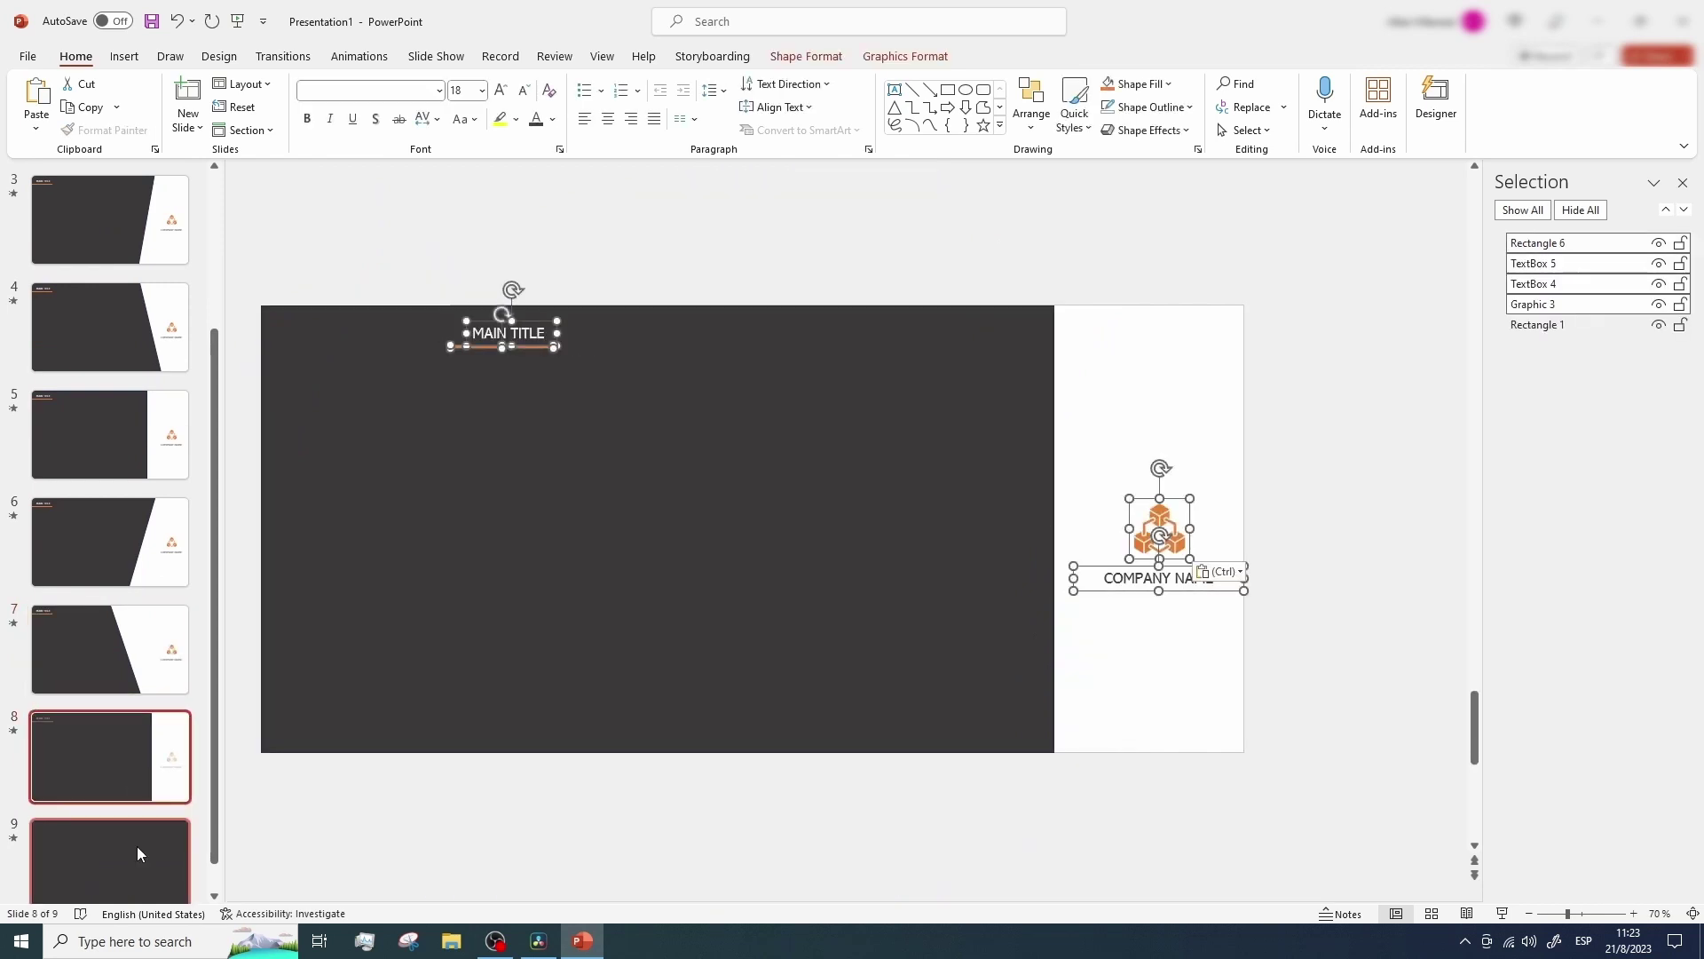
left_click(137, 845)
key("ctrl+v")
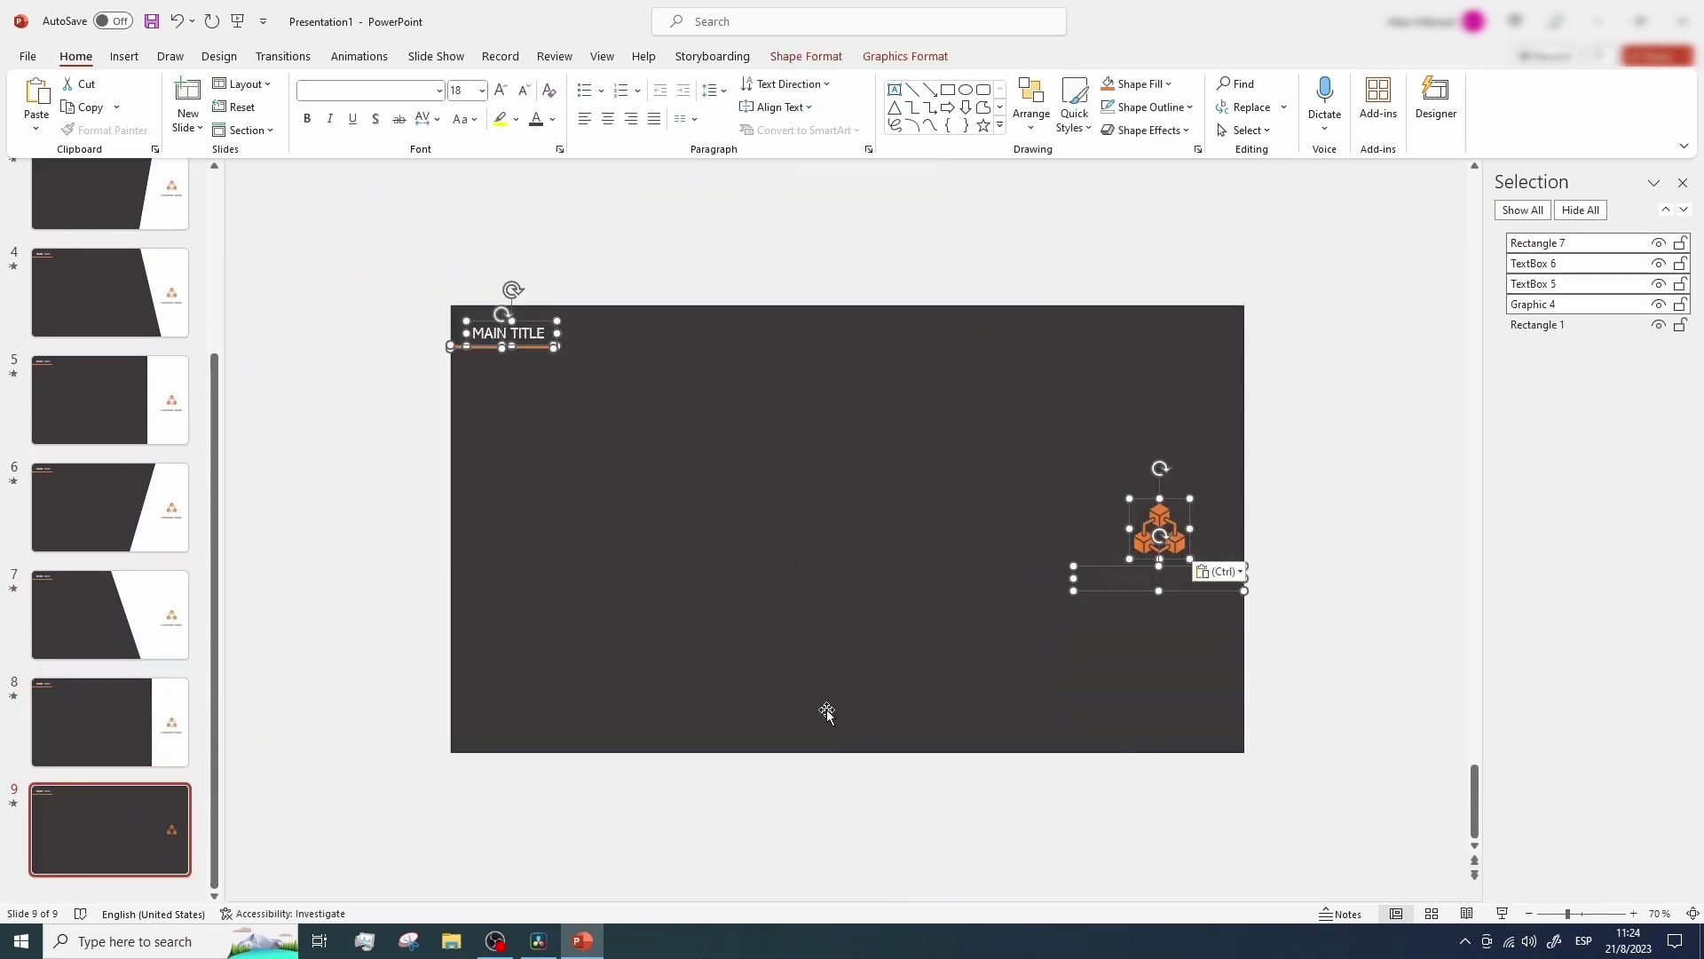
left_click(781, 888)
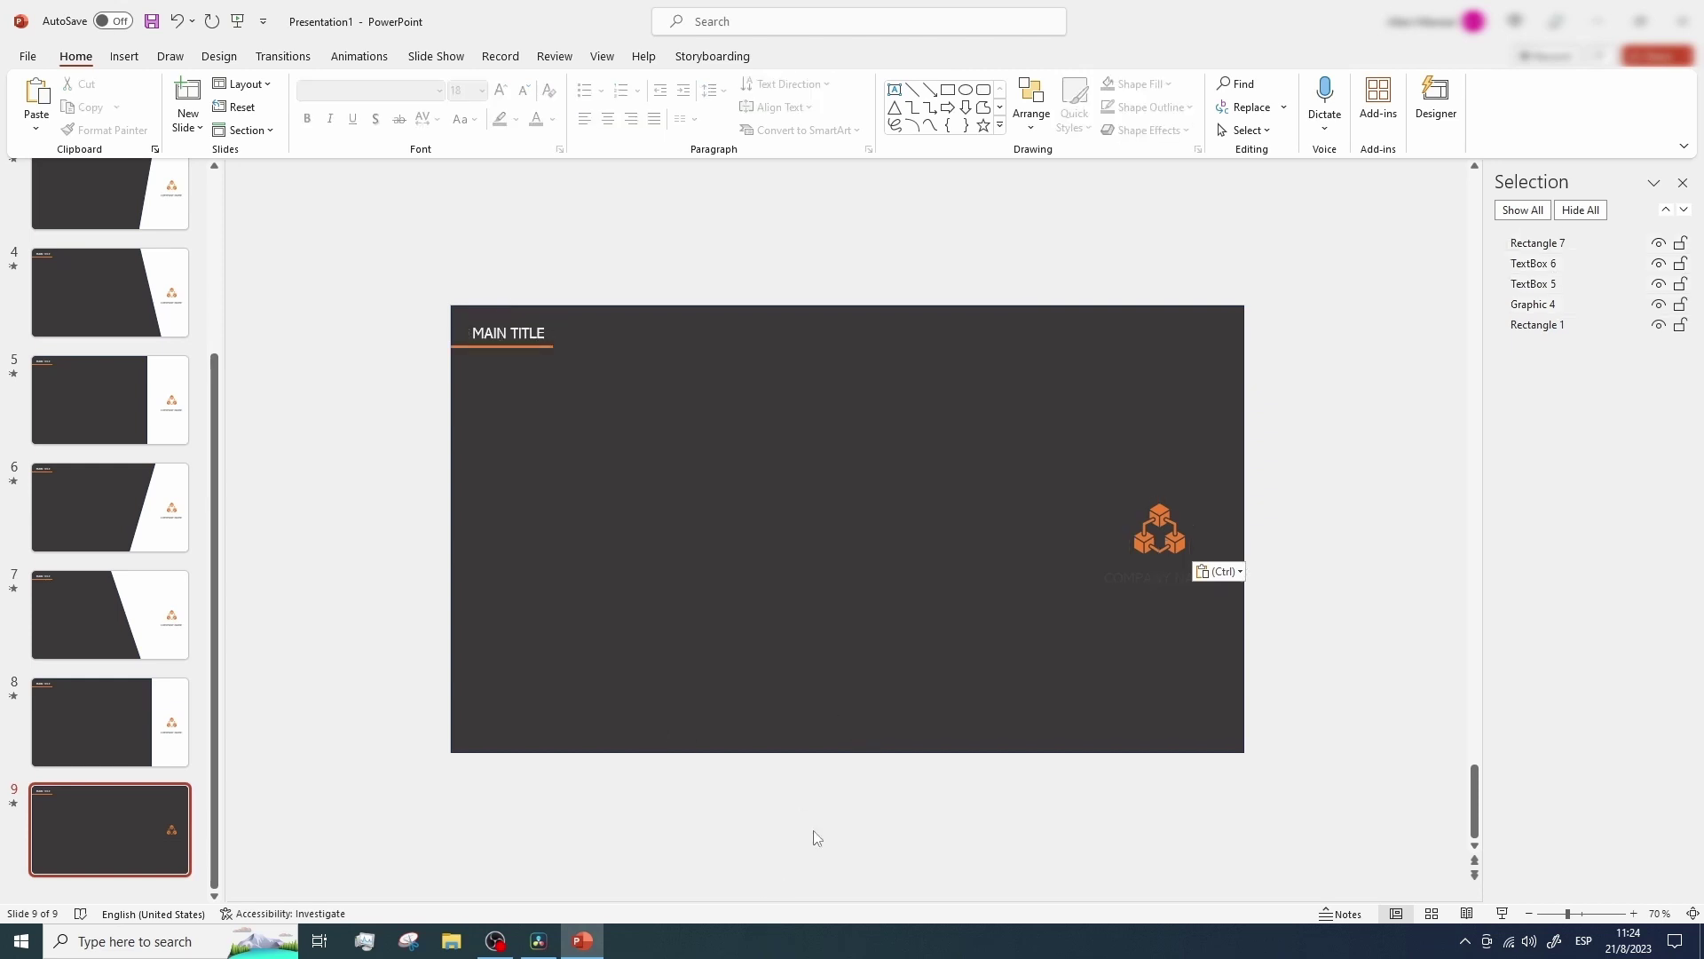
Move slide 9's MAIN TITLE text and orange underline together off the slide's left edge
left_click_drag(381, 246, 646, 405)
key("Left")
key("Left")
key("Left")
key("Left")
key("Left")
key("Left")
key("Left")
key("Left")
key("Left")
key("Left")
key("Left")
key("Left")
key("Left")
key("Left")
key("Left")
key("Left")
key("Left")
key("Left")
key("Left")
key("Left")
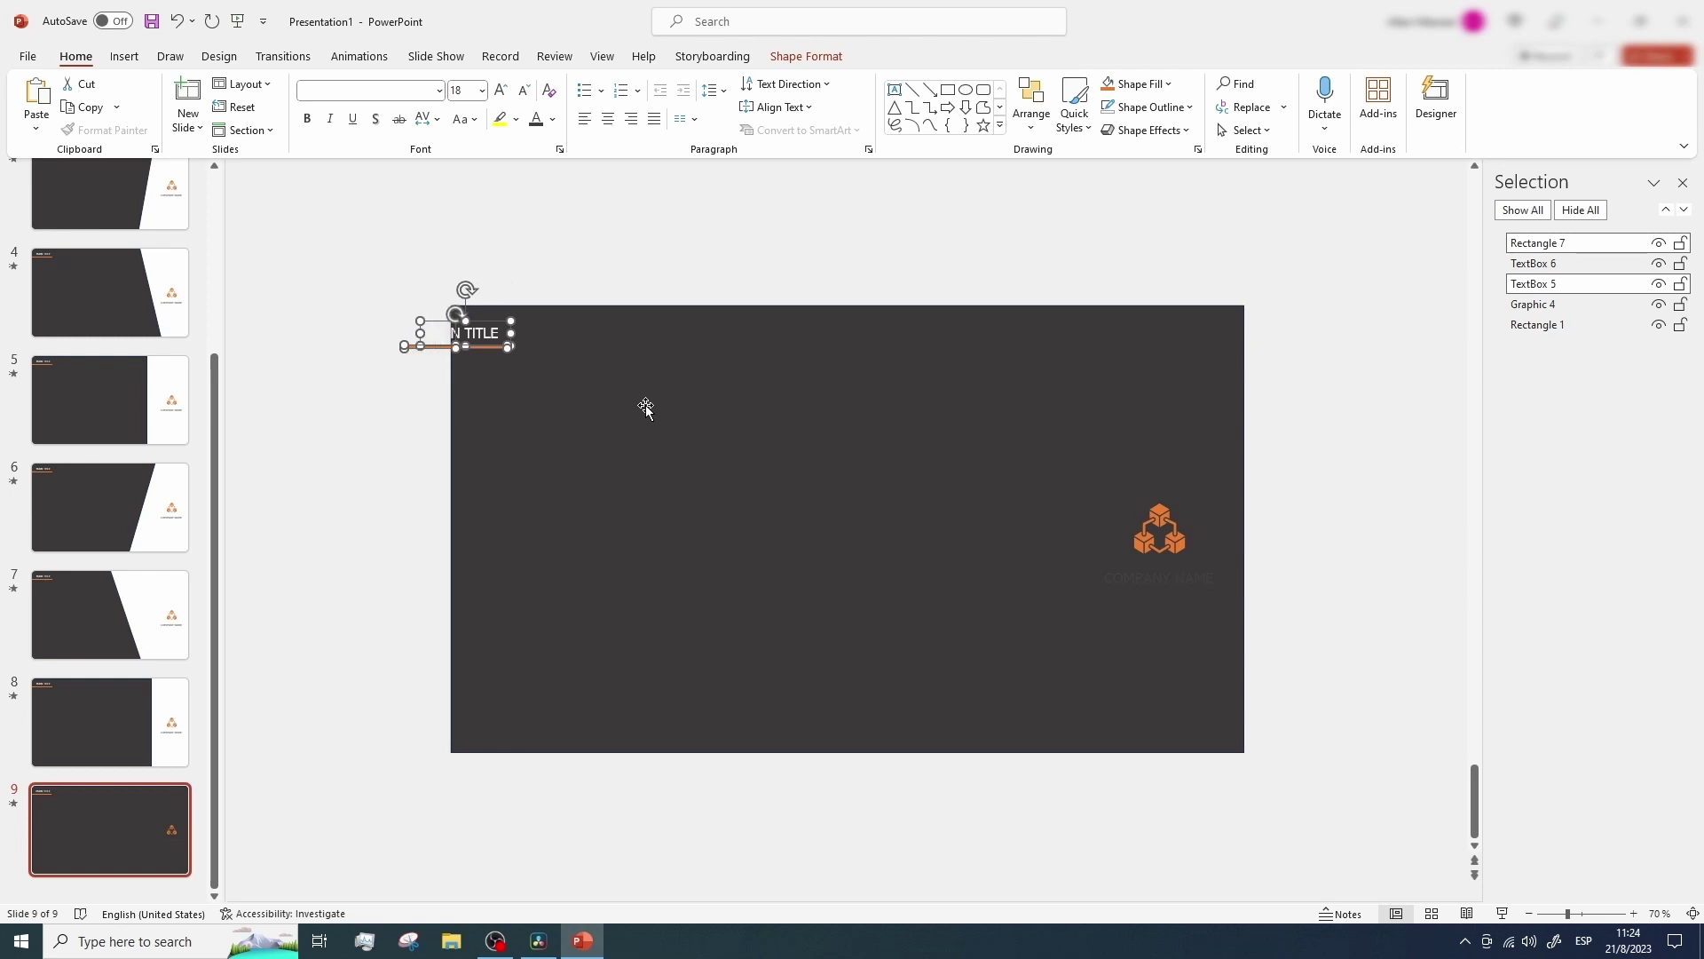
Color slide 9's COMPANY NAME text white and move it and the orange icon to the horizontal centre of the slide
left_click(1103, 568)
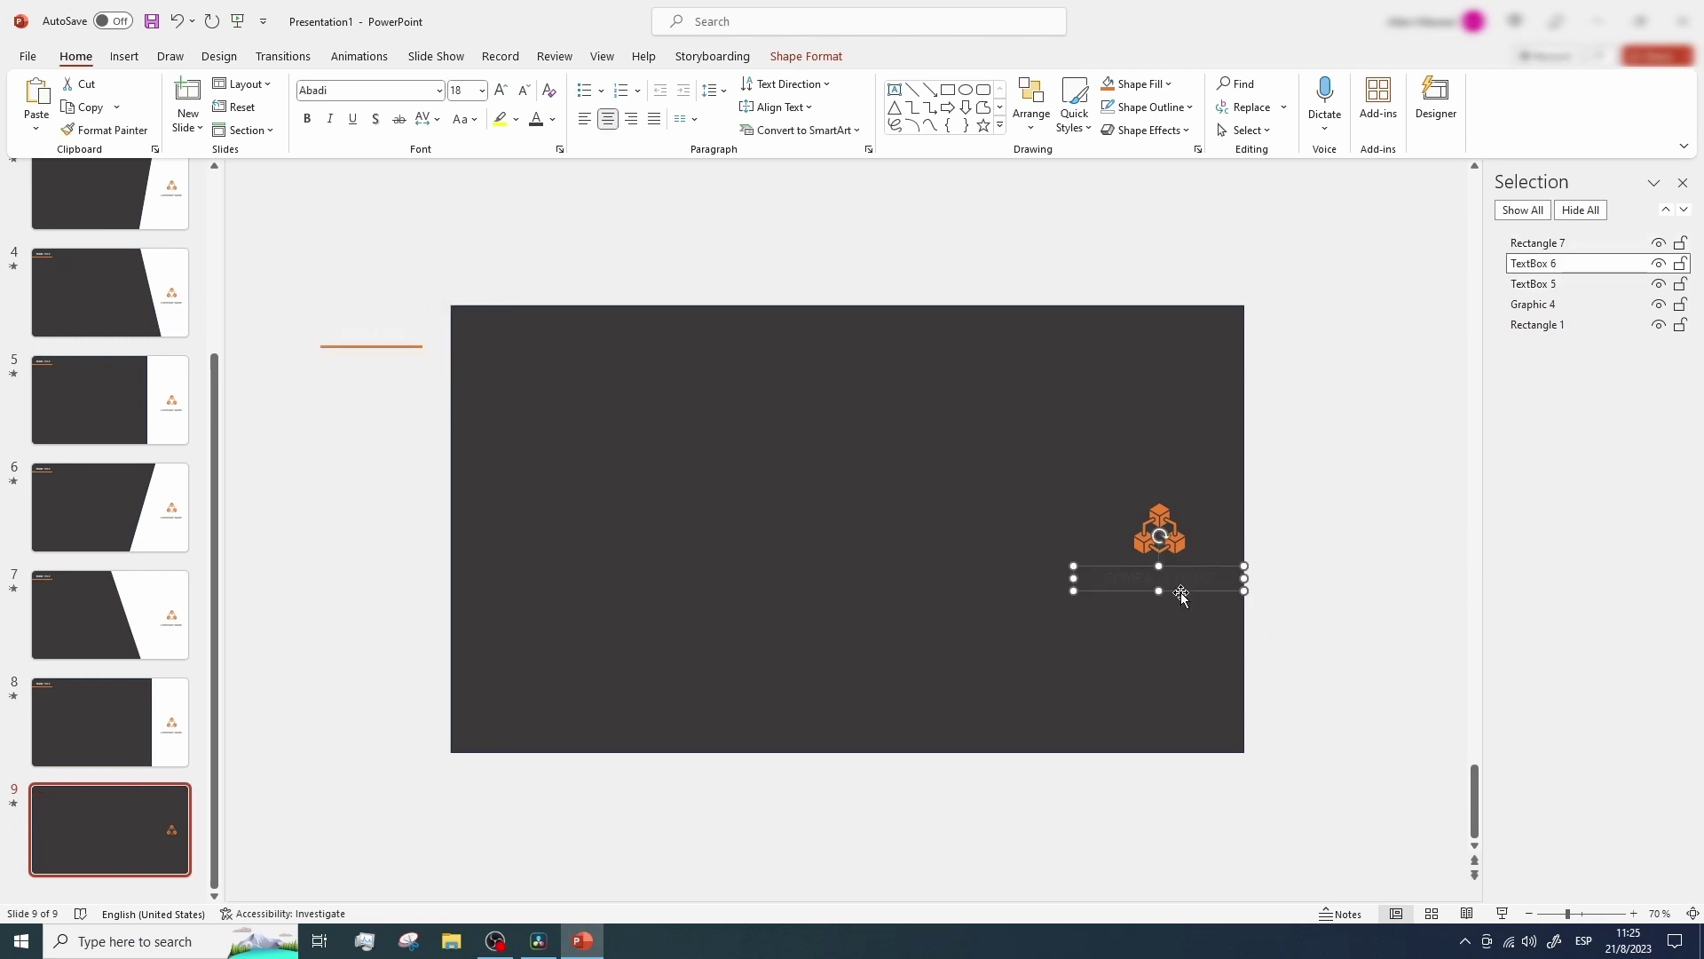
left_click(552, 119)
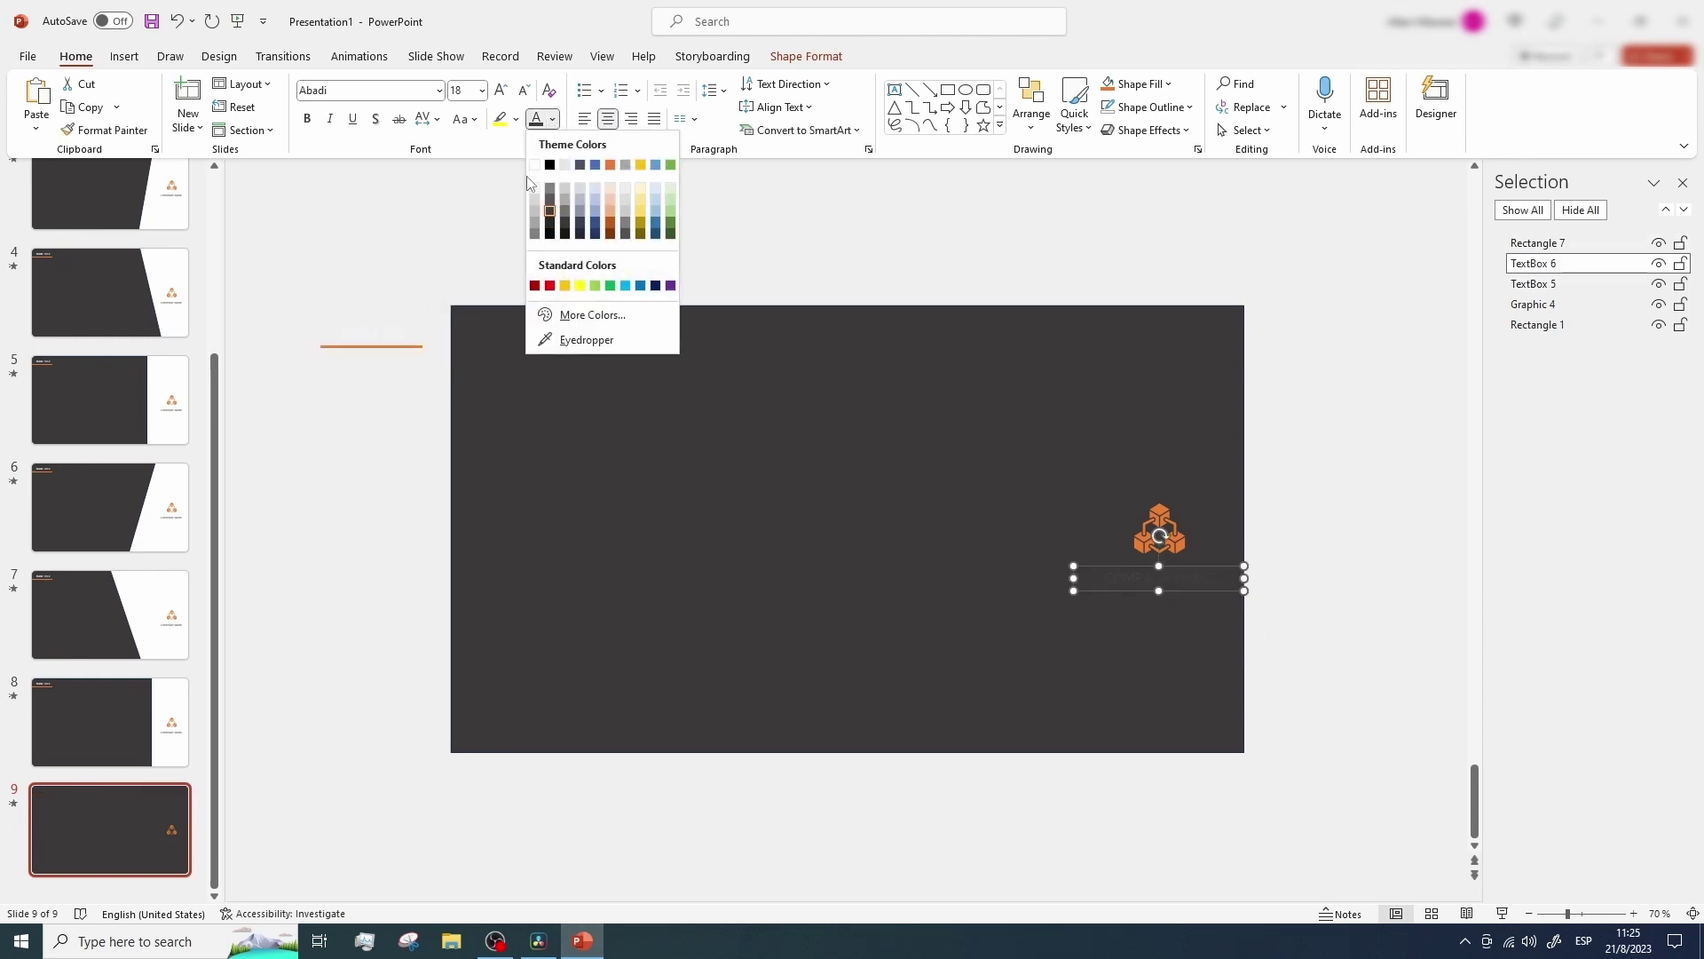
left_click(538, 189)
left_click_drag(1154, 517, 841, 517)
left_click_drag(1150, 582, 821, 580)
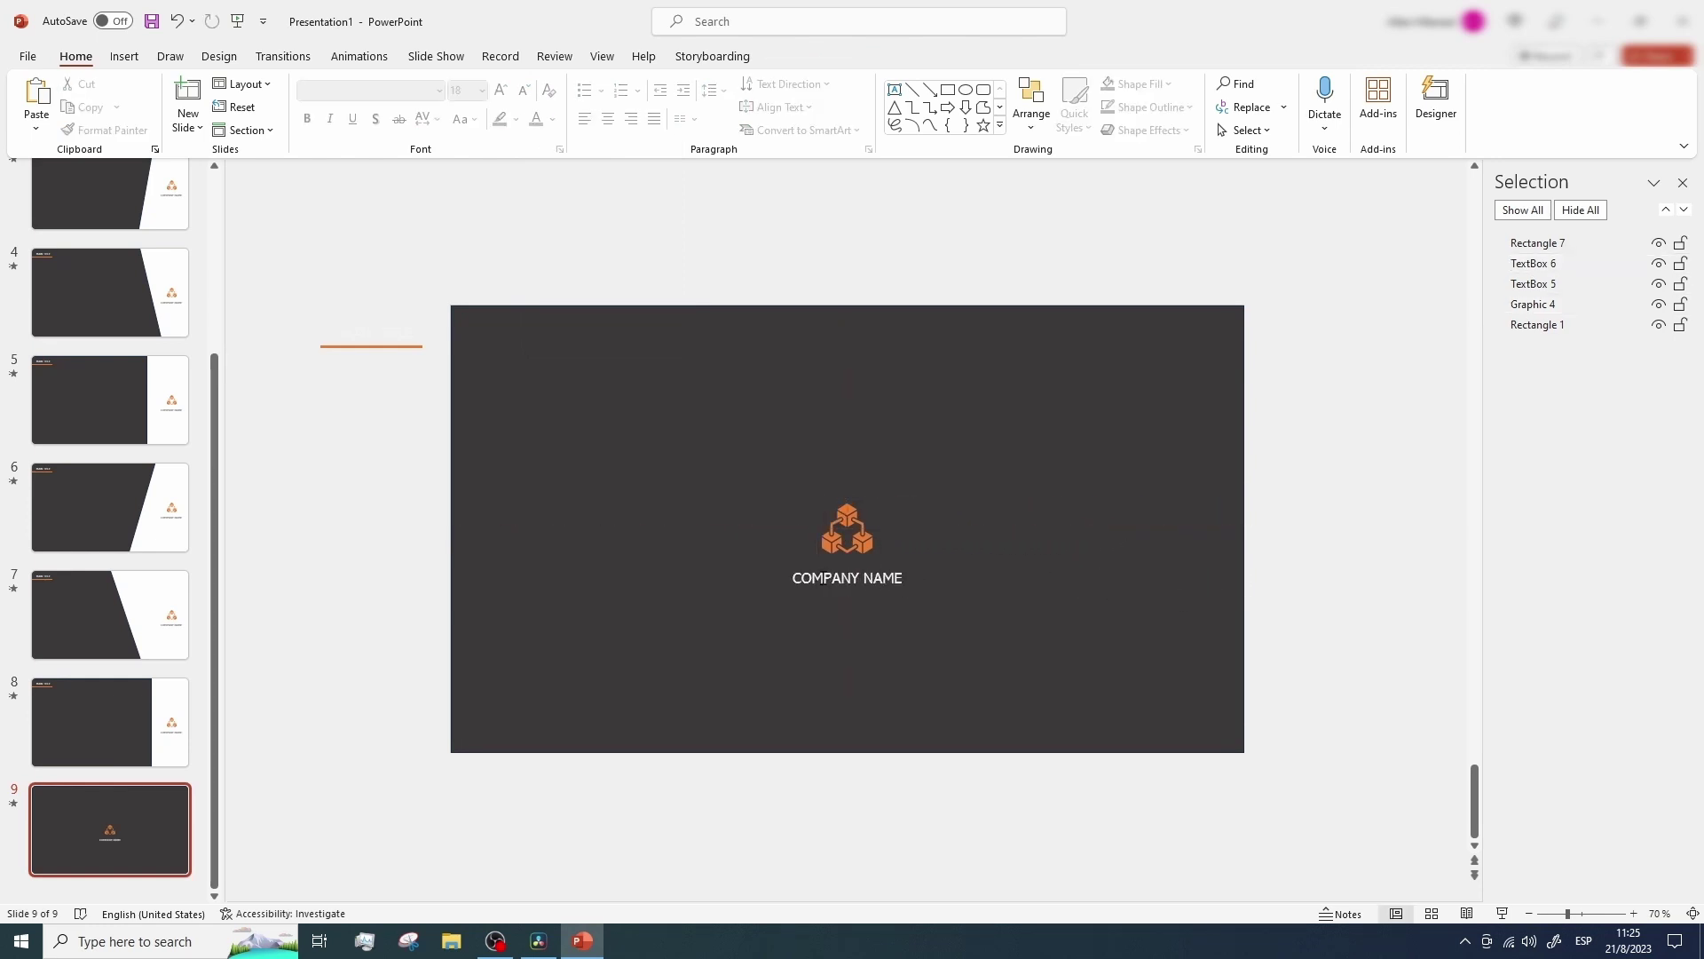
Delete the Fade animation from the COMPANY NAME text on slide 9
left_click(825, 578)
left_click(886, 593)
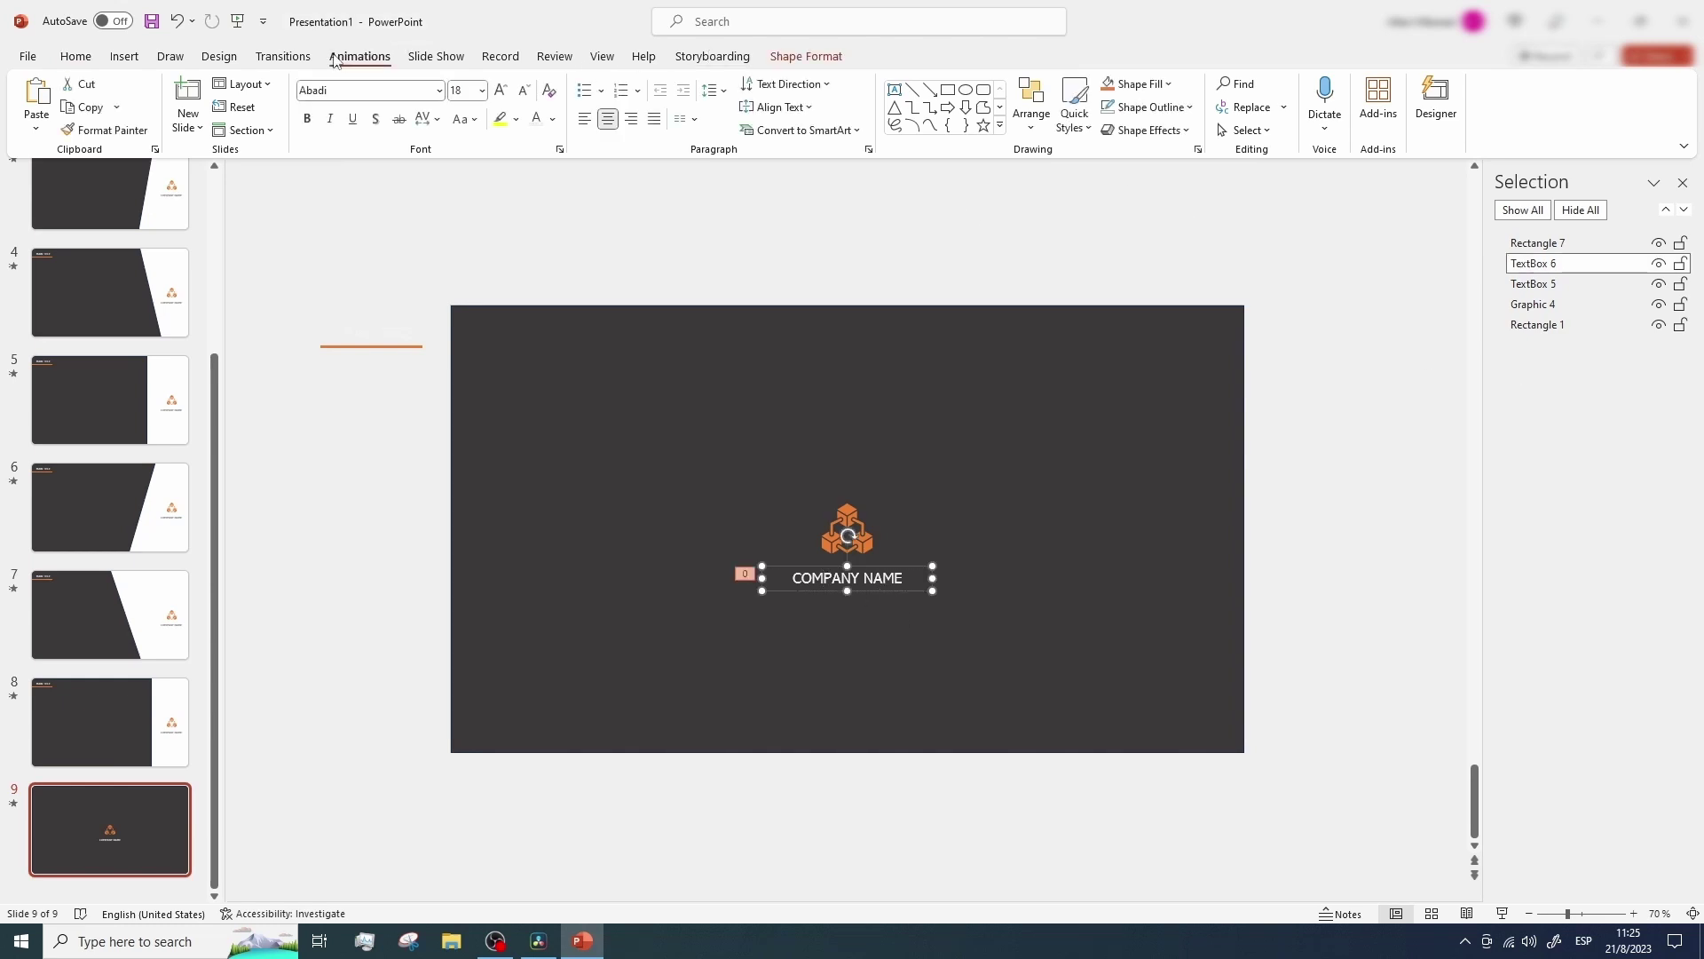
key("alt+a")
left_click(1296, 84)
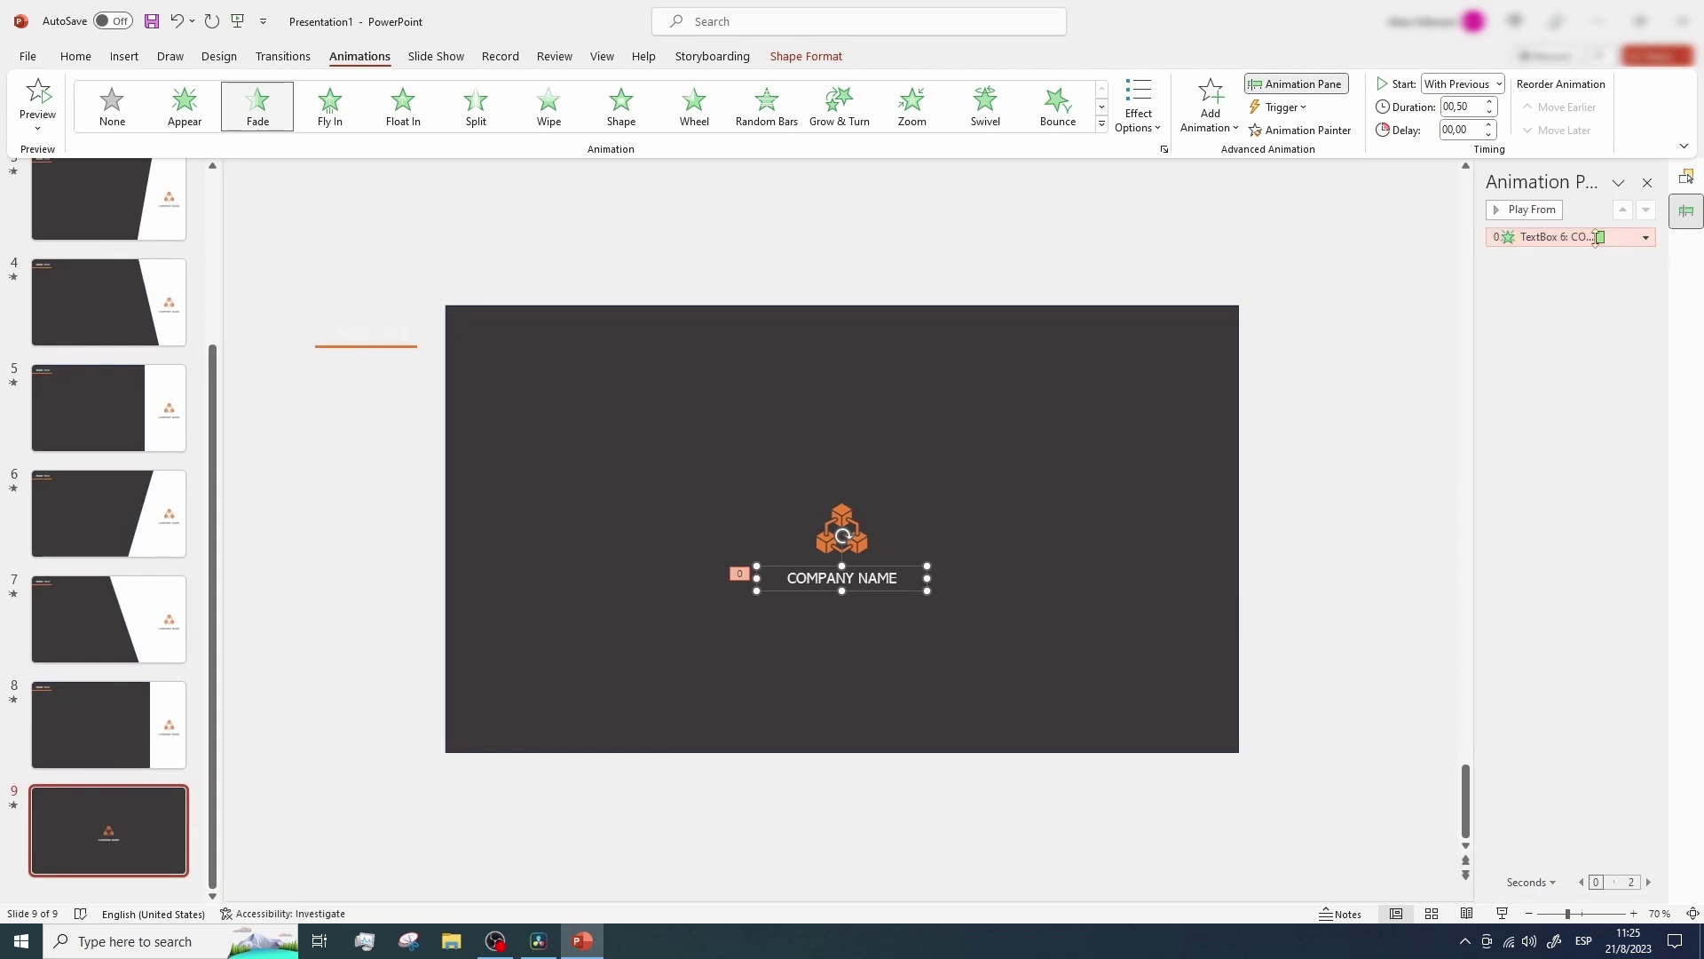
left_click(1597, 345)
left_click(1571, 238)
key("Delete")
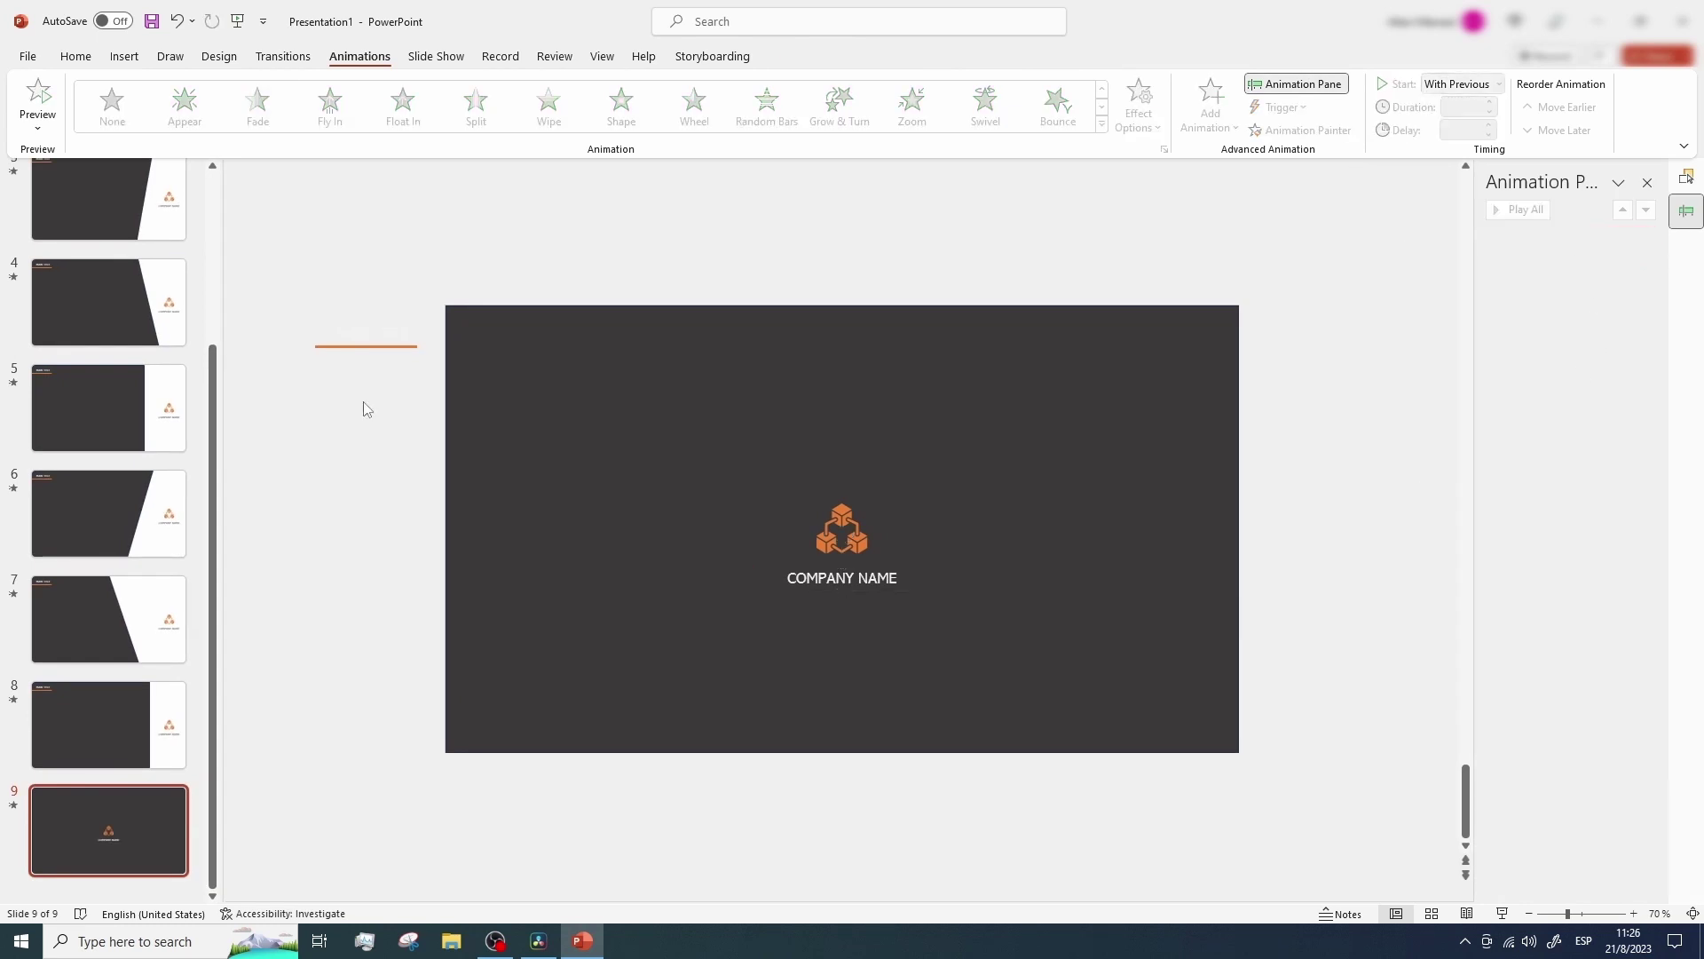
key("ctrl+z")
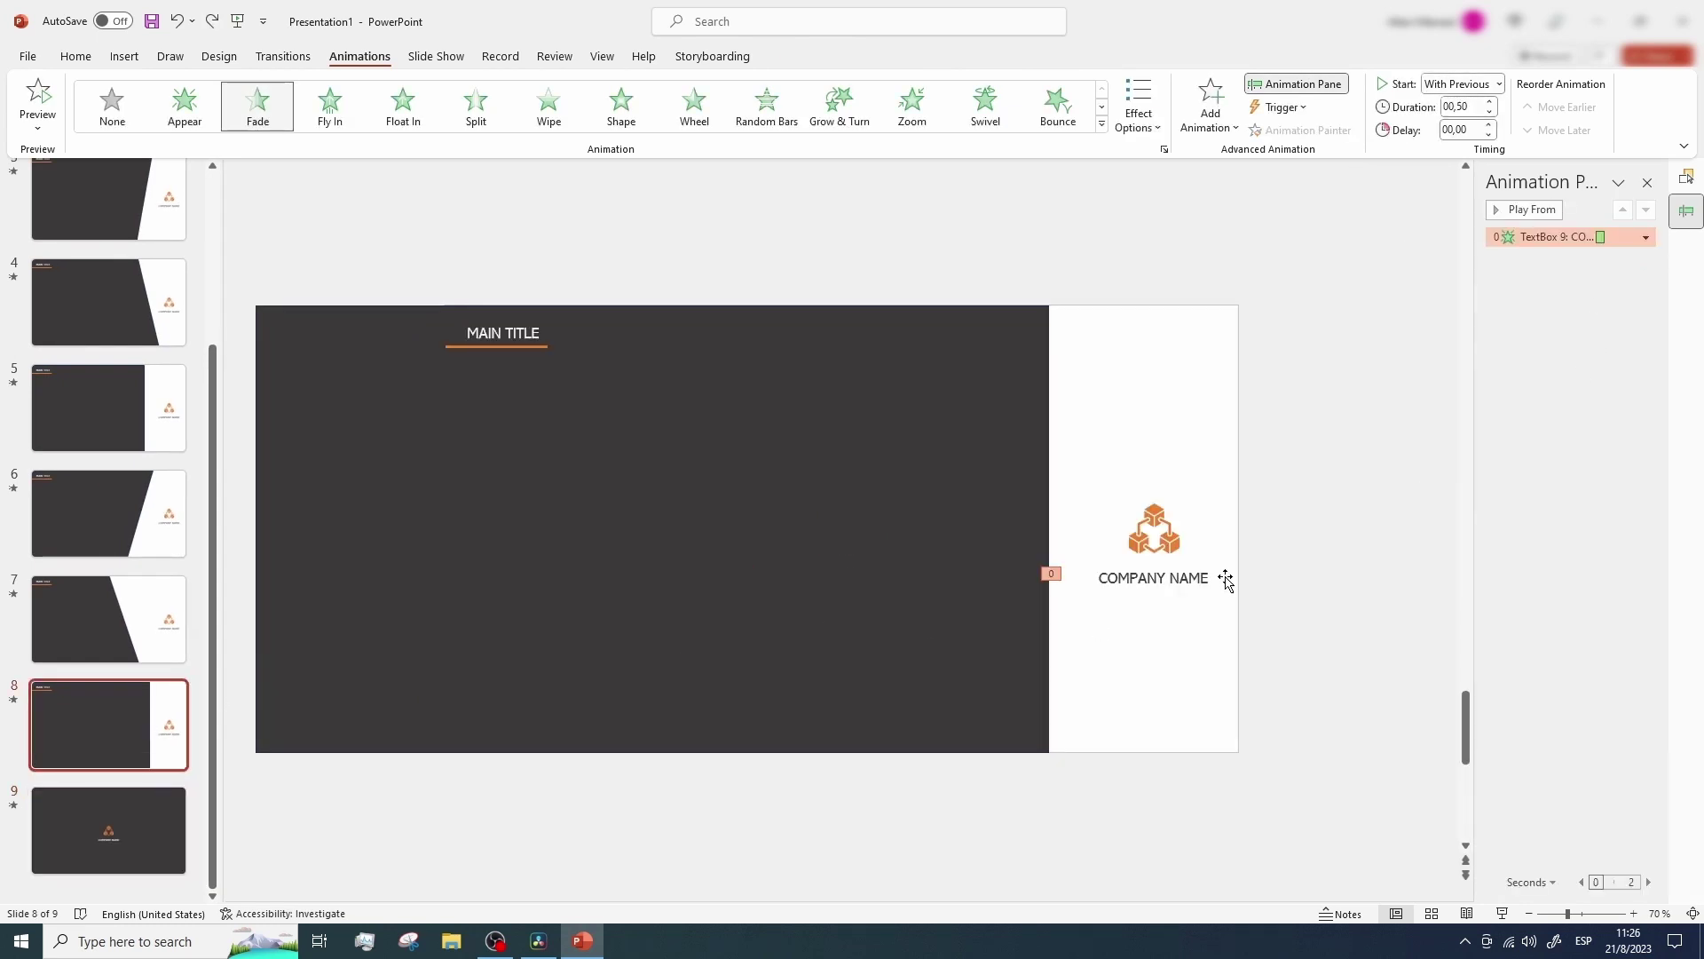
Delete the COMPANY NAME text's Fade animation from slides 8 through 3
left_click(1199, 579)
left_click(1576, 242)
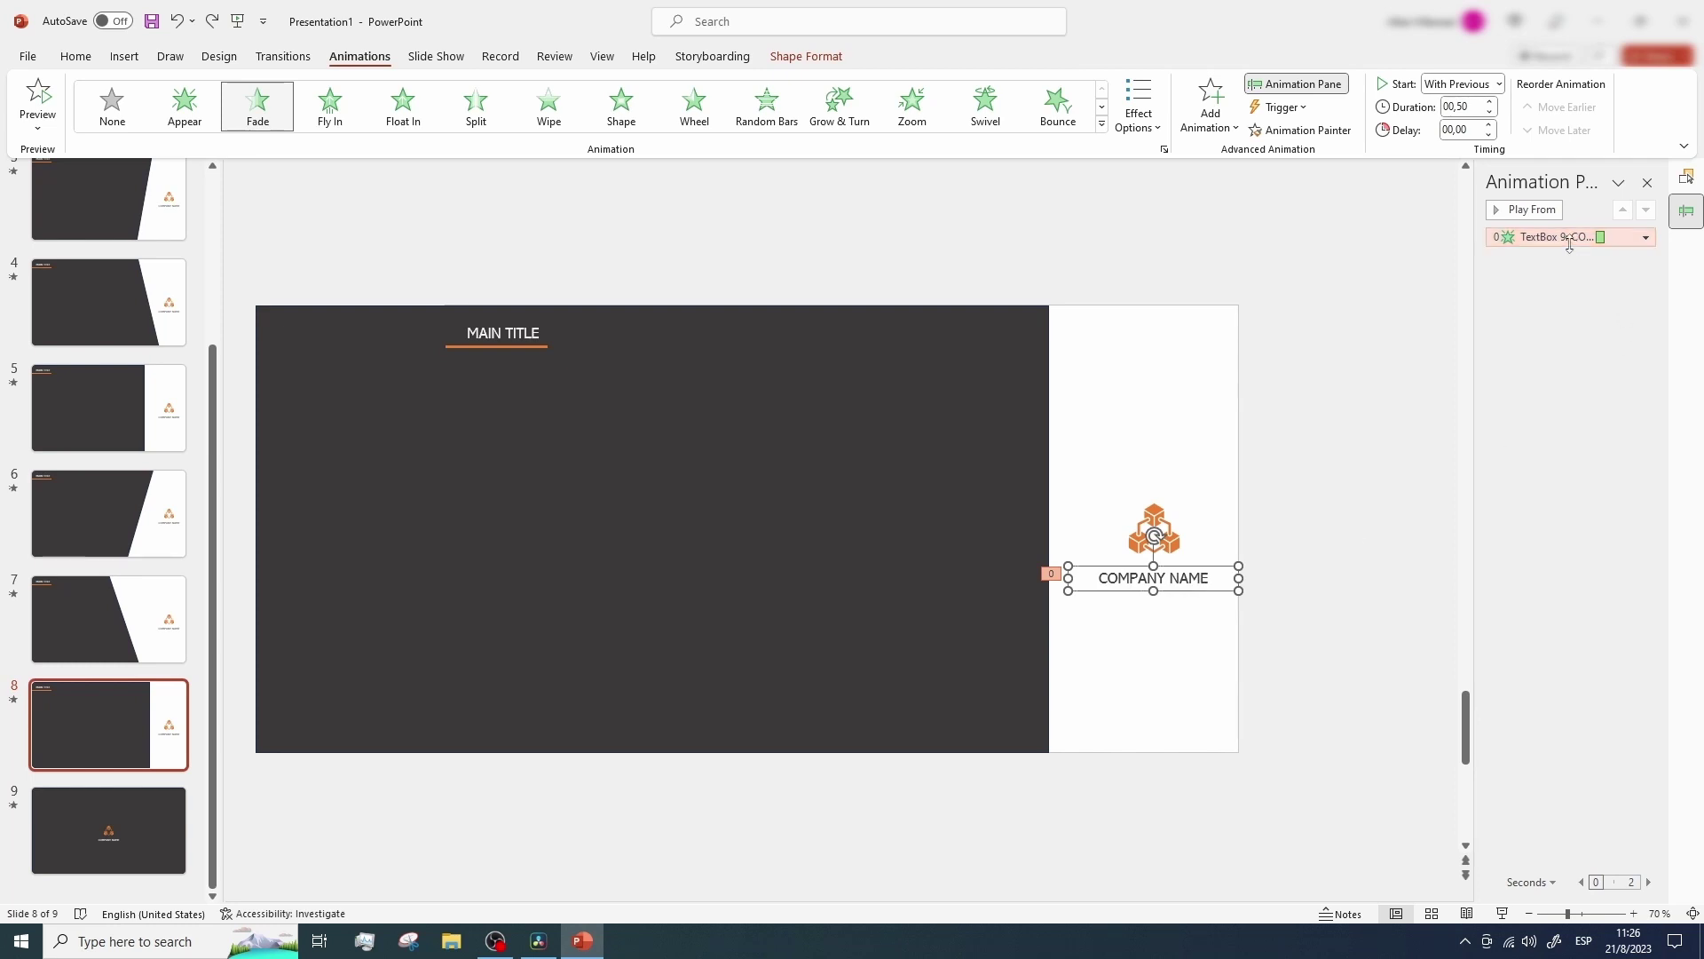
key("Delete")
left_click(23, 611)
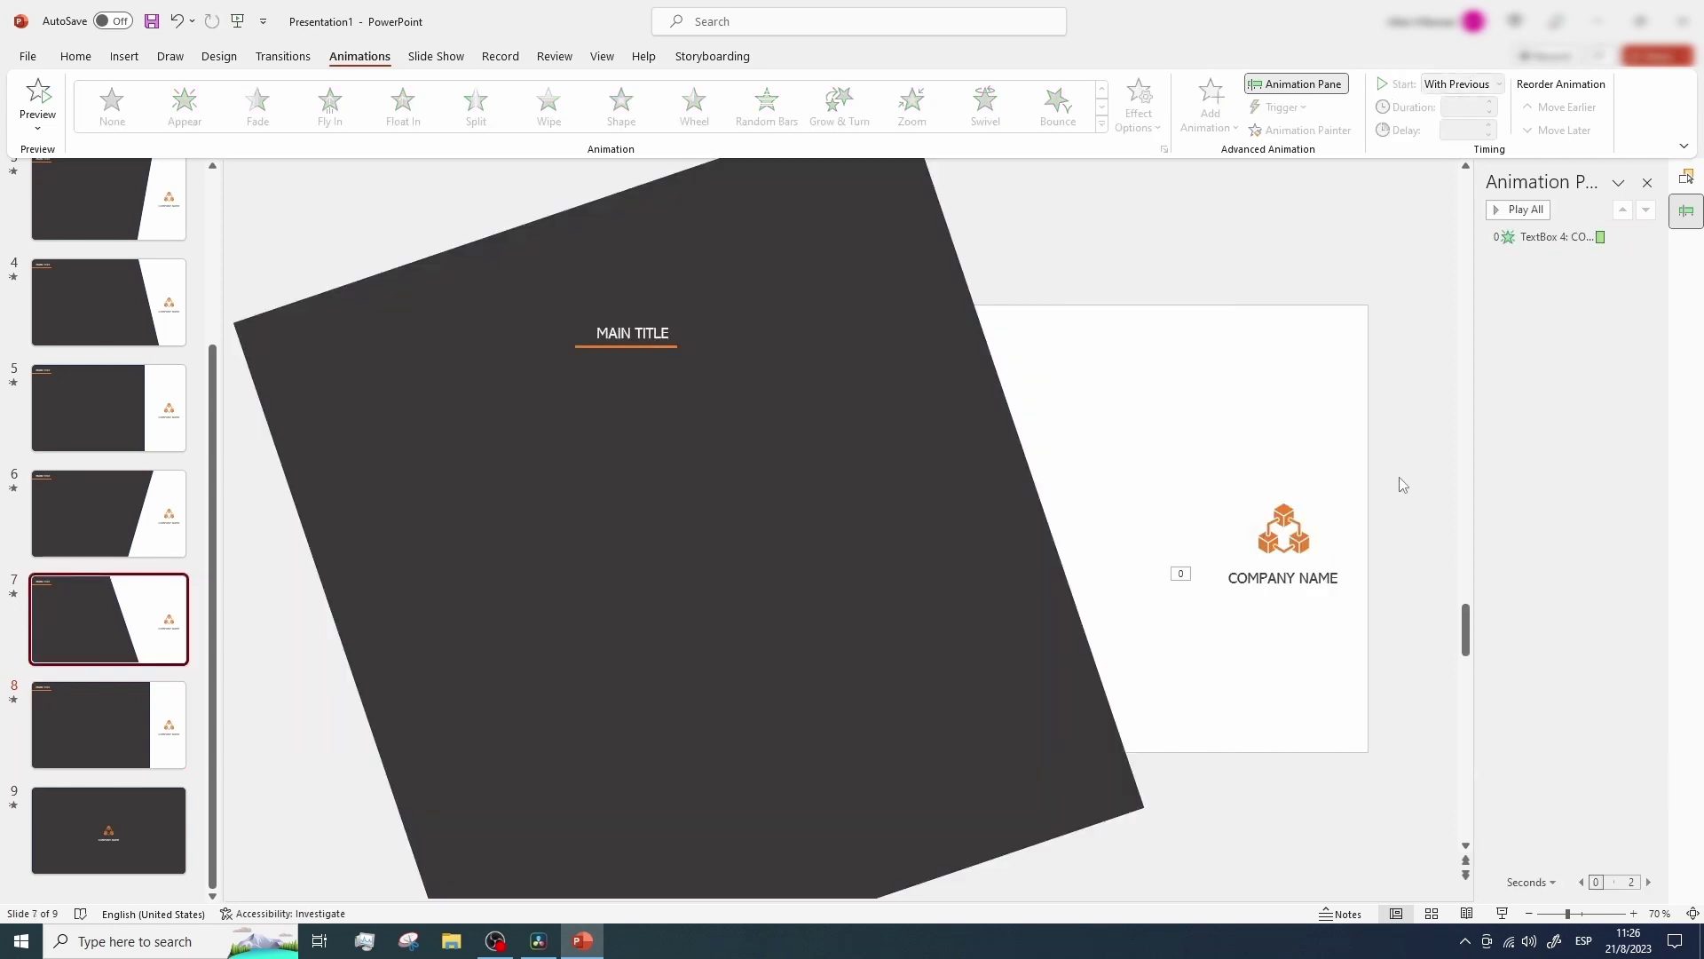
left_click(1552, 238)
key("Delete")
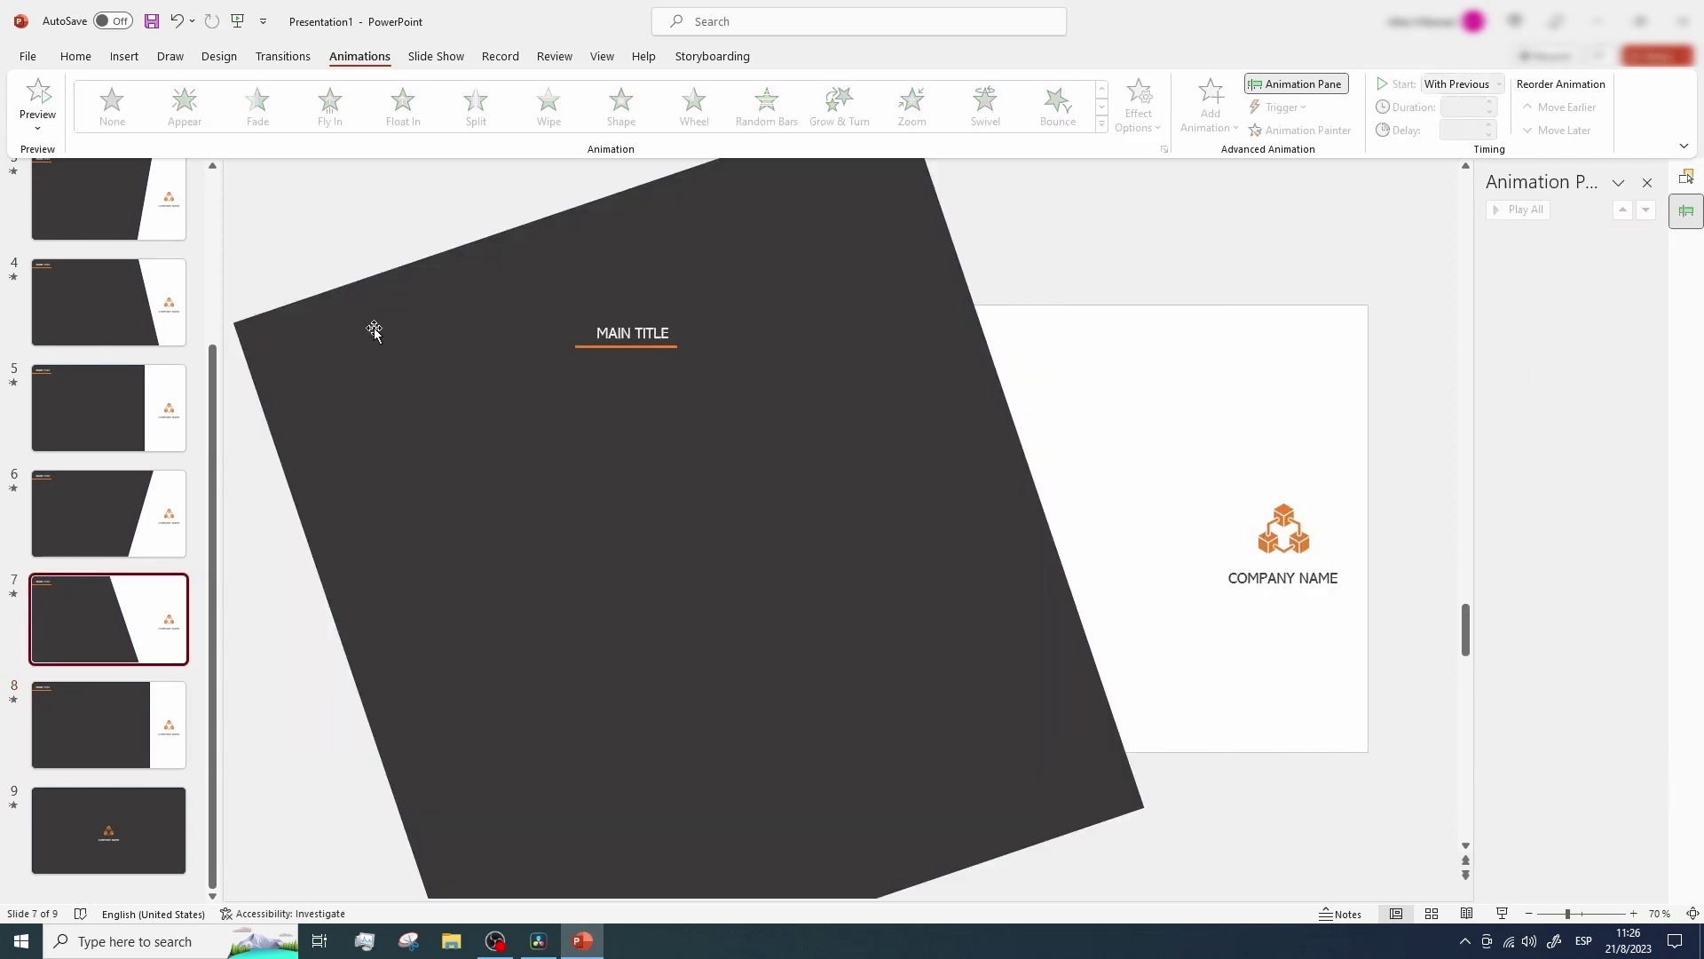
left_click(169, 473)
scroll(1313, 462, "up", 4)
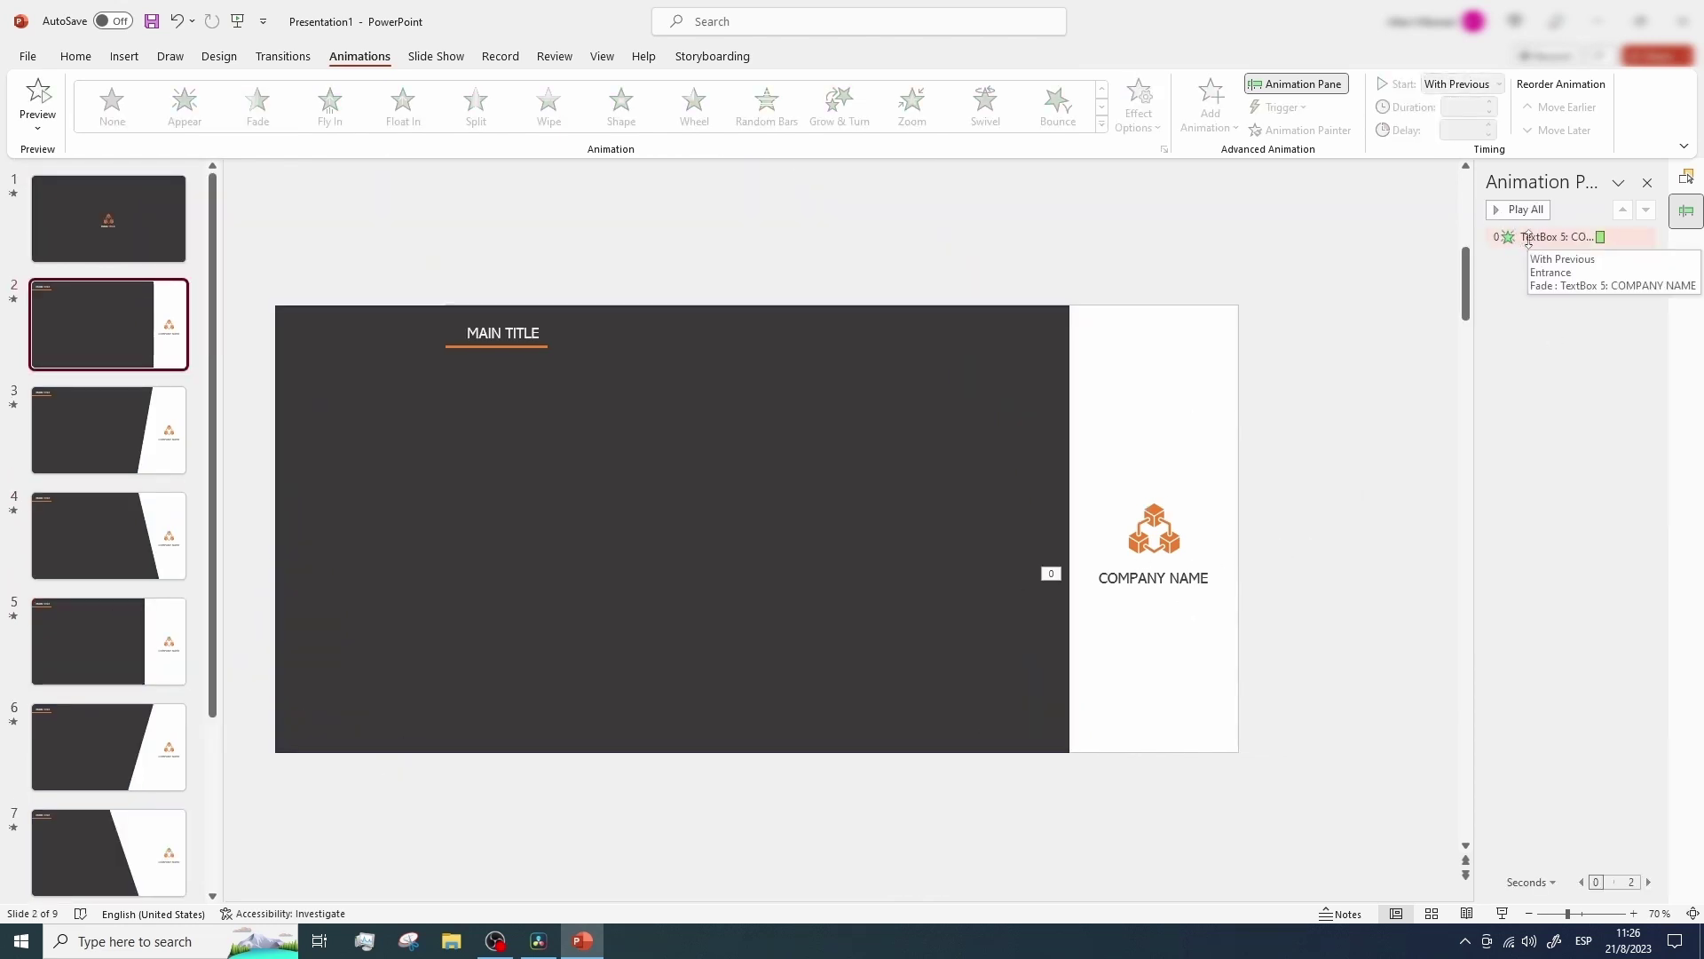
left_click(103, 429)
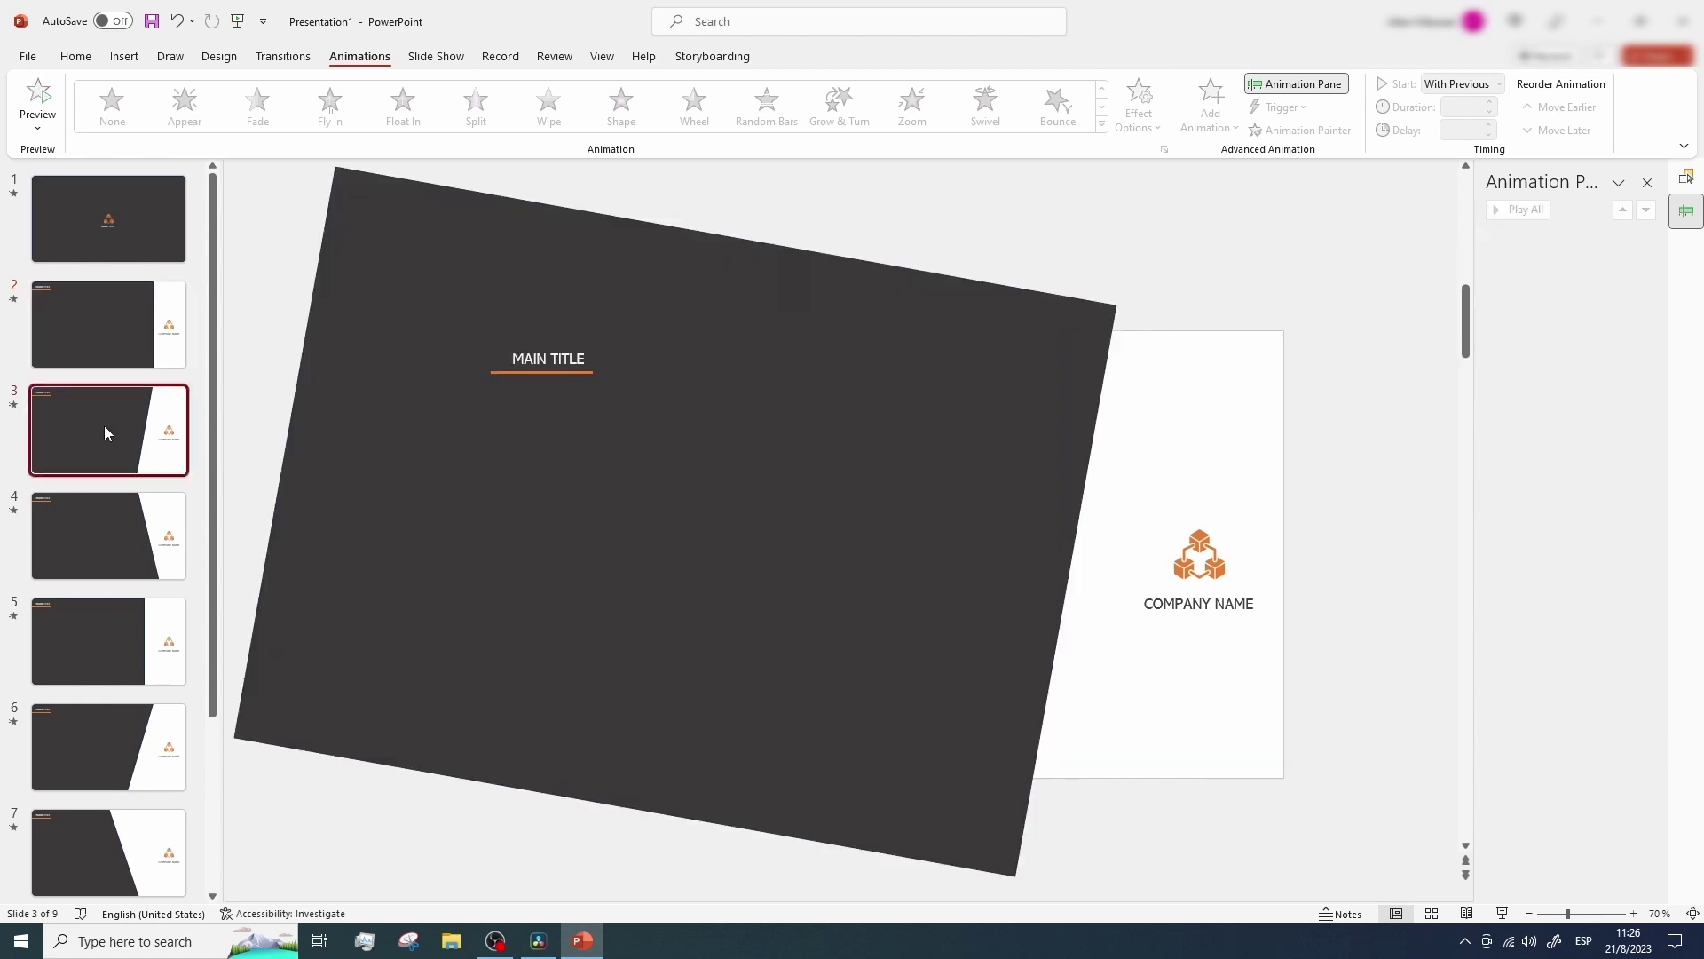
key("Tab")
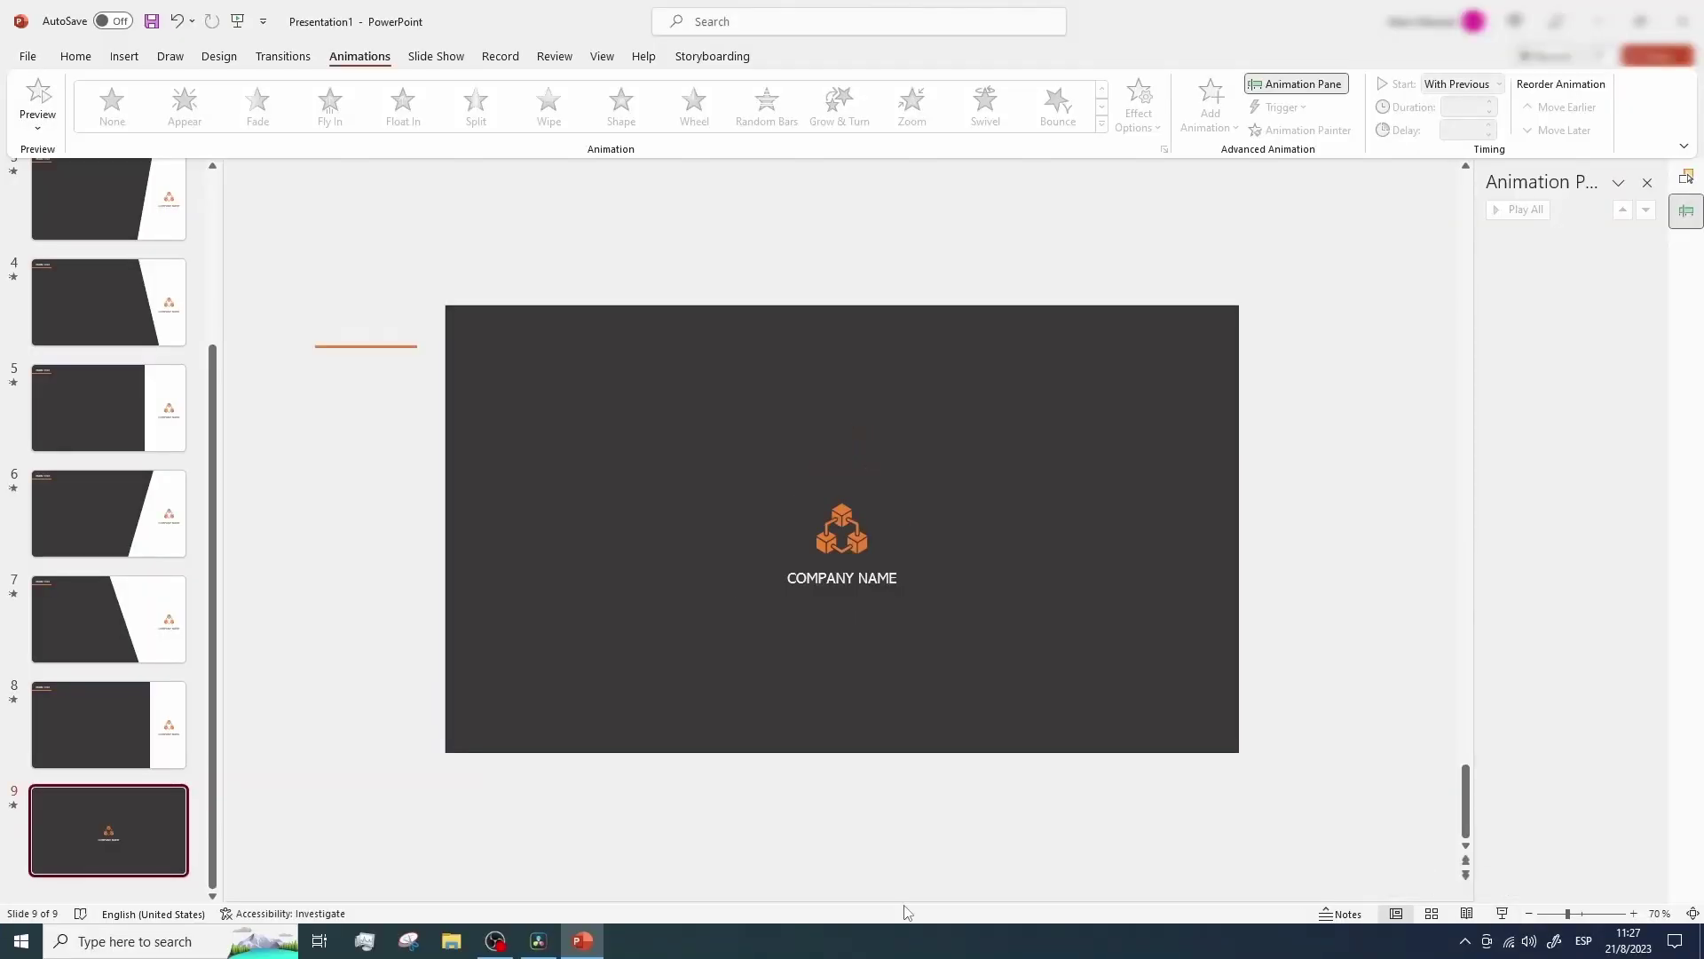
Add a blank slide 10 after the closing slide and insert a 2.54 cm block arc on it
right_click(135, 883)
left_click(188, 848)
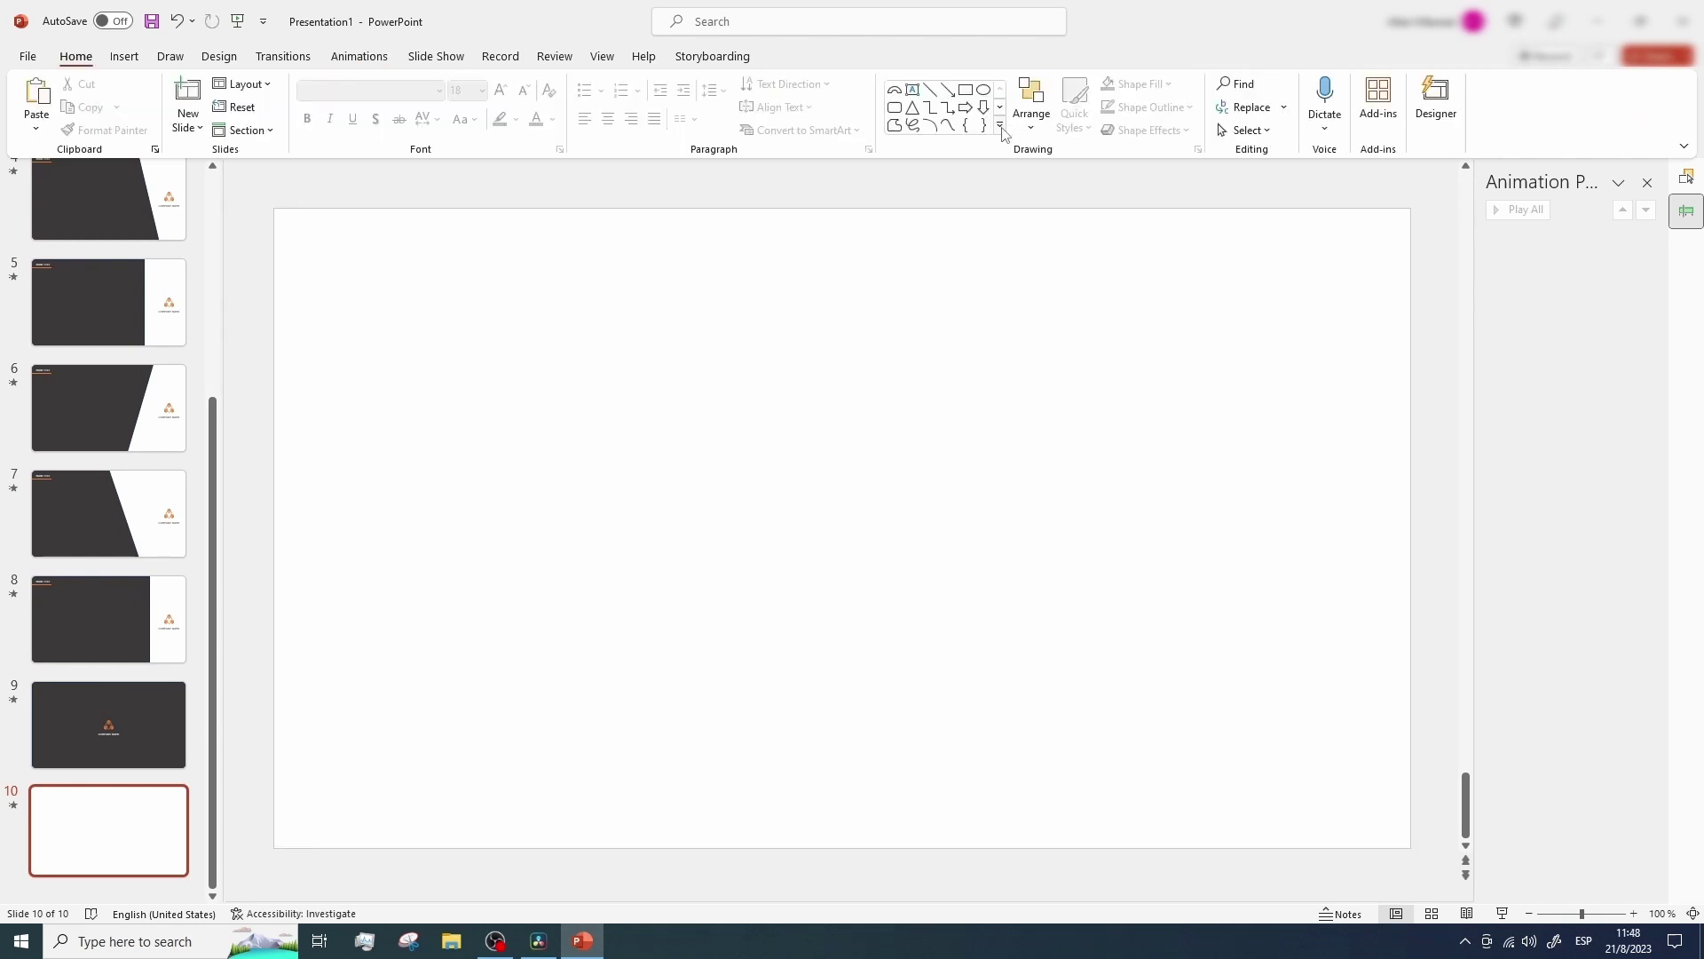
left_click(1001, 127)
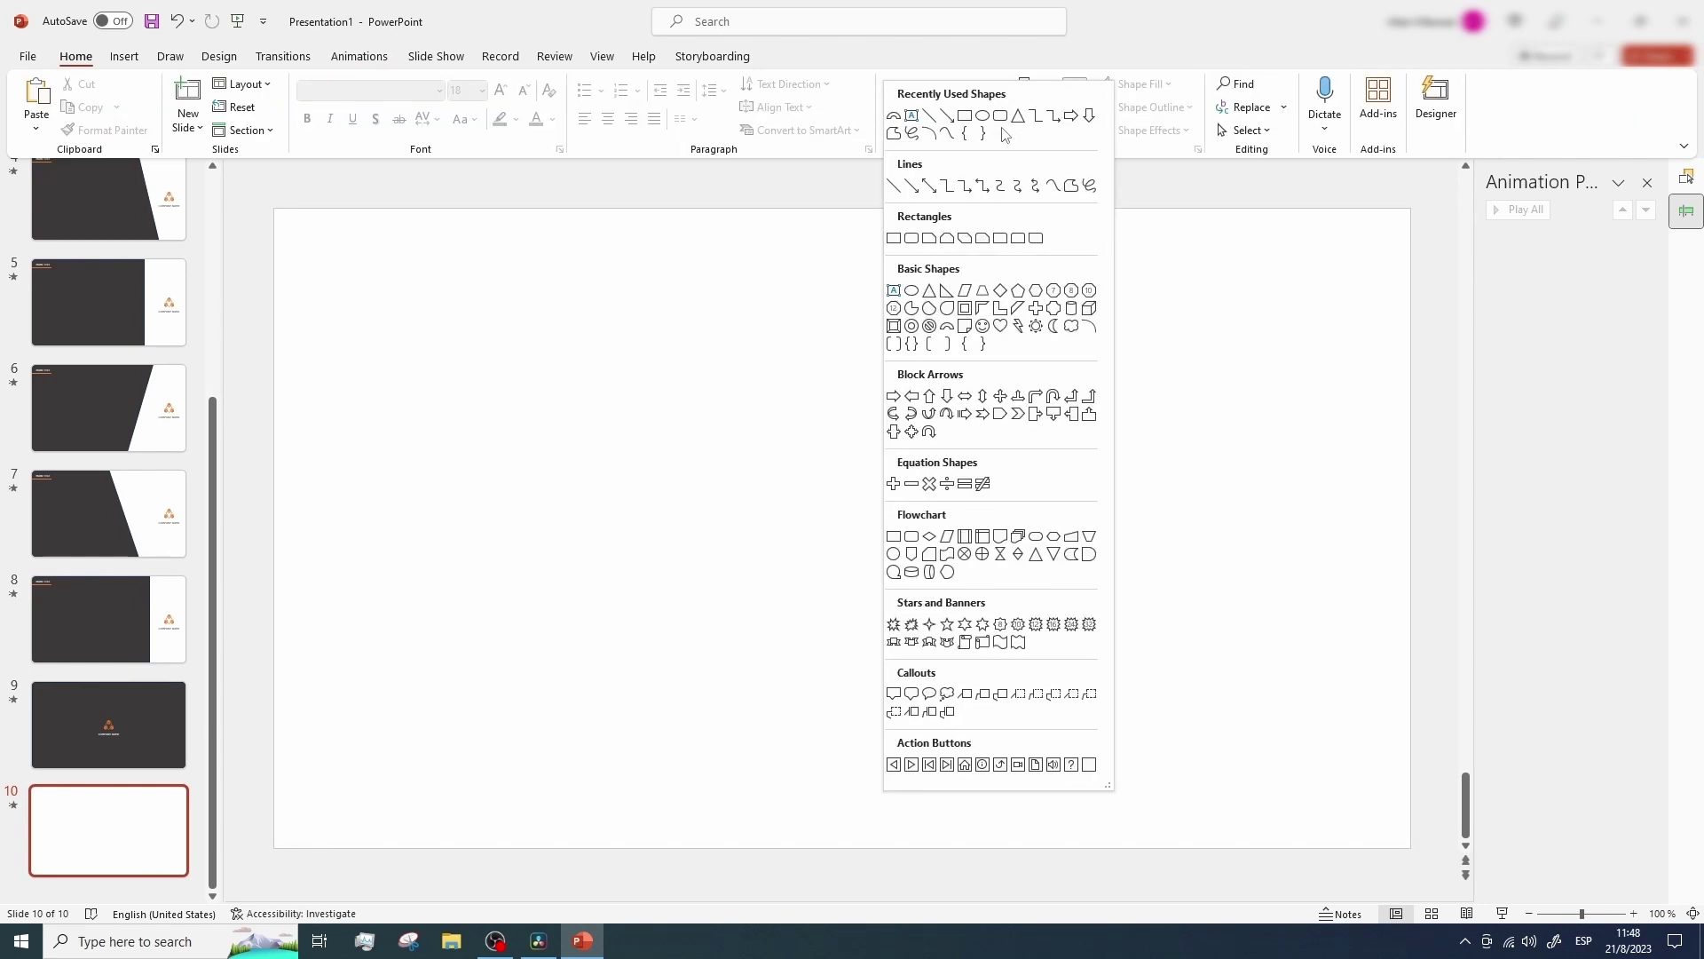
left_click(944, 323)
left_click(575, 361)
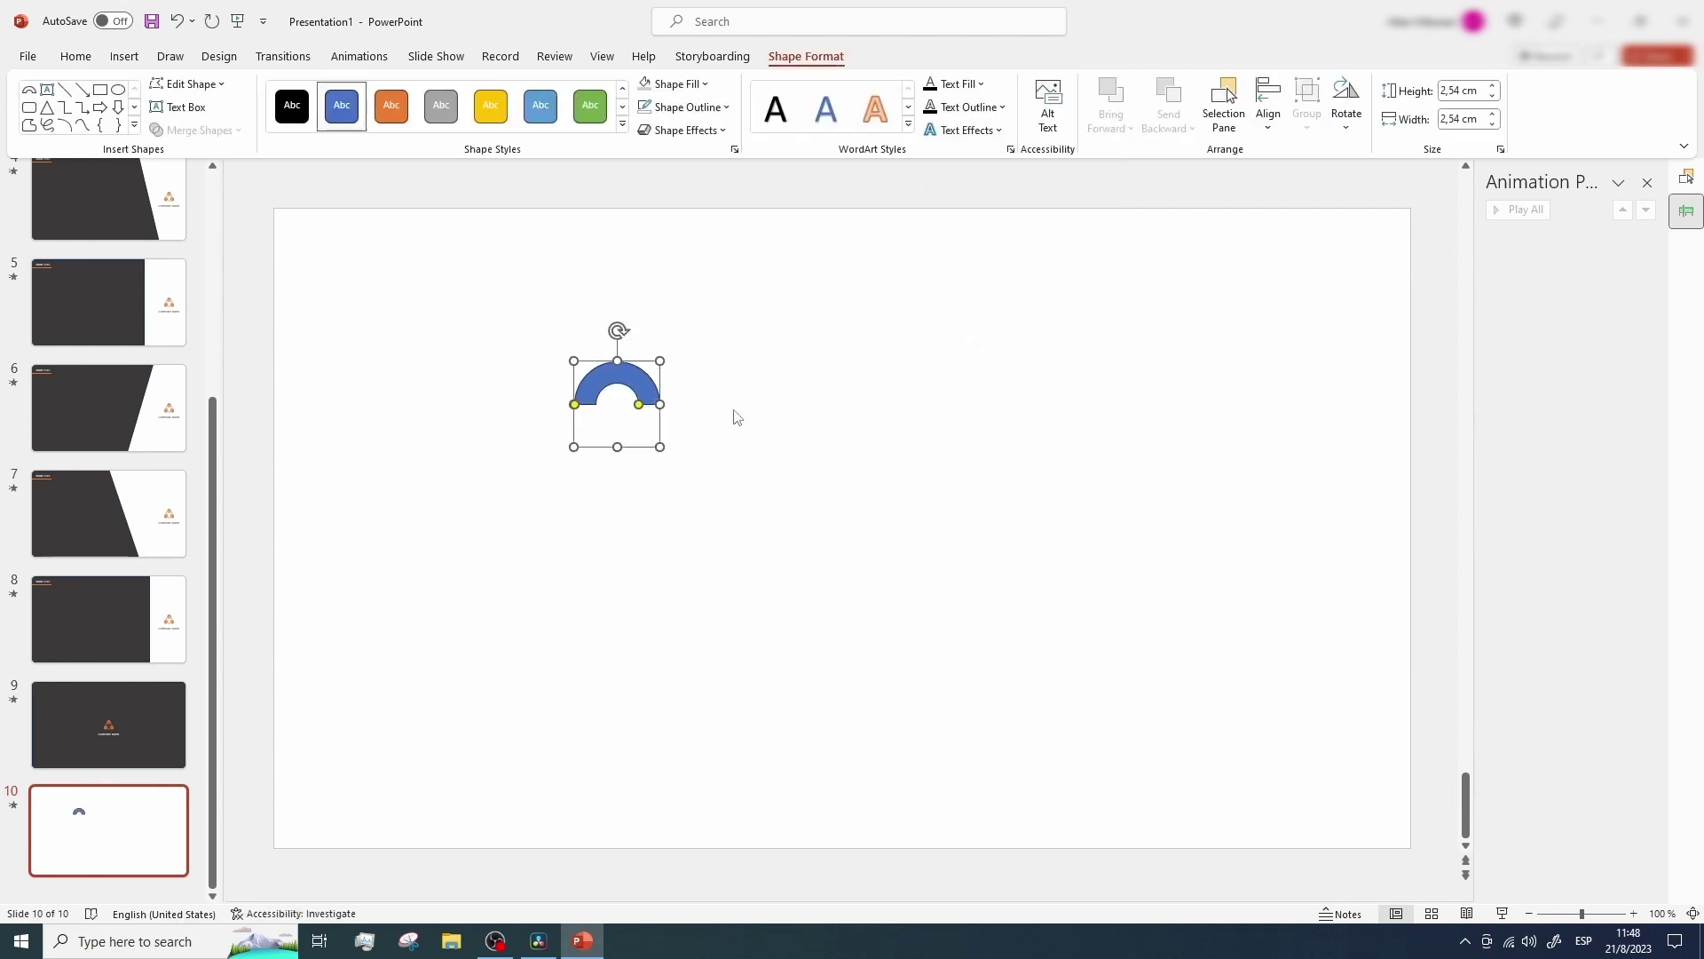
Shorten the block arc's sweep from a half ring to a segment of roughly one eighth of a ring
scroll(871, 454, "up", 10)
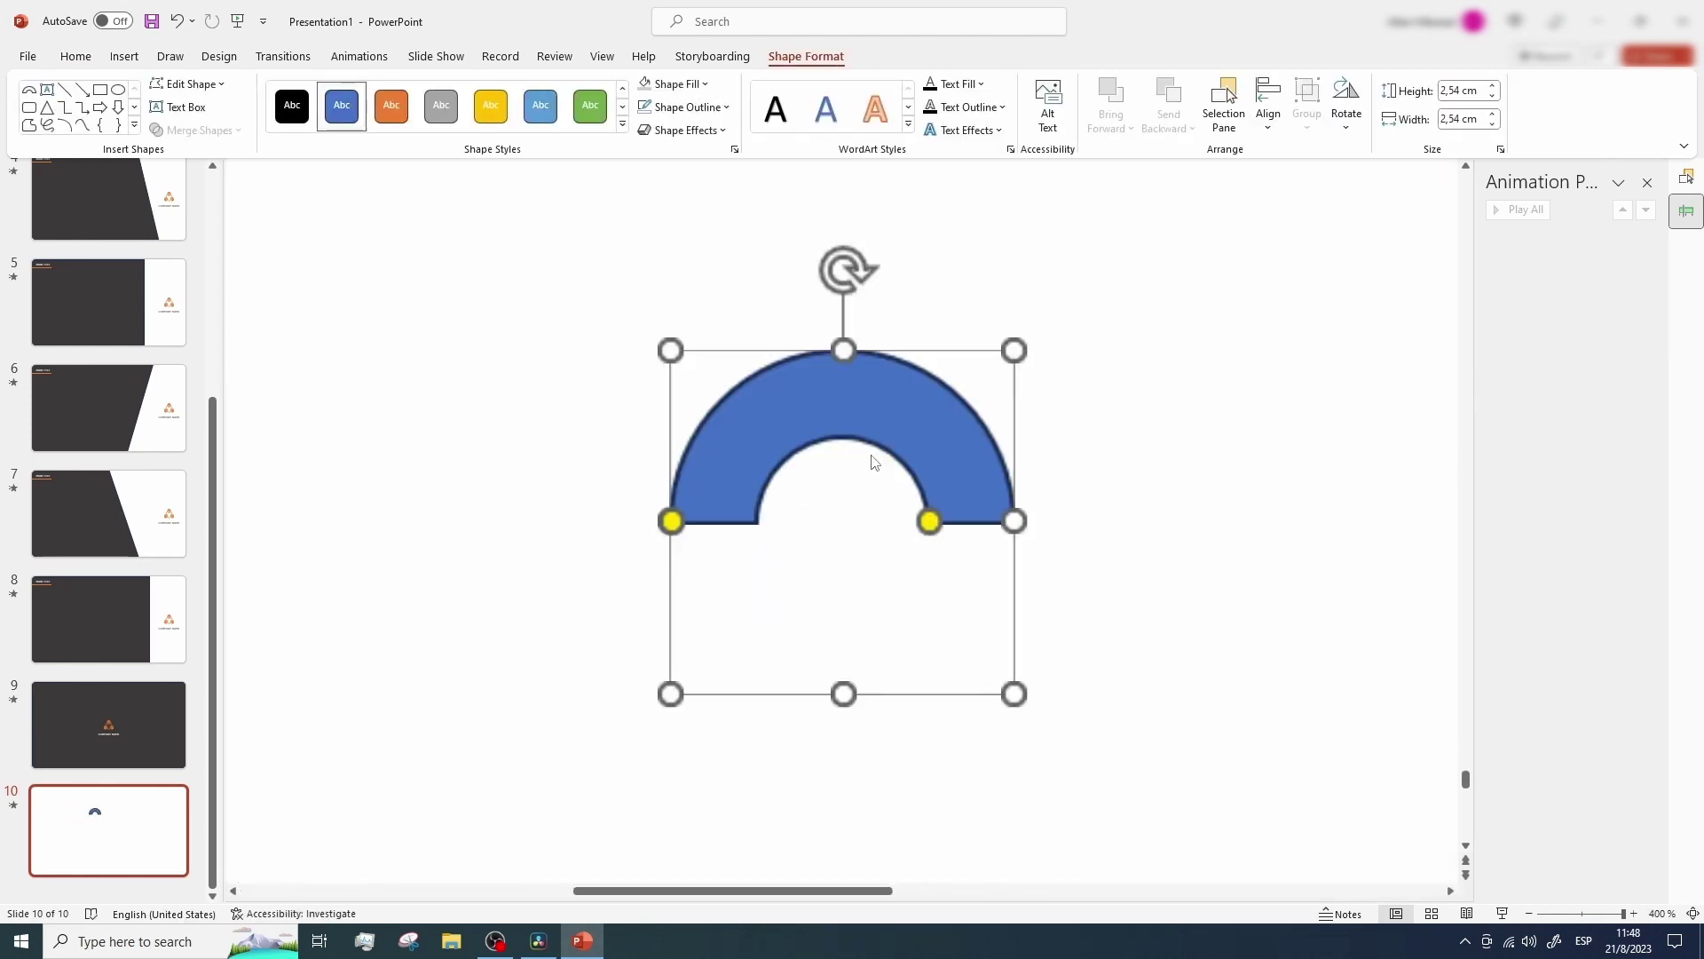
left_click(1167, 464)
left_click(885, 421)
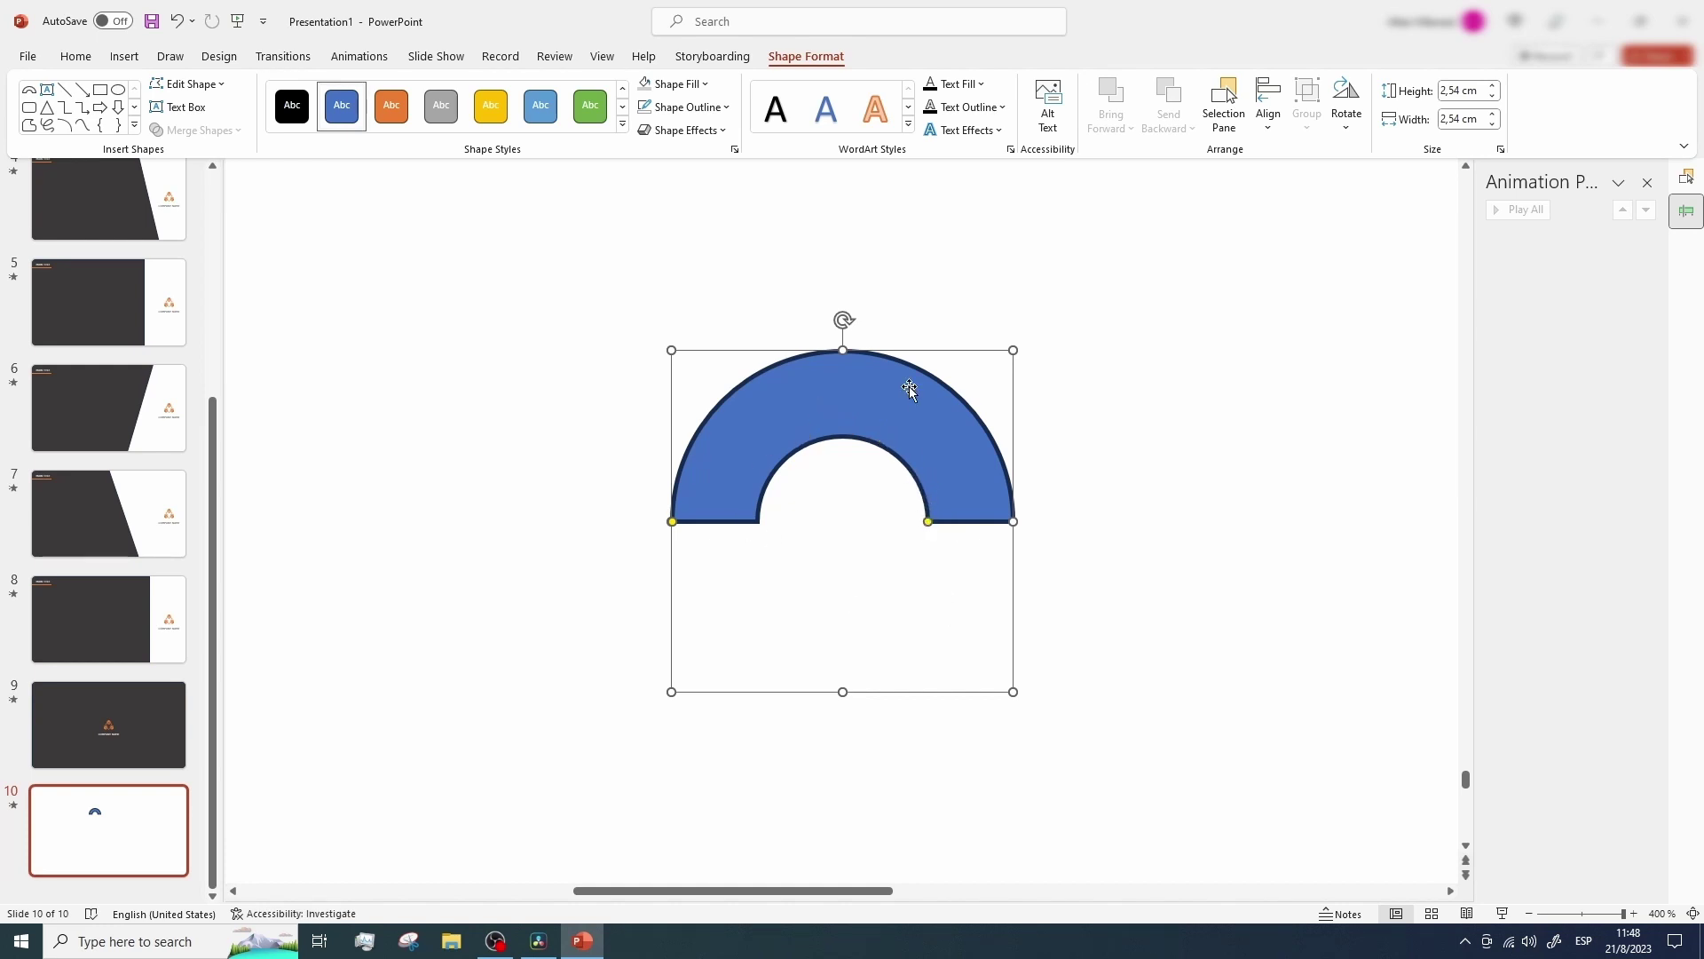
left_click_drag(916, 393, 896, 430)
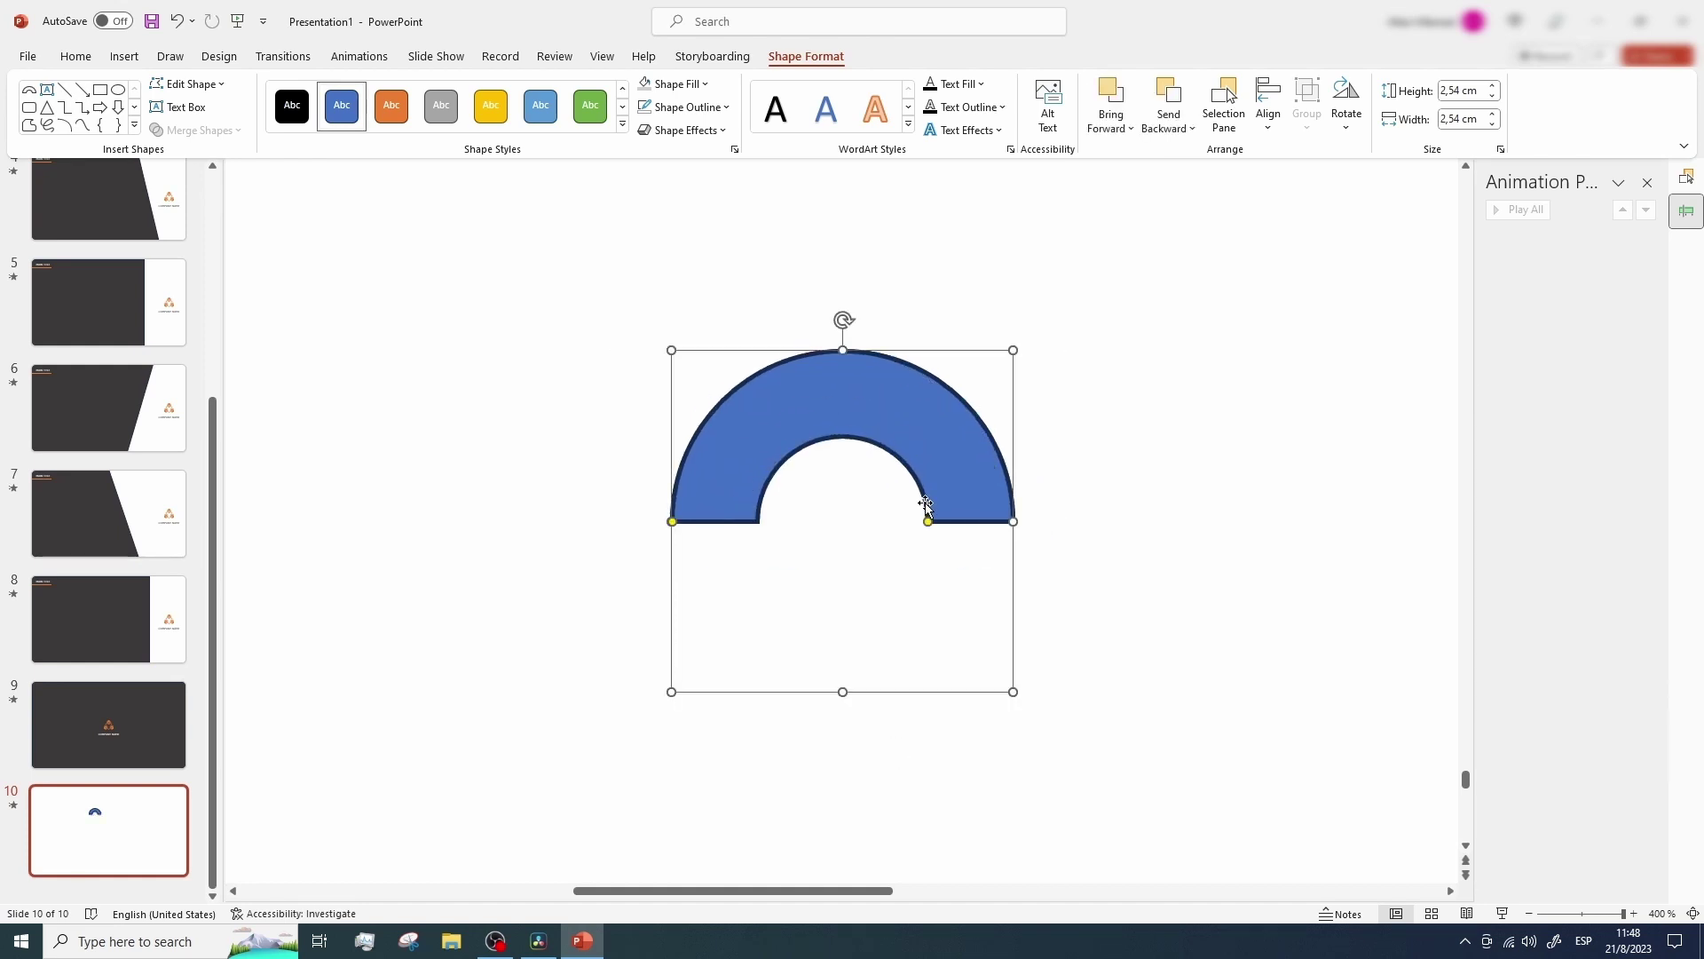
left_click_drag(929, 524, 842, 441)
left_click(1250, 548)
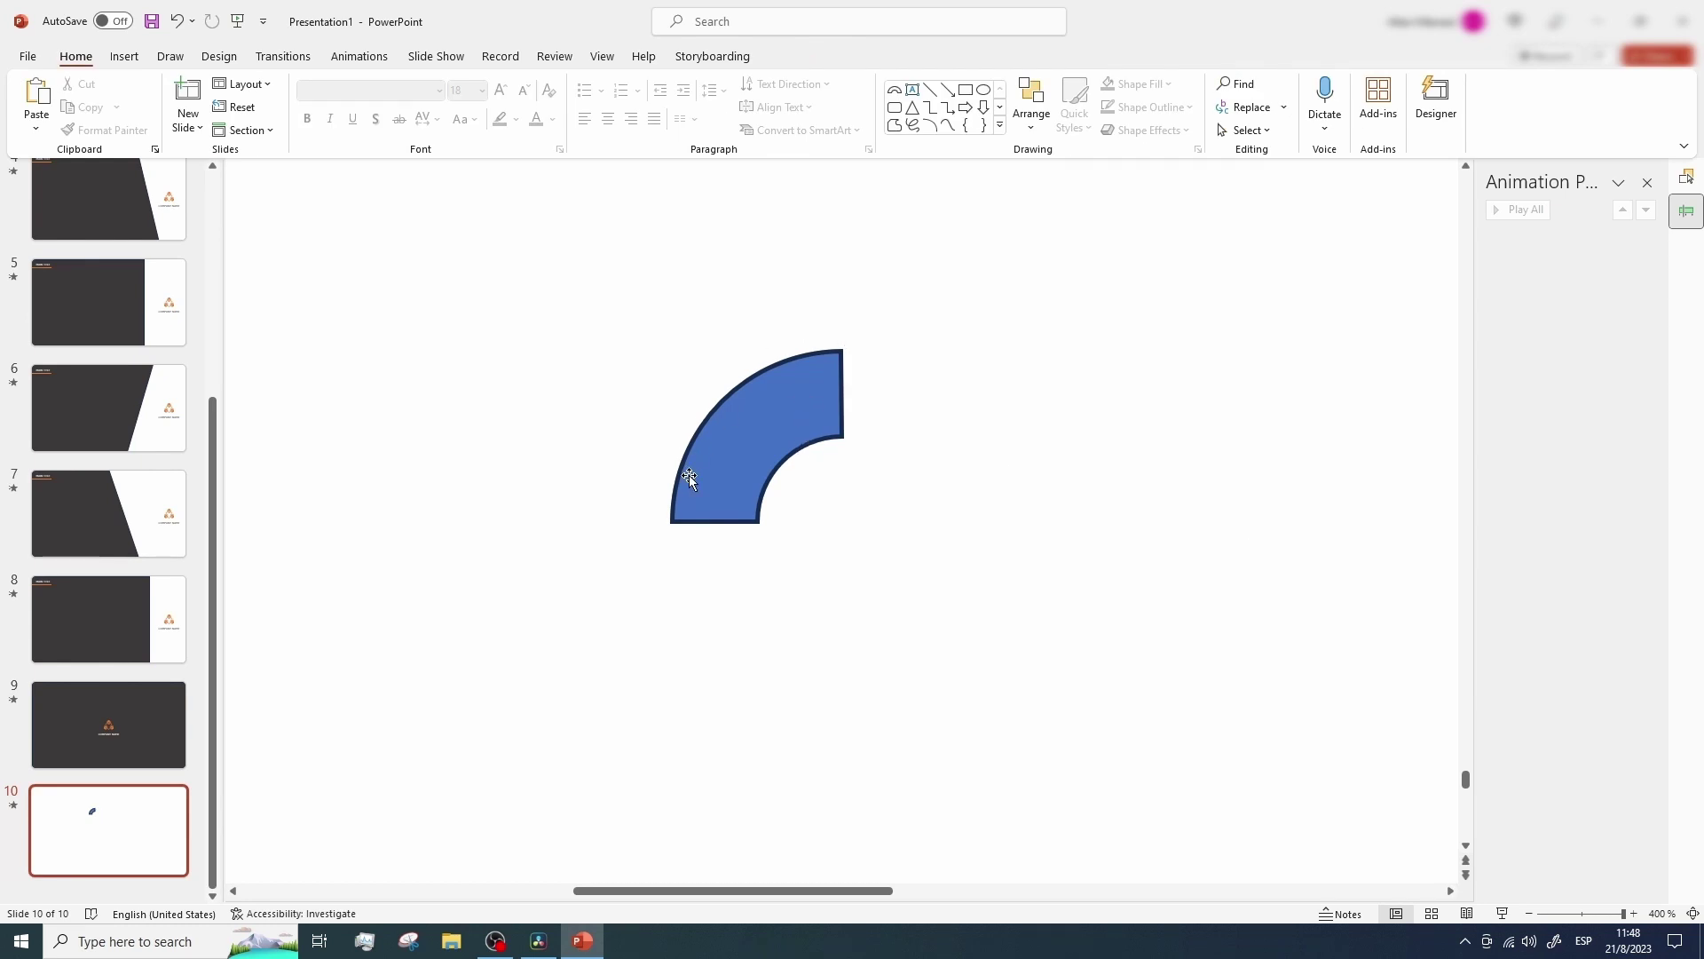
left_click(742, 440)
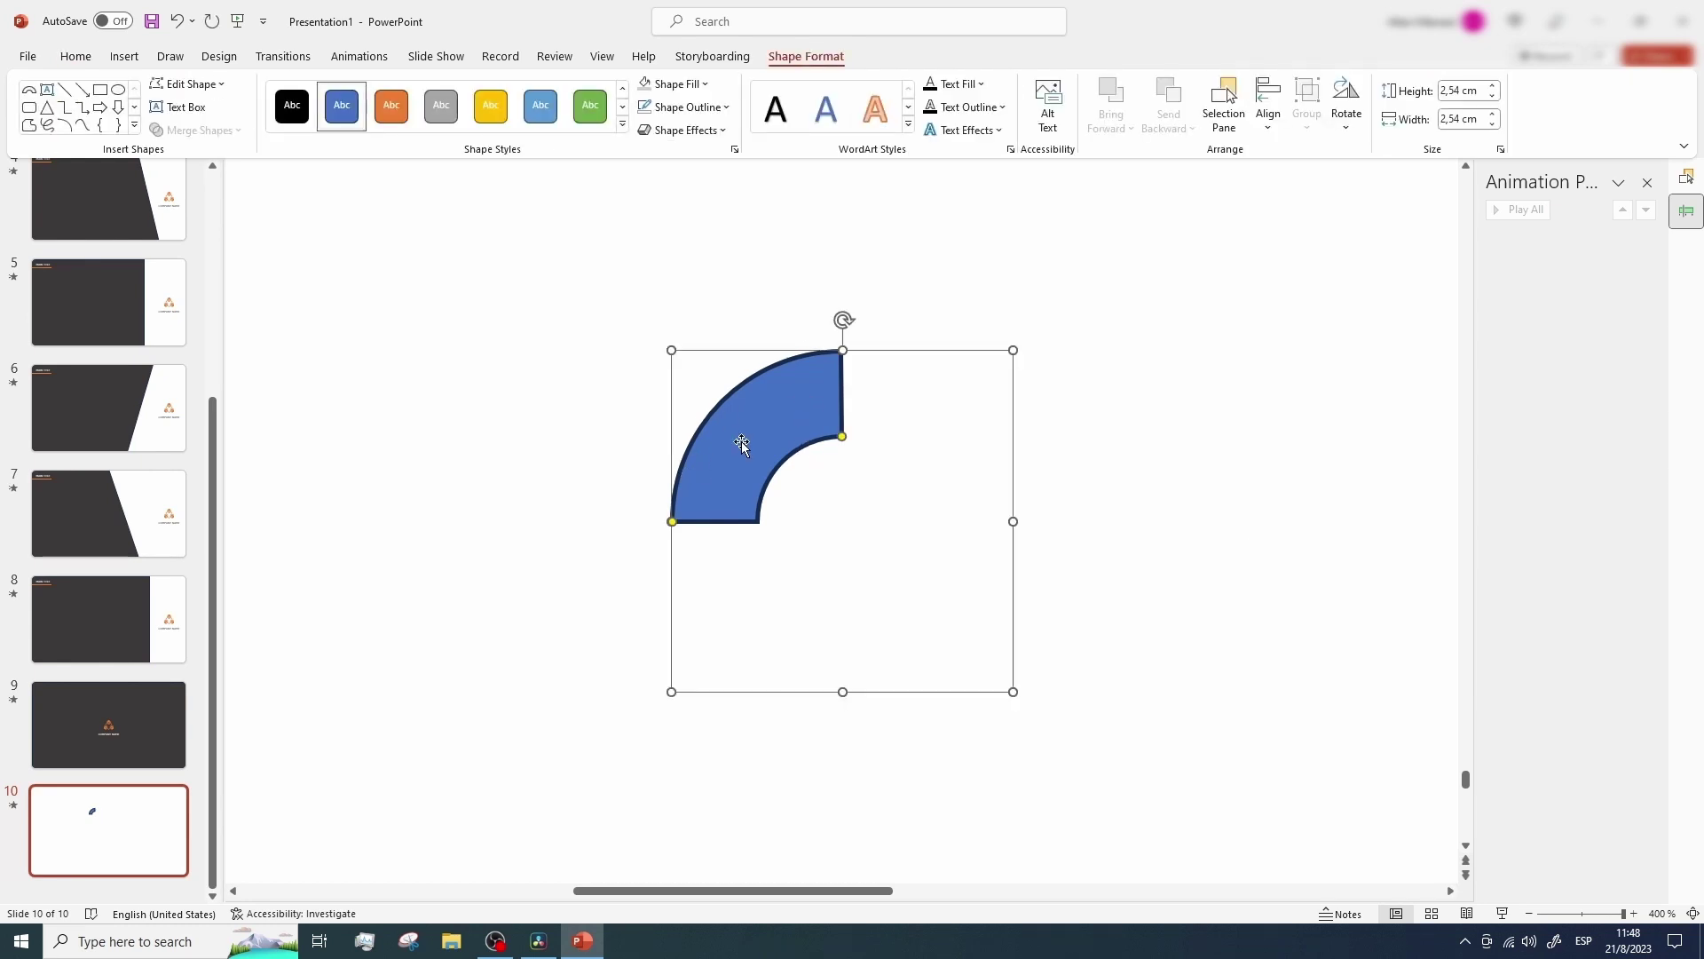
left_click_drag(742, 441, 783, 471)
left_click(1099, 737)
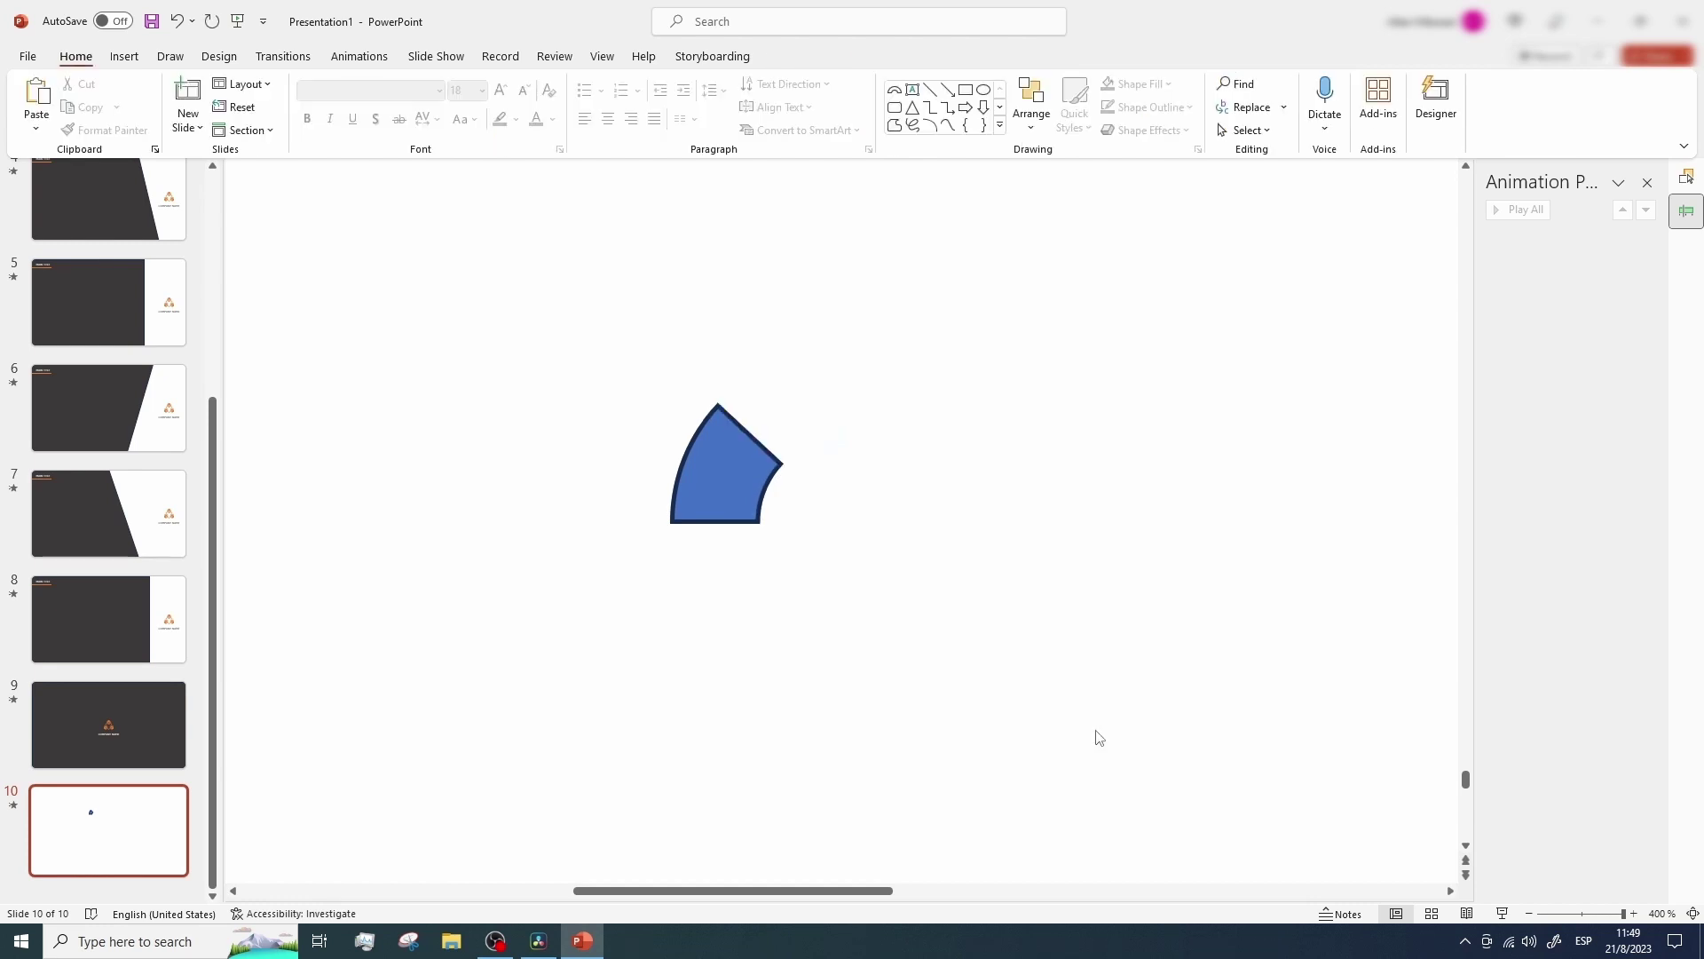
Duplicate the arc segment, rotate the copy and fit it next to the first with a narrow gap
left_click(747, 523)
left_click_drag(750, 530, 1065, 270)
left_click_drag(859, 306, 813, 408)
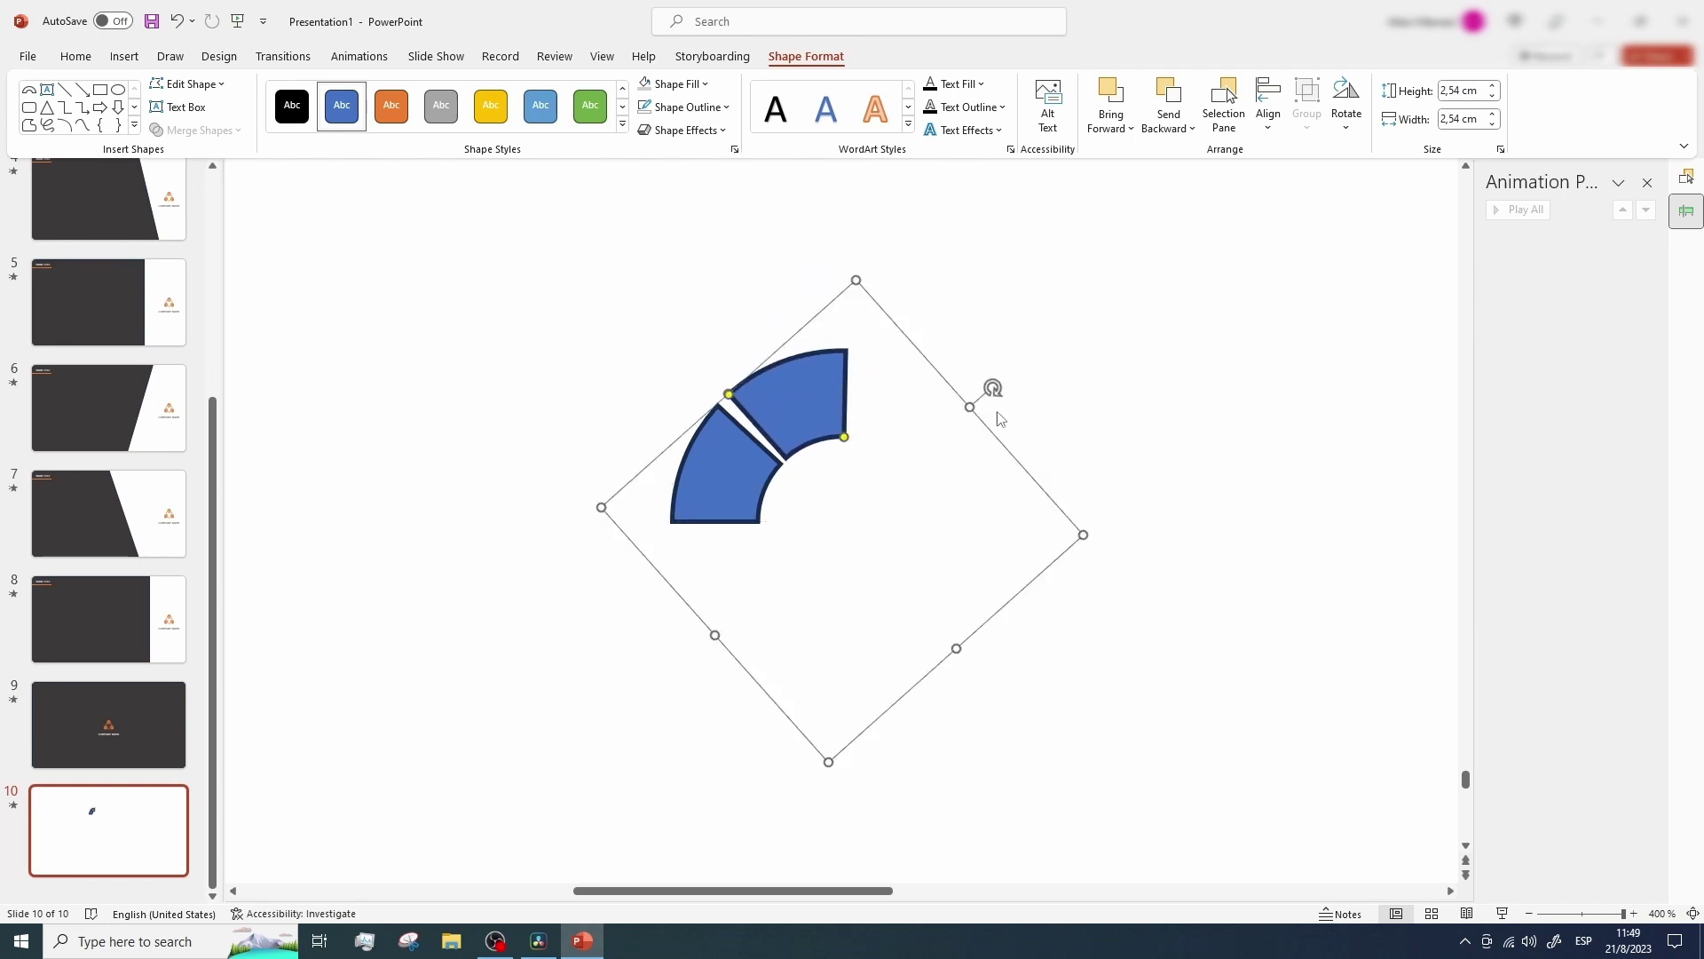
left_click_drag(992, 388, 985, 370)
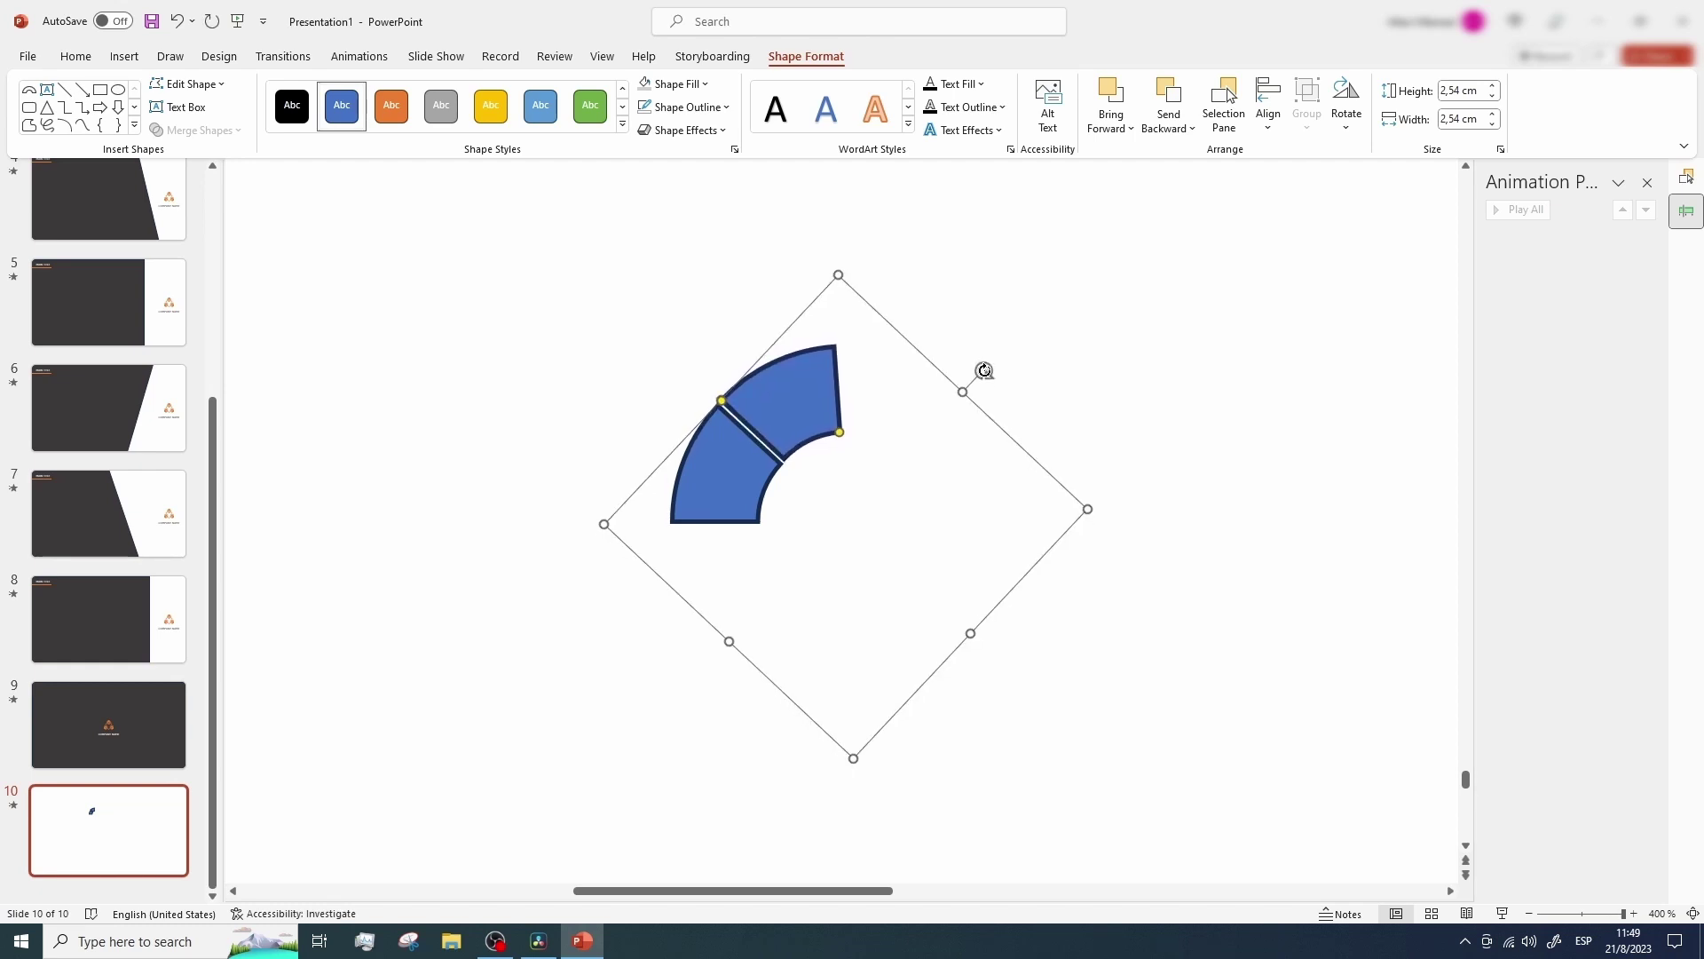
Paste two more arc segments, rotating and positioning them with narrow gaps to form a half ring of four segments
left_click(1057, 391)
key("ctrl+v")
left_click_drag(1034, 428, 1265, 488)
left_click_drag(1036, 382, 907, 417)
key("ctrl+v")
left_click_drag(1103, 560, 1154, 746)
left_click_drag(1014, 476, 992, 453)
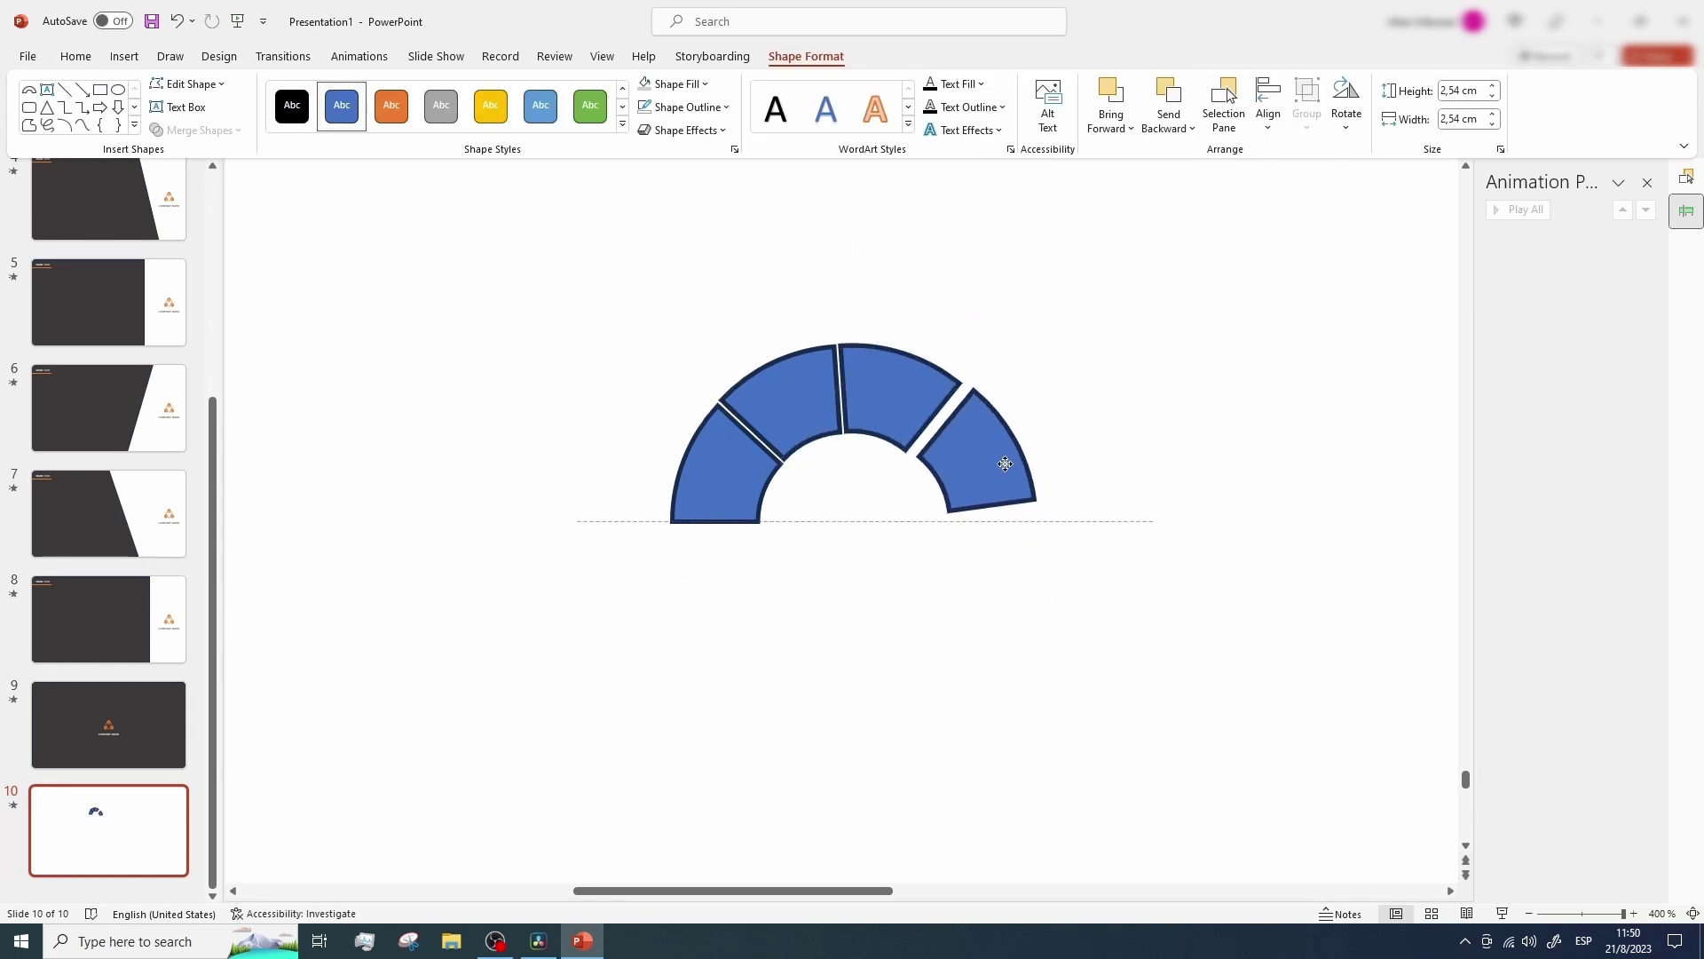
left_click(863, 520)
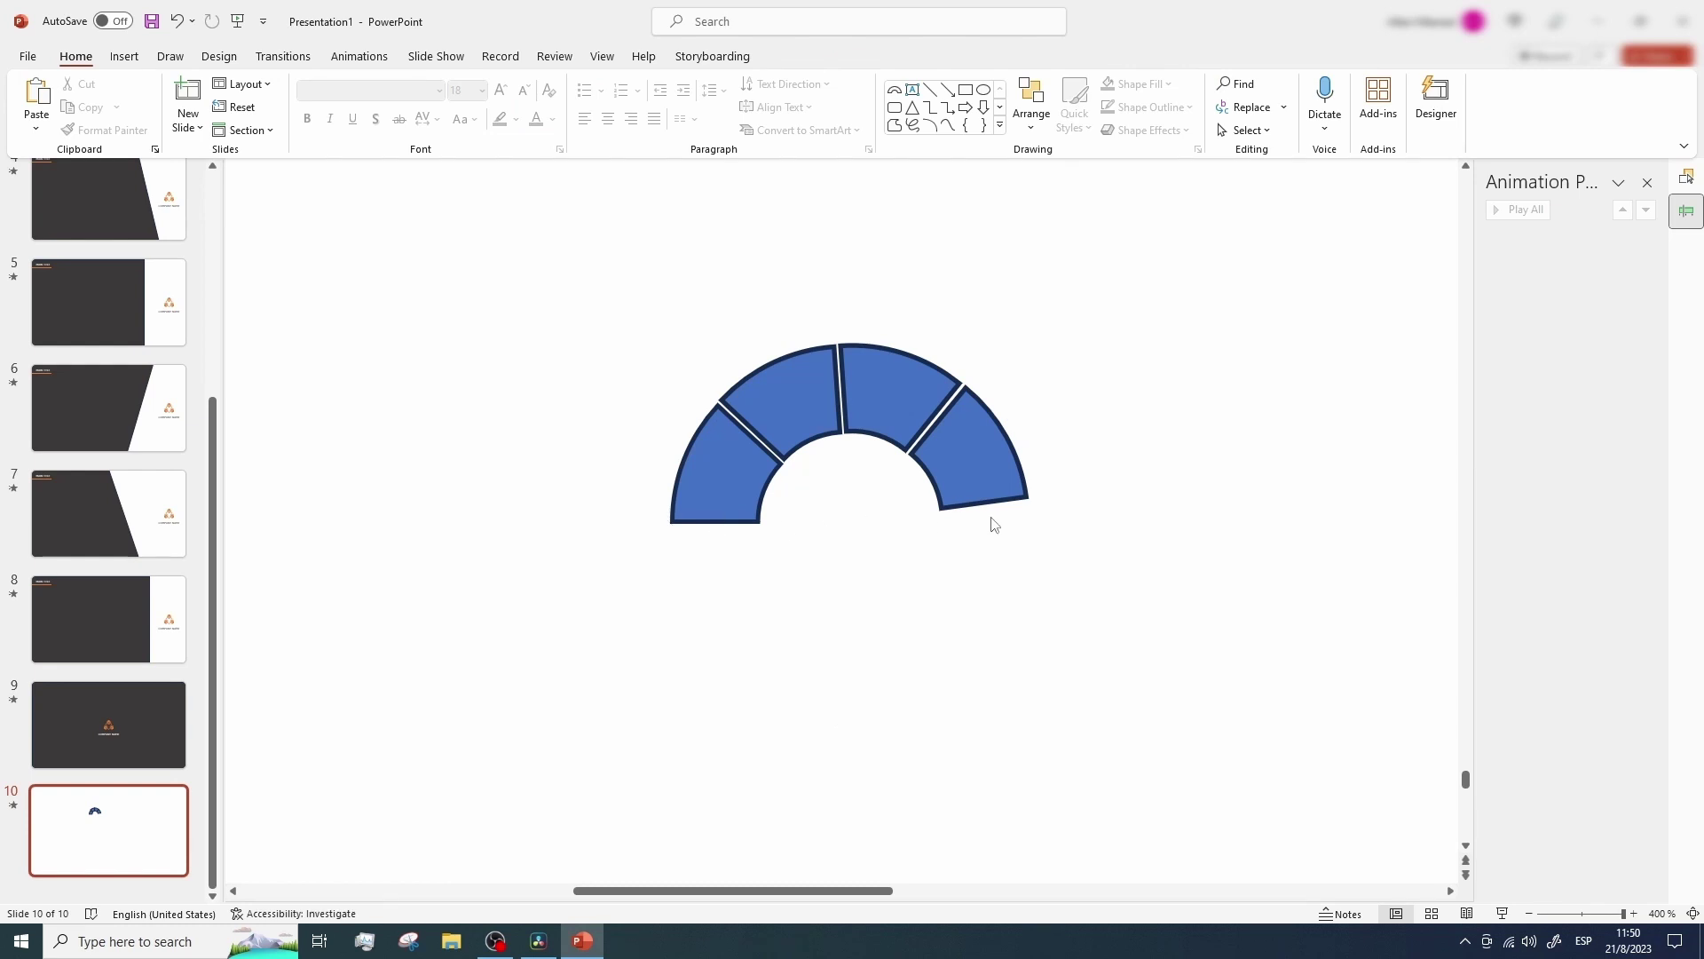
Use a temporary 4 cm horizontal line along the half ring's base to level the fourth segment's end with the first
left_click(929, 89)
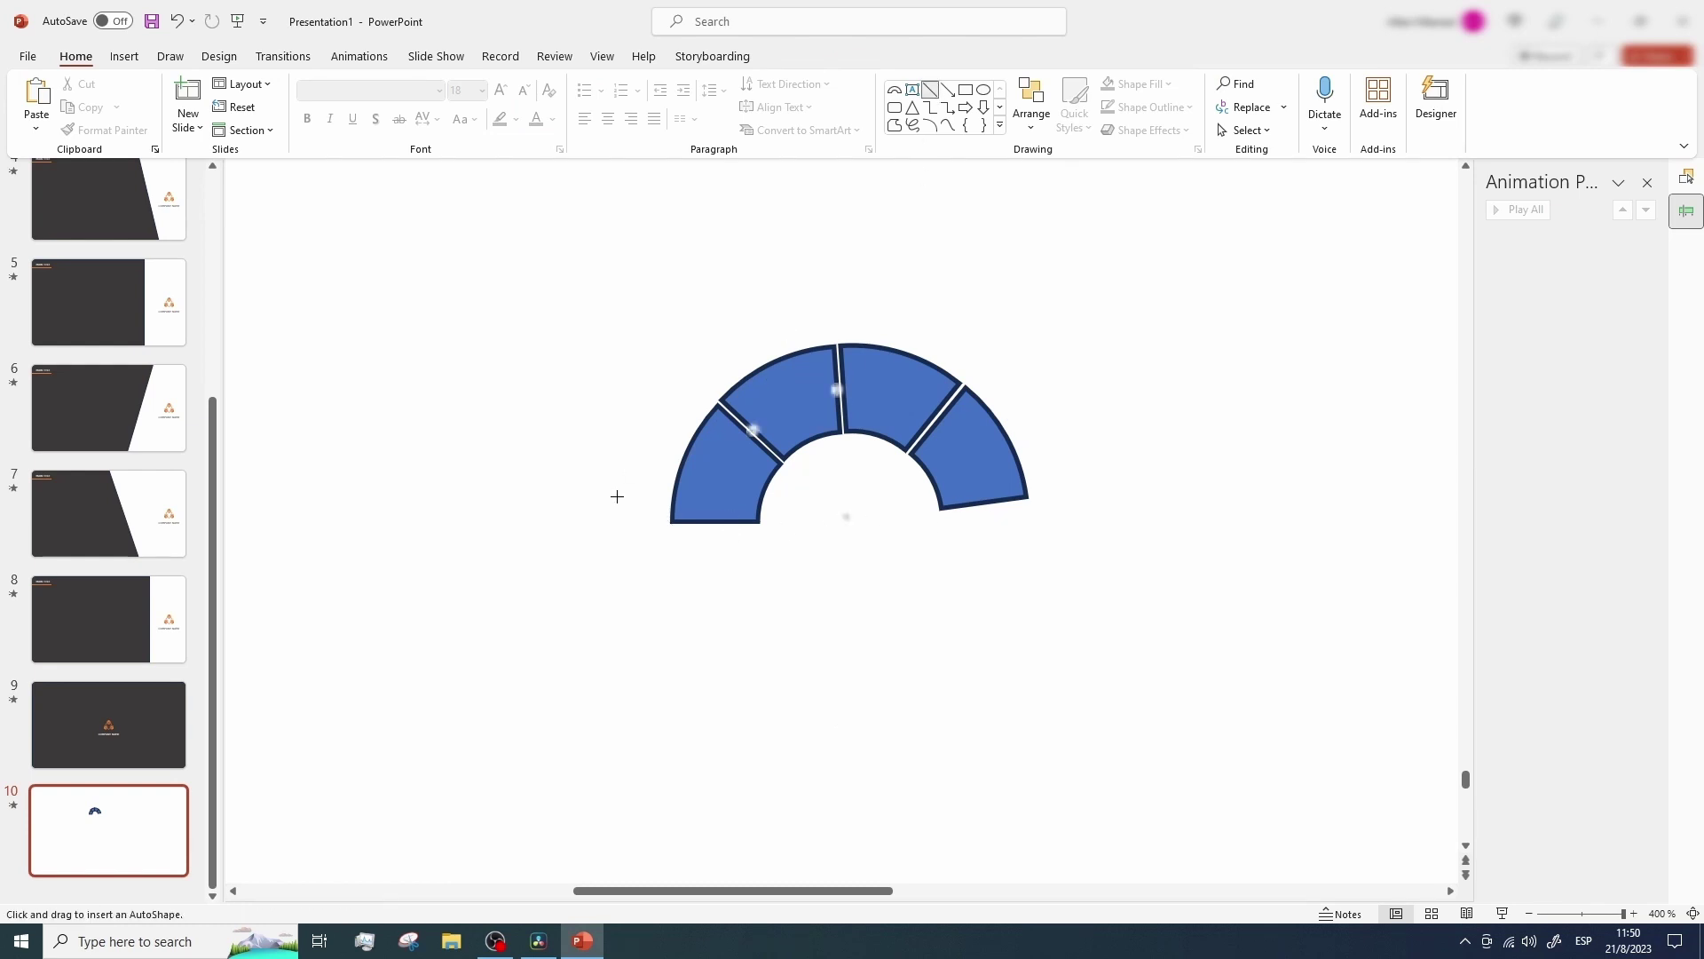
mouse_move(619, 518)
left_mouse_down()
mouse_move(1224, 522)
mouse_move(1154, 520)
left_mouse_up()
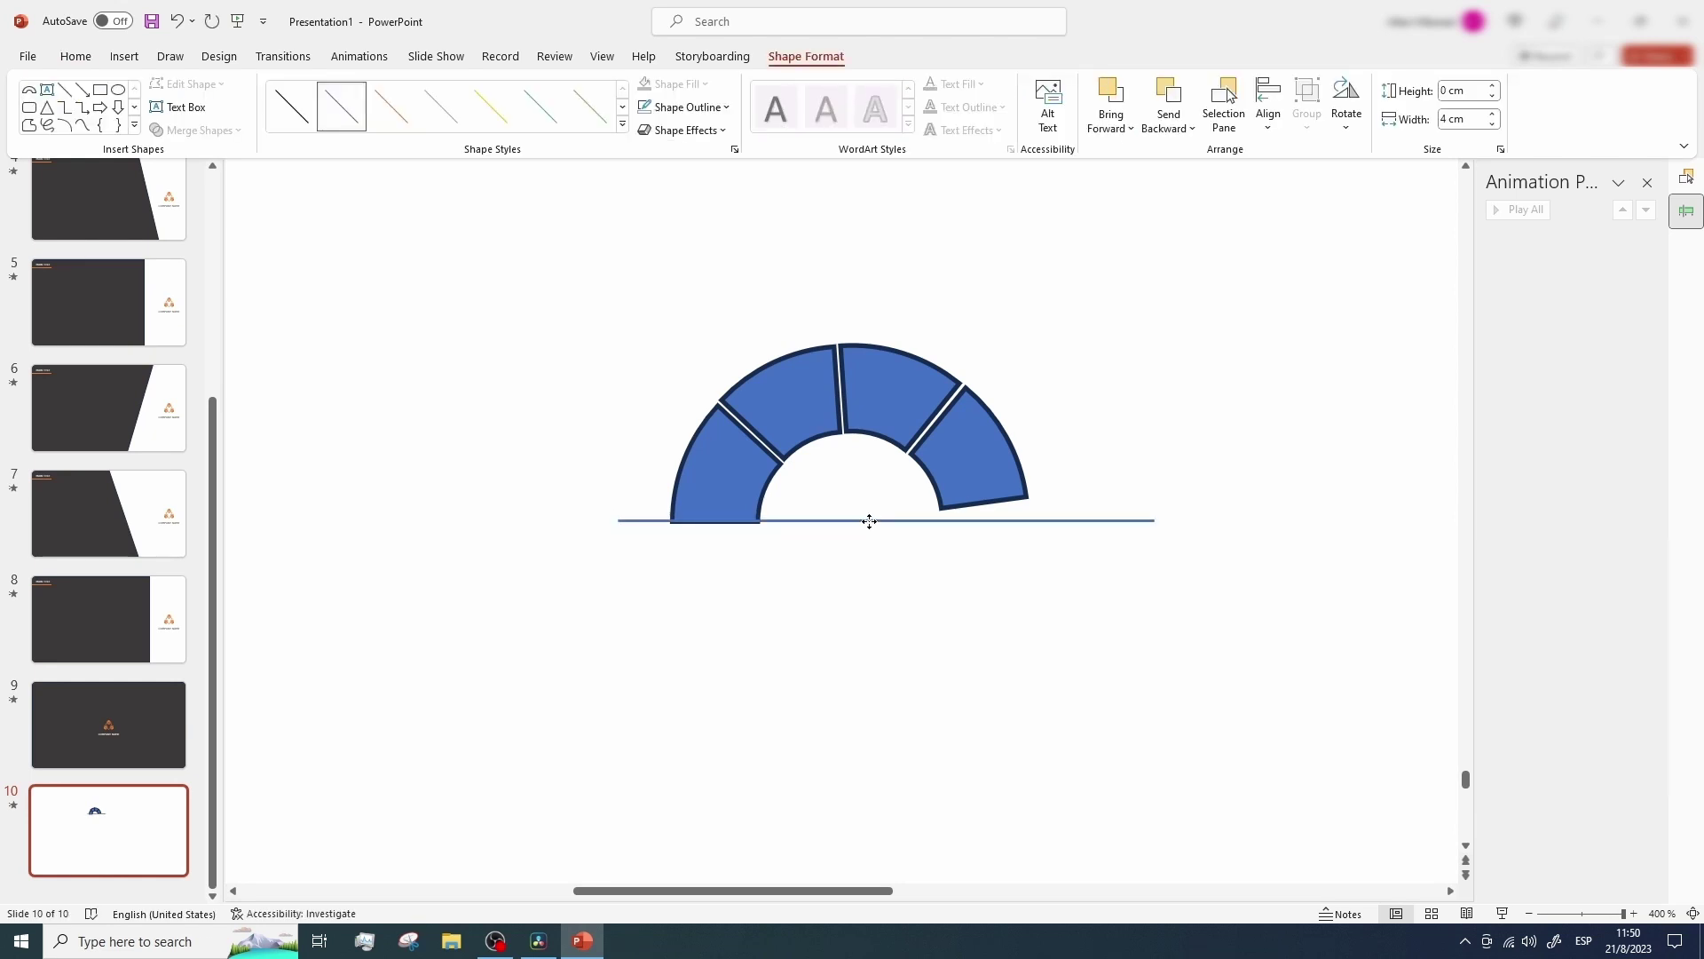
left_click(1021, 490)
left_click_drag(943, 513, 943, 521)
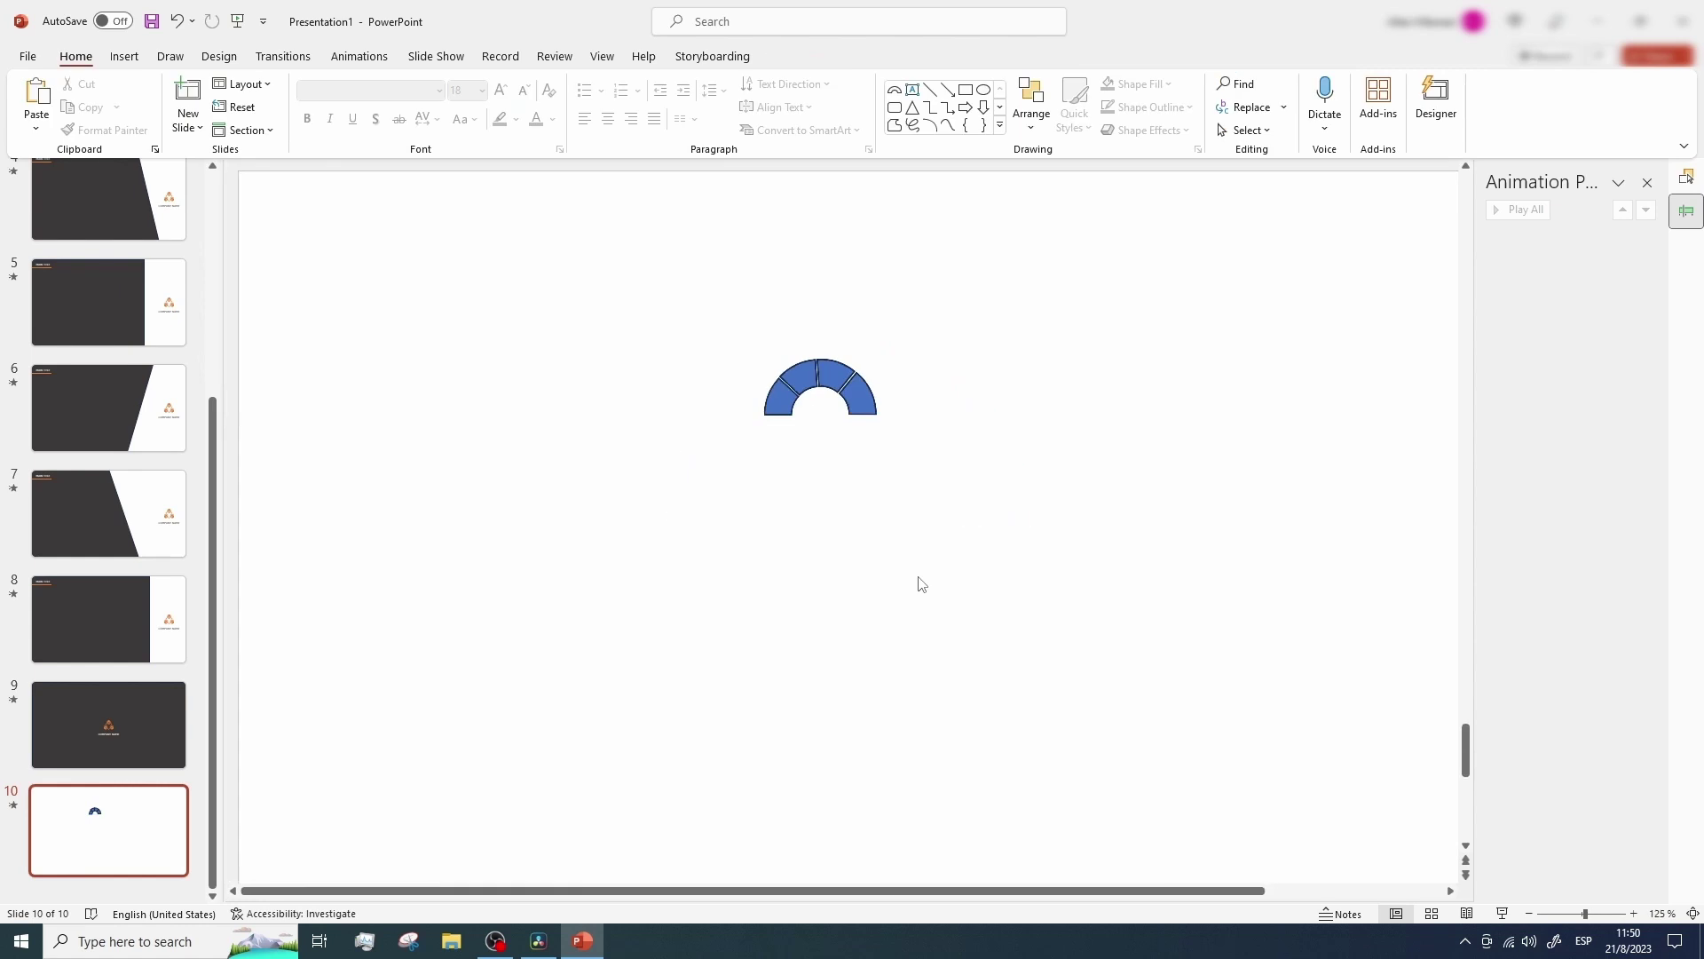
Group the four segments, duplicate the group and place the copy upside down underneath to complete an eight-segment ring
left_click_drag(496, 244, 1221, 625)
right_click(826, 387)
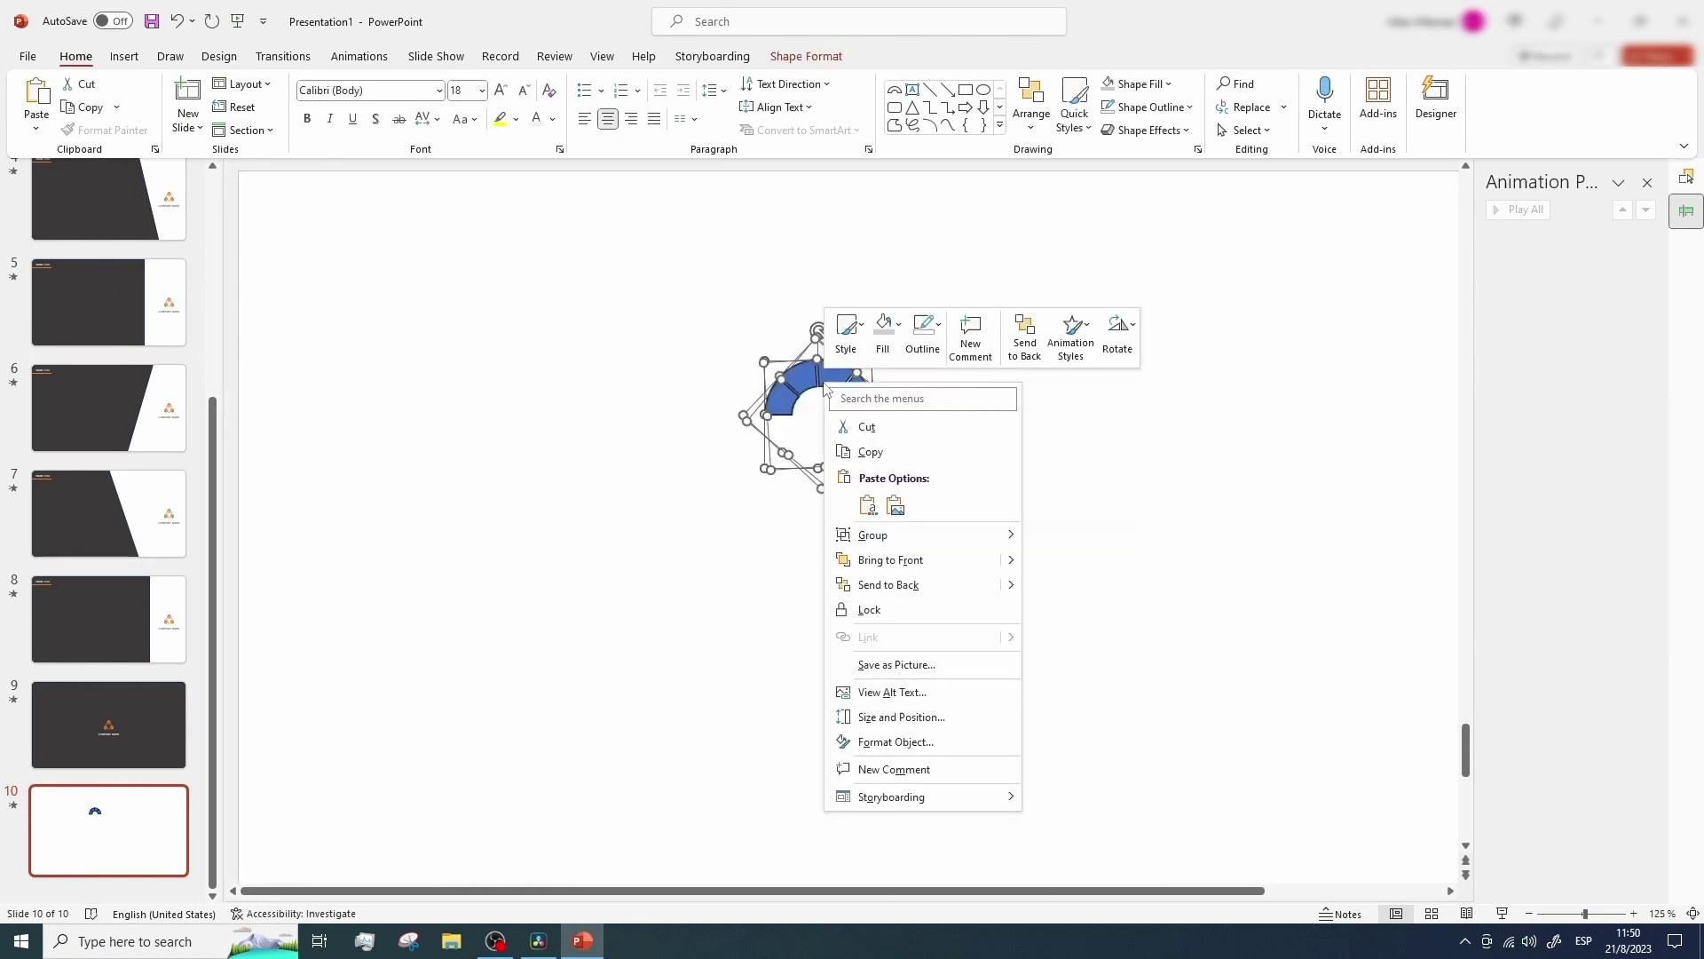
mouse_move(878, 534)
left_click(1061, 535)
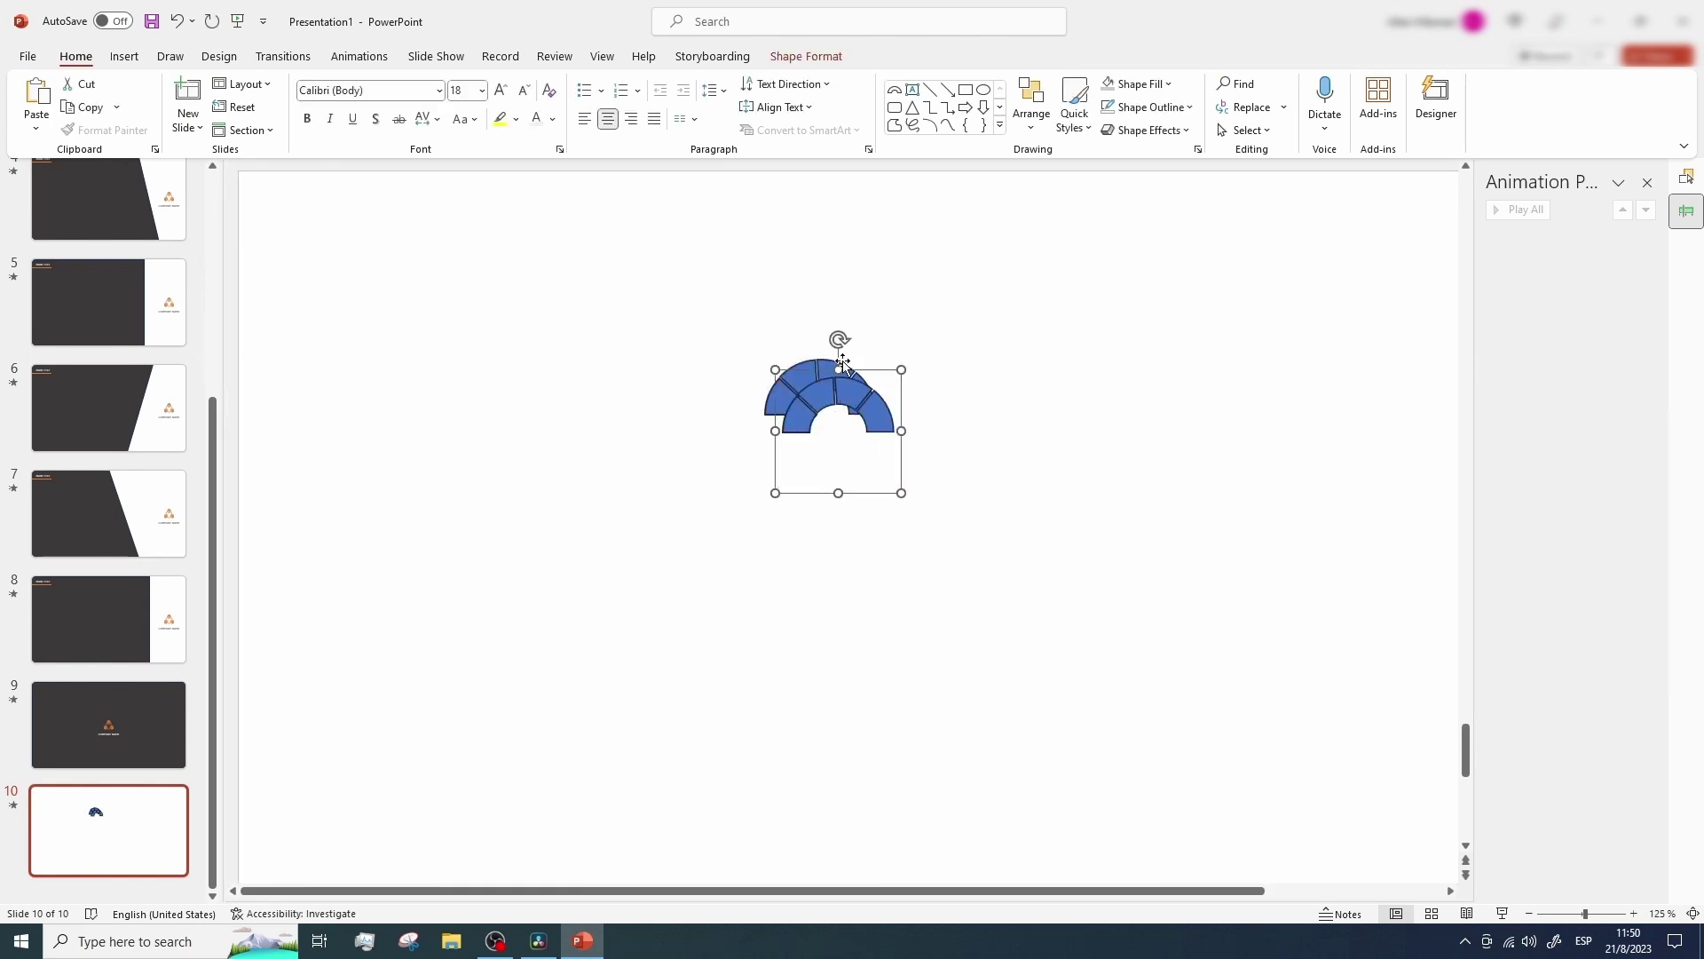
left_click_drag(839, 340, 844, 563)
left_click_drag(847, 458, 841, 452)
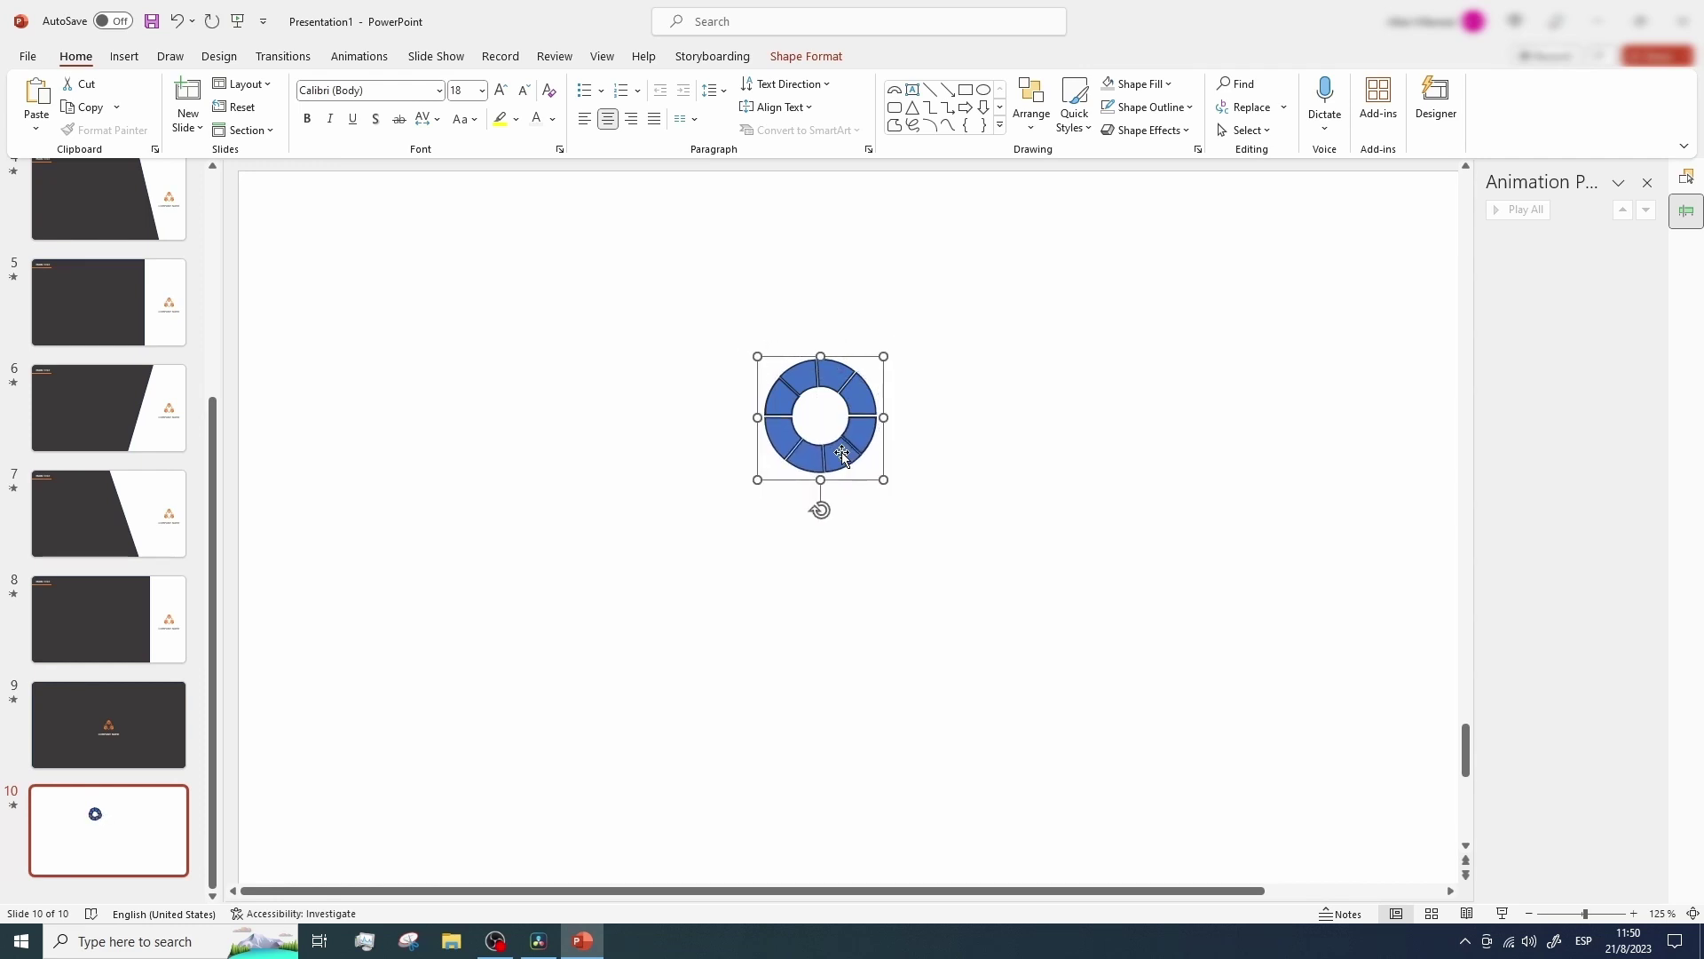
Remove the outline from all eight ring segments and fill them light gray
scroll(994, 455, "up", 5)
left_click(420, 195)
left_click_drag(317, 169, 1271, 892)
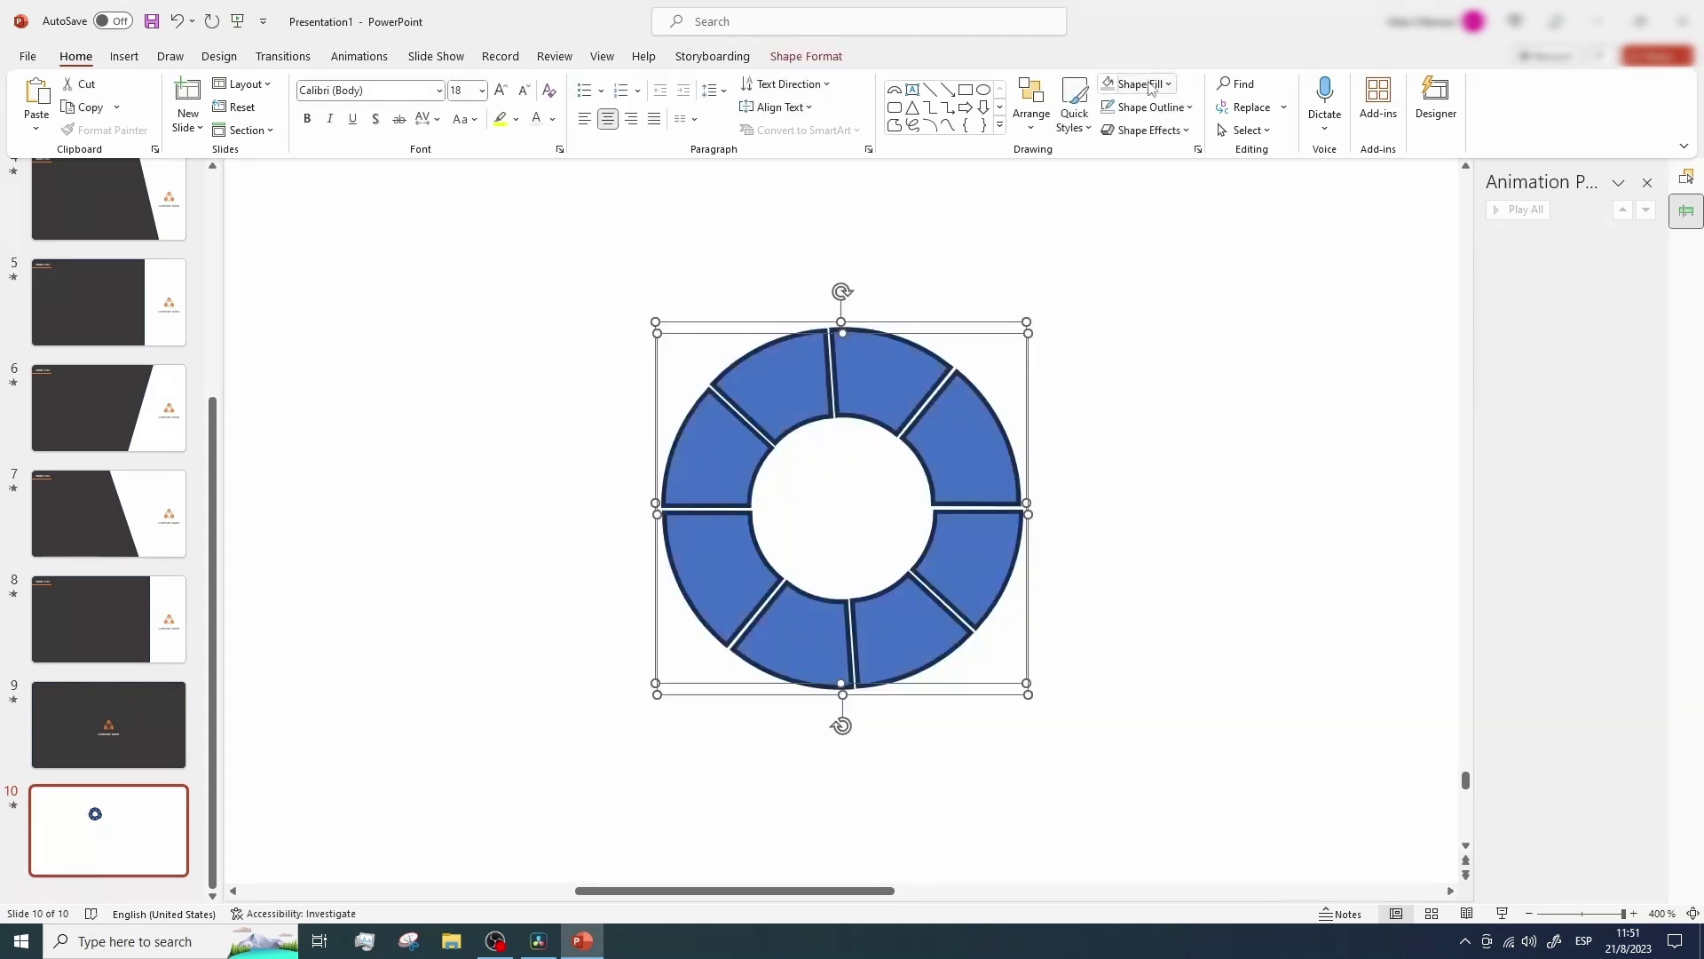
left_click(1109, 107)
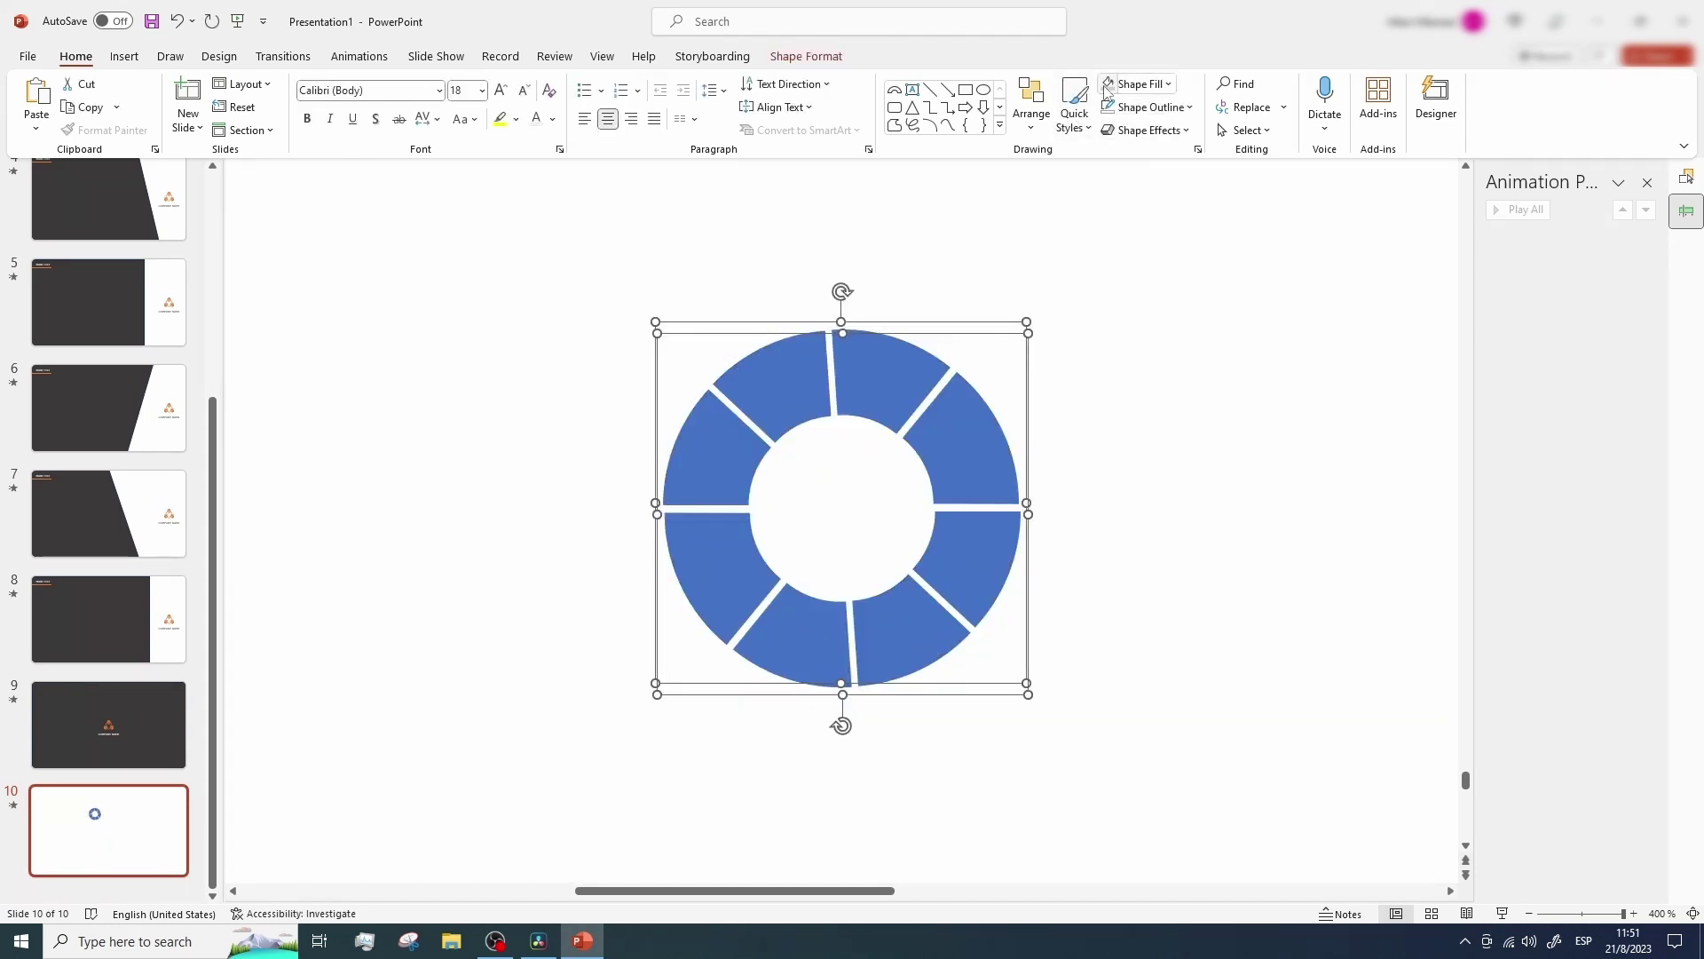
left_click(1108, 86)
left_click(1164, 521)
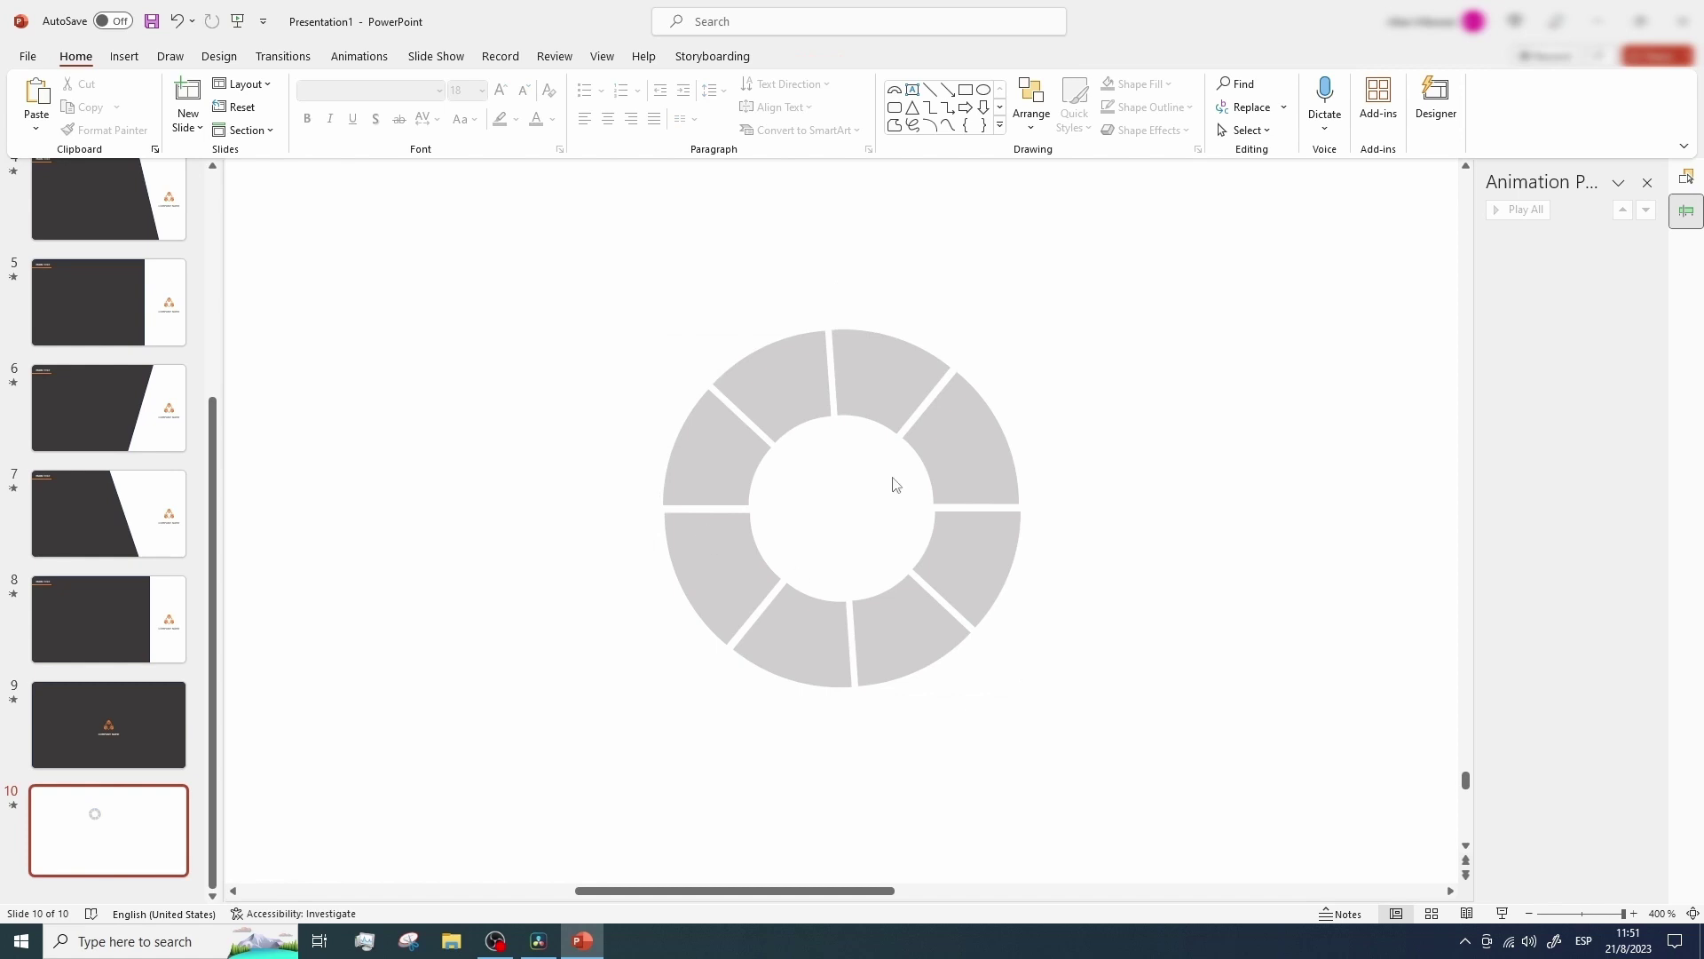
Insert a circle and resize it to about 1.22 by 1.23 cm, centred in the ring's hole
left_click(984, 89)
left_click(810, 459)
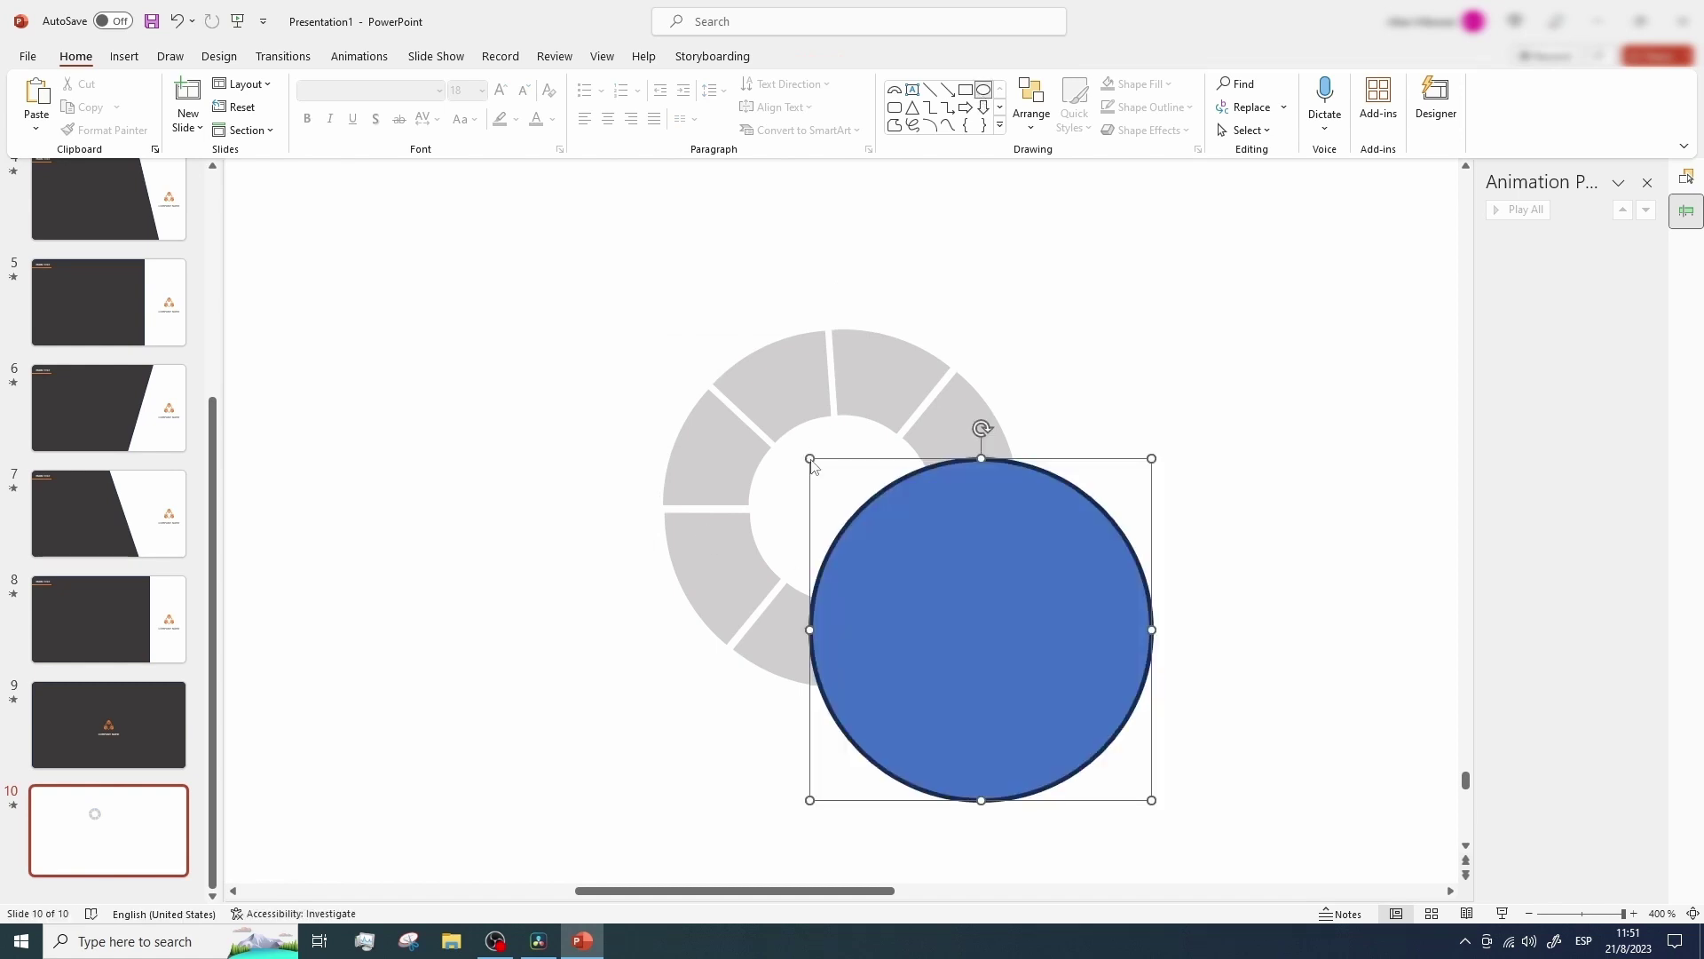
left_click_drag(1152, 800, 994, 641)
left_click_drag(988, 645, 926, 591)
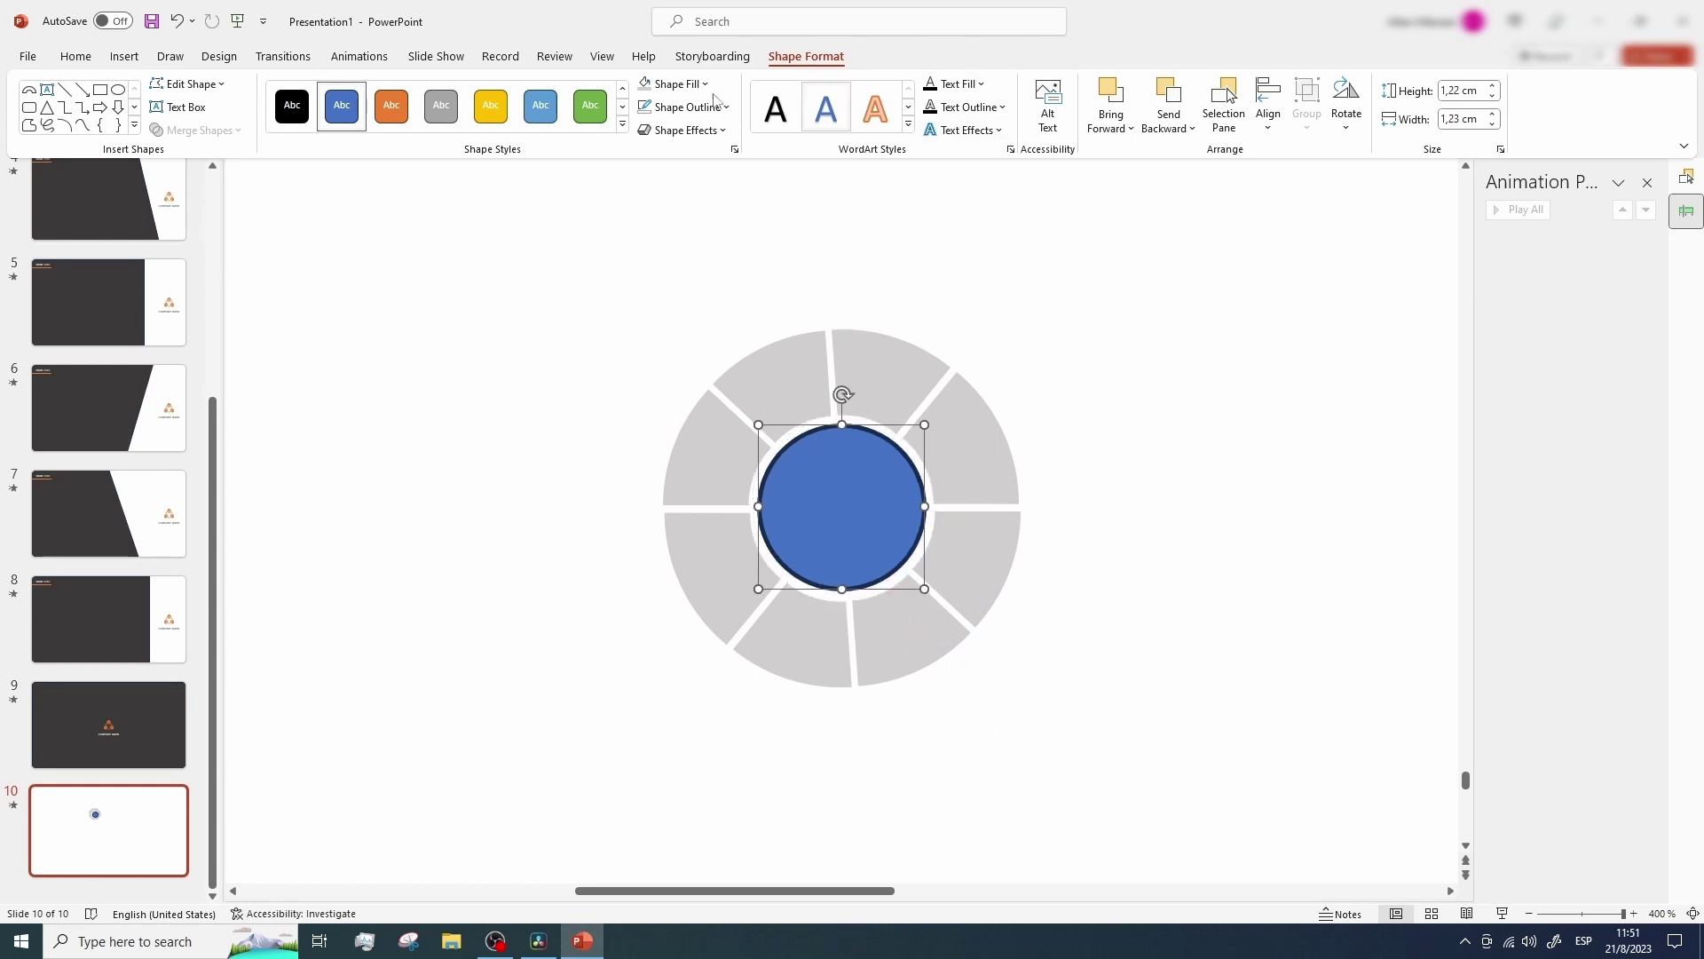
Remove the central circle's outline and fill it with a slightly darker gray than the ring segments
left_click(647, 106)
left_click(701, 85)
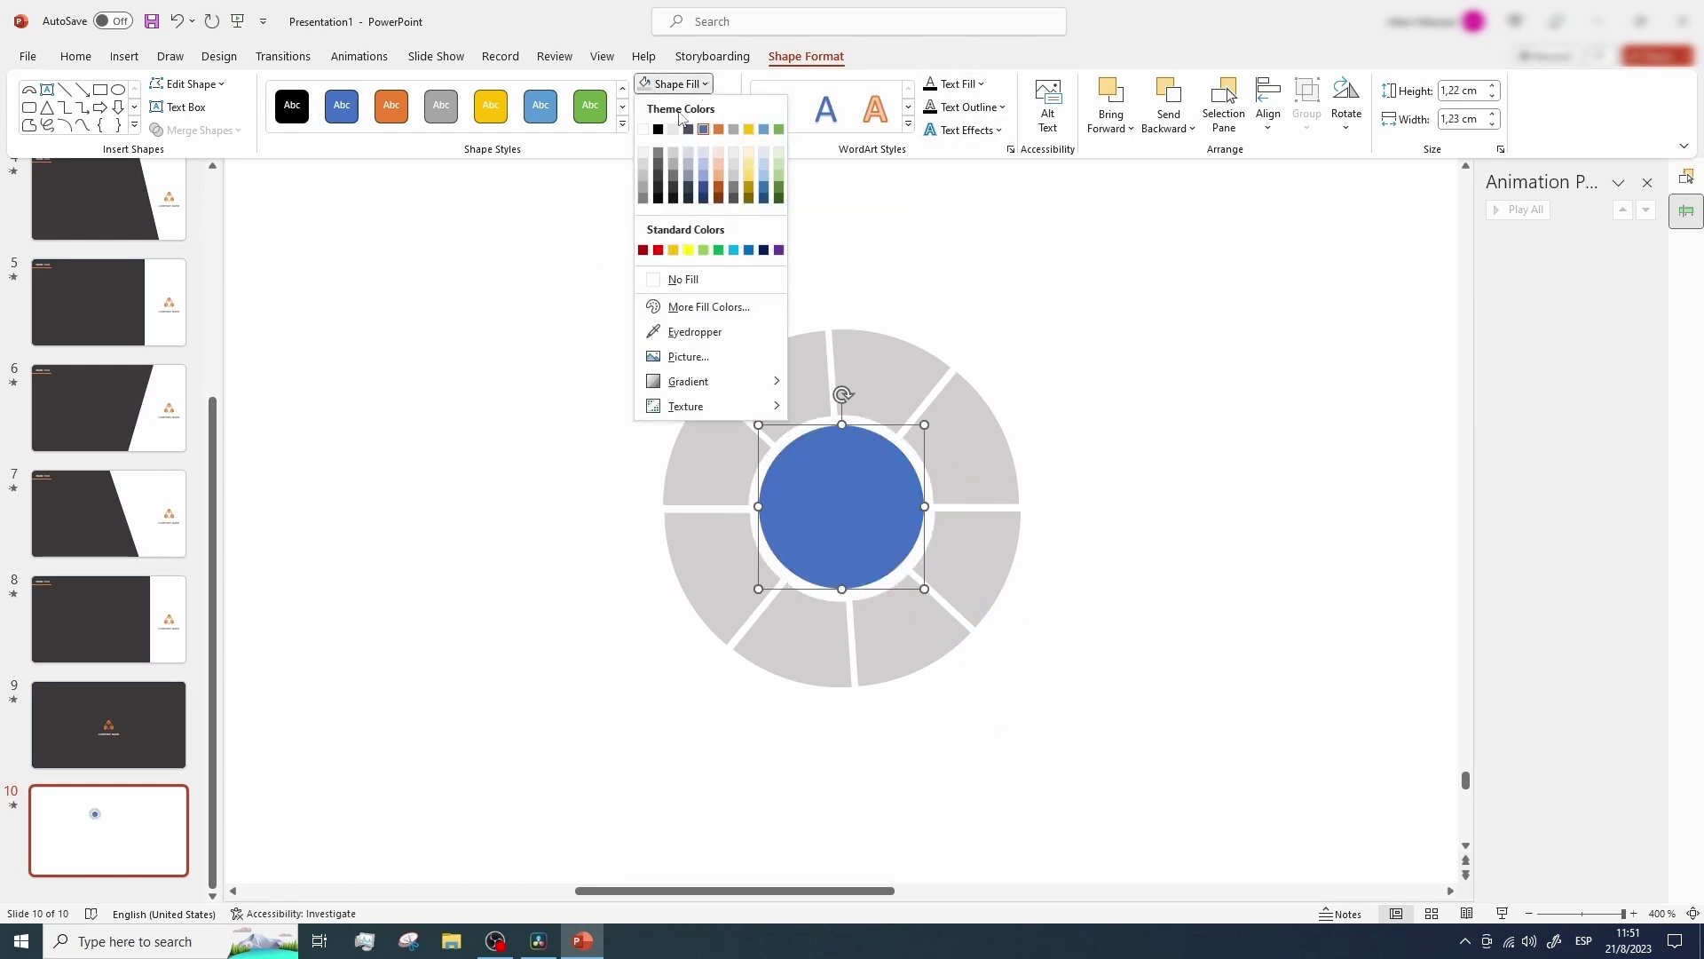
left_click(645, 184)
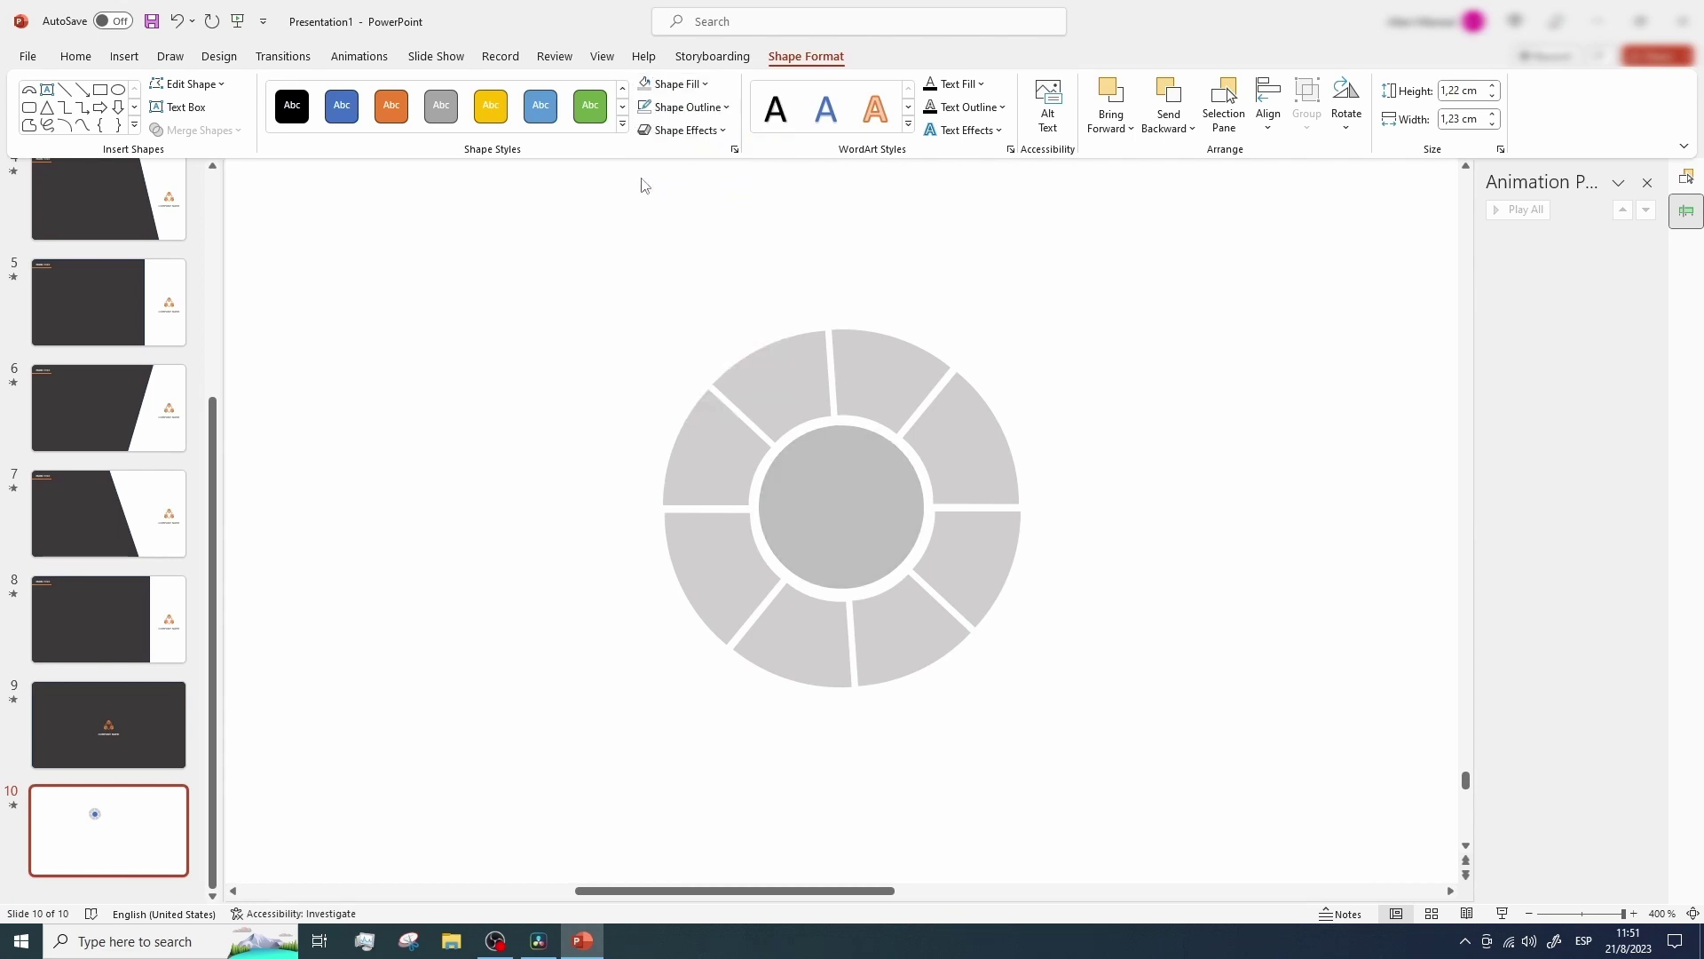
left_click(1218, 342)
Copy the ring and its central circle onto slide 8 beneath the company name to judge their size
key("ctrl+a")
scroll(1159, 697, "down", 10)
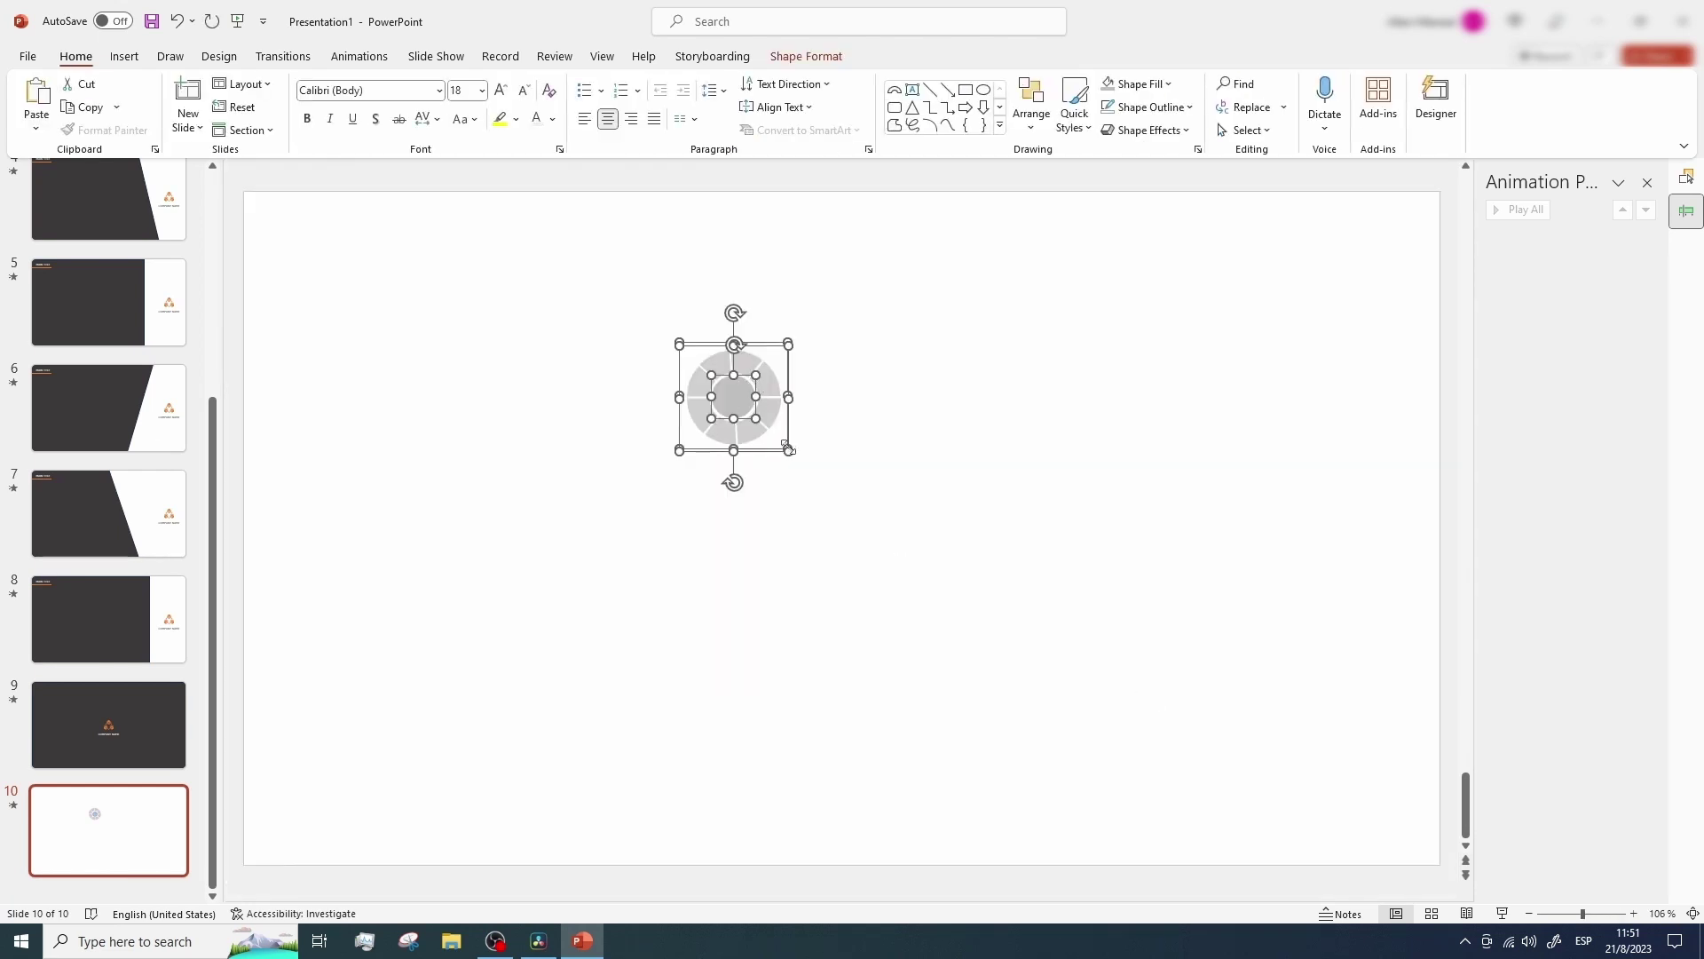
left_click(789, 452)
left_click_drag(517, 243, 956, 695)
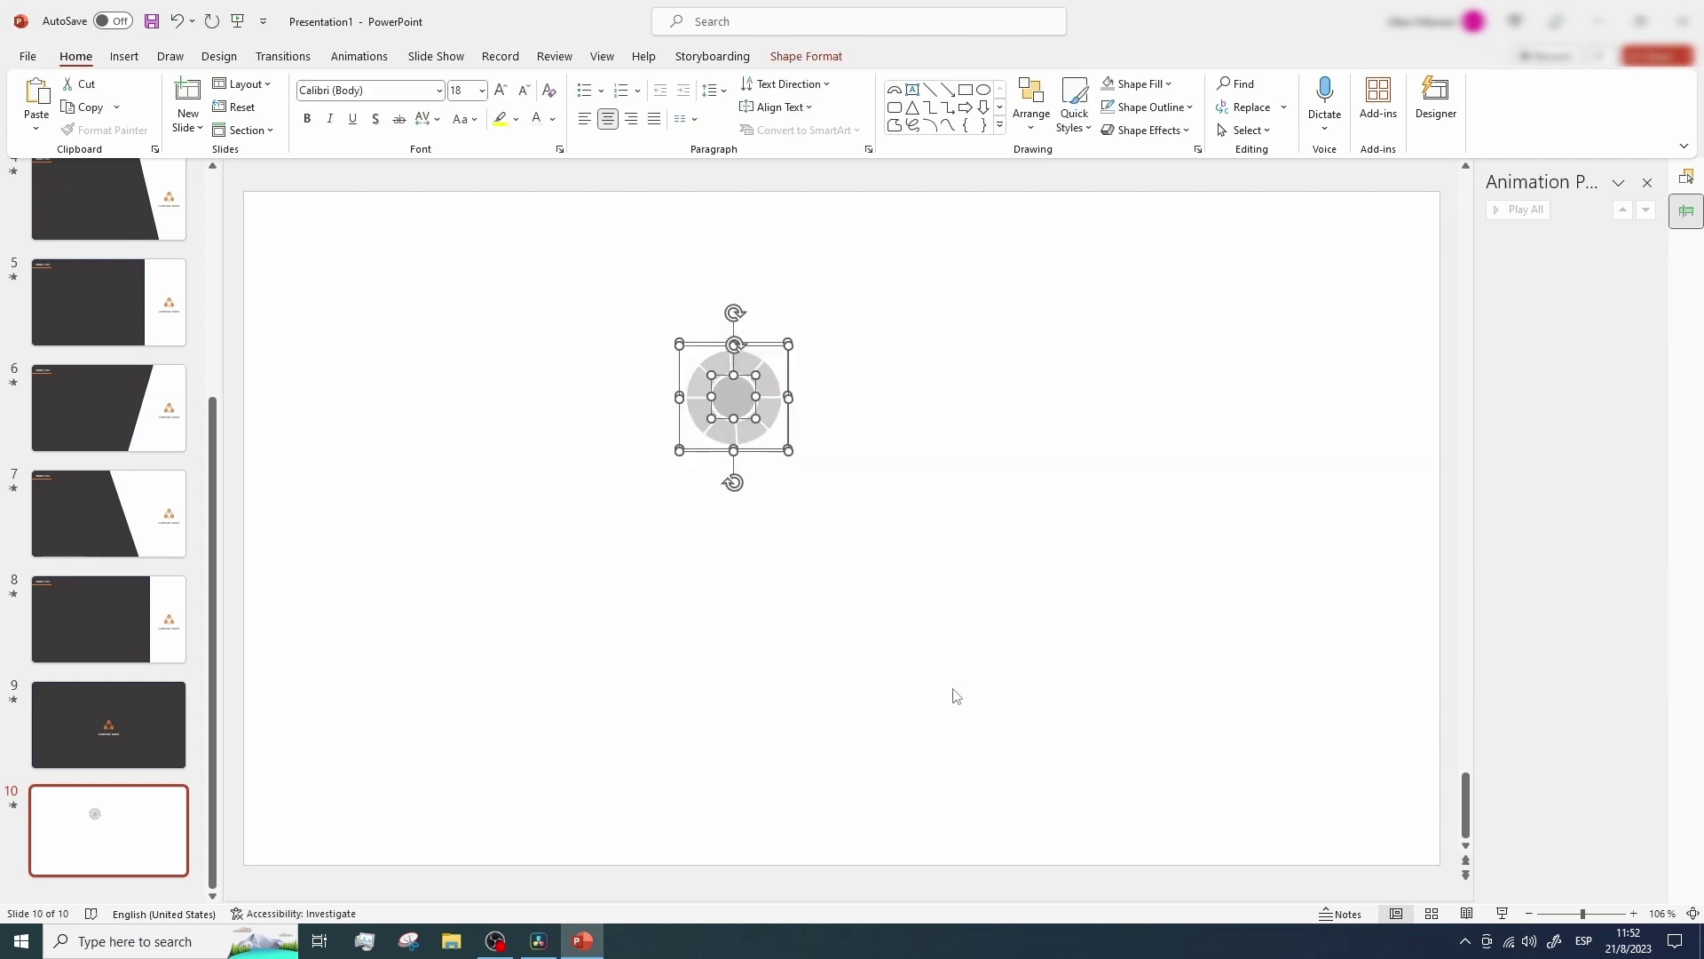
left_click(140, 608)
scroll(1246, 733, "down", 3)
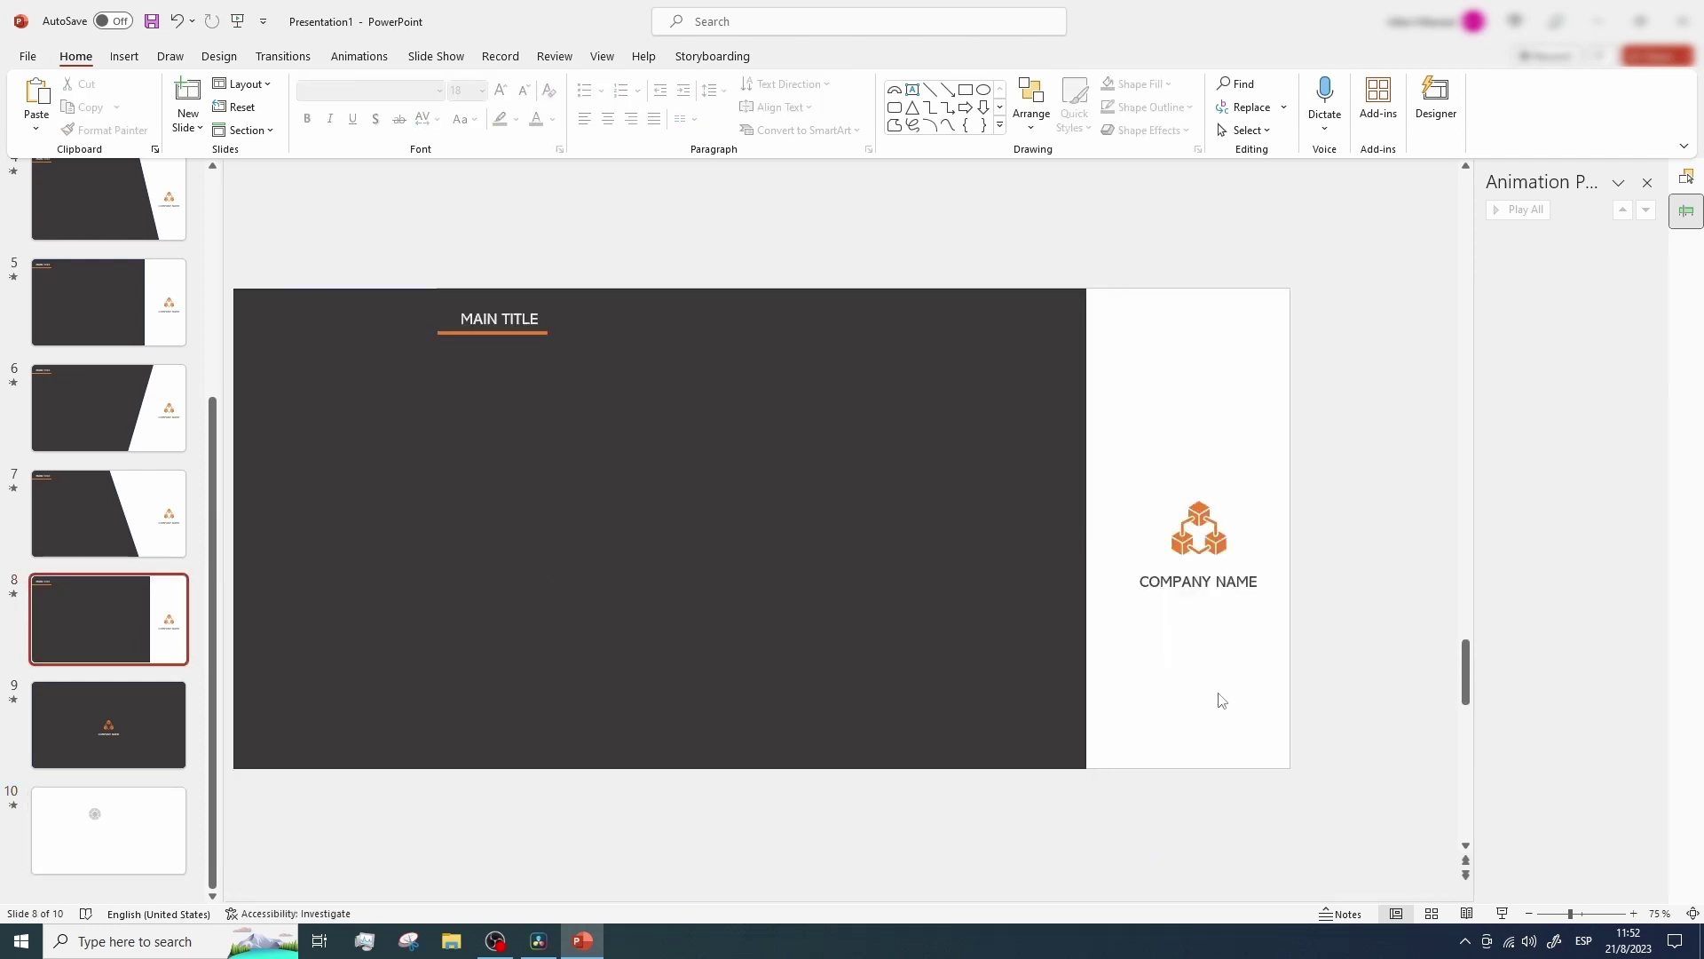
key("ctrl+v")
left_click_drag(789, 445, 1203, 671)
left_click(1270, 672)
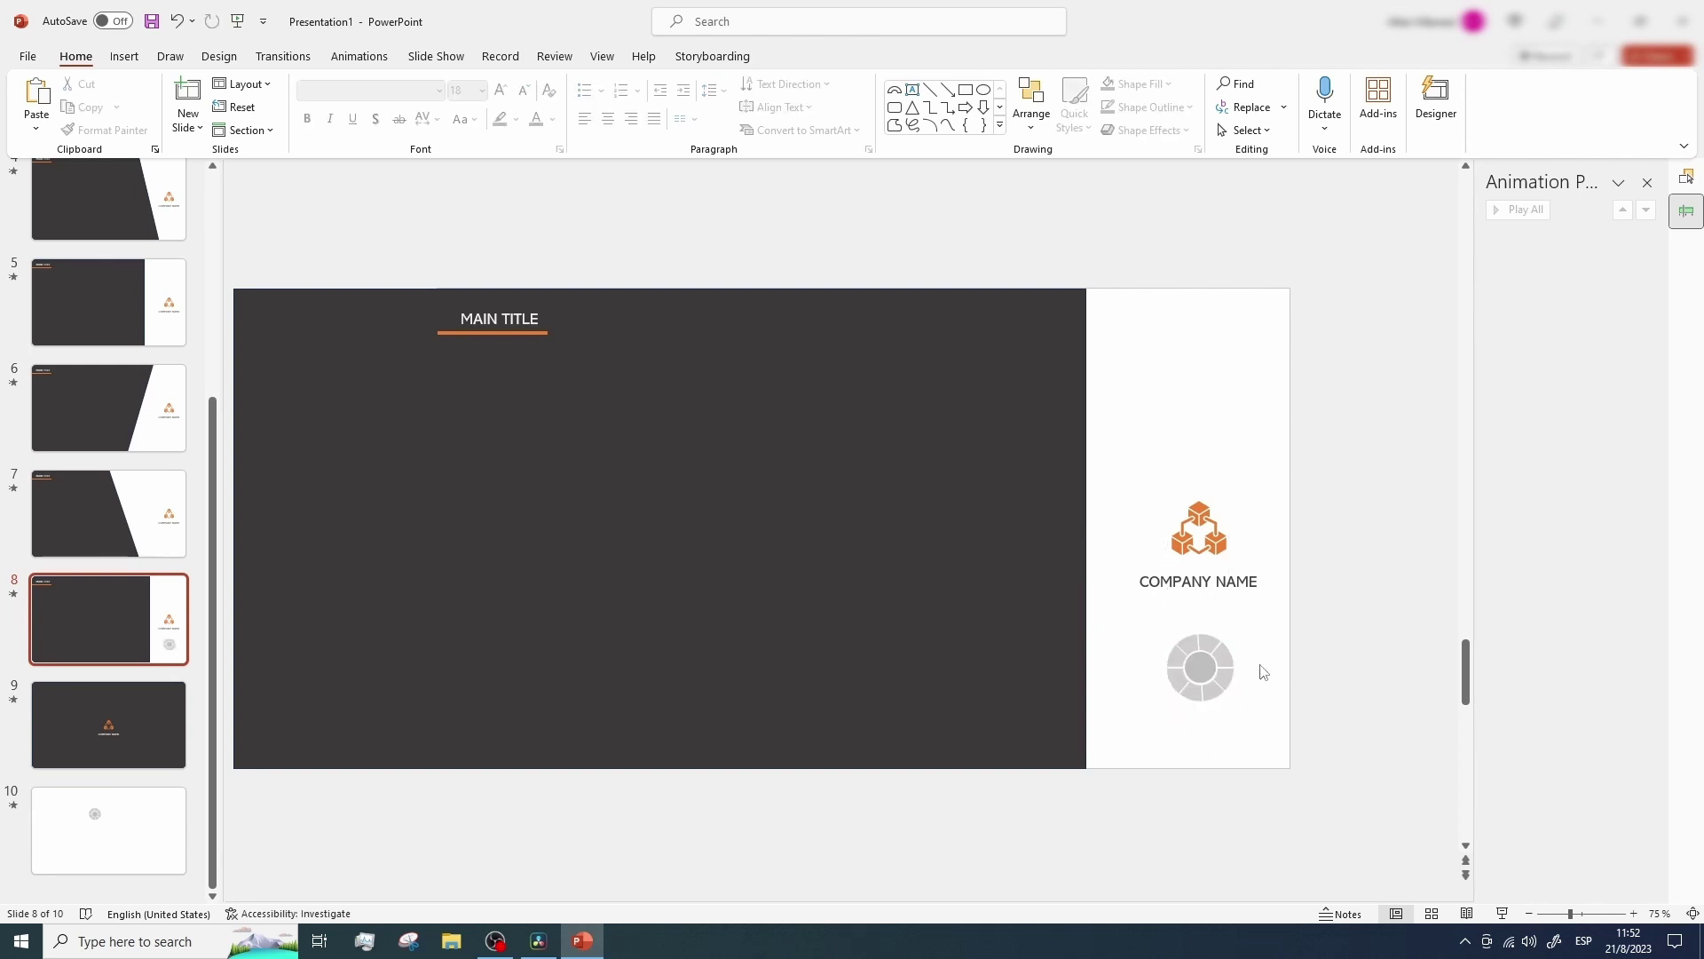
On slide 10, move the circle out of the ring, group the two ring halves and enlarge the grouped ring
left_click(142, 821)
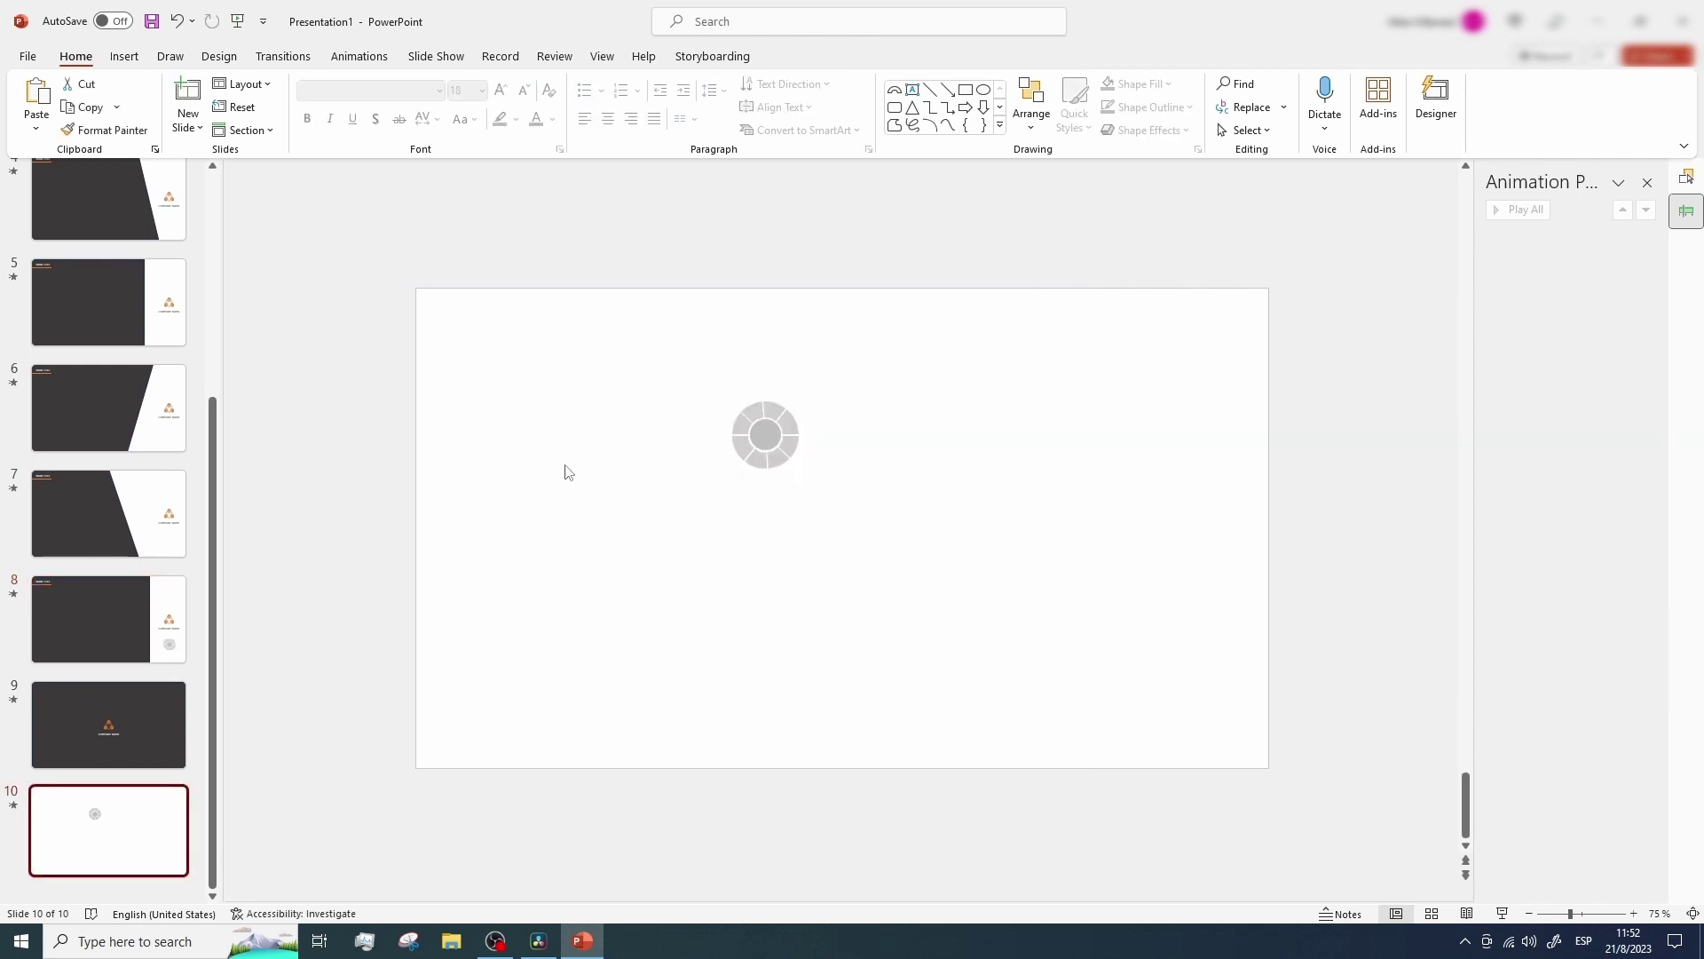
left_click(763, 457)
left_click_drag(818, 491, 595, 561)
left_click_drag(654, 337, 946, 618)
right_click(784, 419)
mouse_move(912, 576)
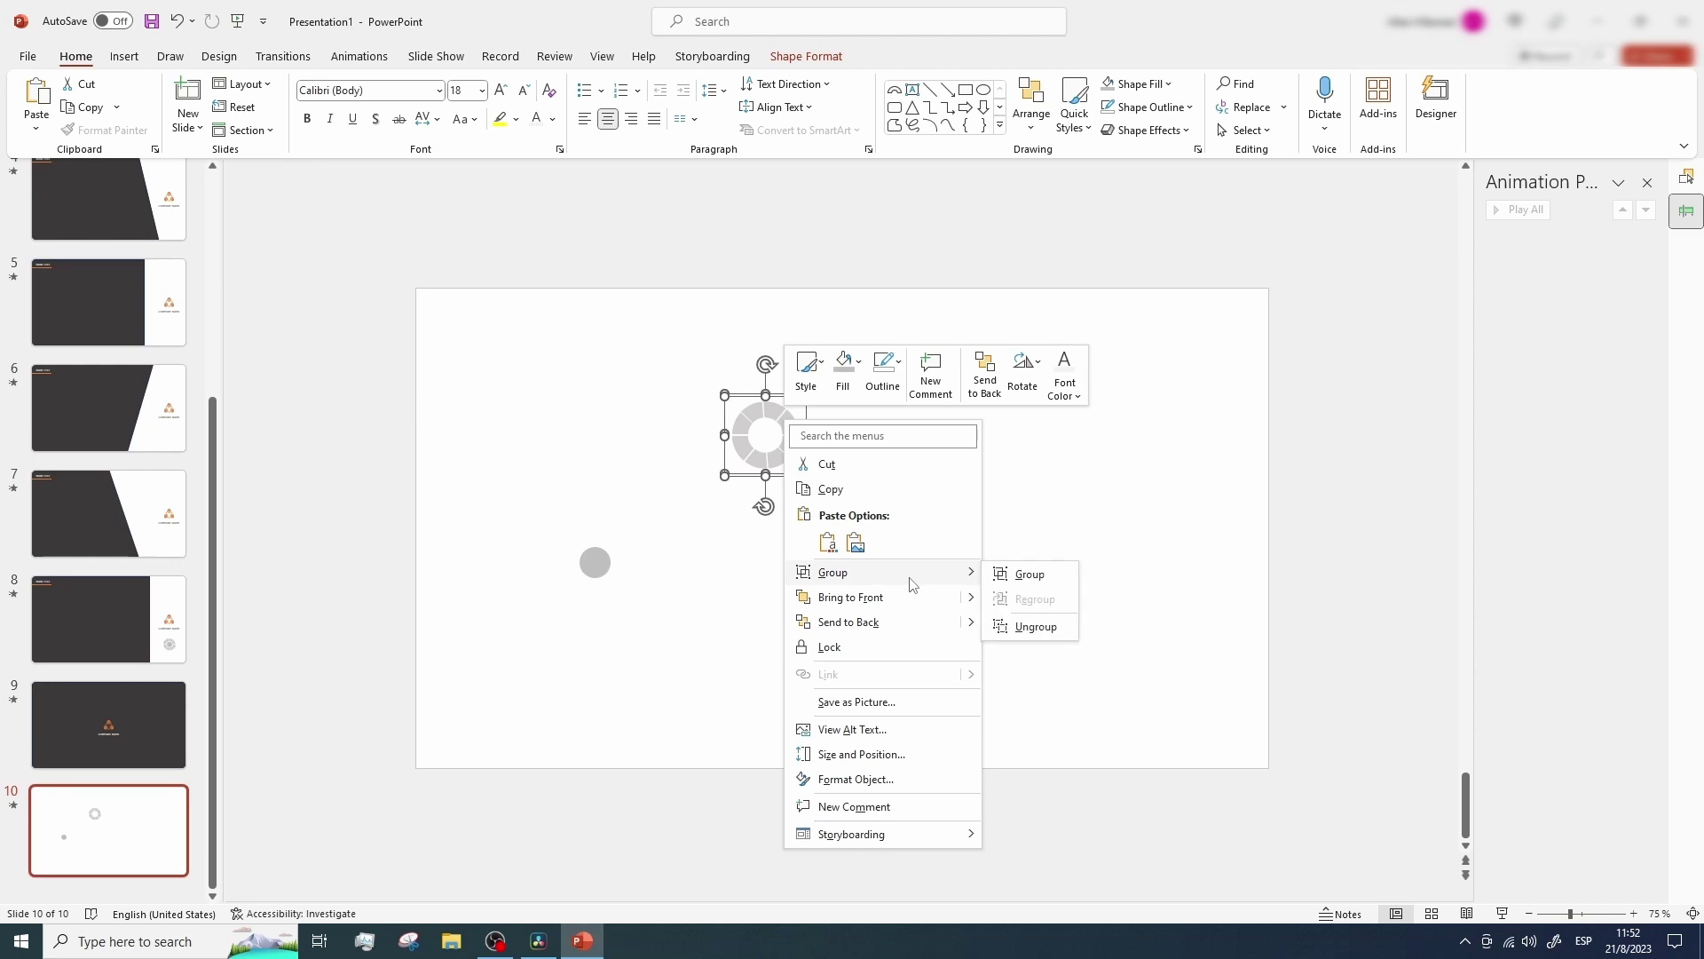
left_click(1030, 574)
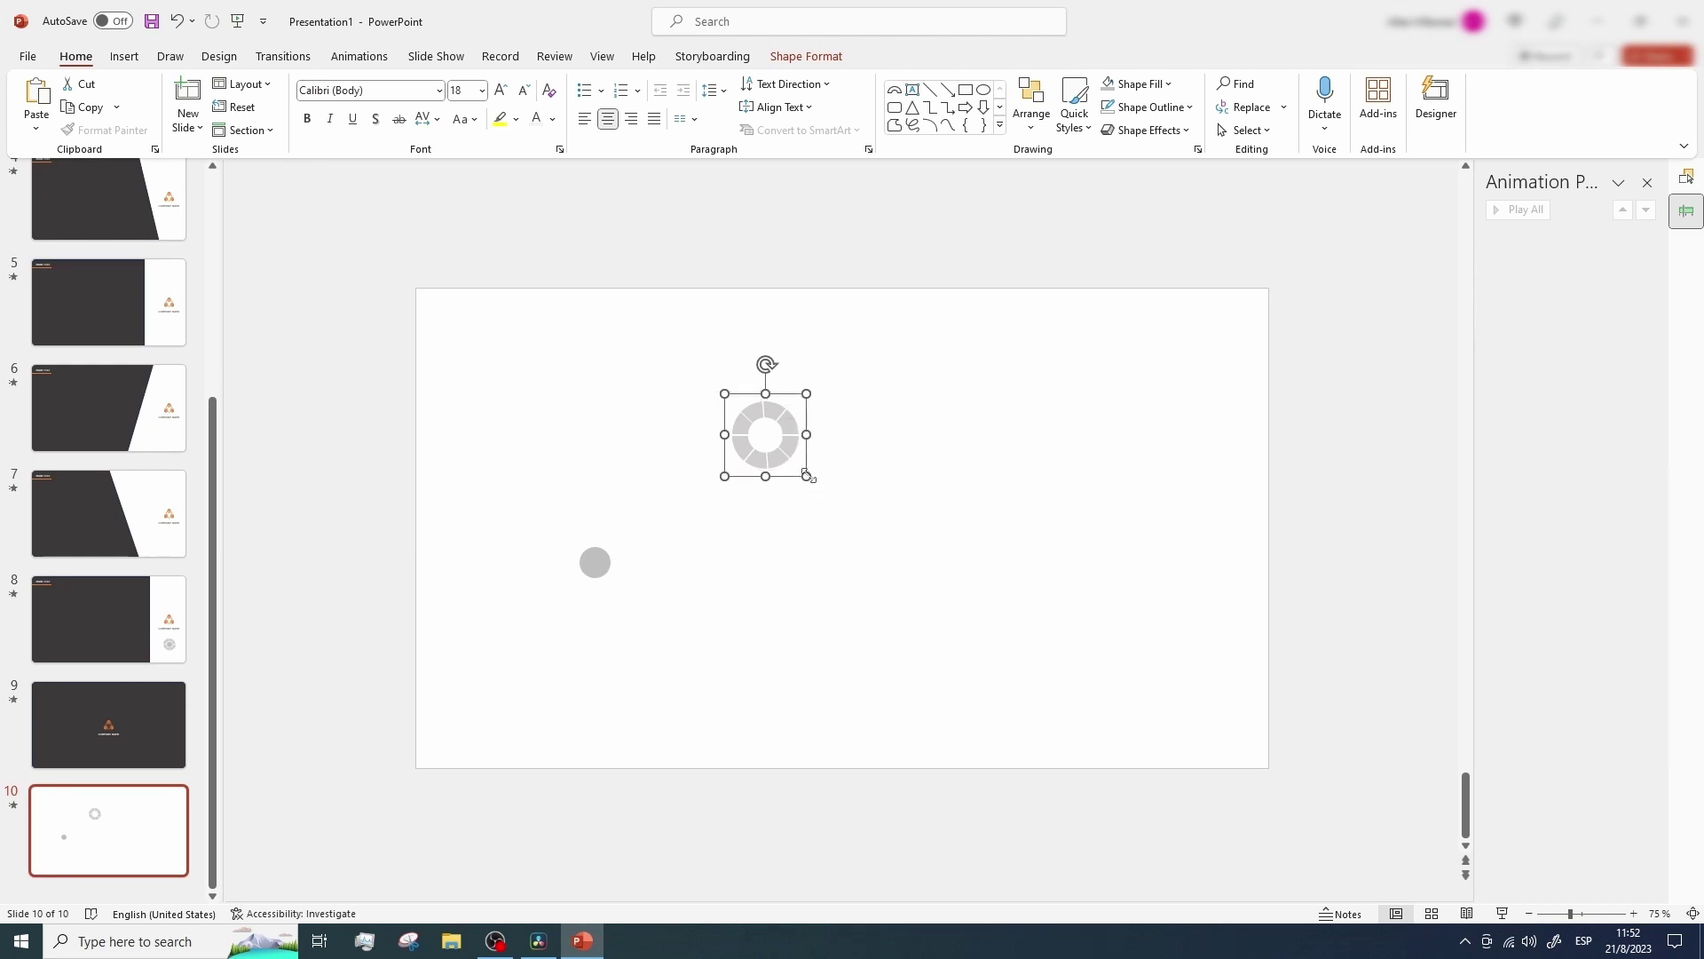
left_click_drag(806, 477, 863, 532)
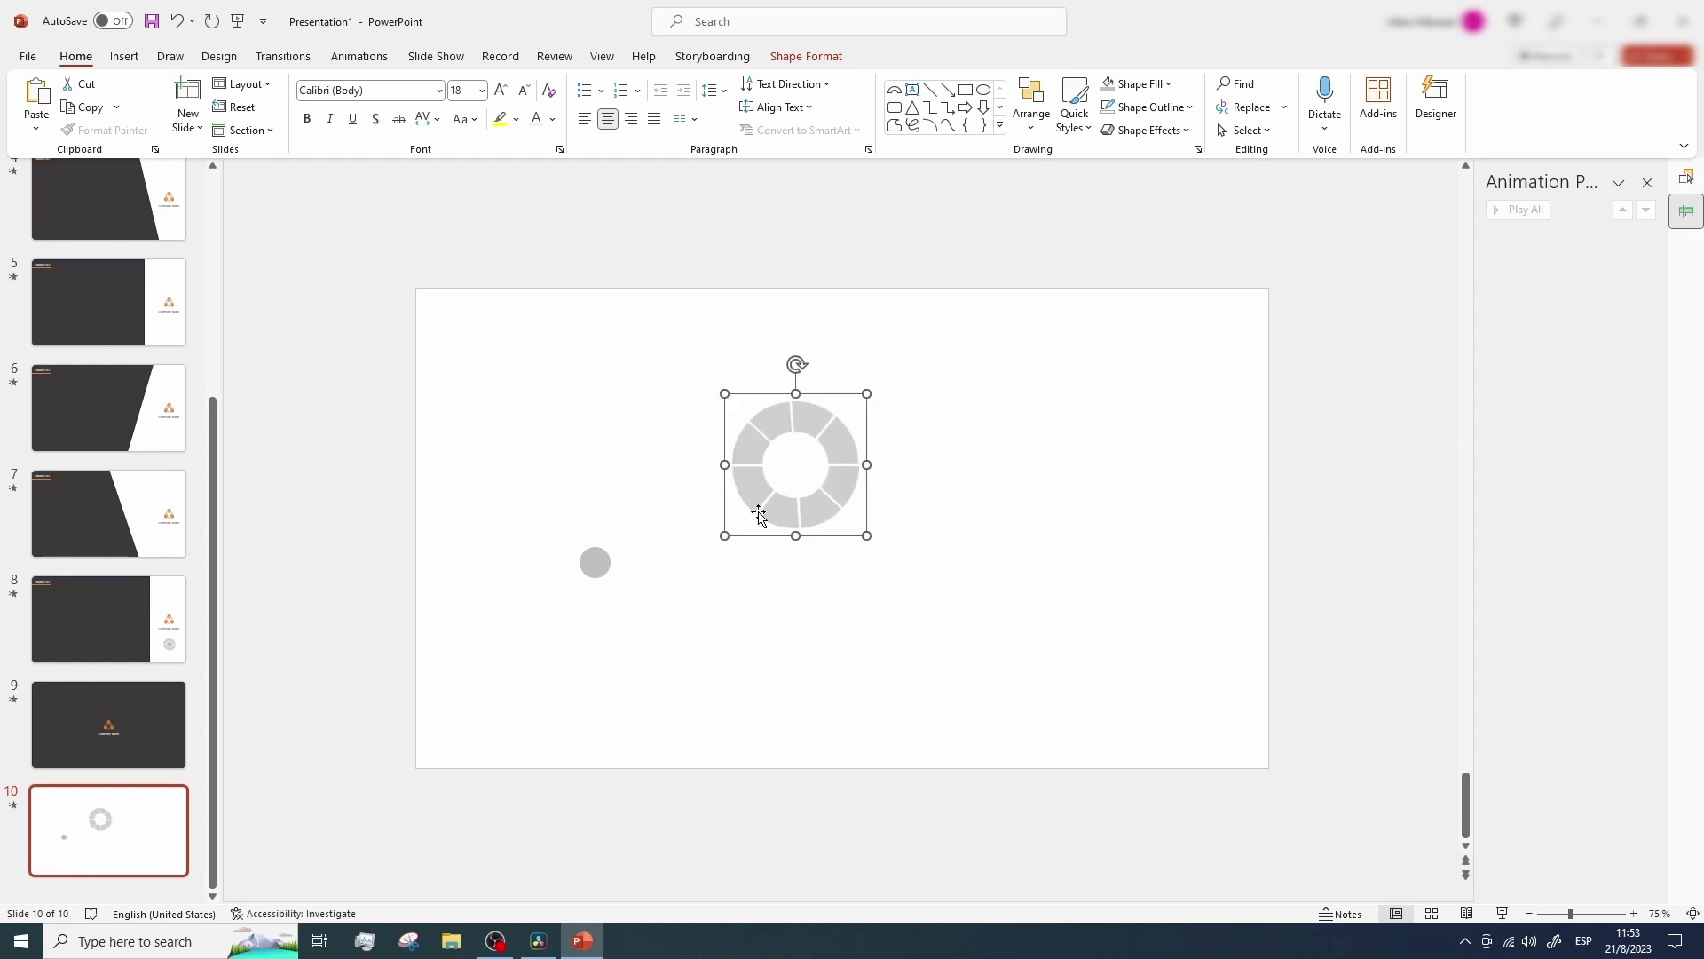
Replace the test copy on slide 8 with the enlarged ring beneath the company name, and remove it after comparing the size
left_click(108, 613)
left_click_drag(1134, 613, 1366, 797)
key("Delete")
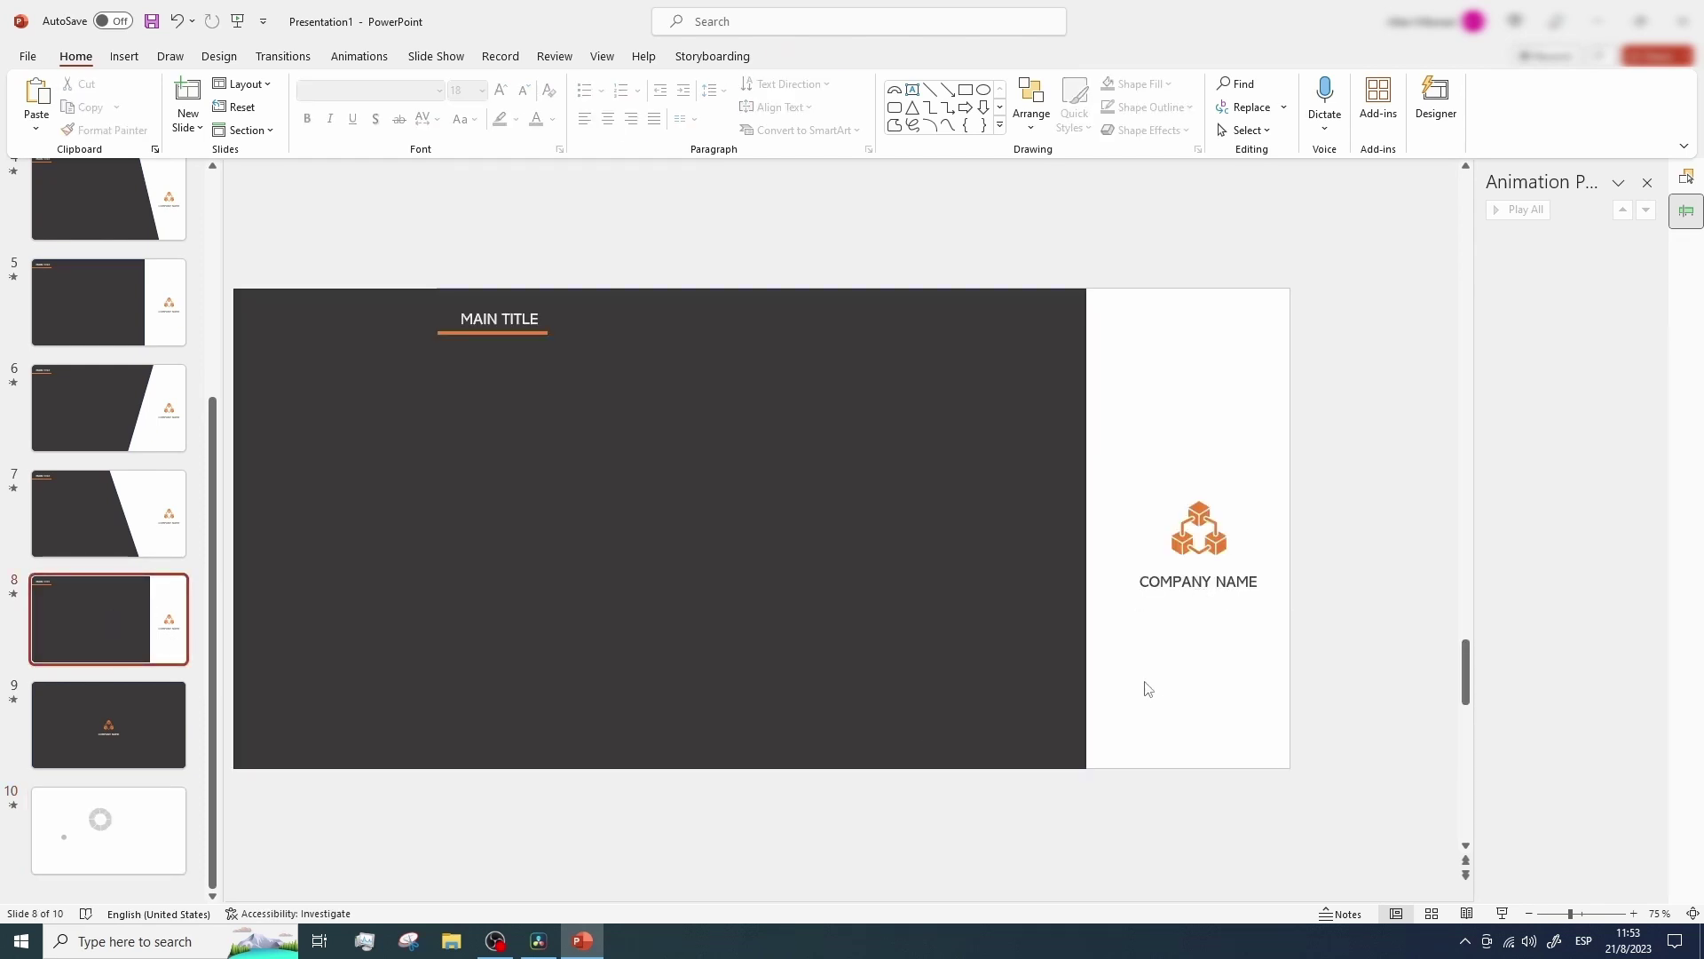
key("ctrl+v")
left_click_drag(833, 506, 1212, 720)
left_click(1373, 719)
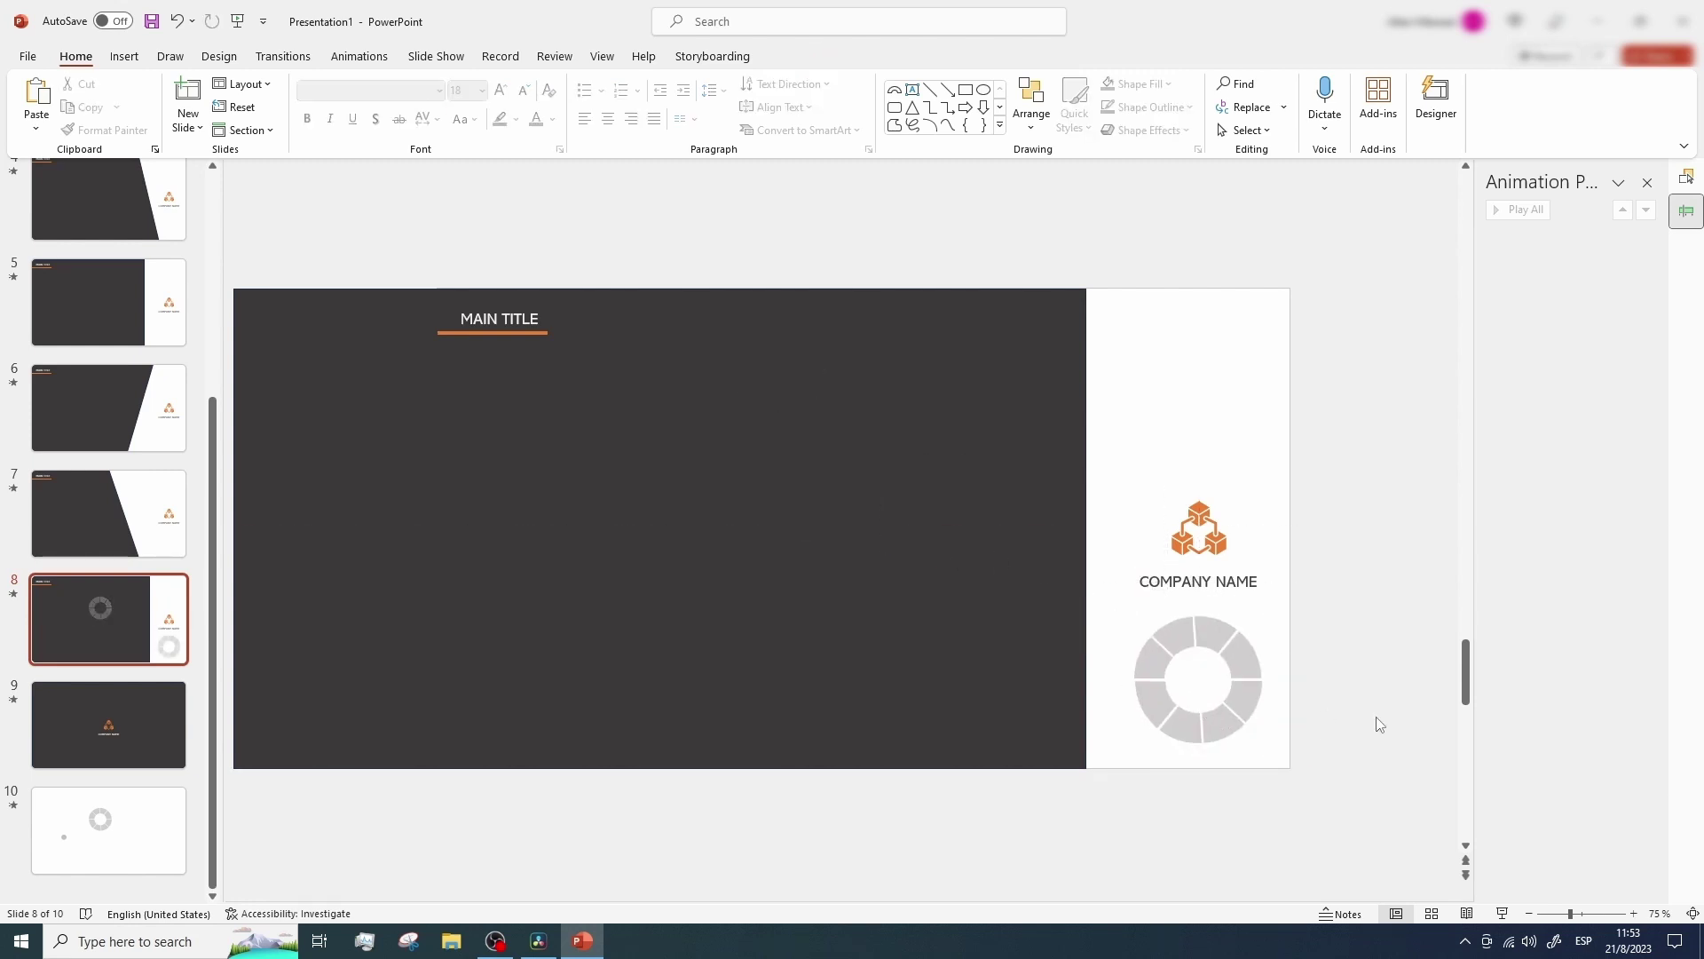
left_click(1203, 715)
scroll(648, 436, "down", 2)
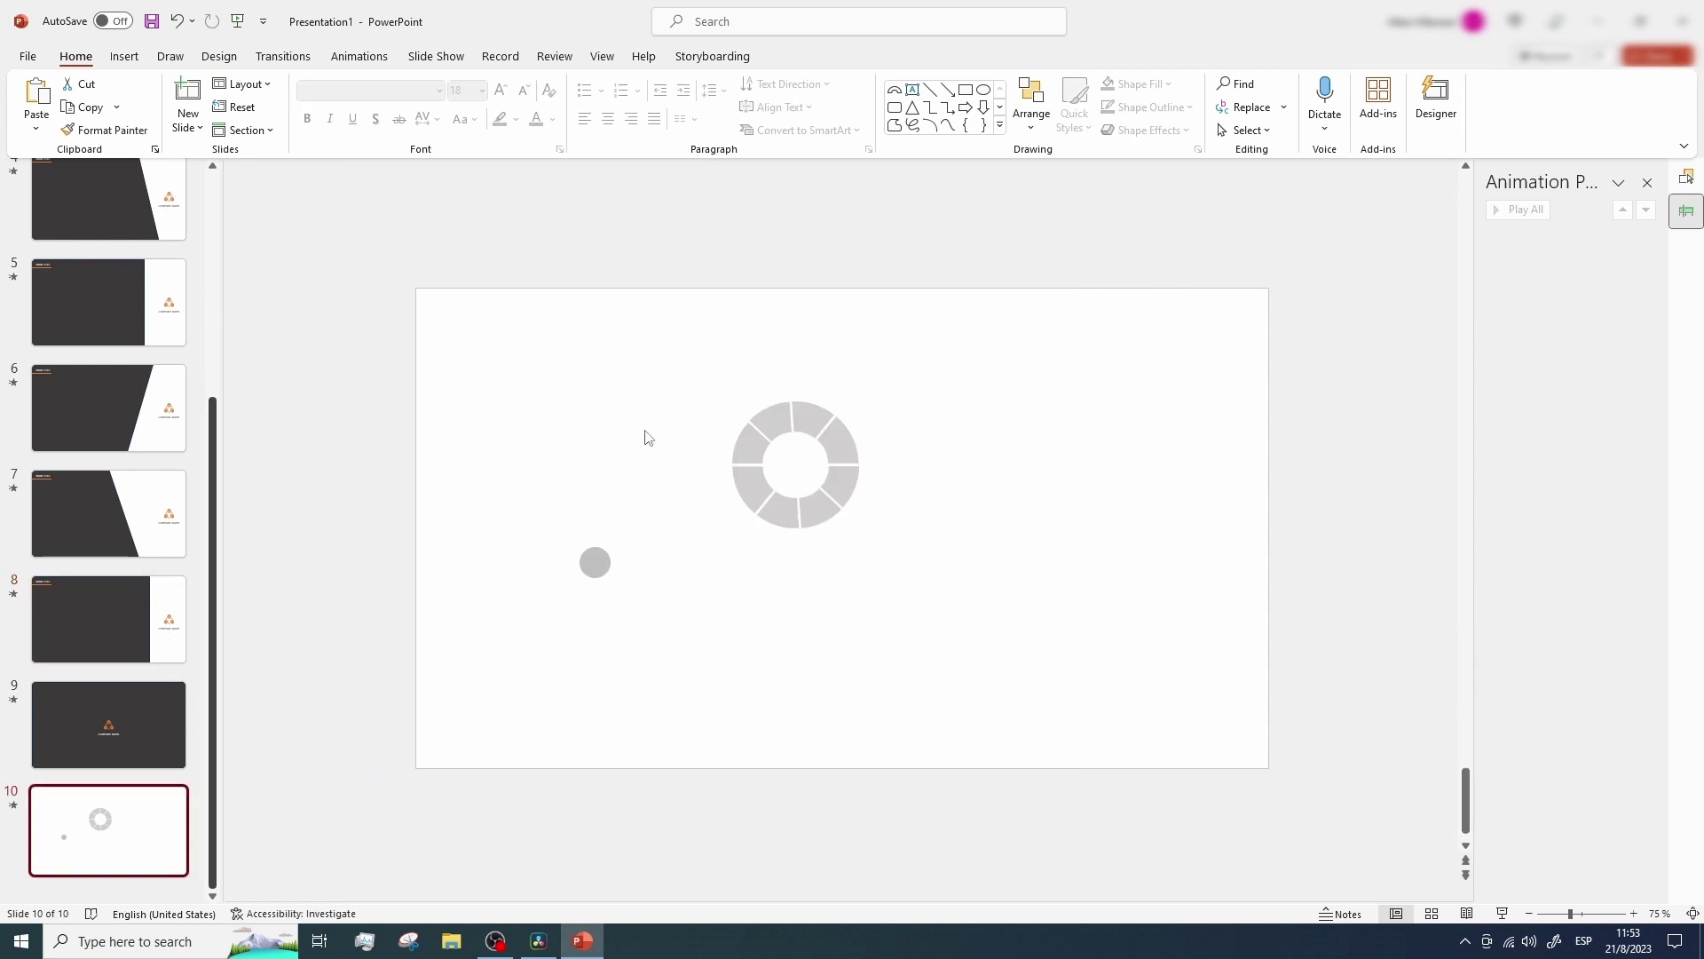
Enlarge the gray circle on slide 10 and centre it in the hole of the enlarged ring
left_click(832, 498)
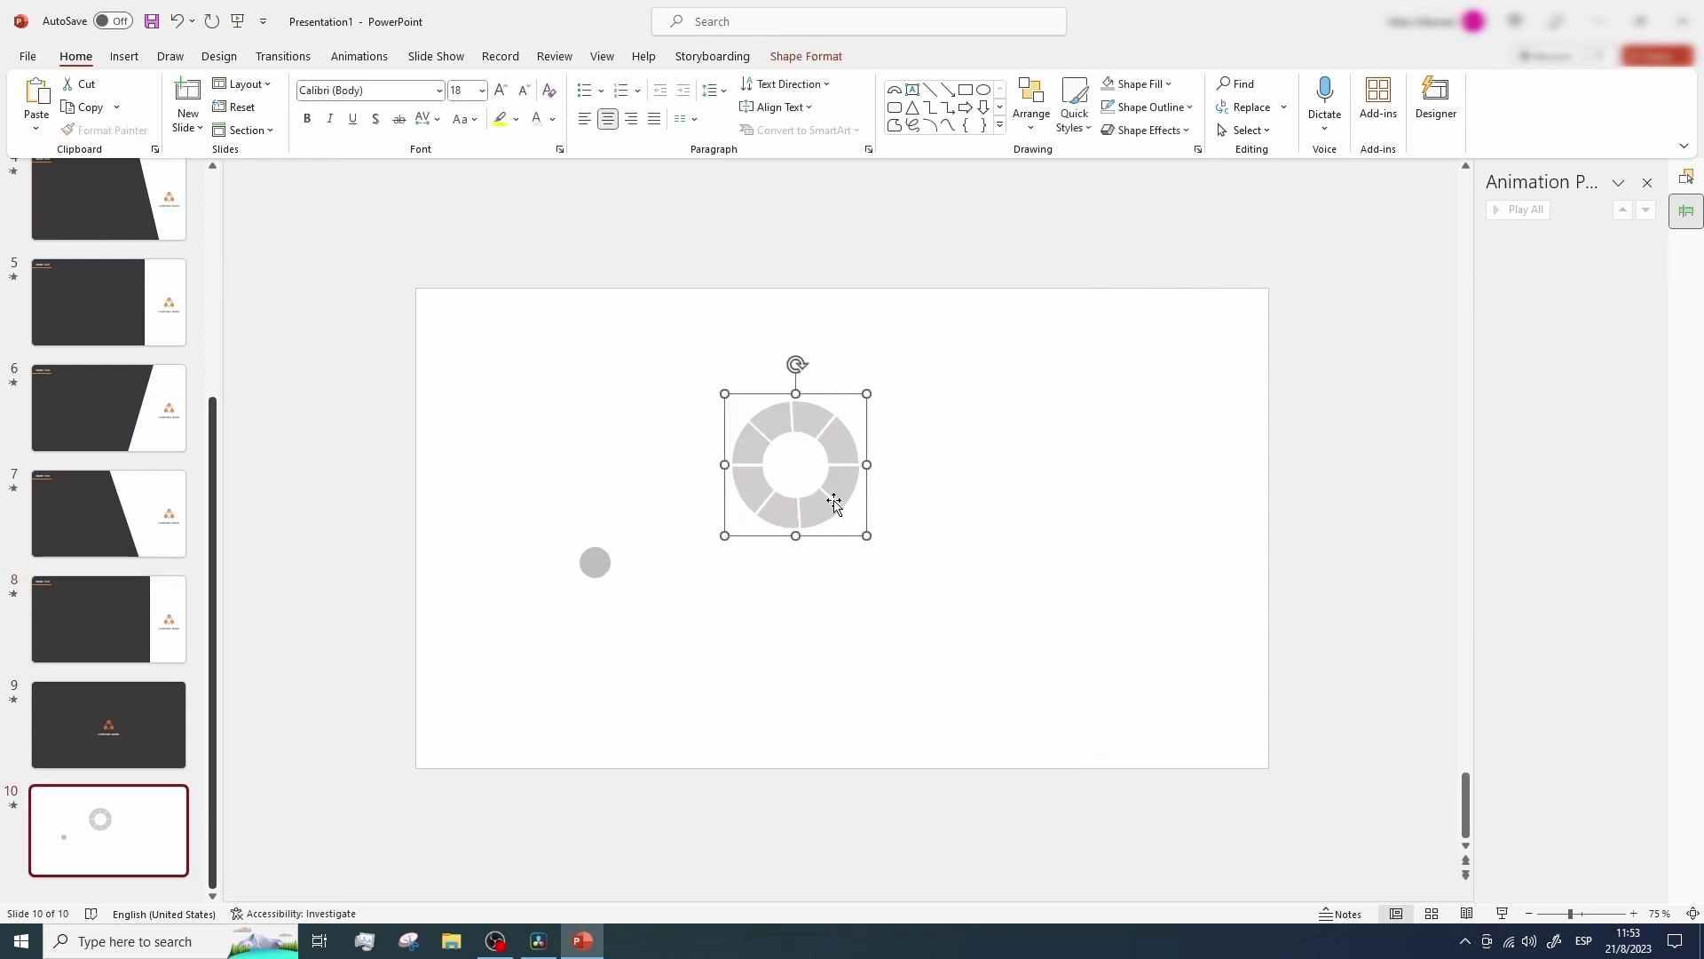
left_click(620, 563)
left_click_drag(603, 561, 792, 473)
left_click(726, 442)
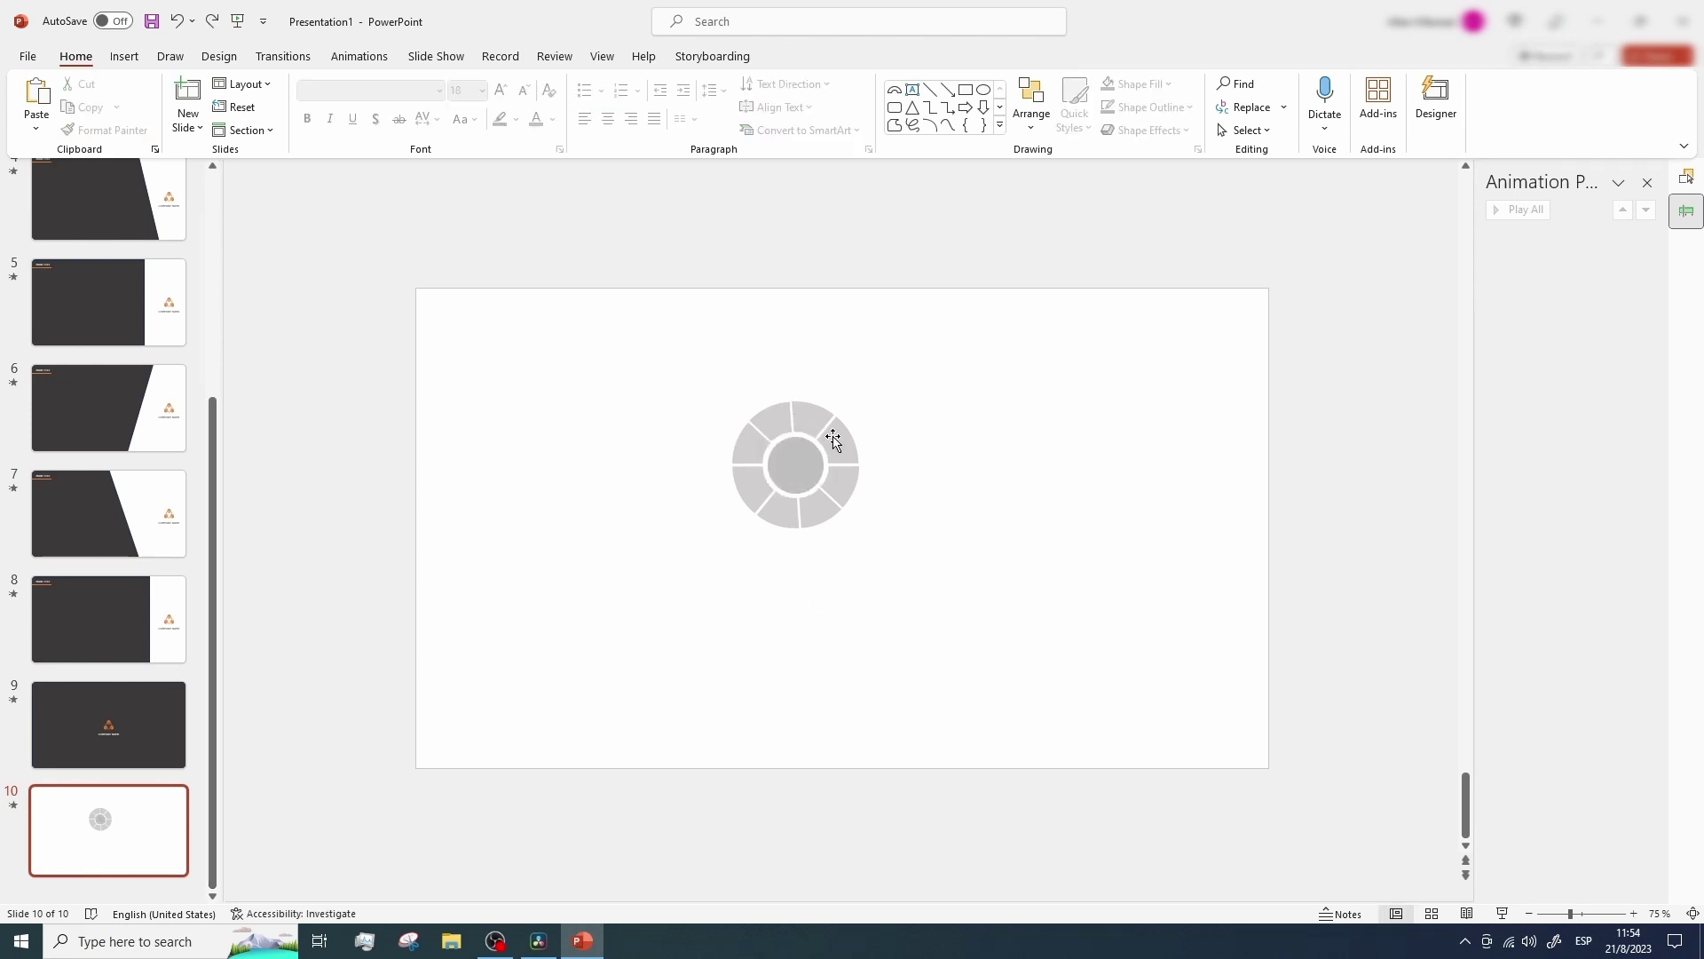
Insert eight stock icons, including an alarm clock, apple, address book and calculator, and shrink the alarm clock to fit a segment
scroll(940, 642, "up", 8, "ctrl")
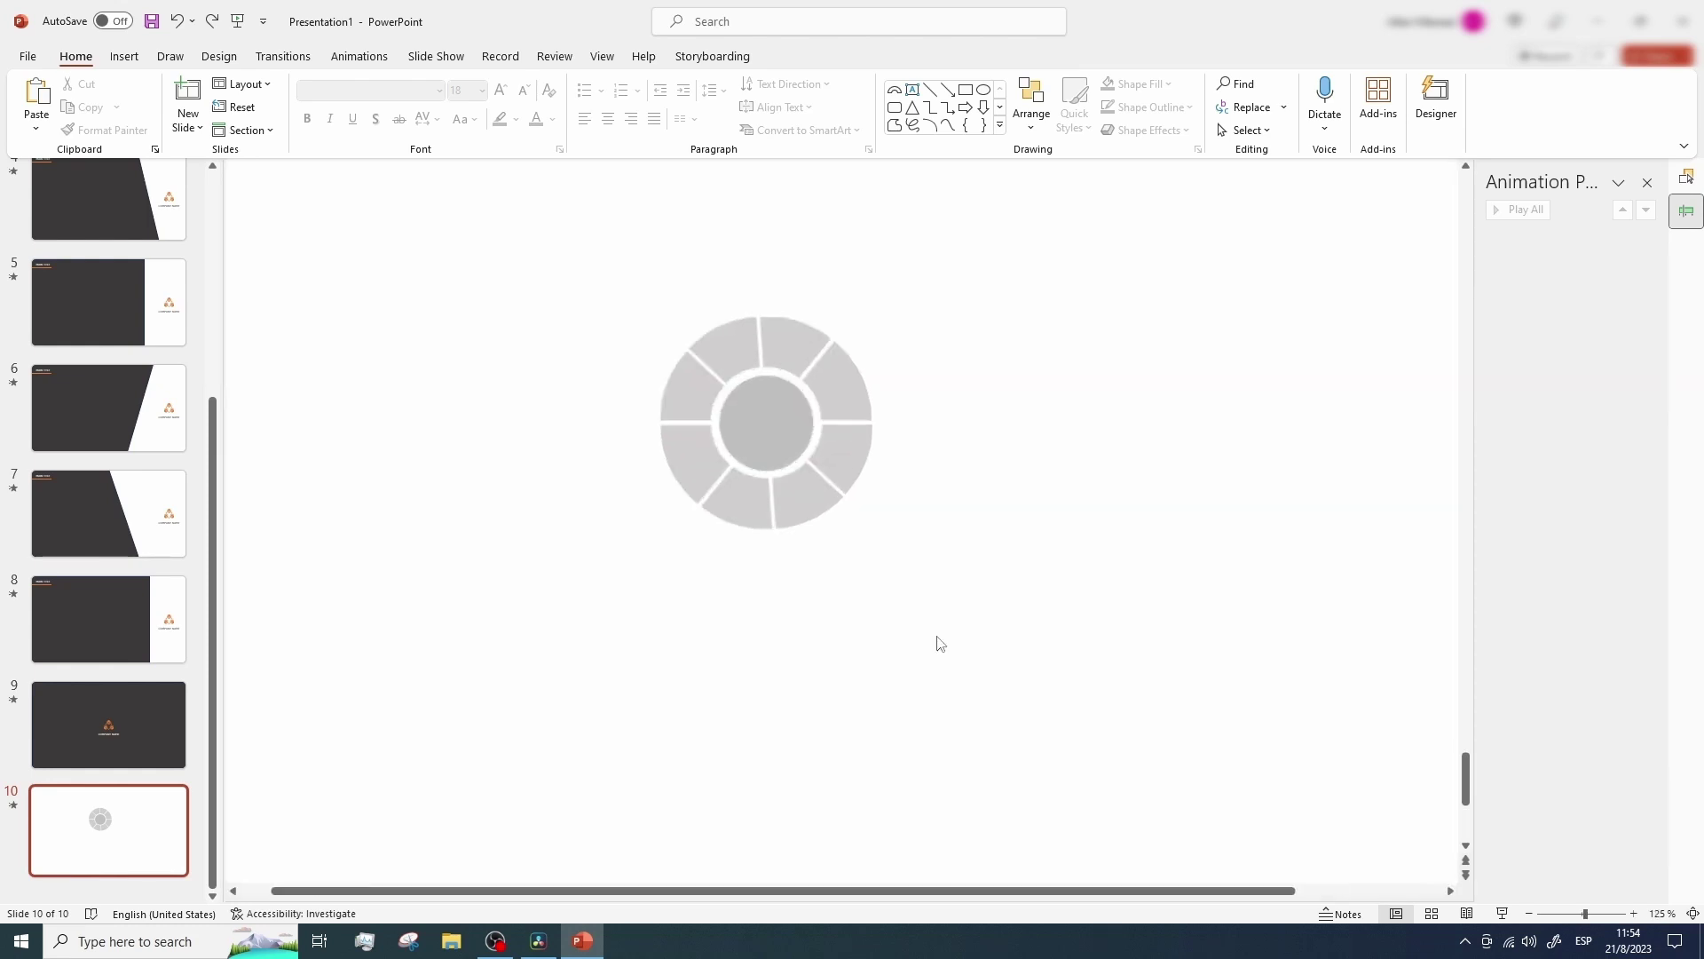
left_click(124, 56)
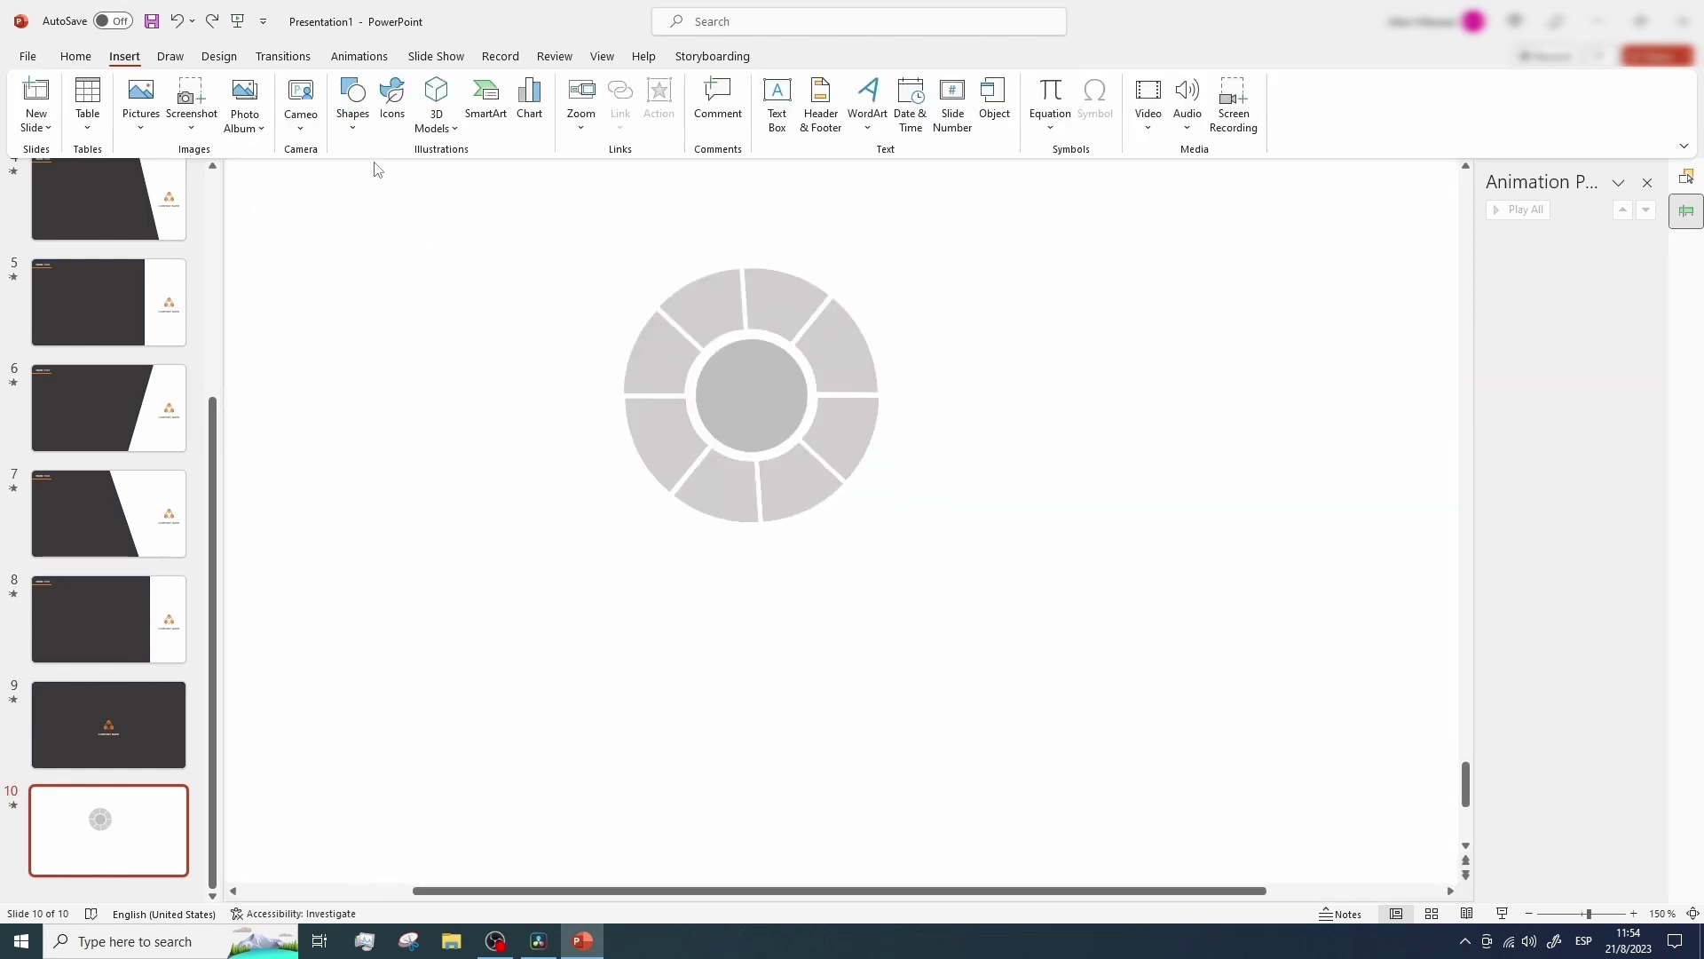
left_click(393, 115)
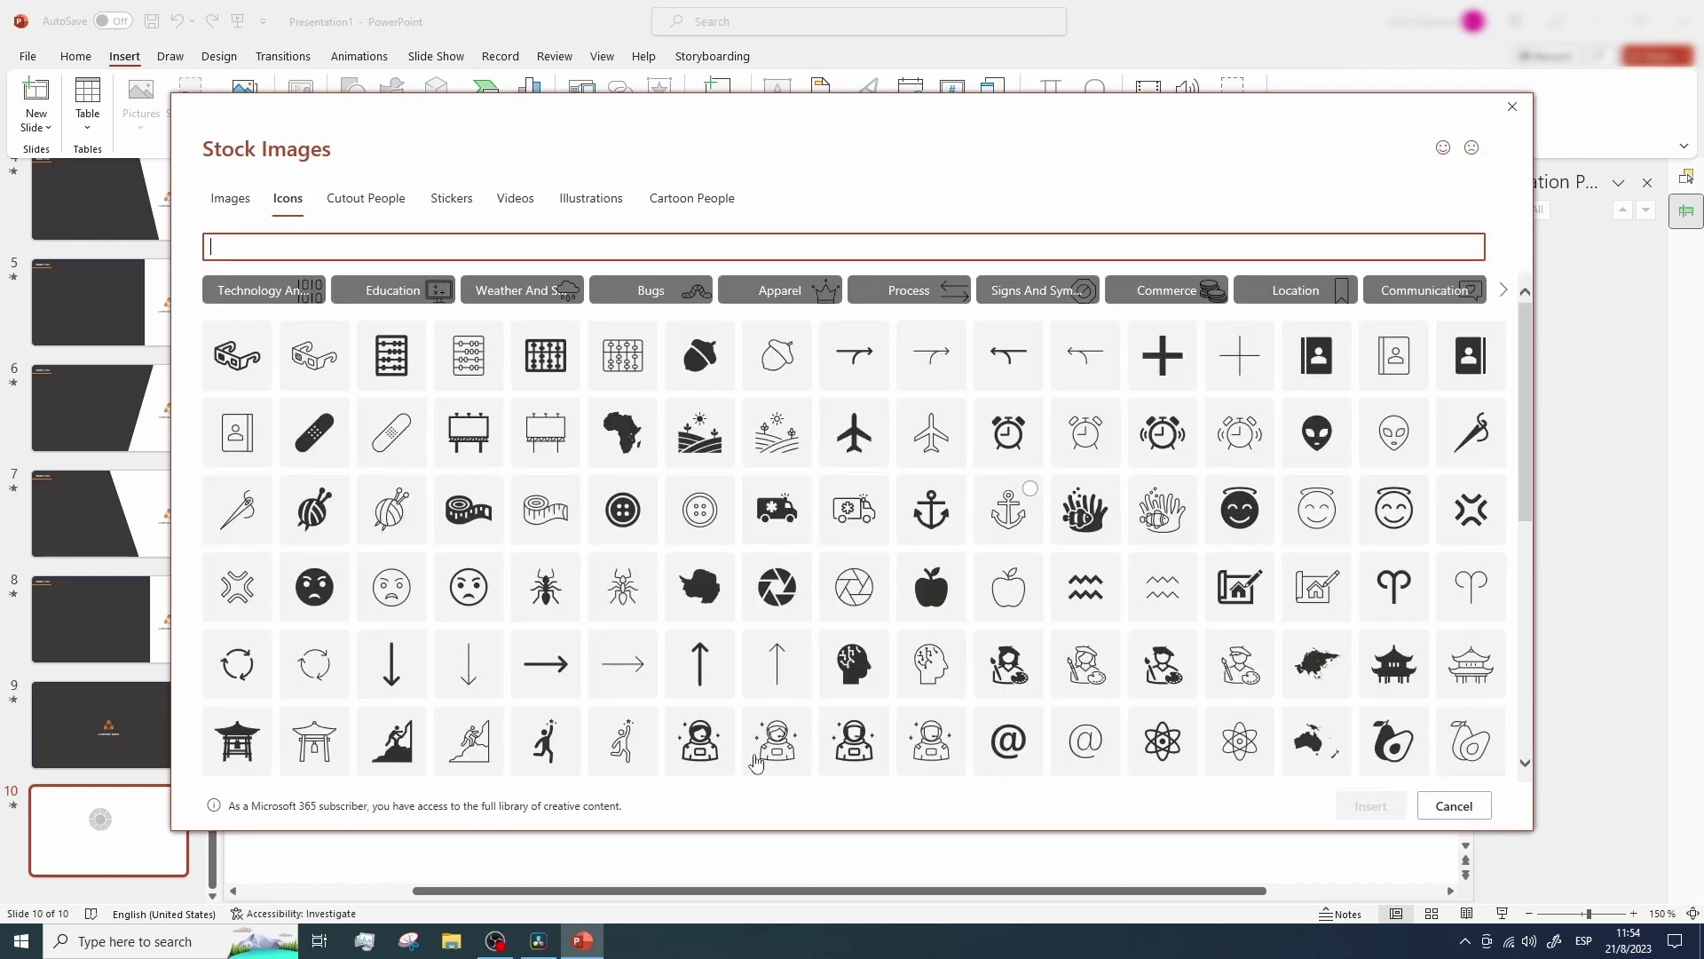
key("Escape")
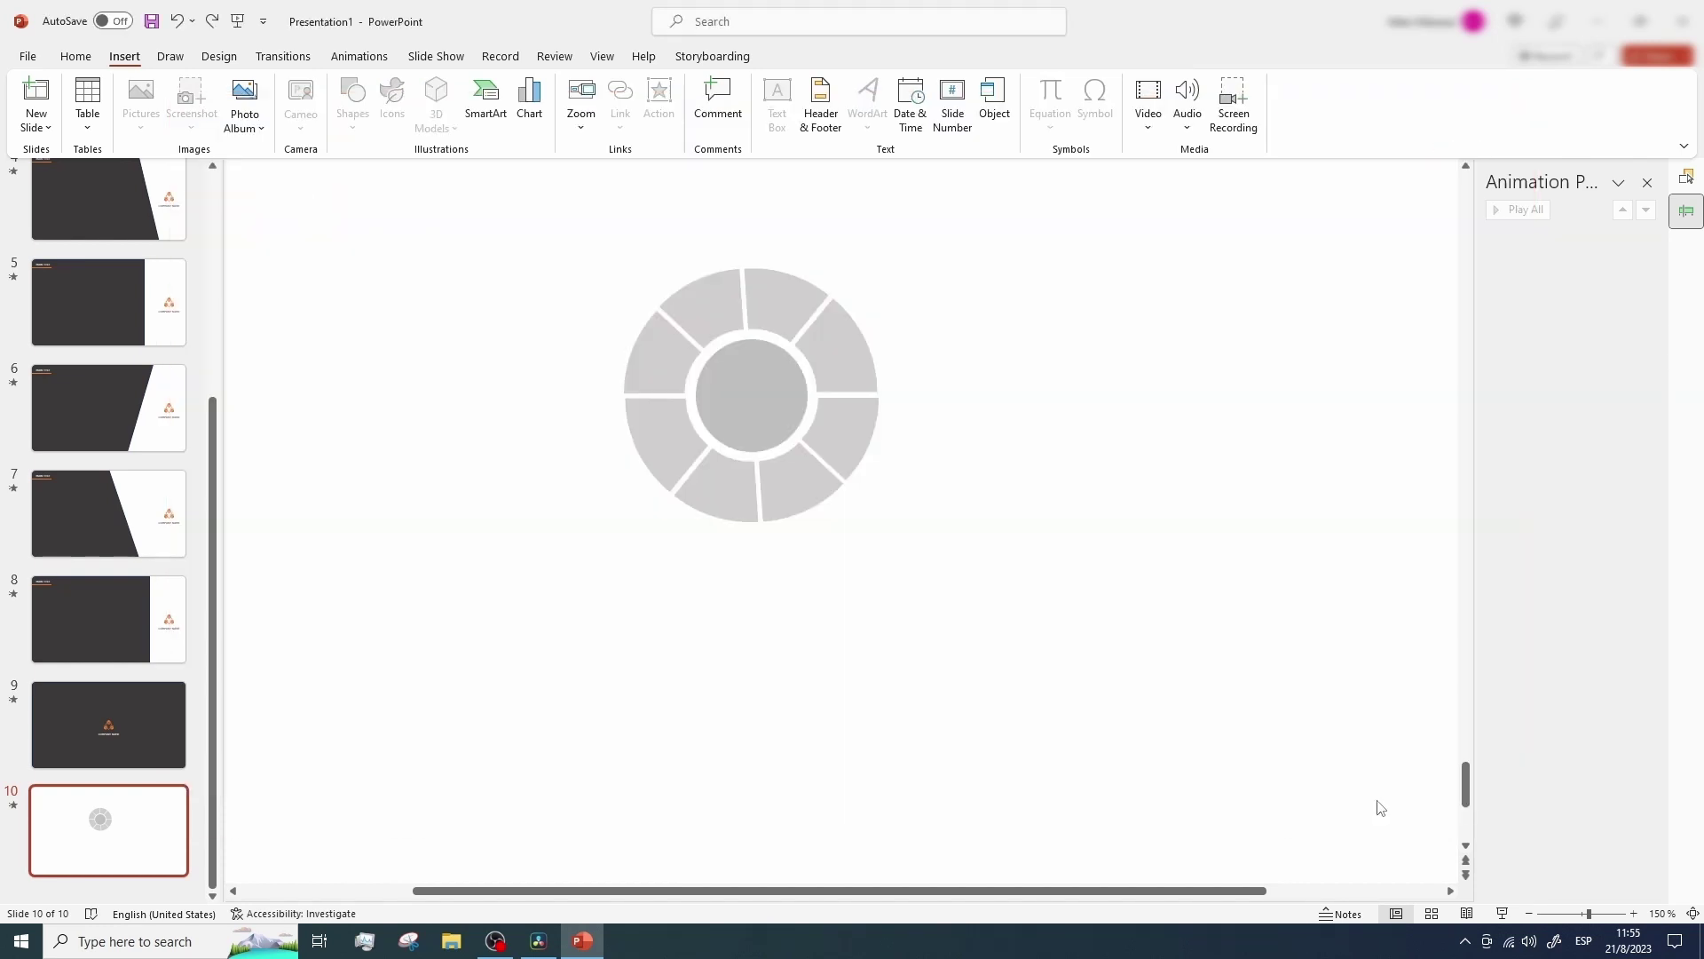
left_click(1004, 275)
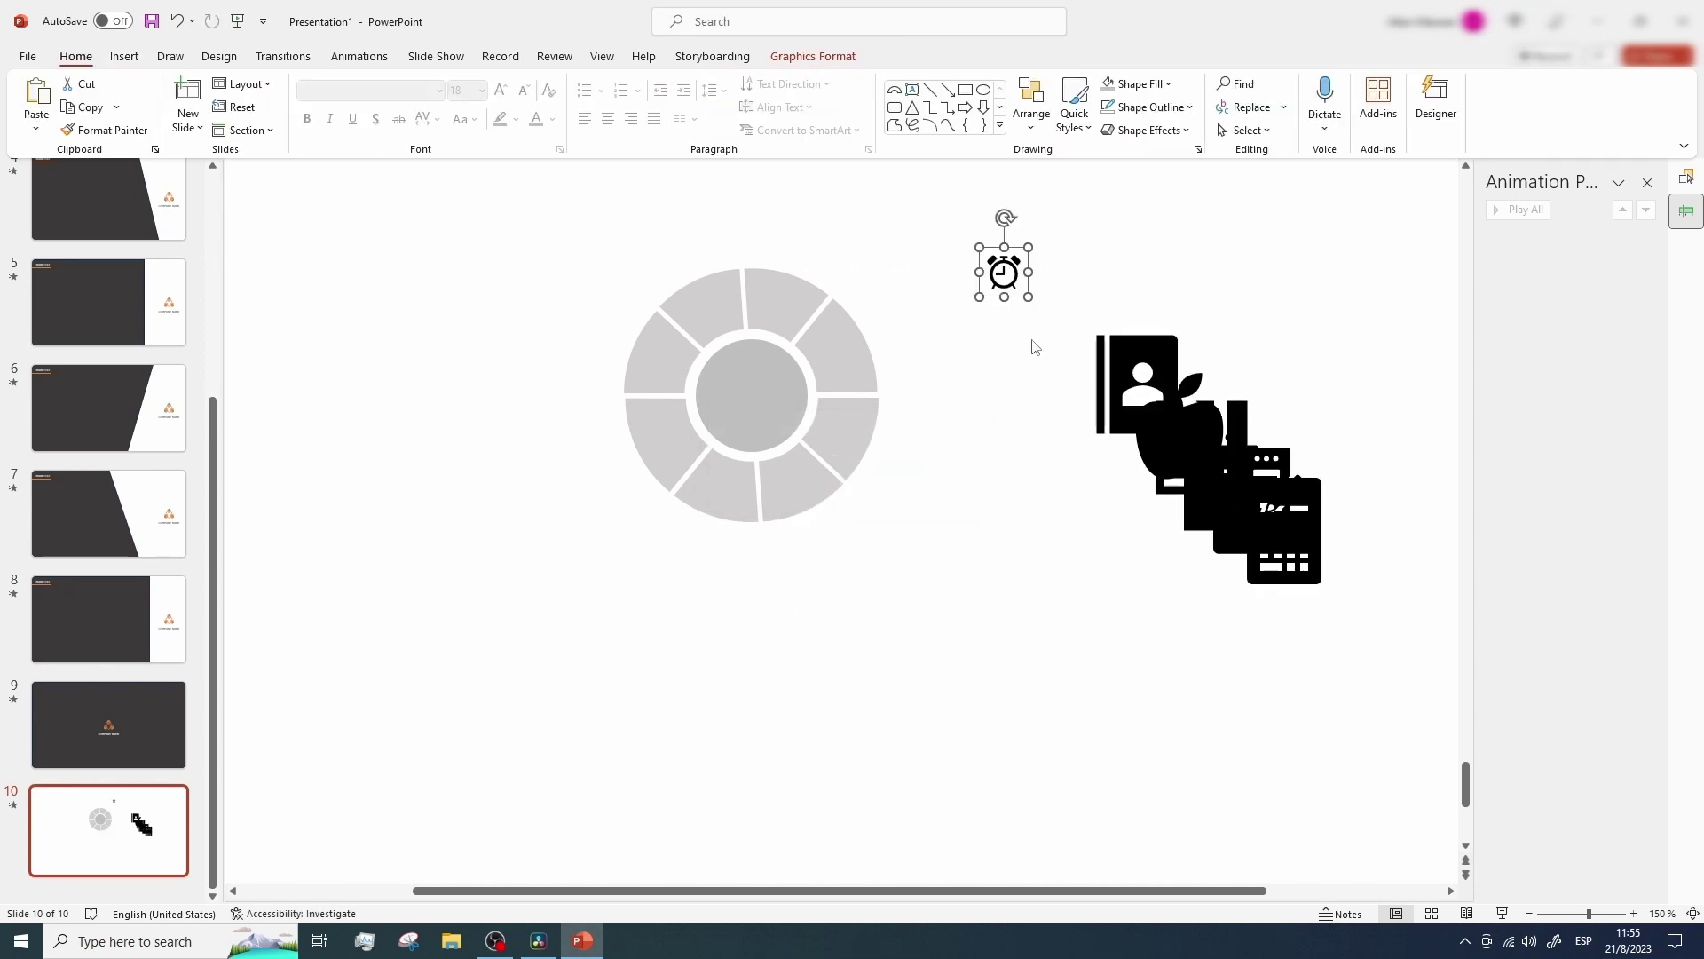
Place the alarm clock tilted on the ring's upper-left segment and fit the seven other icons, rotated outward, into the remaining segments
left_click_drag(1019, 295, 721, 313)
mouse_move(710, 251)
left_mouse_down()
mouse_move(683, 256)
mouse_move(720, 314)
mouse_move(689, 266)
left_mouse_up()
left_click(689, 267)
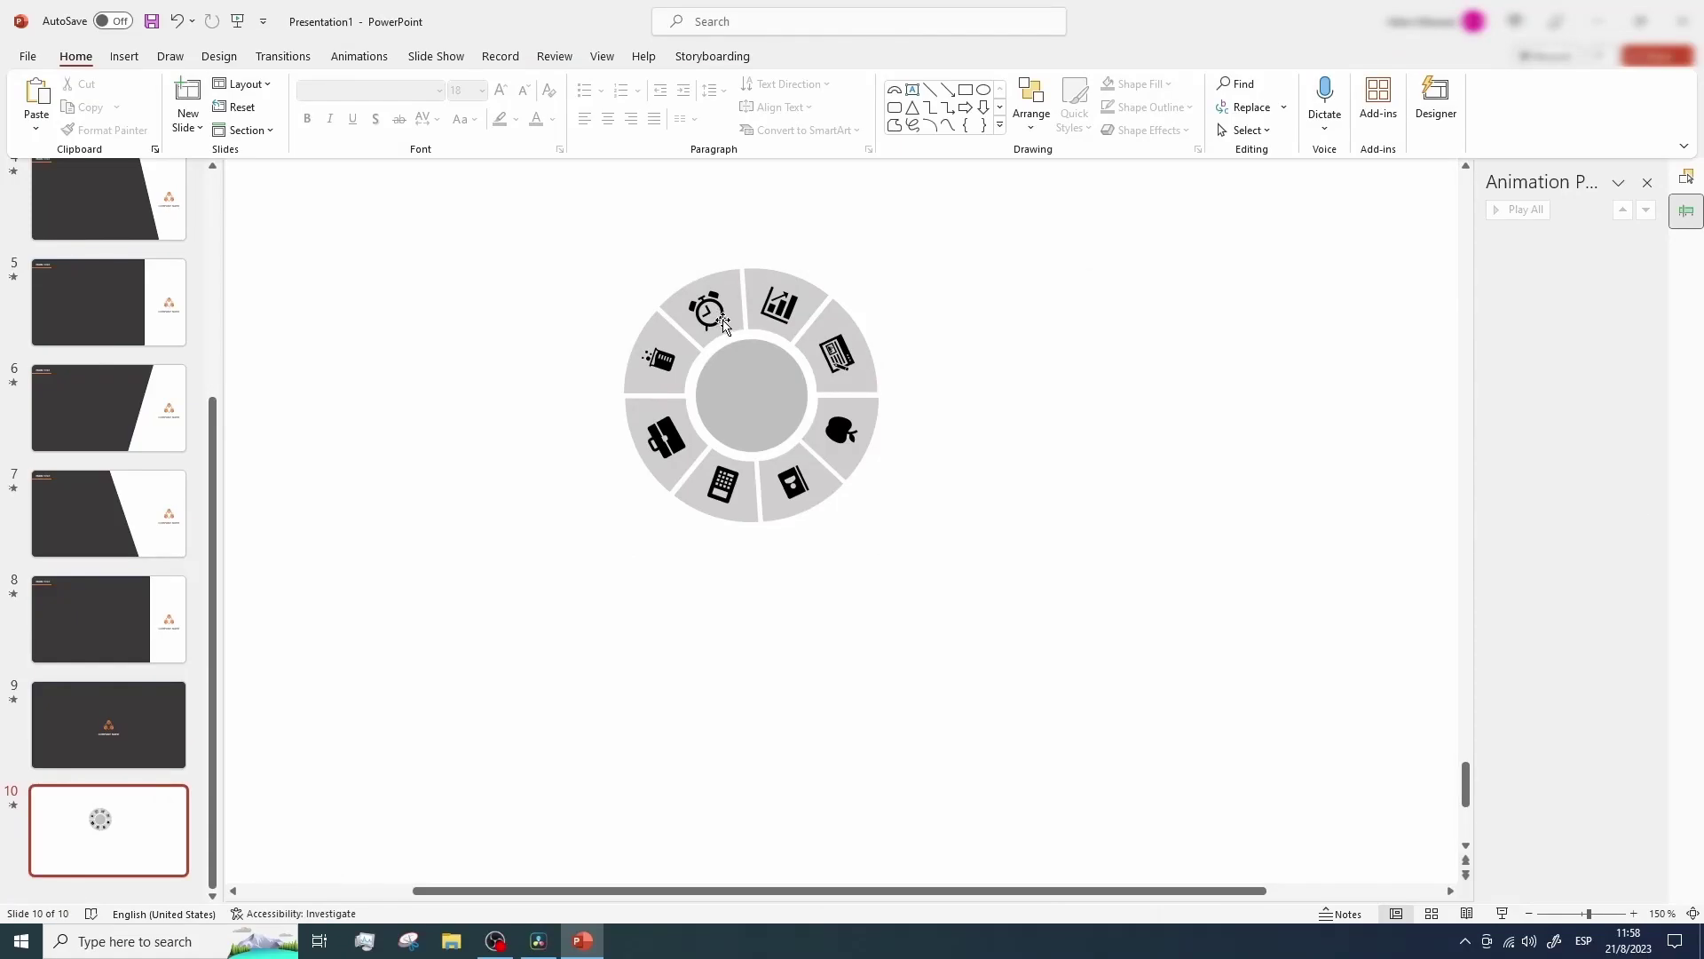
Select all eight icons on the ring and fill them with dark gray
left_click(714, 315)
left_click(665, 363, "shift")
left_click(688, 444, "shift")
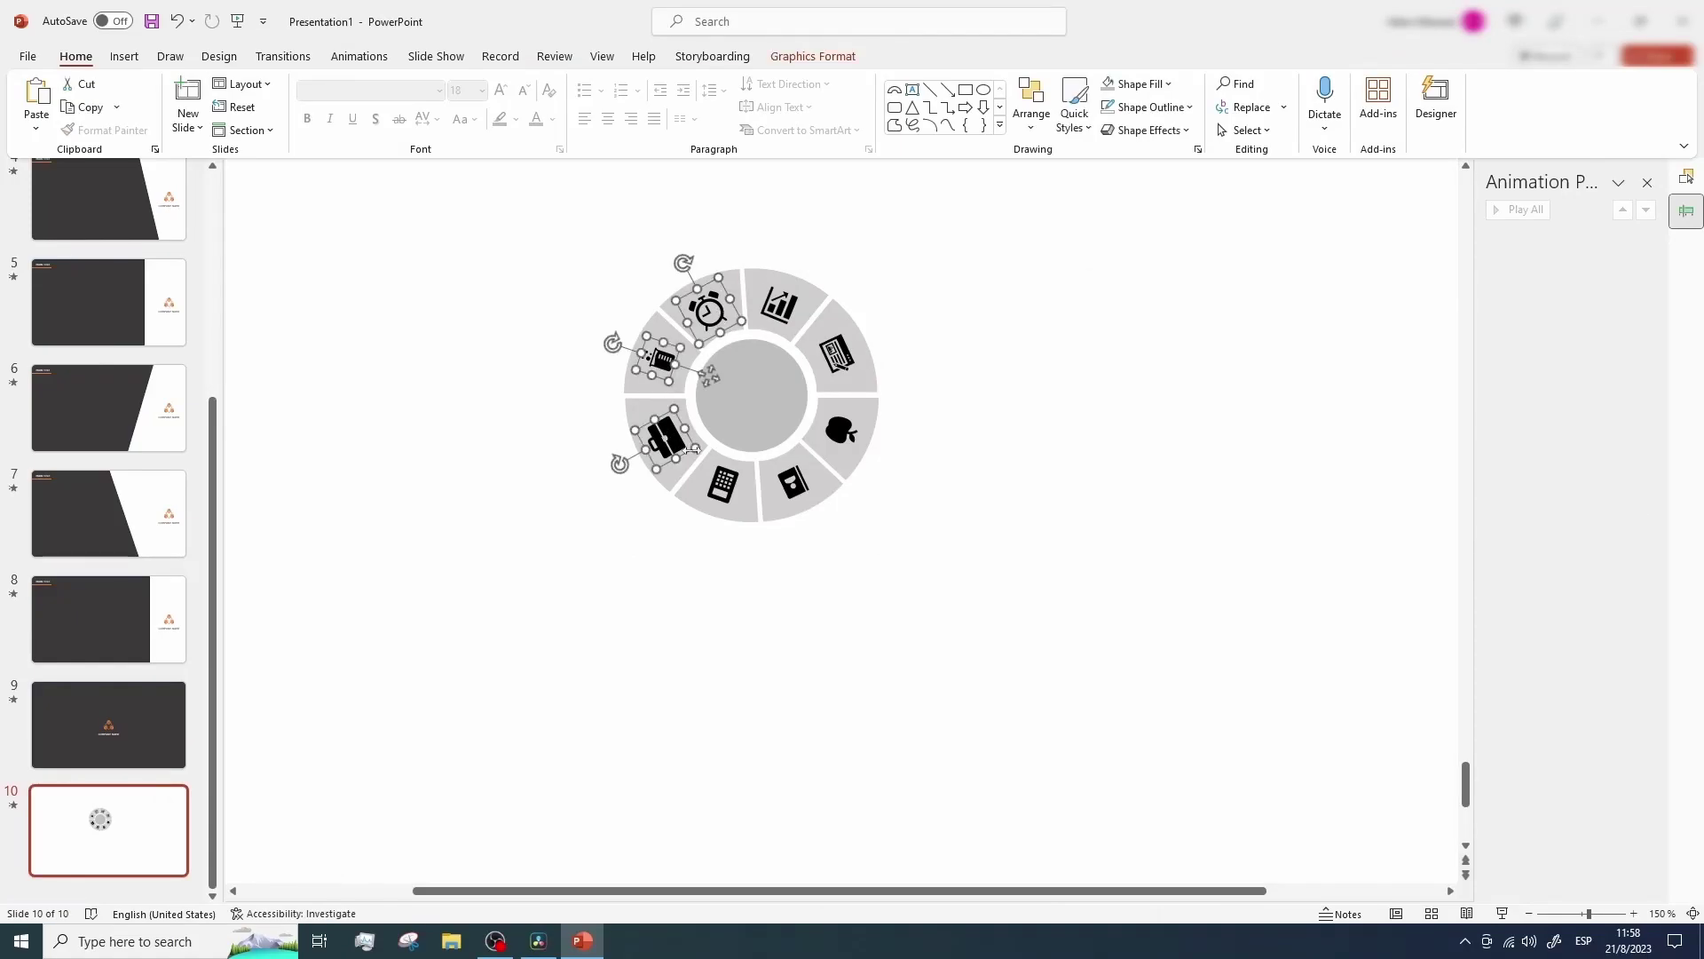
left_click(723, 482, "shift")
left_click(793, 482, "shift")
left_click(840, 430, "shift")
left_click(838, 354, "shift")
left_click(781, 312, "shift")
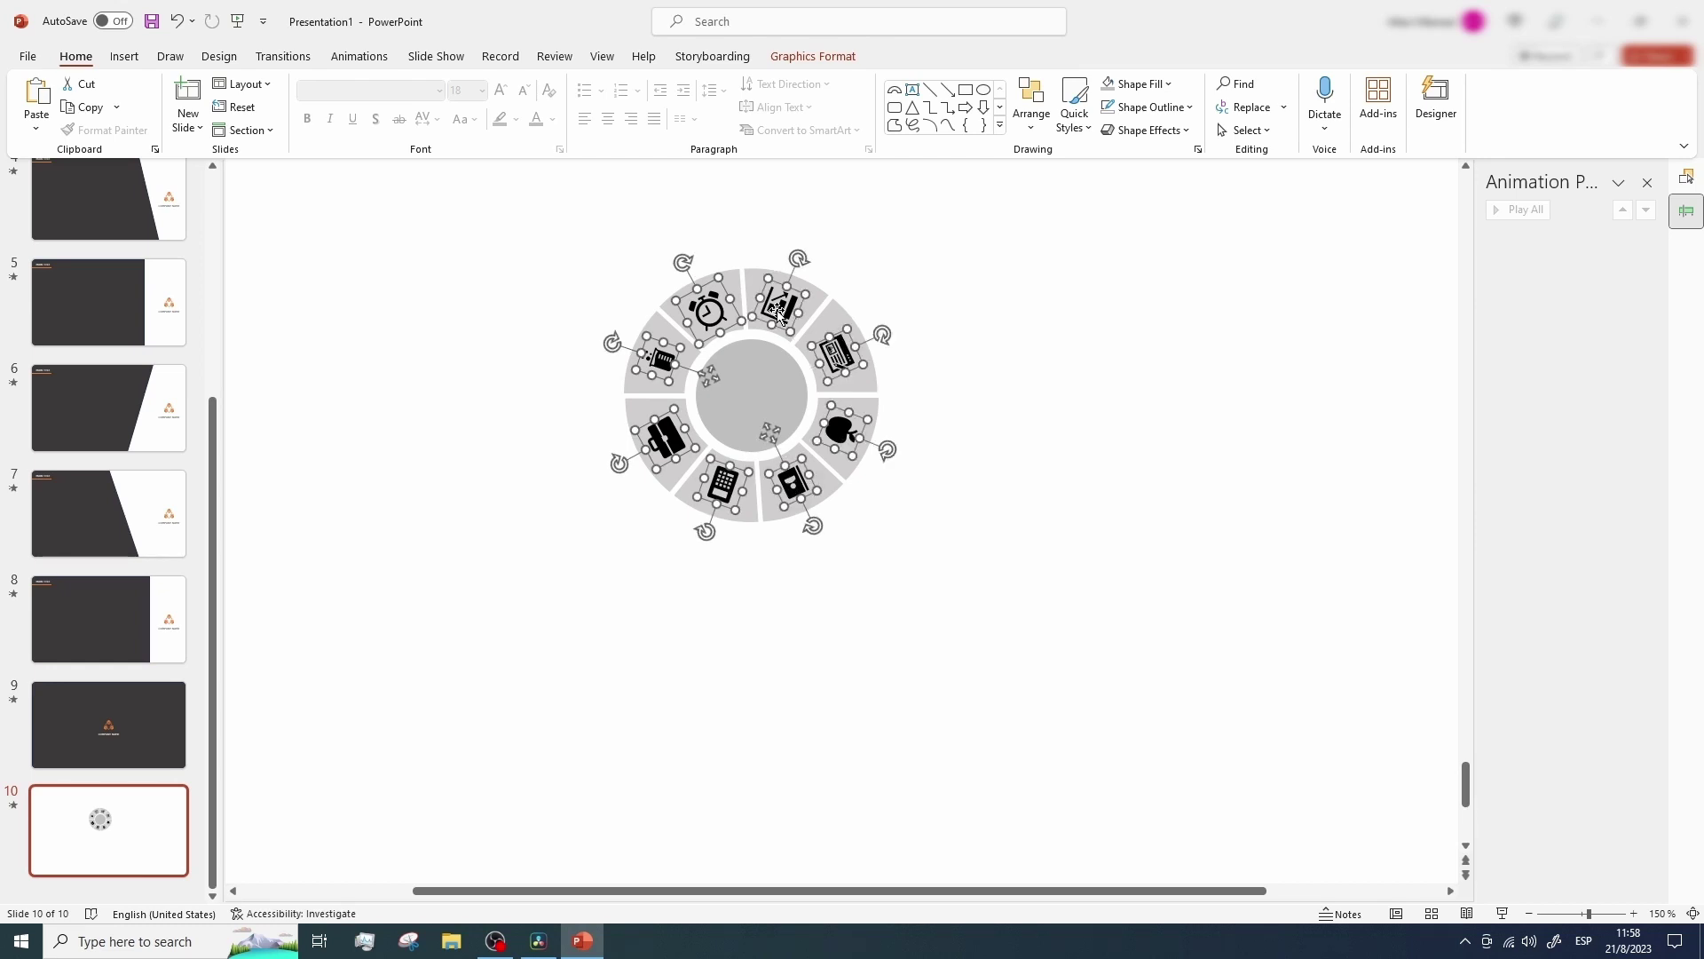
left_click(1168, 84)
left_click(945, 733)
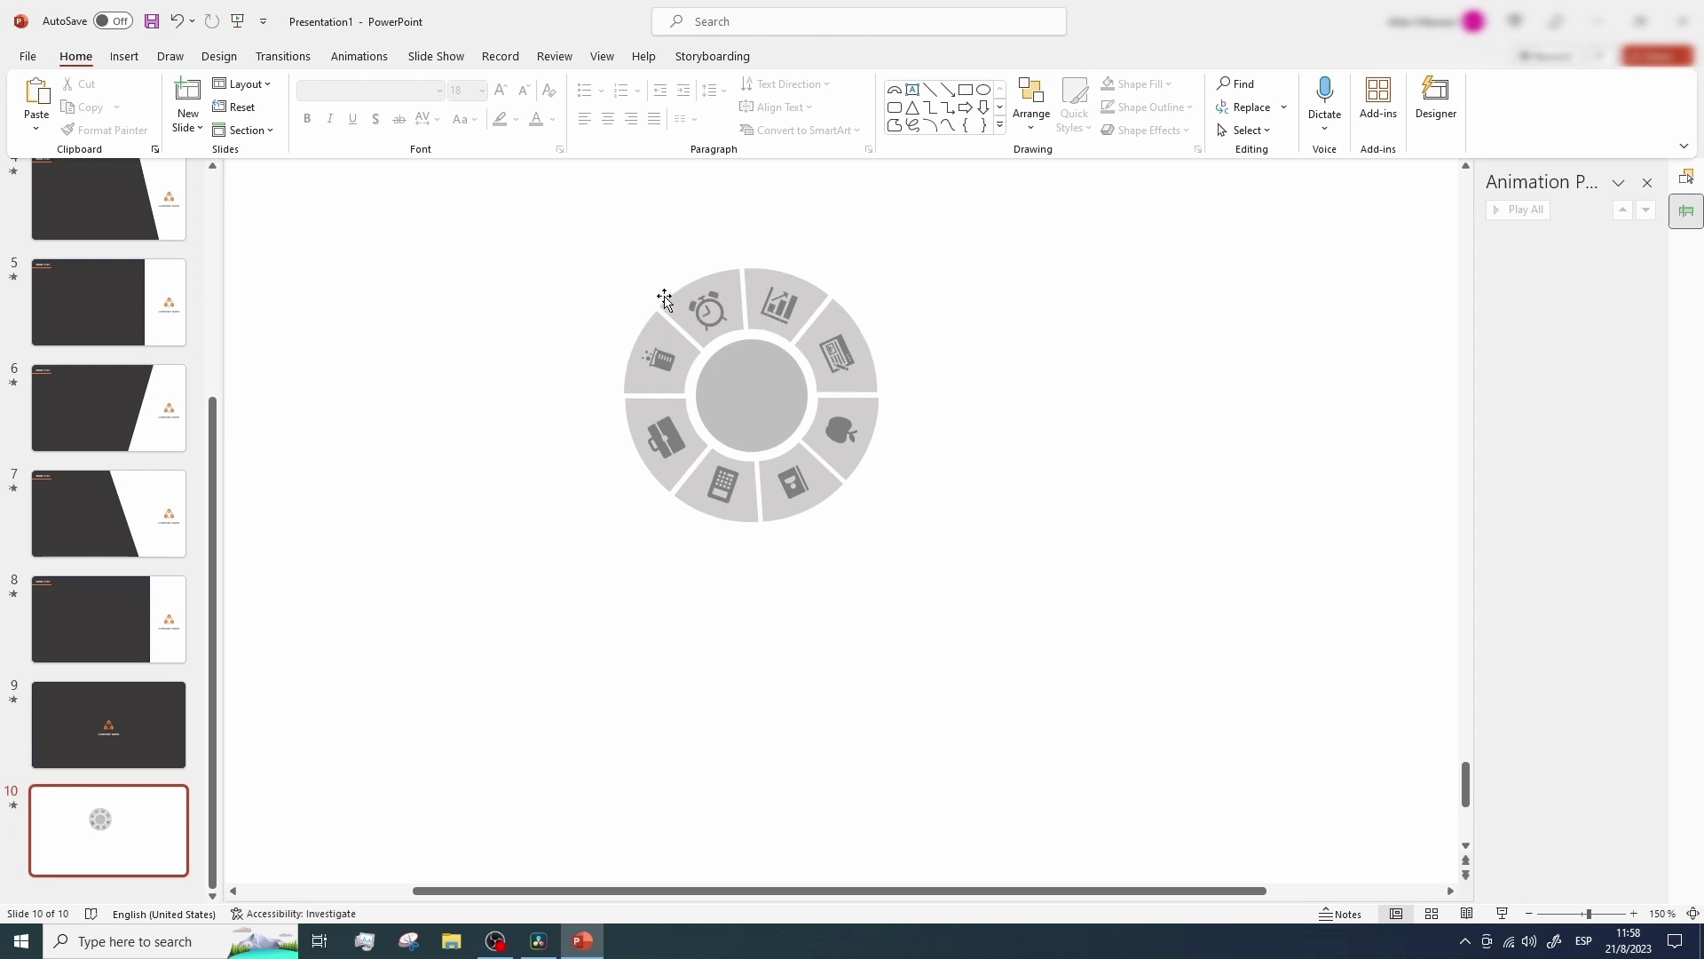
left_click(778, 302)
right_click(778, 304)
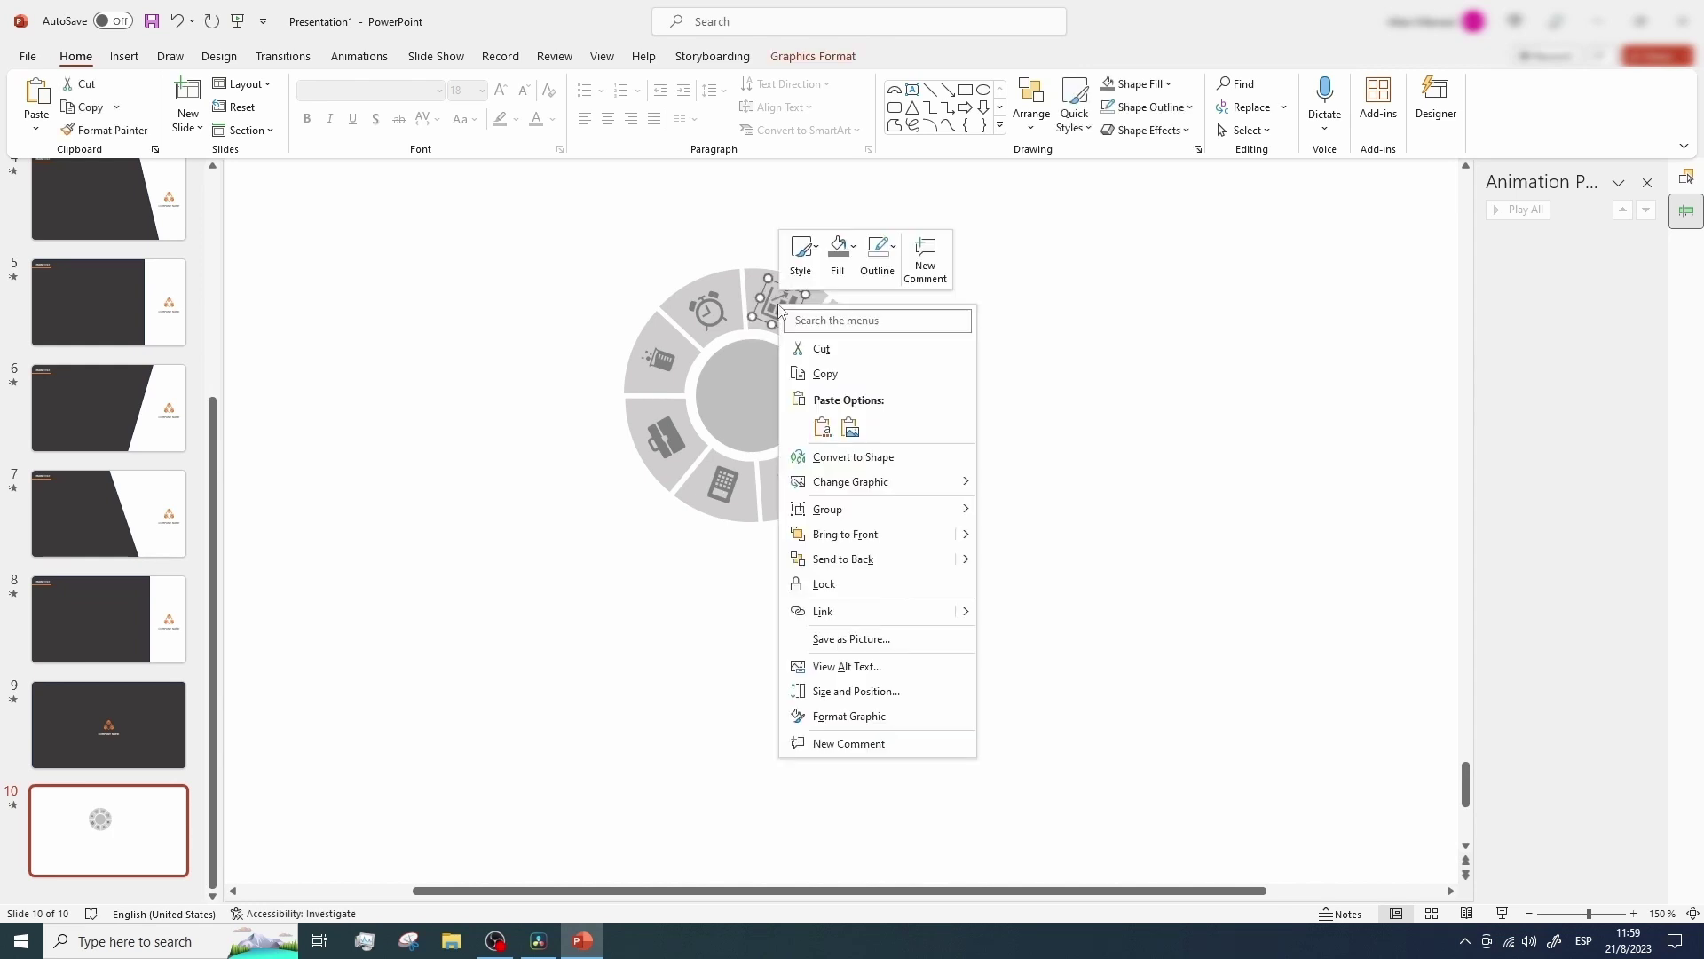
key("Escape")
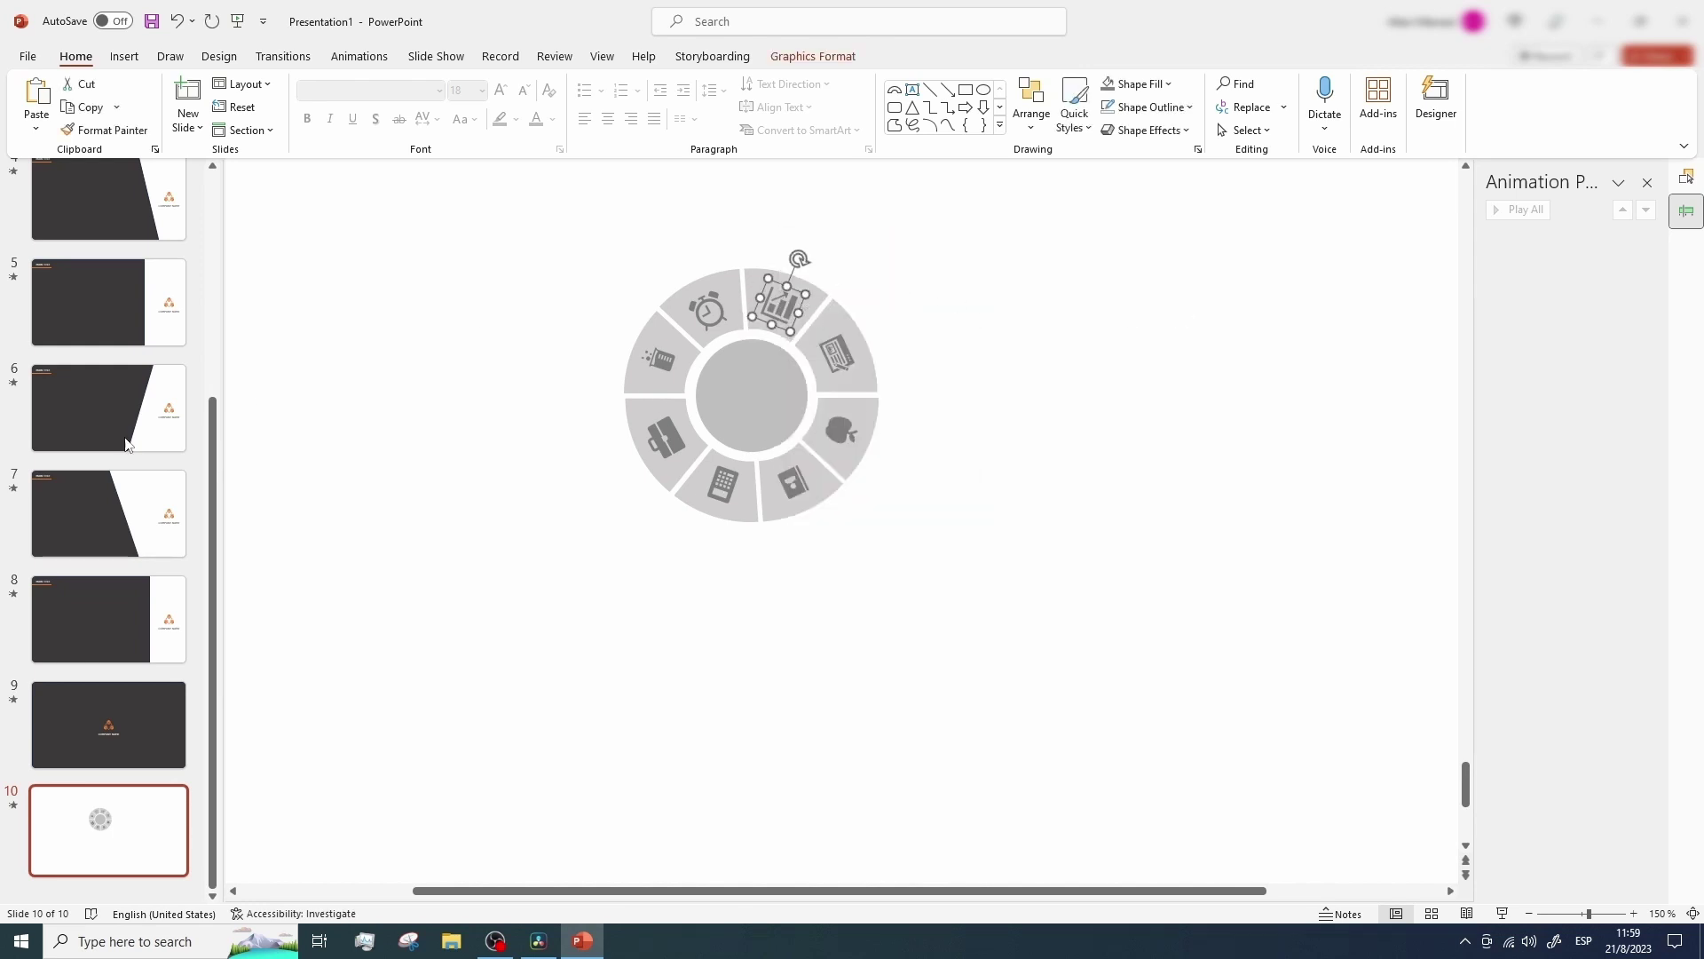
scroll(92, 458, "up", 5)
left_click(882, 342)
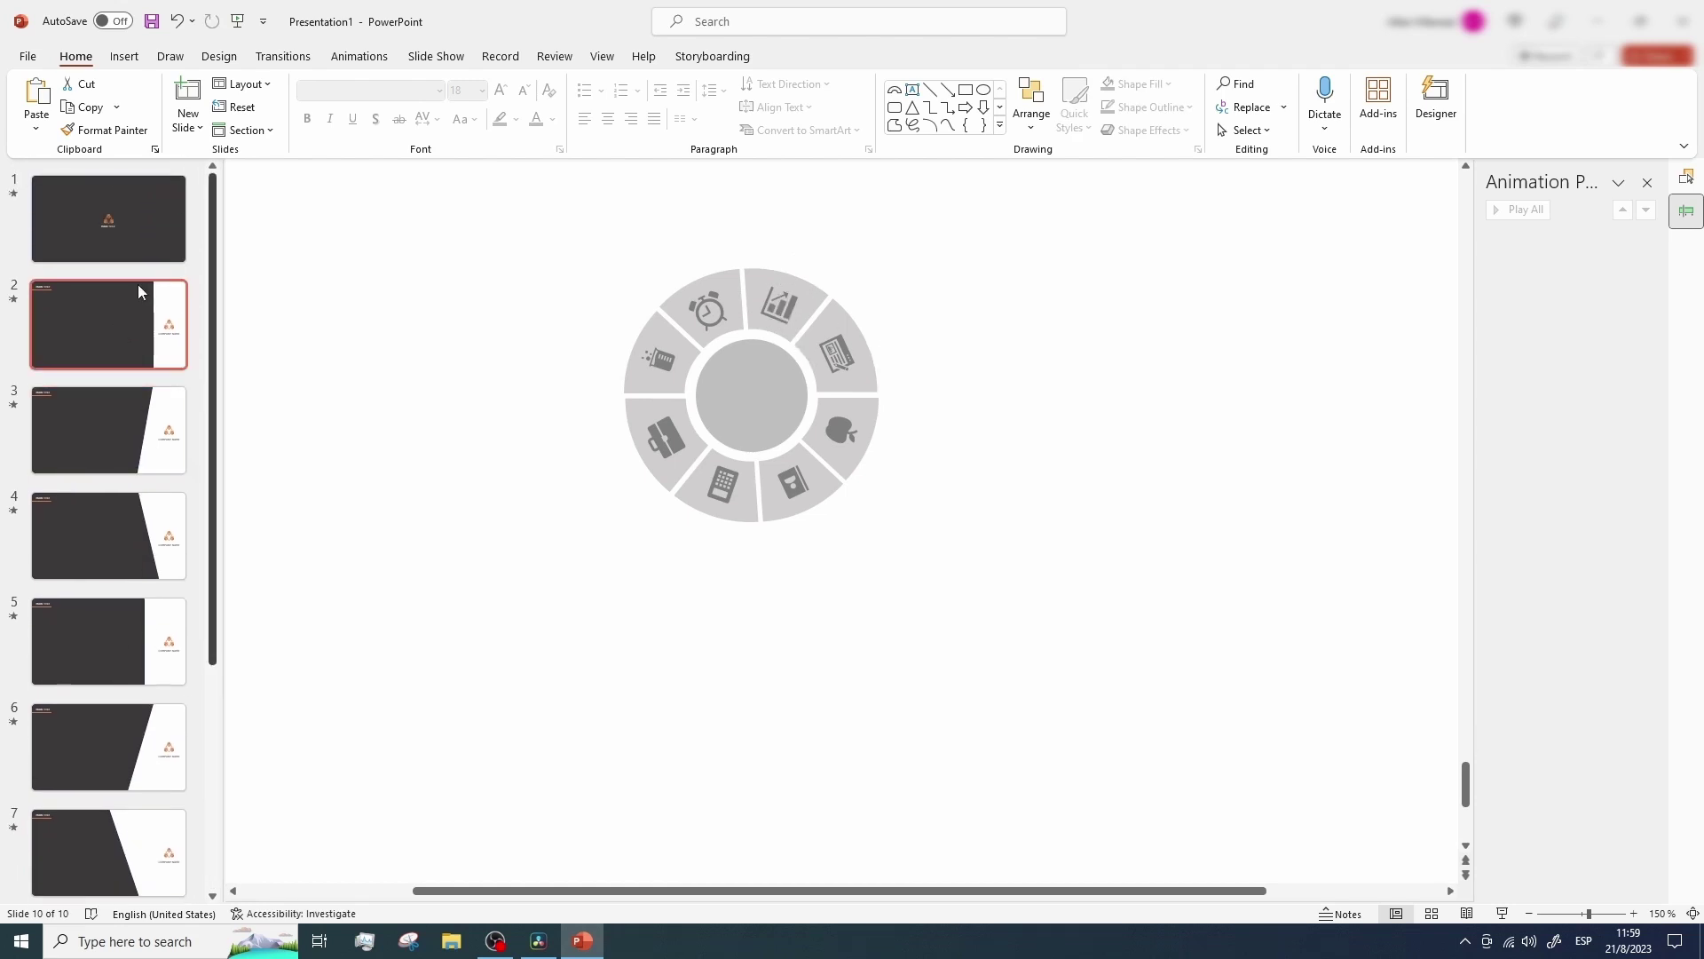
left_click(776, 310)
scroll(107, 360, "up", 5)
left_click(149, 360)
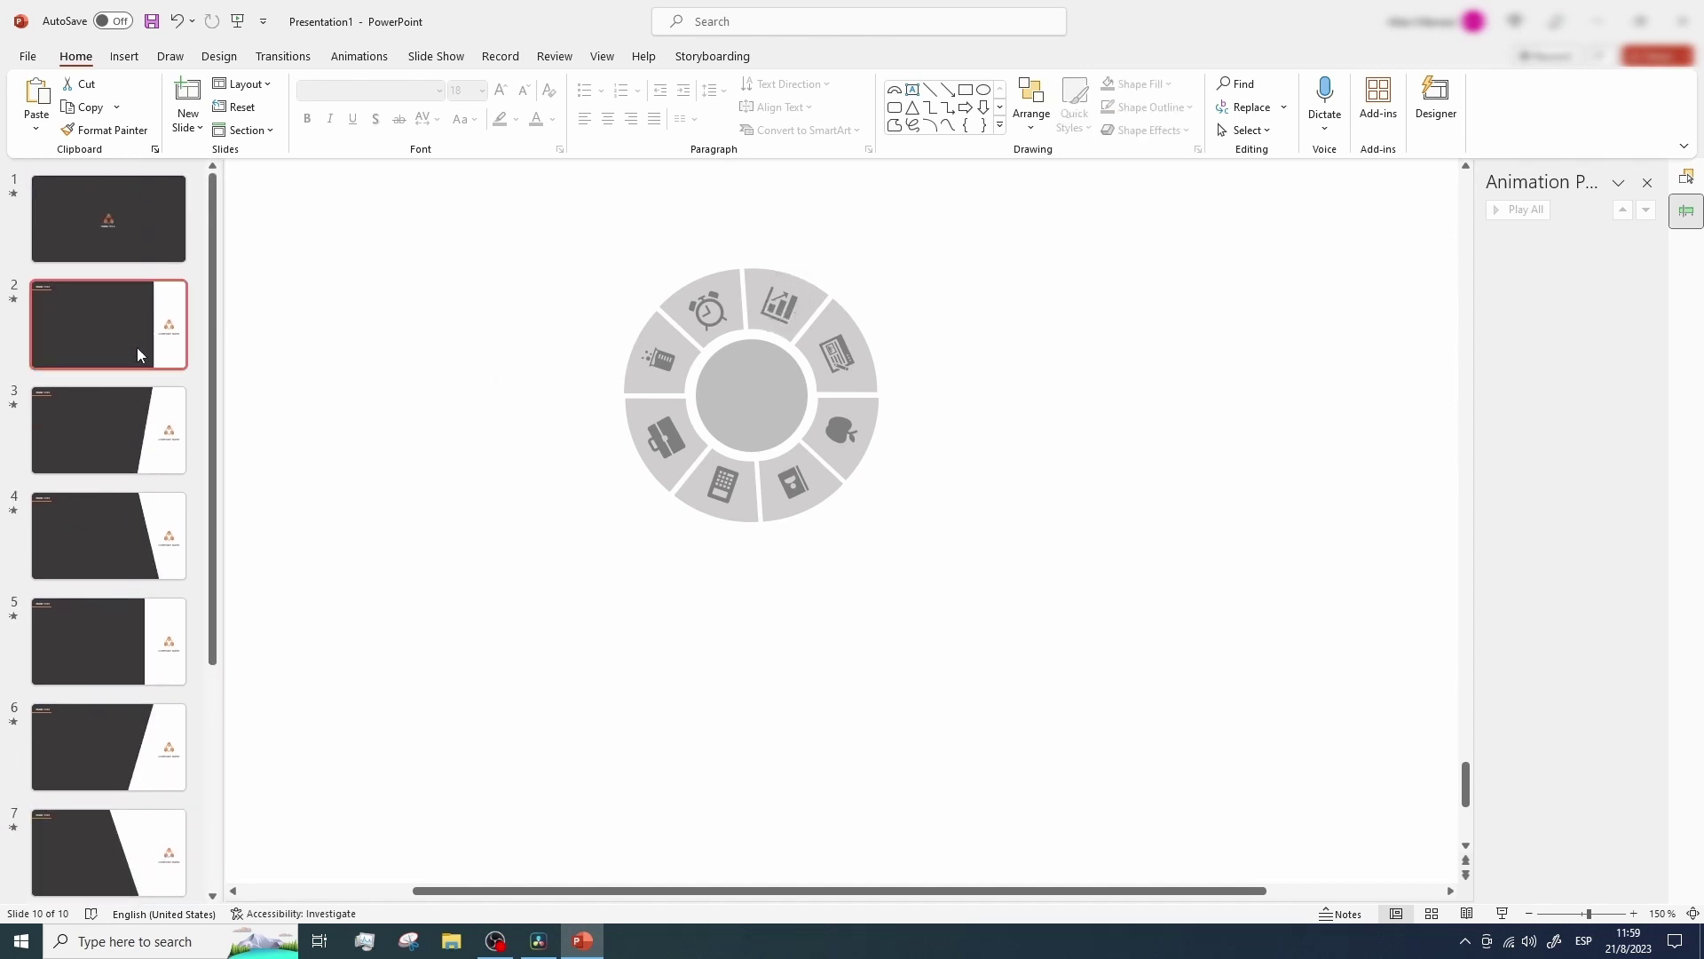
left_click(781, 309)
scroll(106, 381, "up", 3)
Link the bar chart icon to Slide 2 of this document
right_click(774, 311)
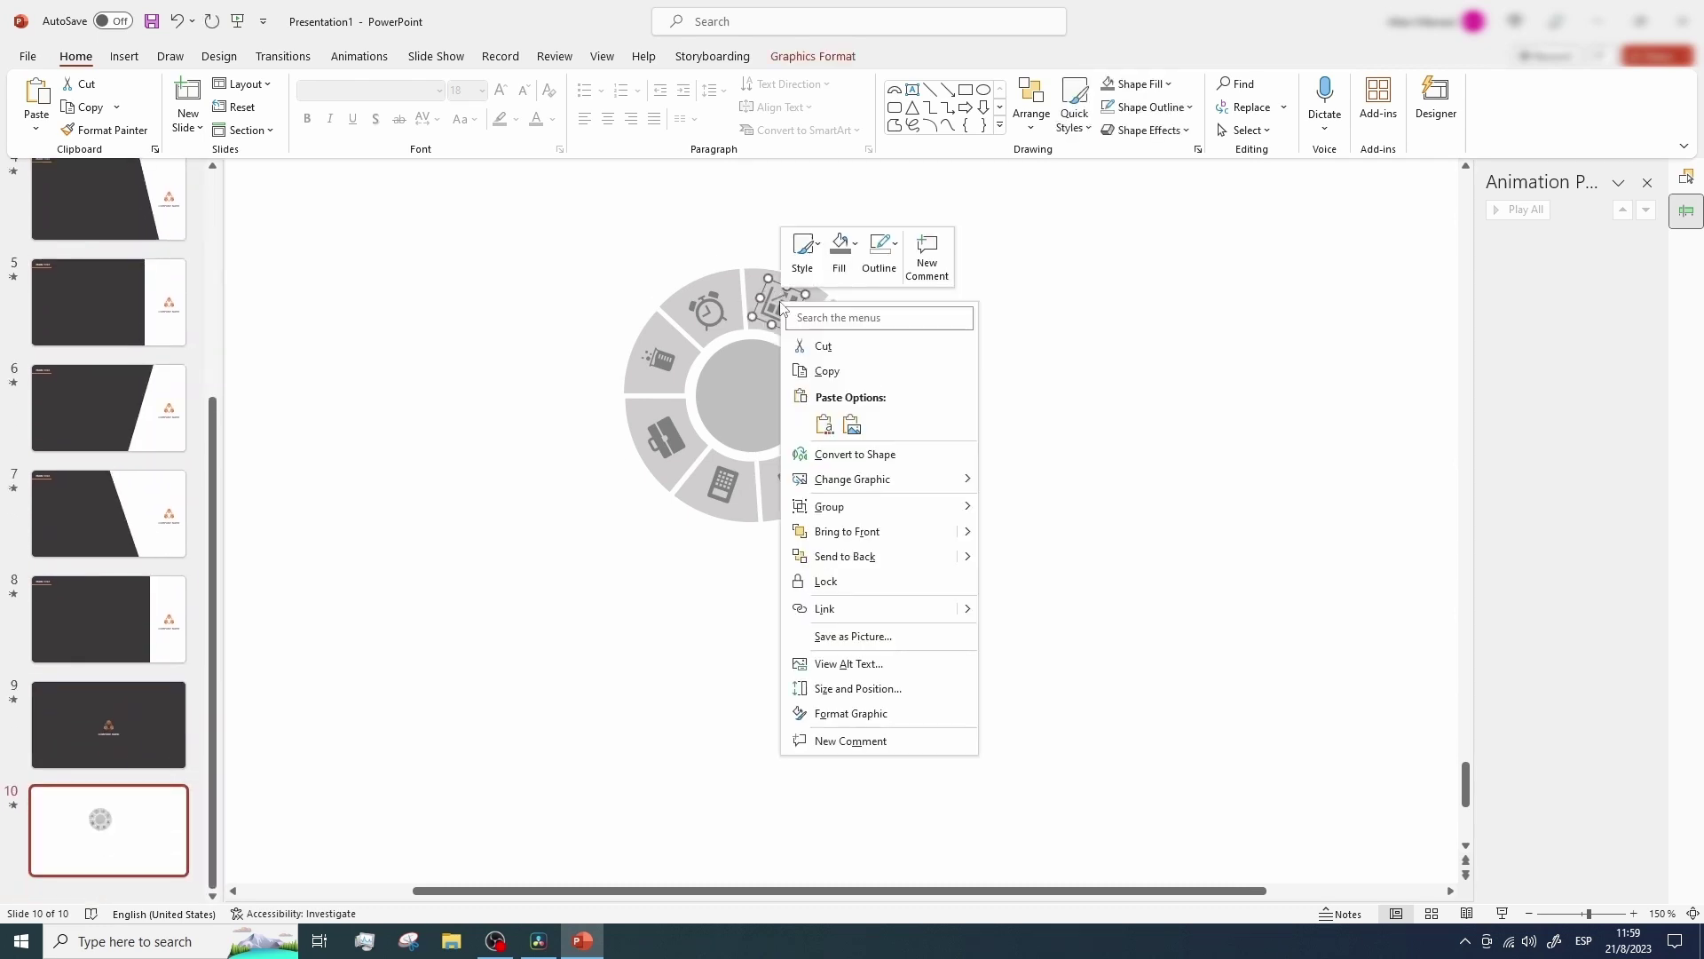
mouse_move(971, 615)
left_click(1032, 680)
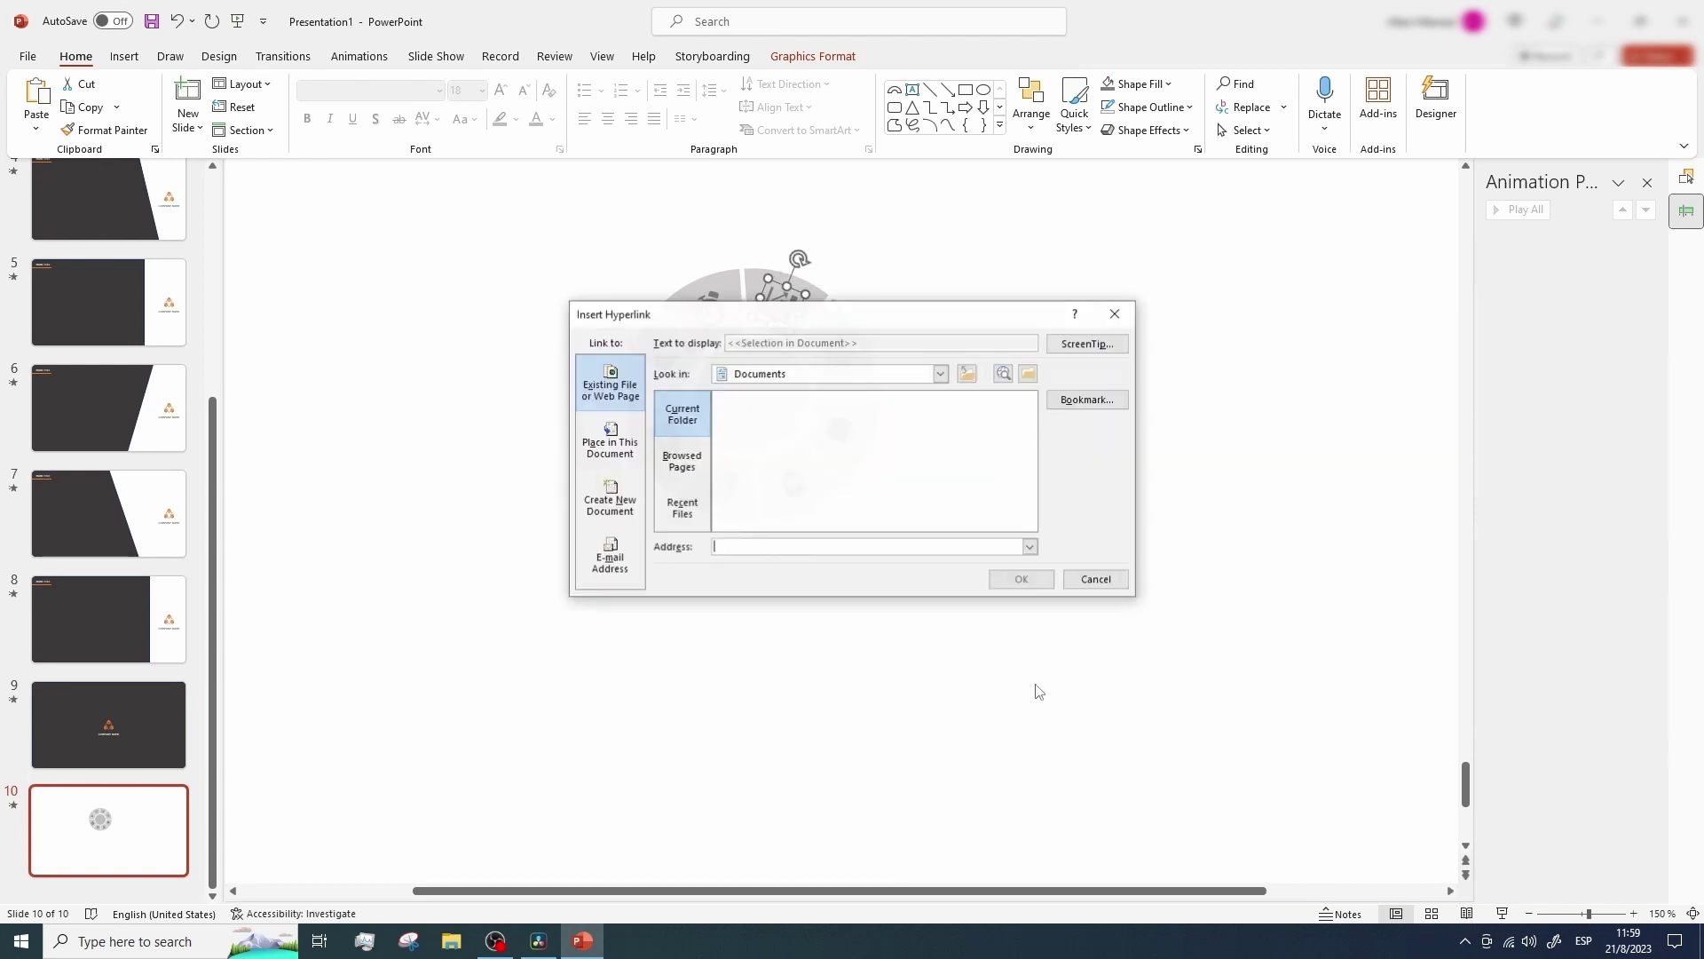
left_click(611, 444)
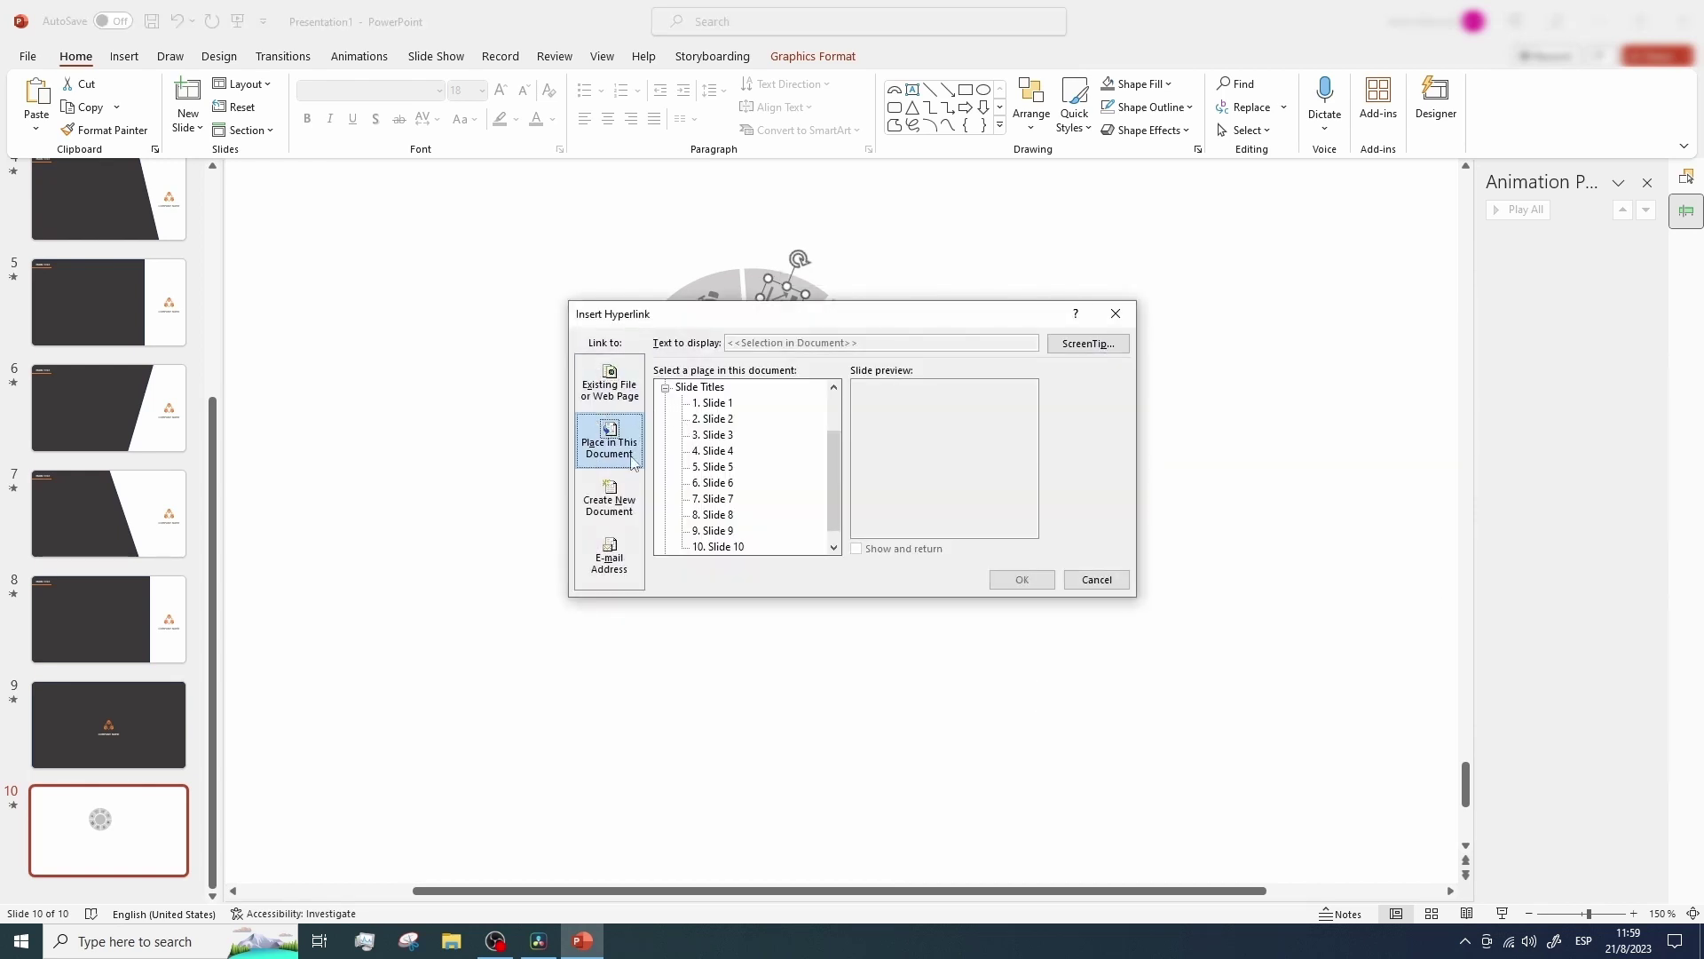
left_click(729, 418)
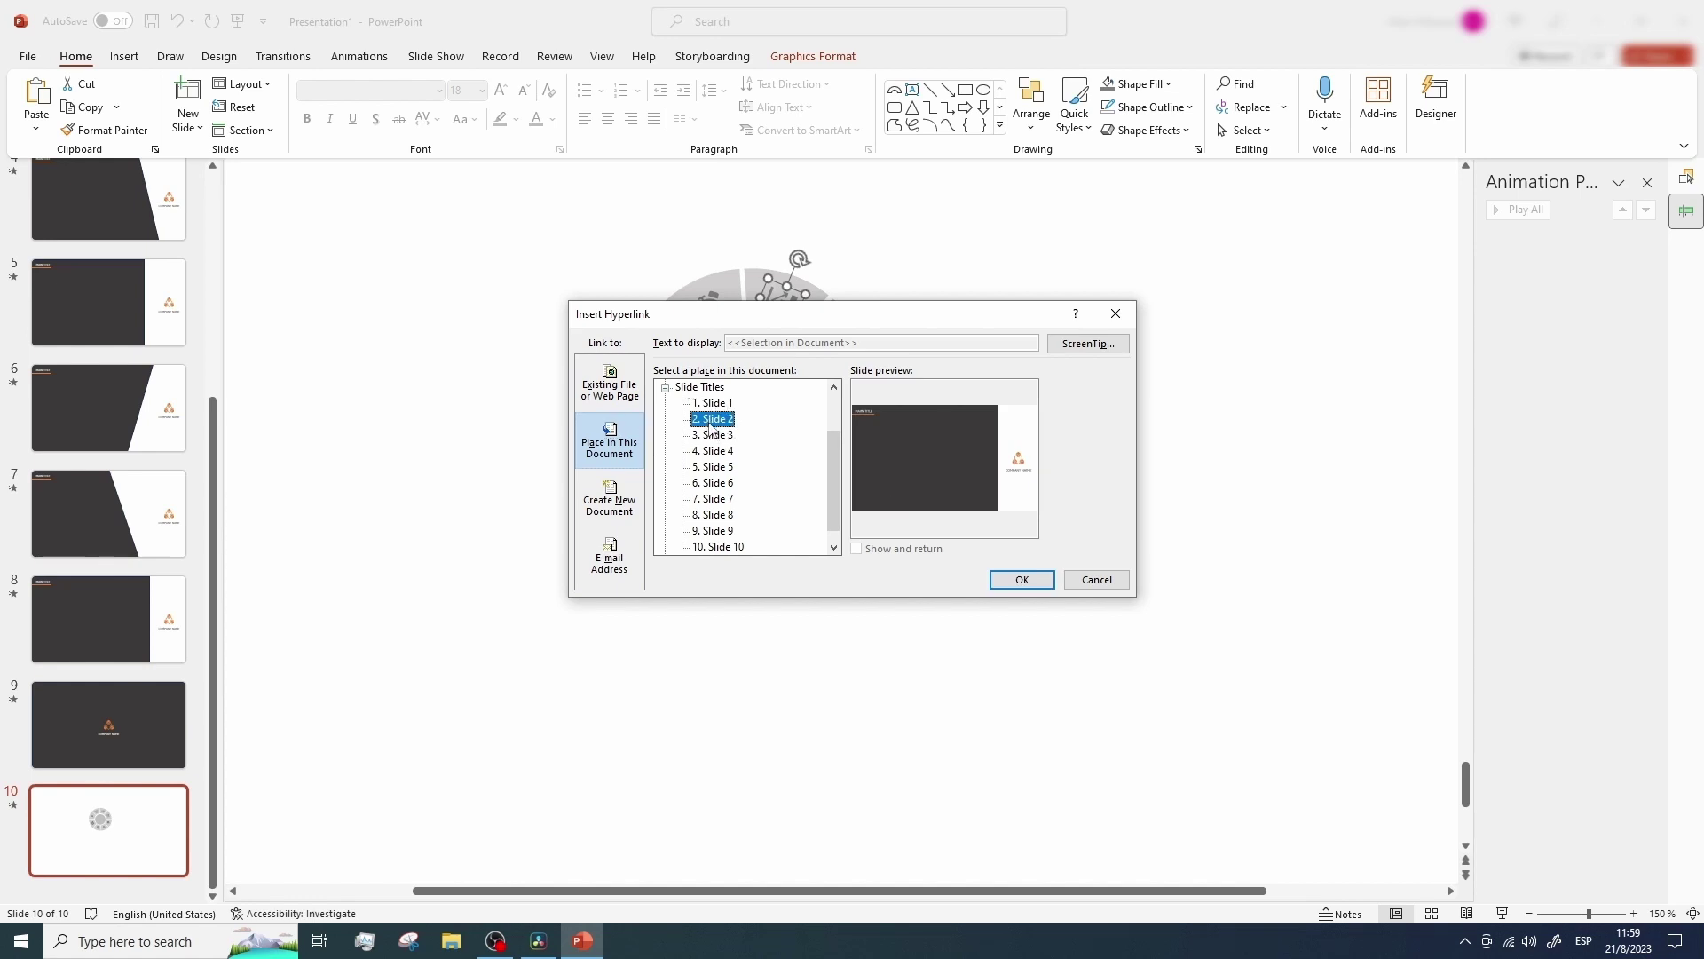
left_click(1038, 581)
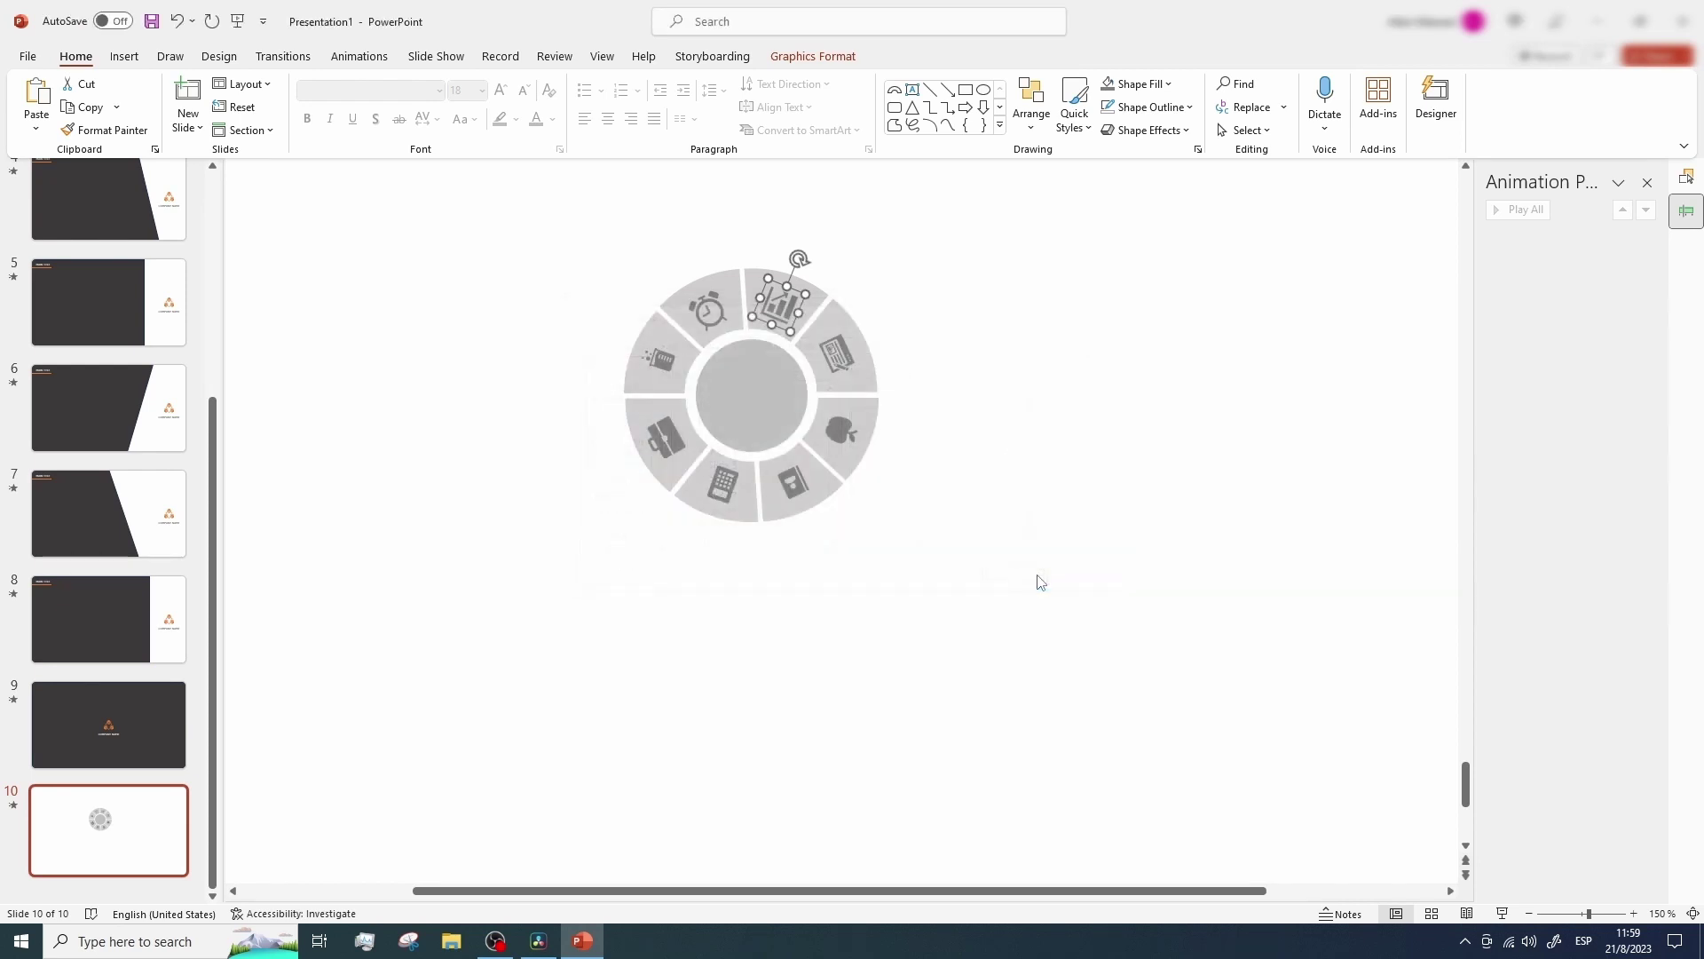
Link the newspaper icon on the upper-right segment to its matching slide in this document
right_click(833, 356)
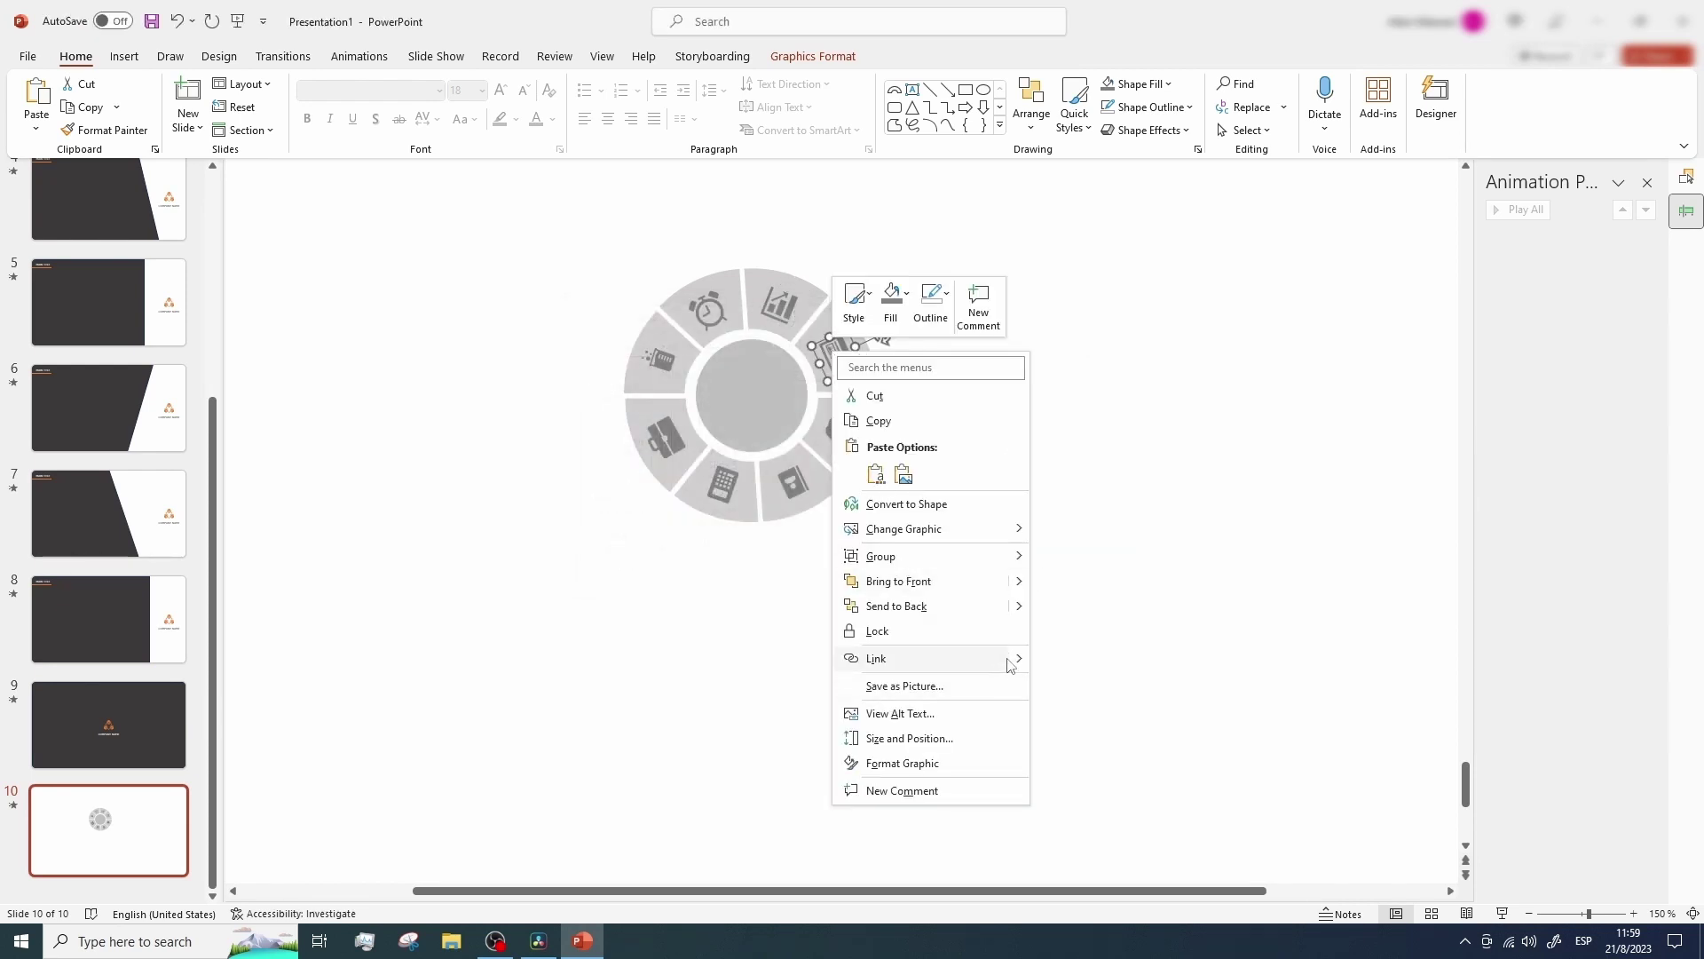
mouse_move(1012, 657)
left_click(1090, 730)
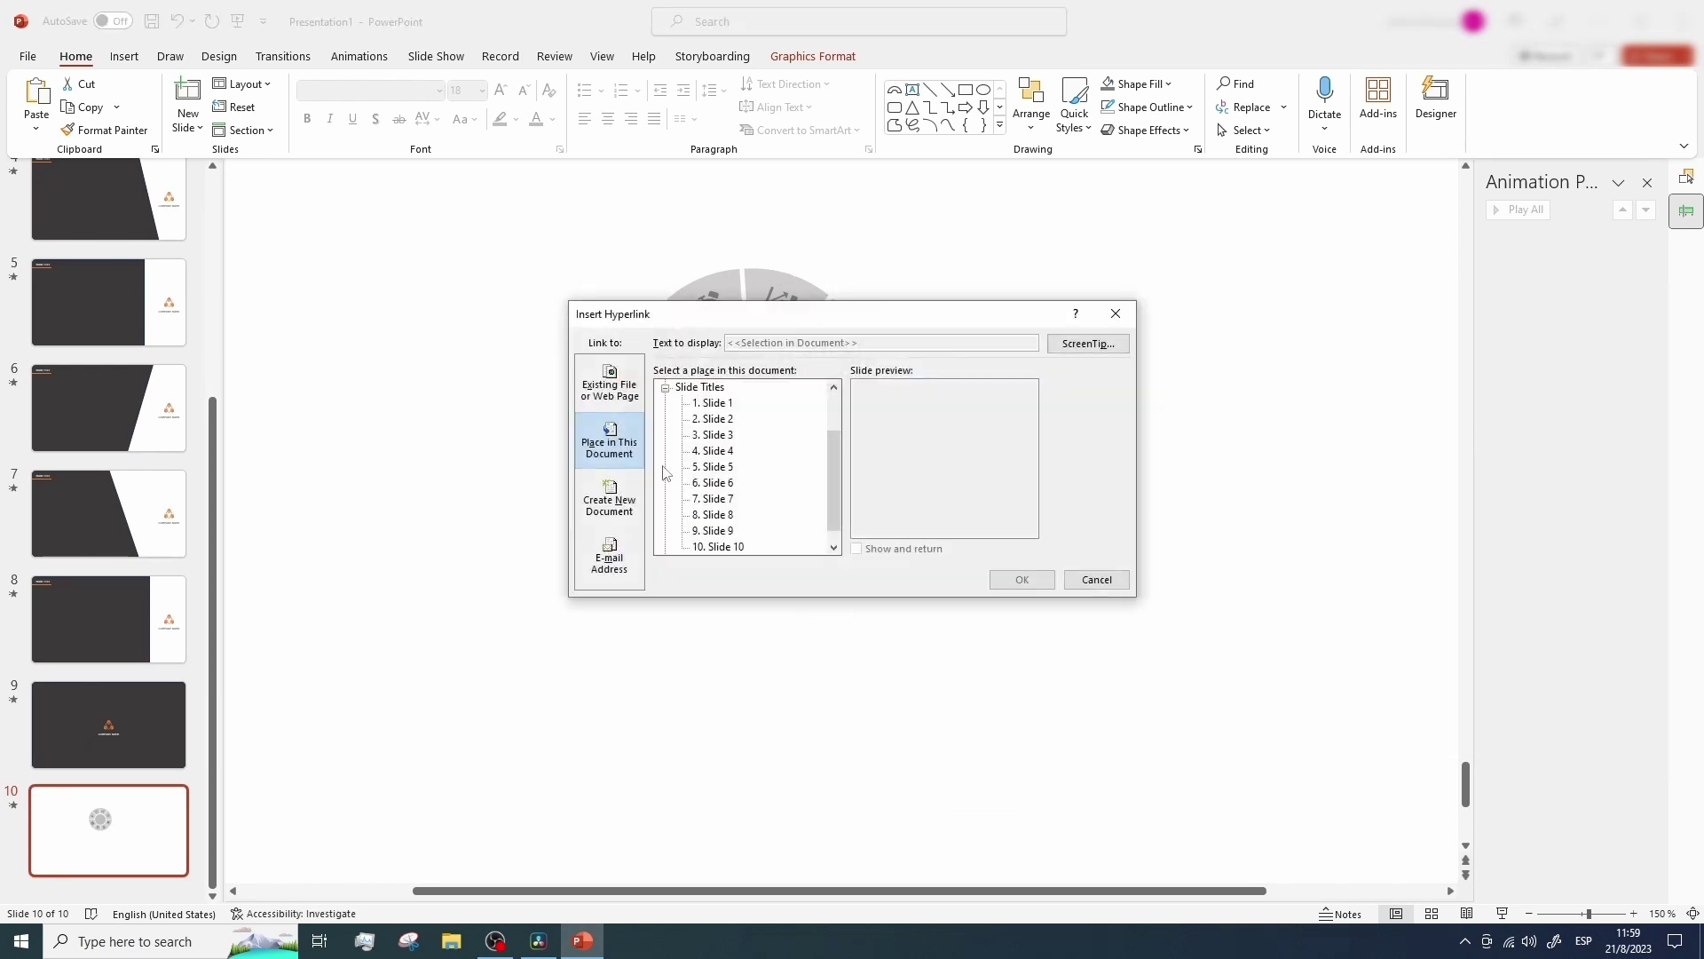
left_click(733, 450)
left_click(1021, 578)
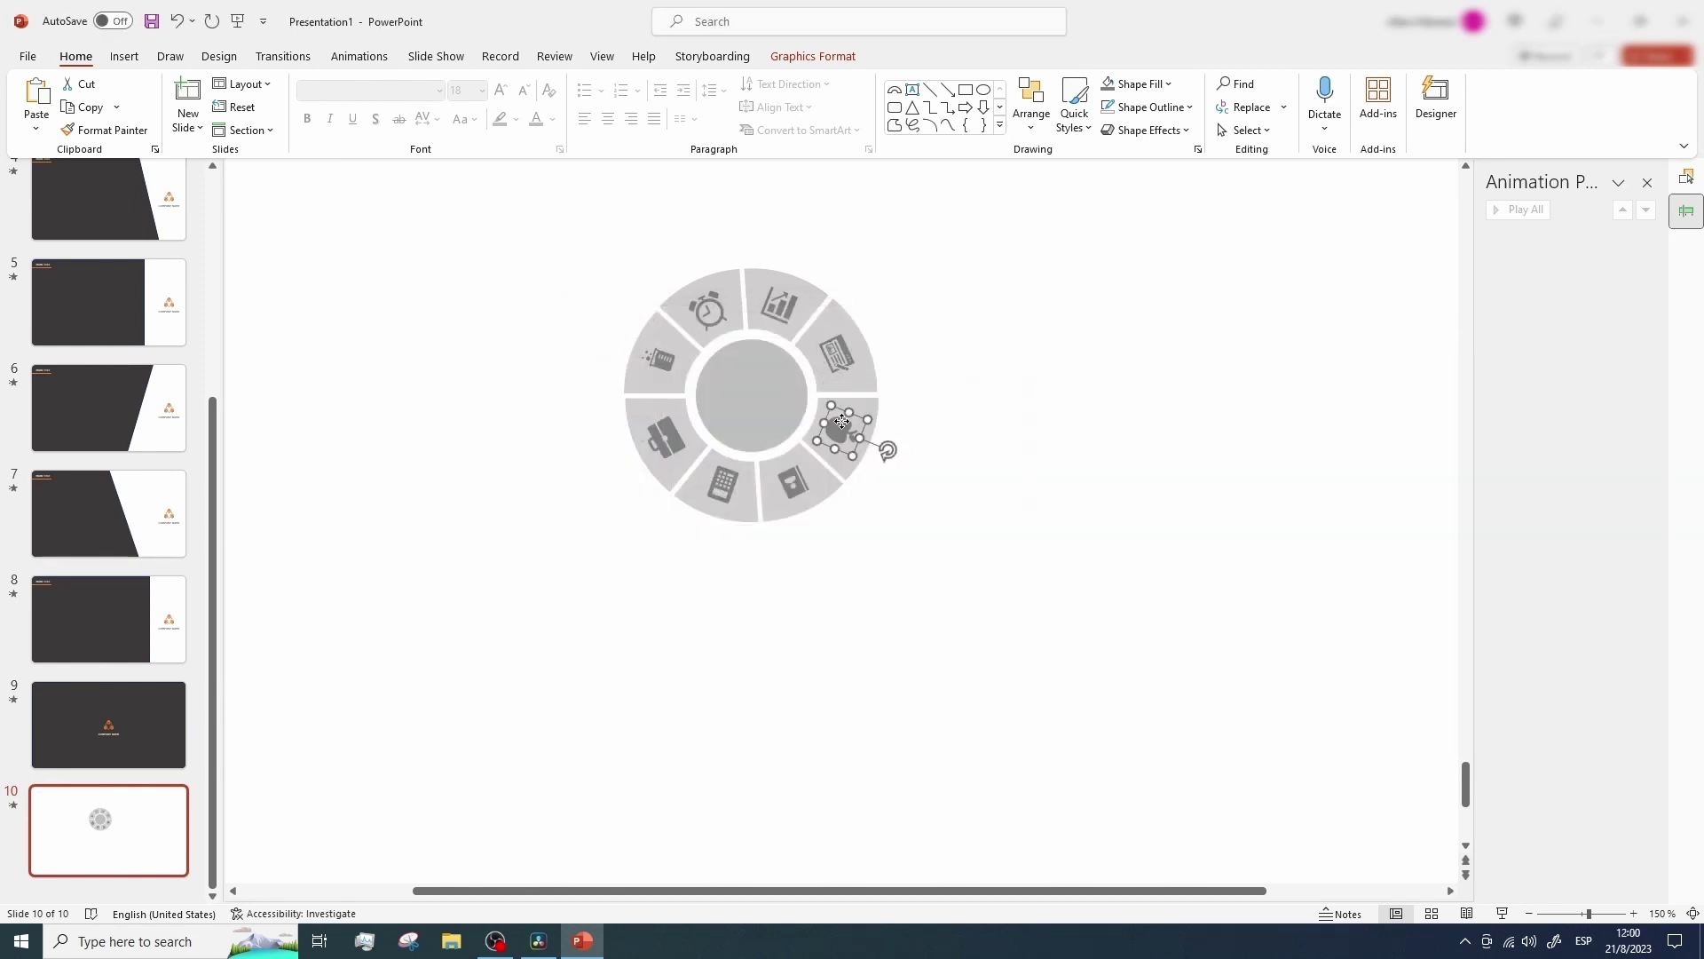
Link the apple icon to its own slide in this document in the same way
right_click(842, 421)
mouse_move(1030, 732)
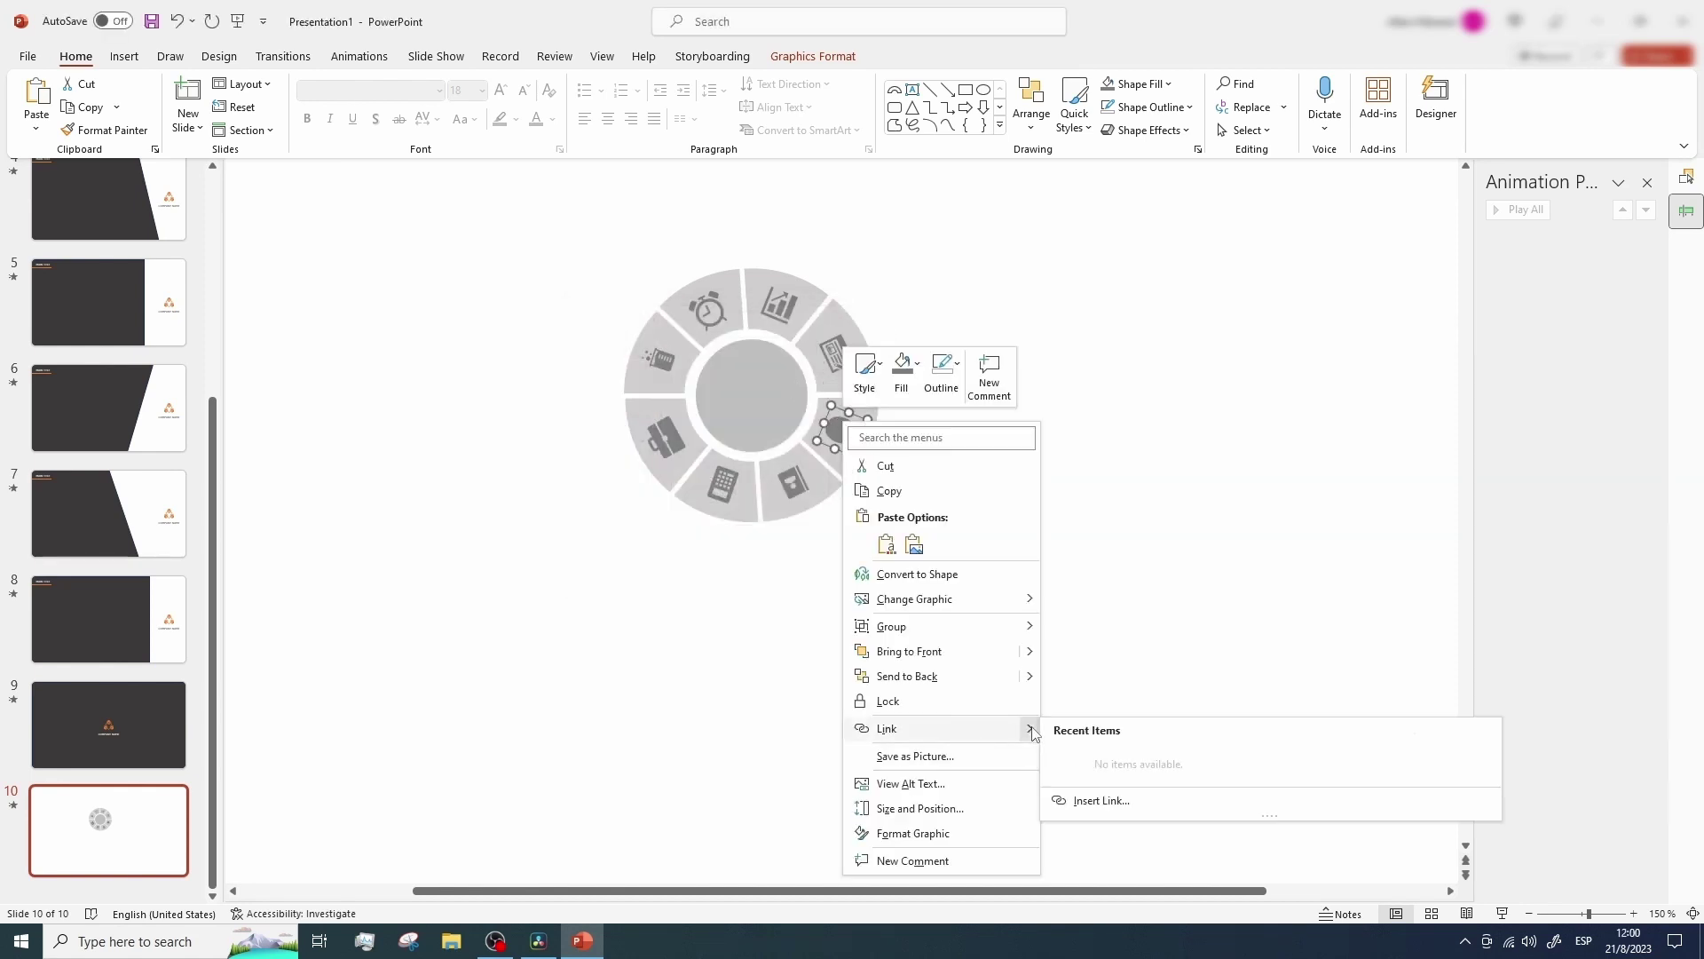
left_click(1152, 799)
left_click(1021, 578)
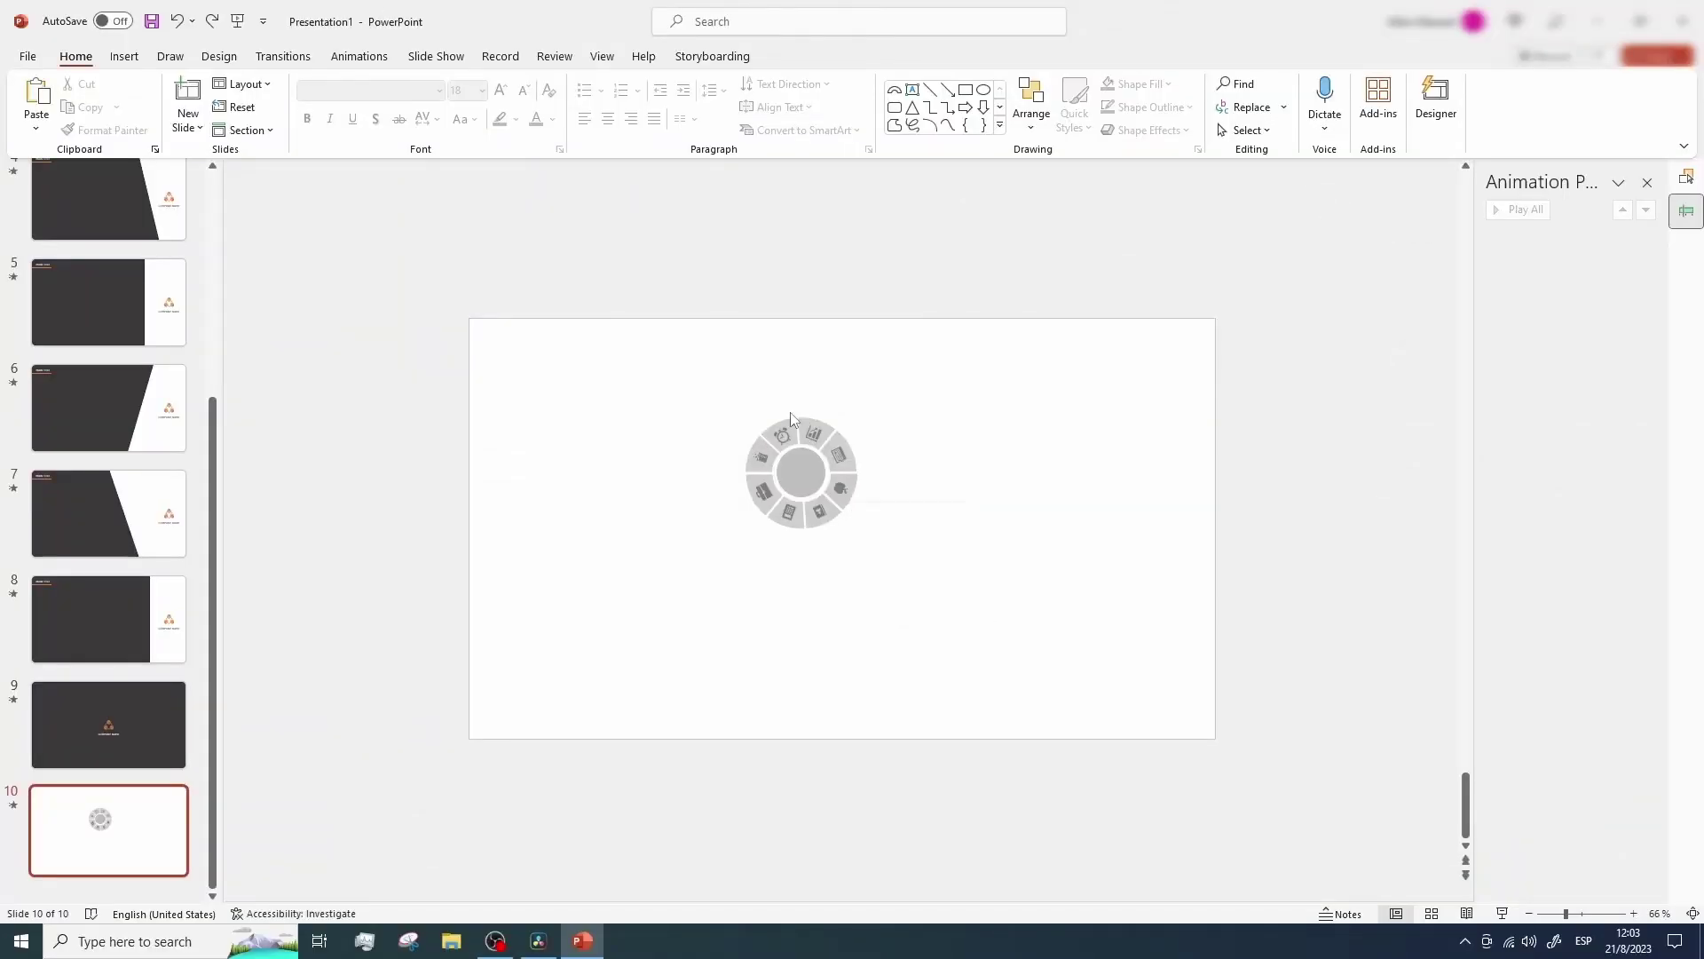
Group the ring, the central circle and all eight icons on slide 10
left_click_drag(638, 281, 1049, 664)
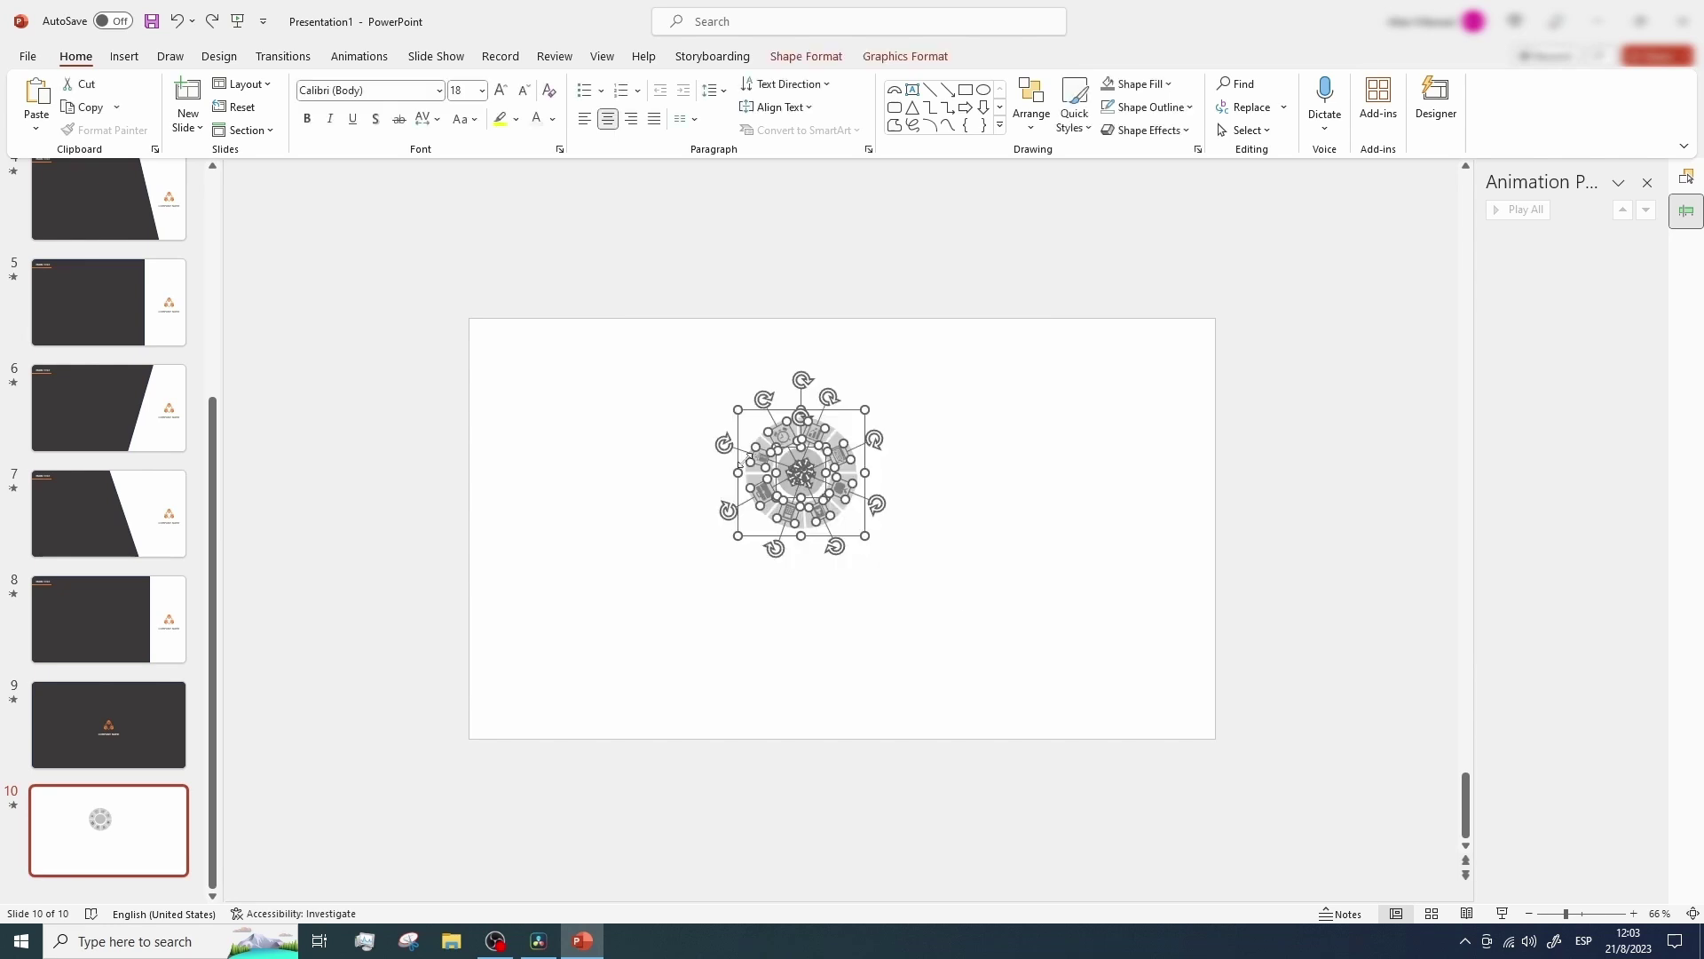
right_click(811, 477)
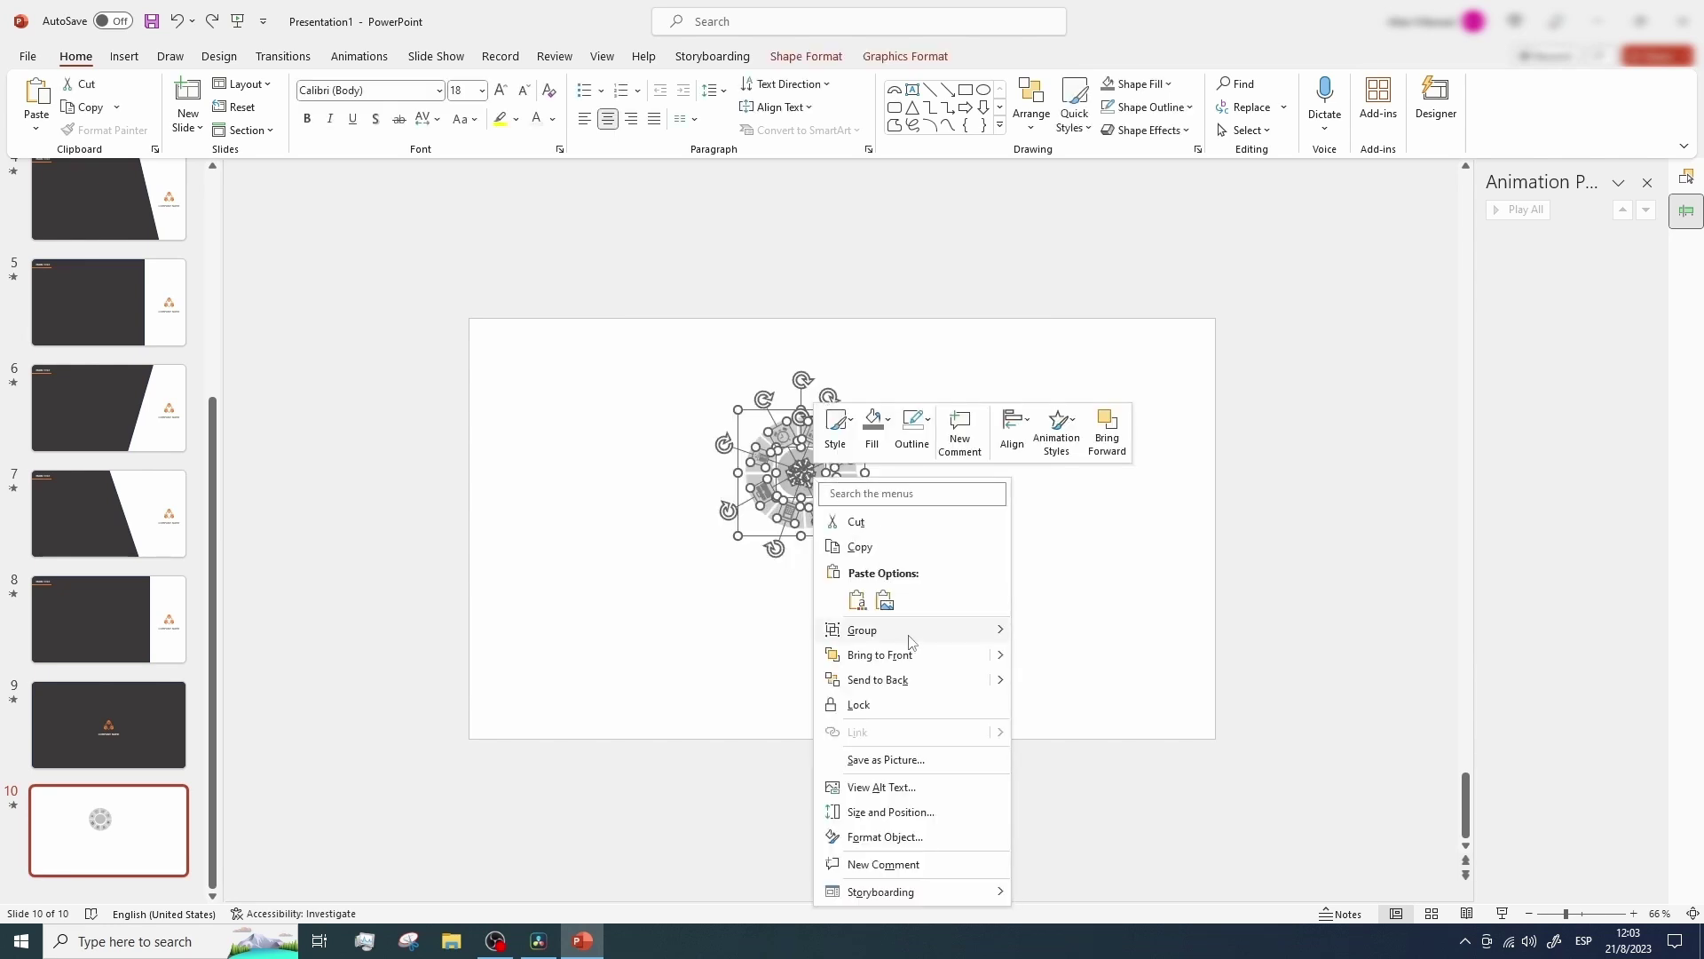